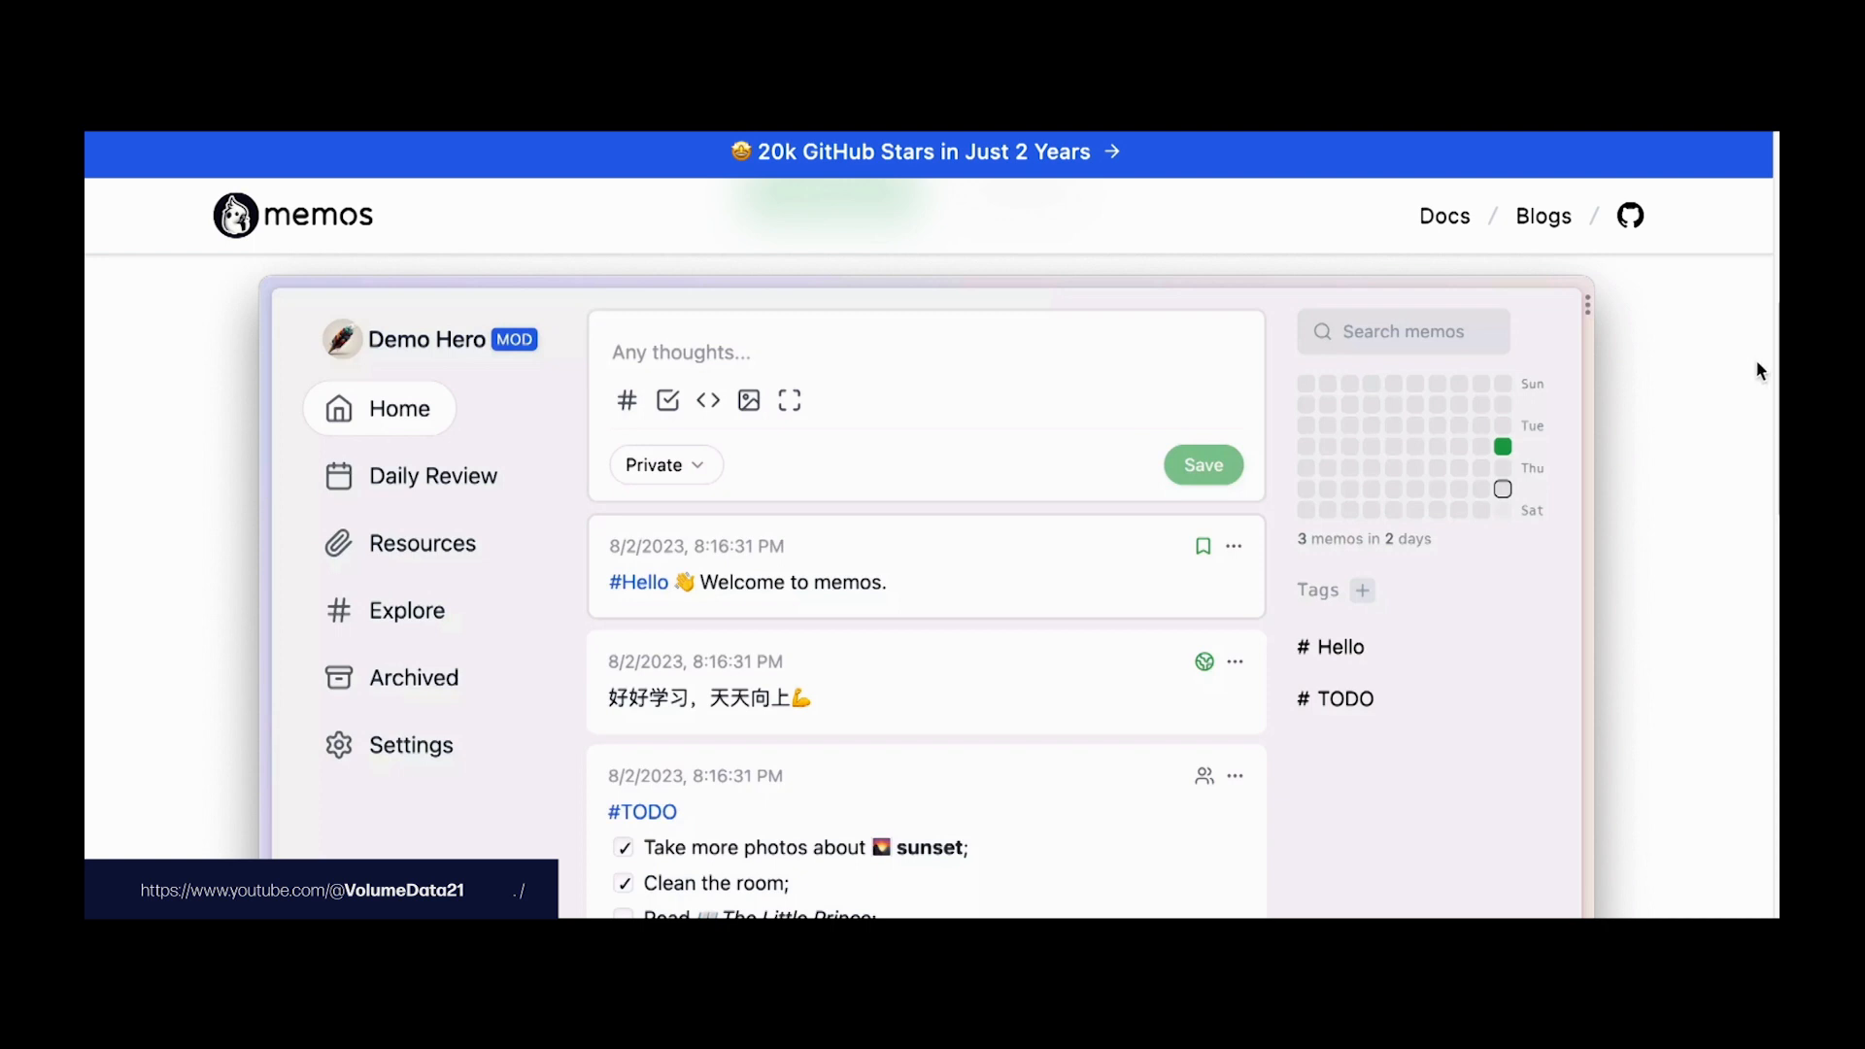
Step: On the Memos website, go to Docs and open the Self-Hosting guide
scroll(1765, 360, "up", 2)
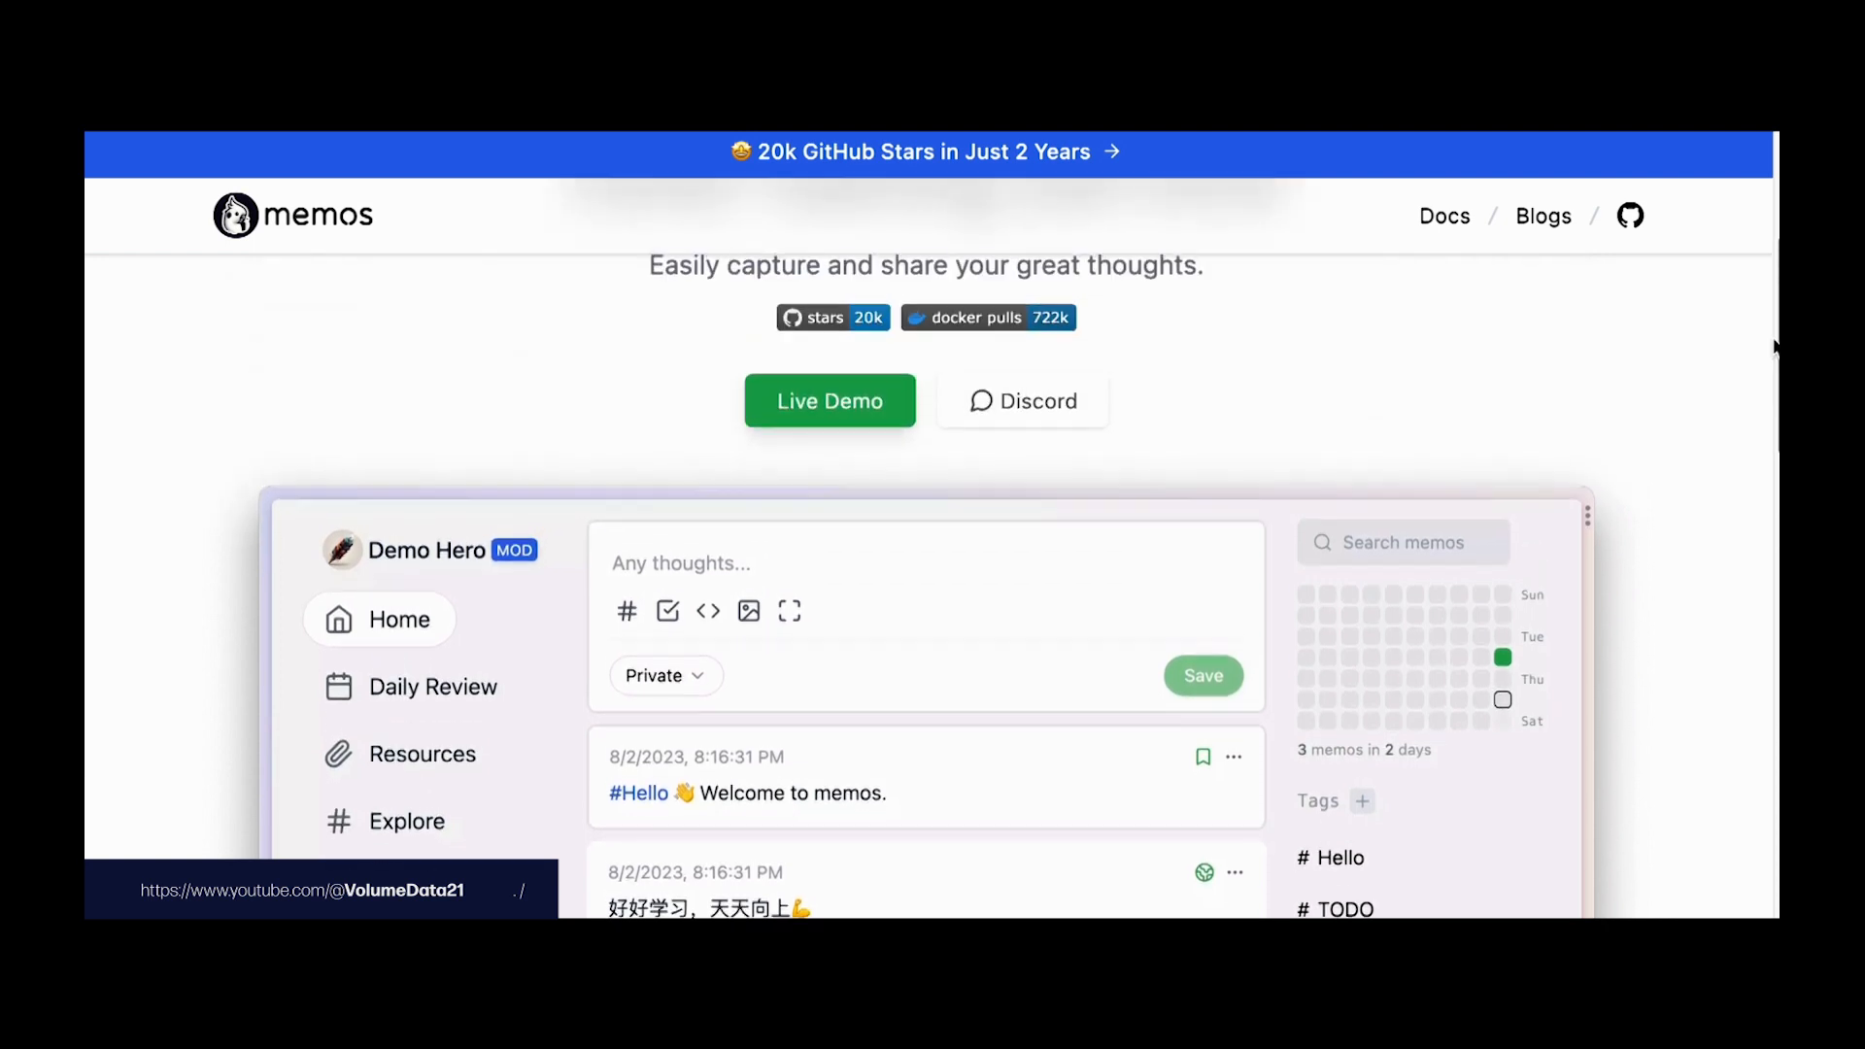
scroll(1772, 346, "up", 1)
scroll(1771, 262, "up", 3)
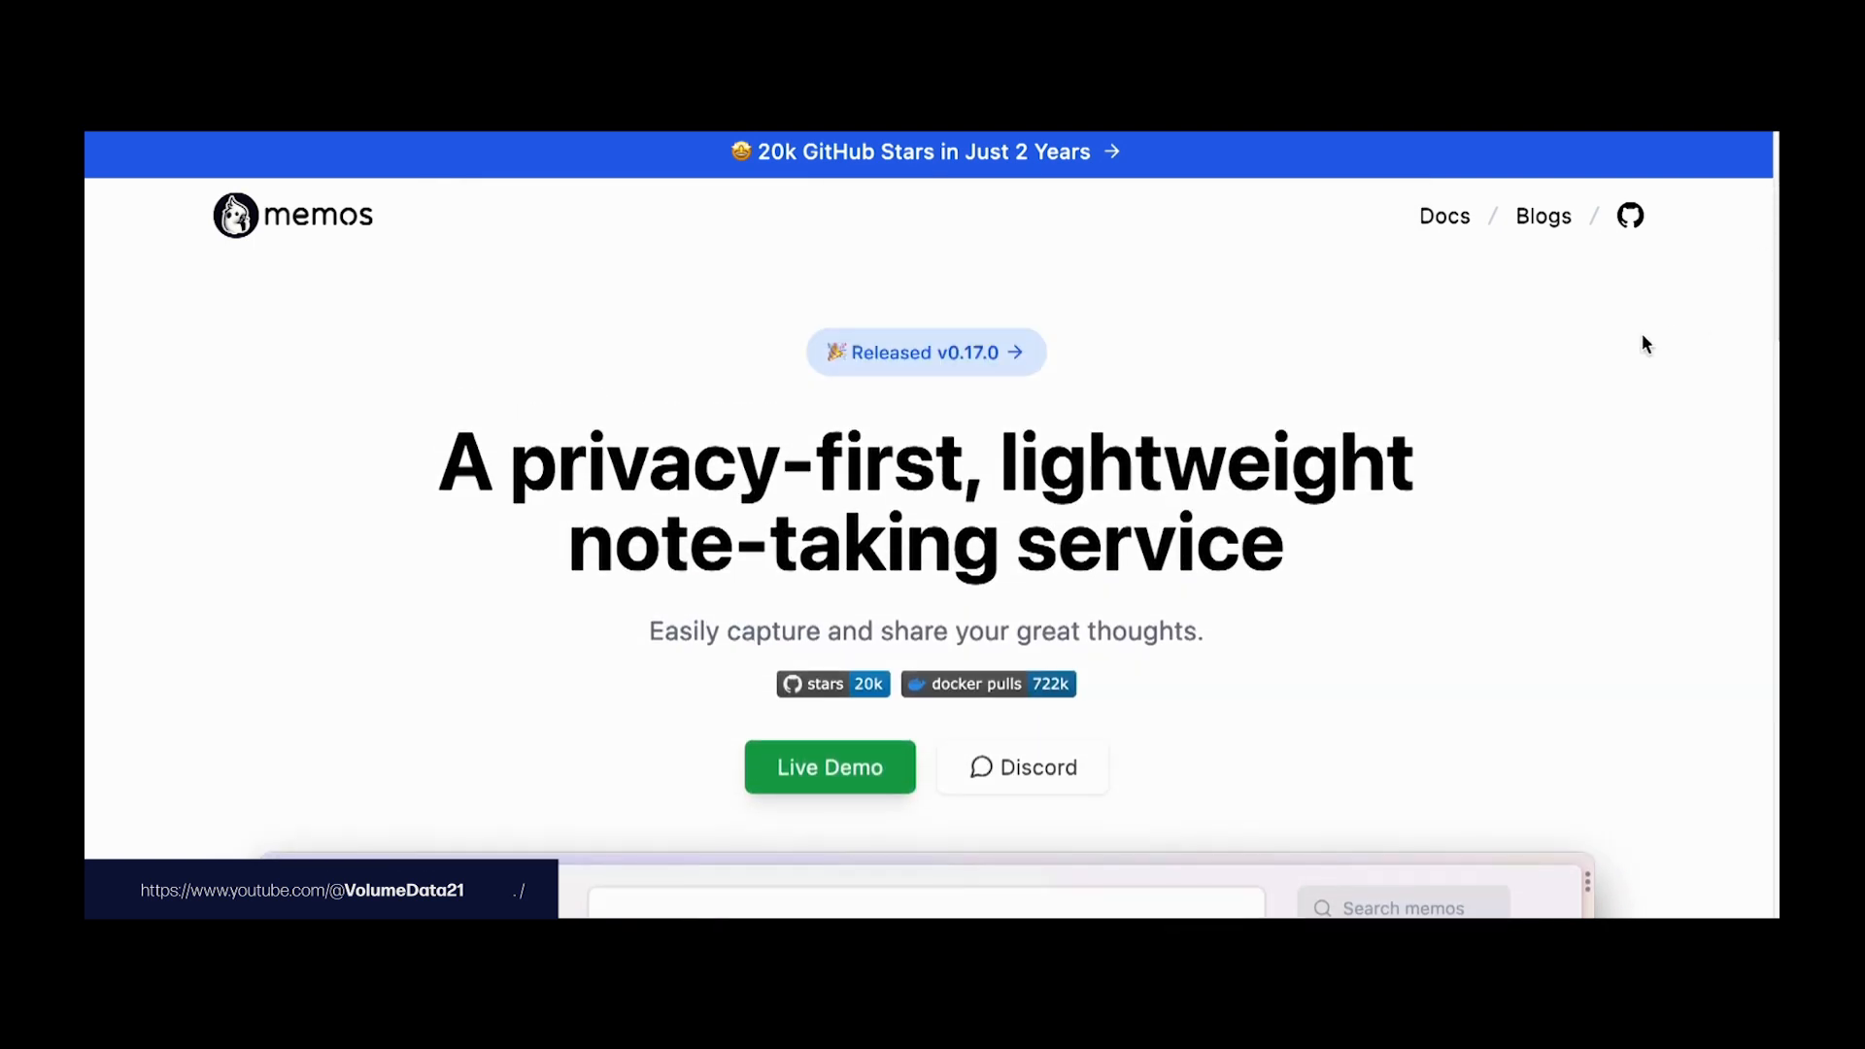
left_click(1433, 231)
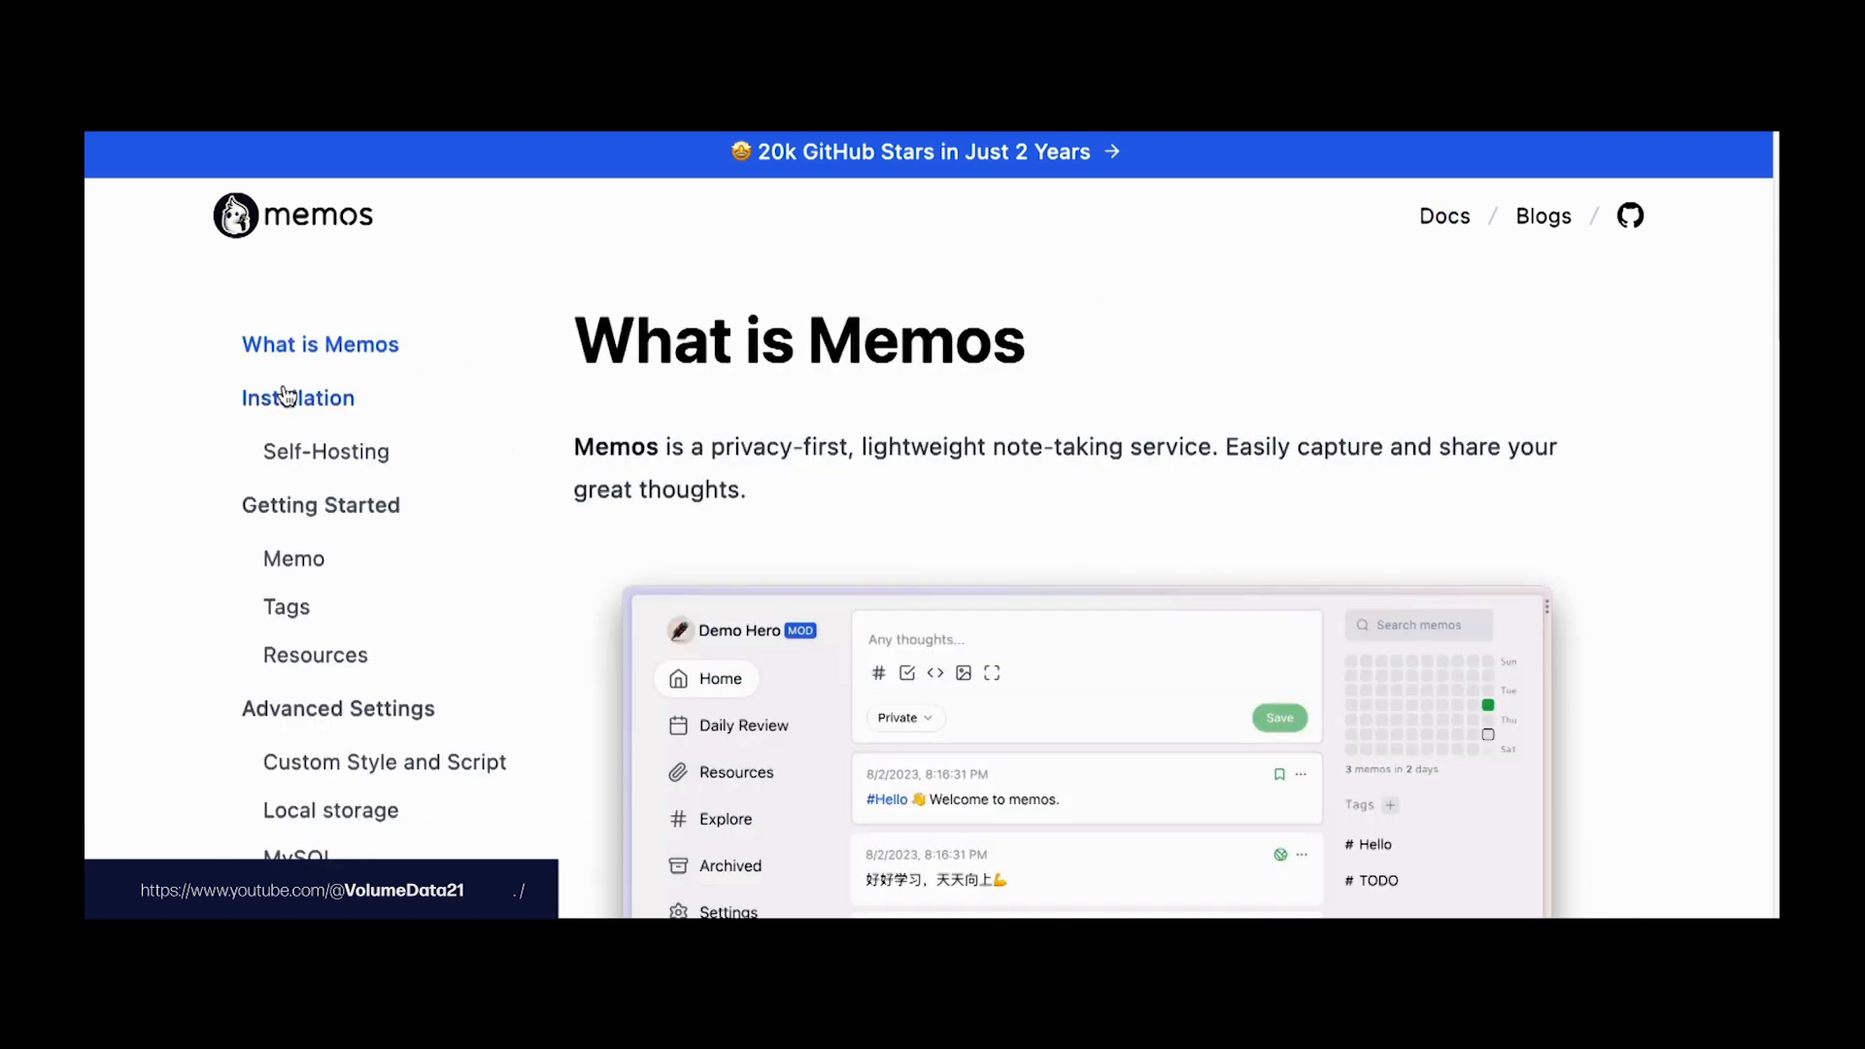
left_click(316, 455)
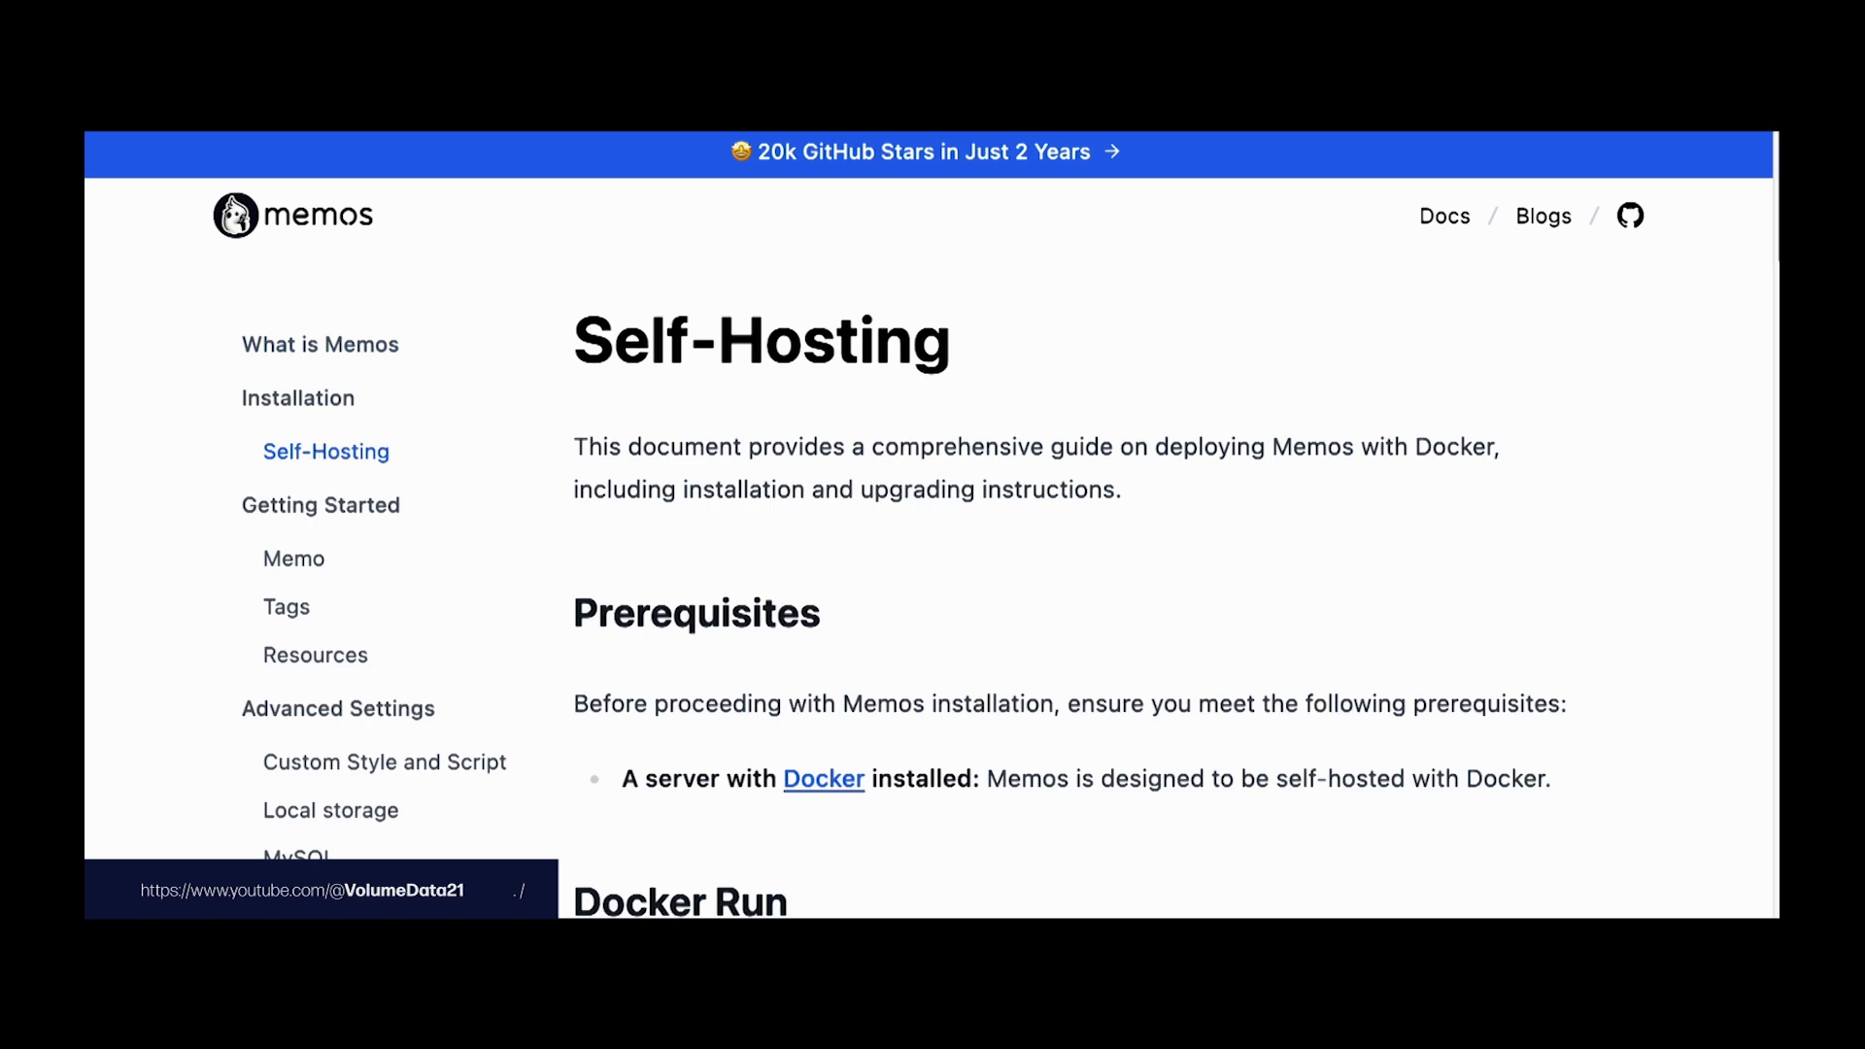
Step: Scroll down to the Docker Compose section and select the whole YAML code block
scroll(1765, 282, "down", 5)
scroll(1761, 274, "down", 10)
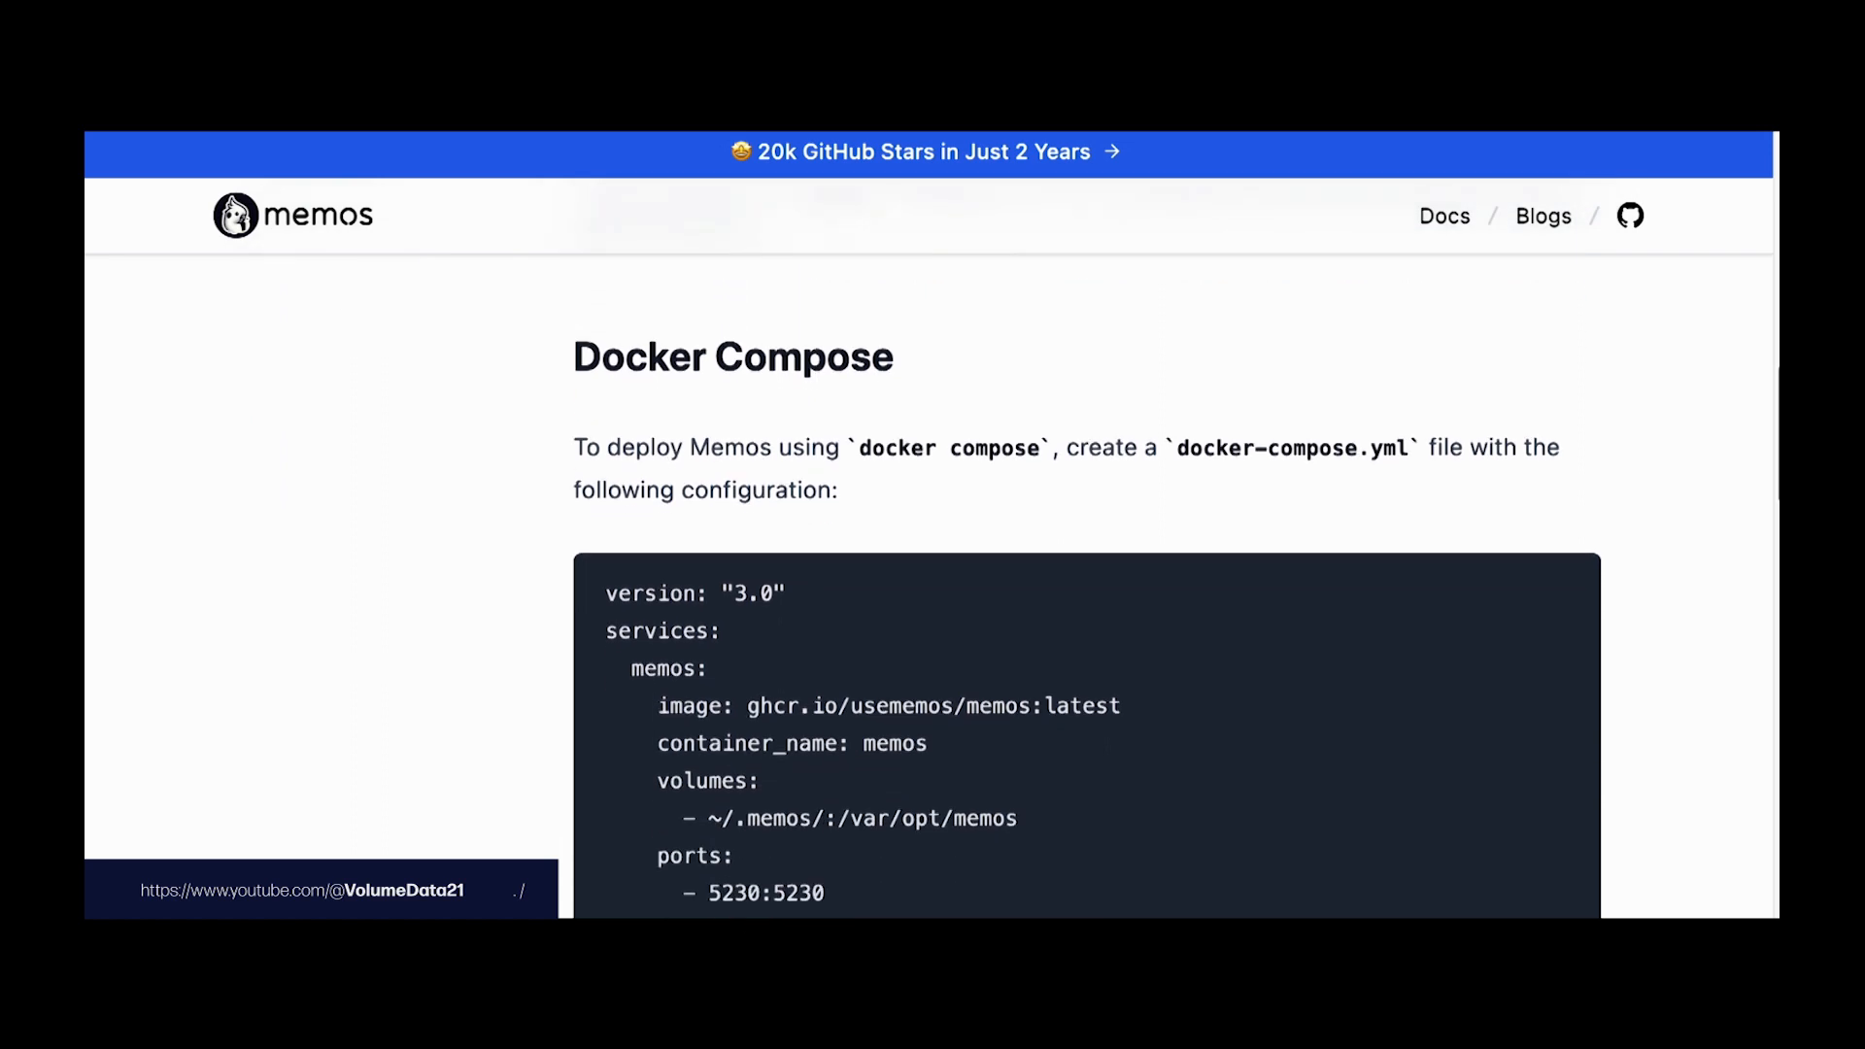
scroll(1087, 616, "down", 1)
scroll(1086, 615, "down", 1)
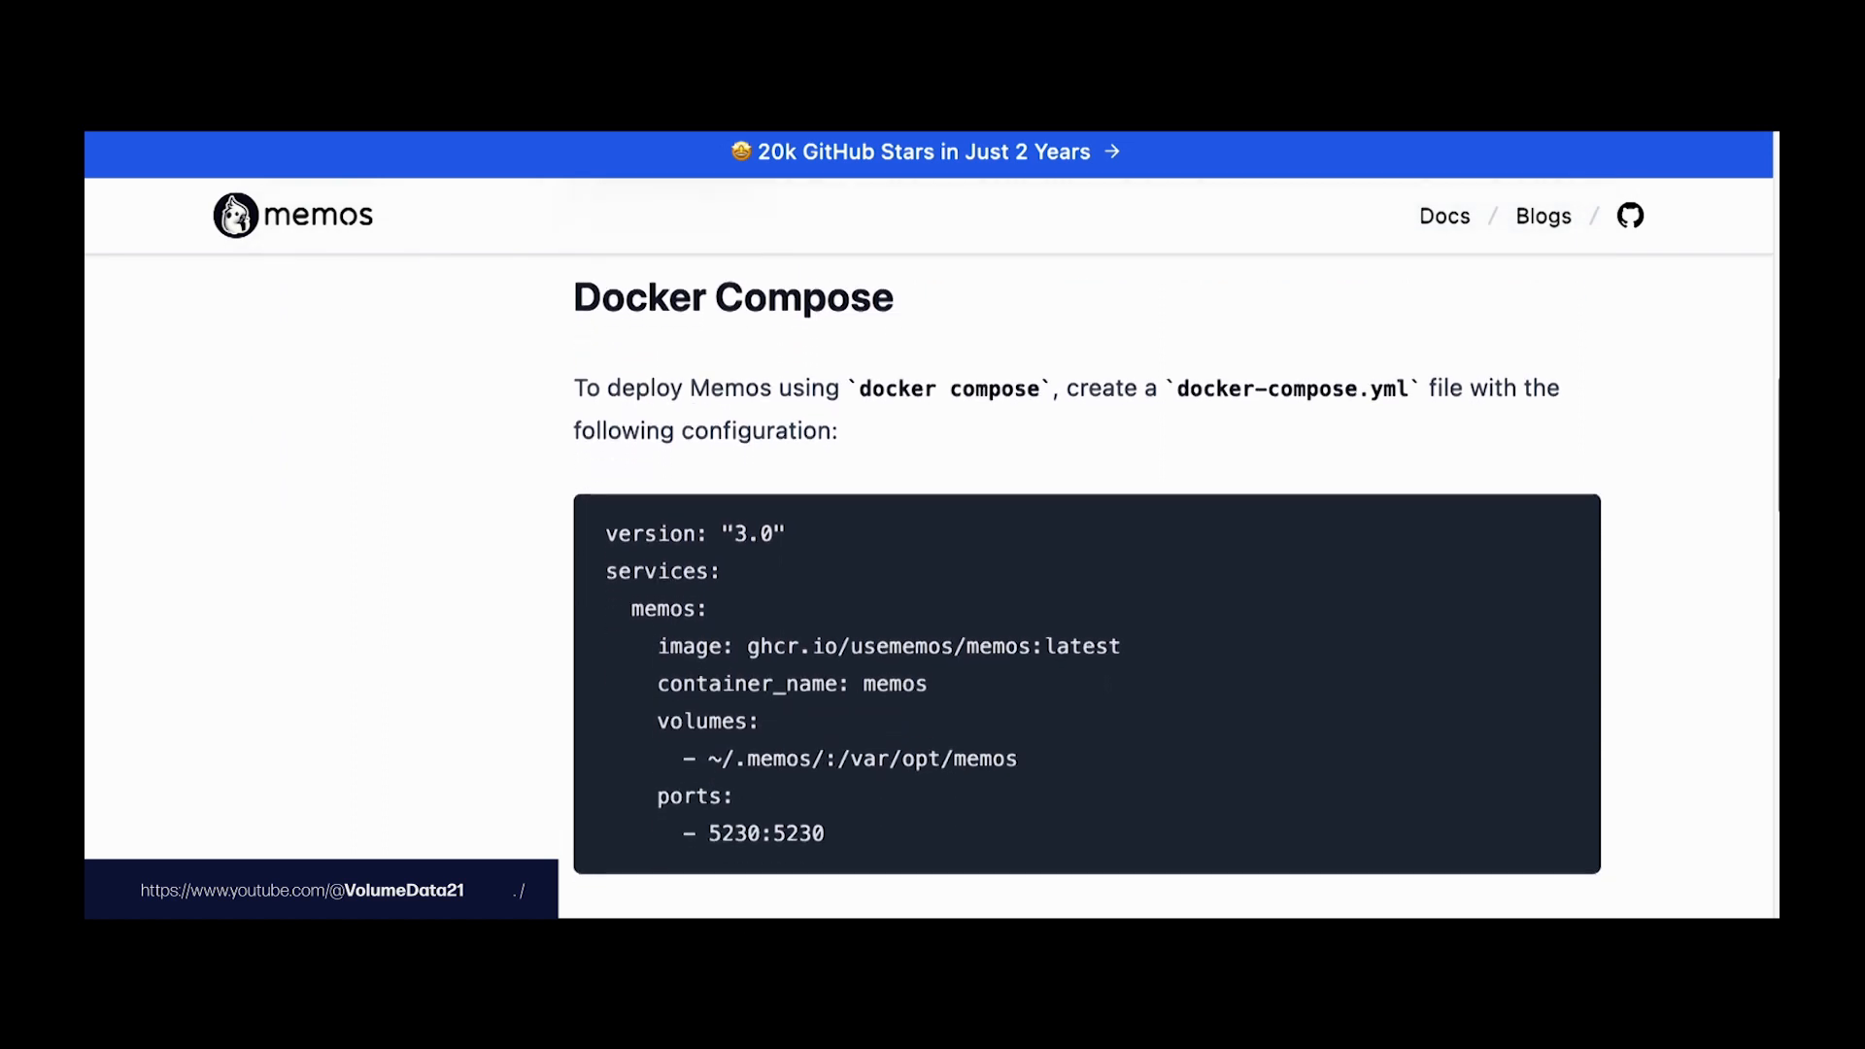
left_click_drag(1071, 386, 1404, 390)
left_click(1400, 439)
left_click_drag(603, 537, 928, 816)
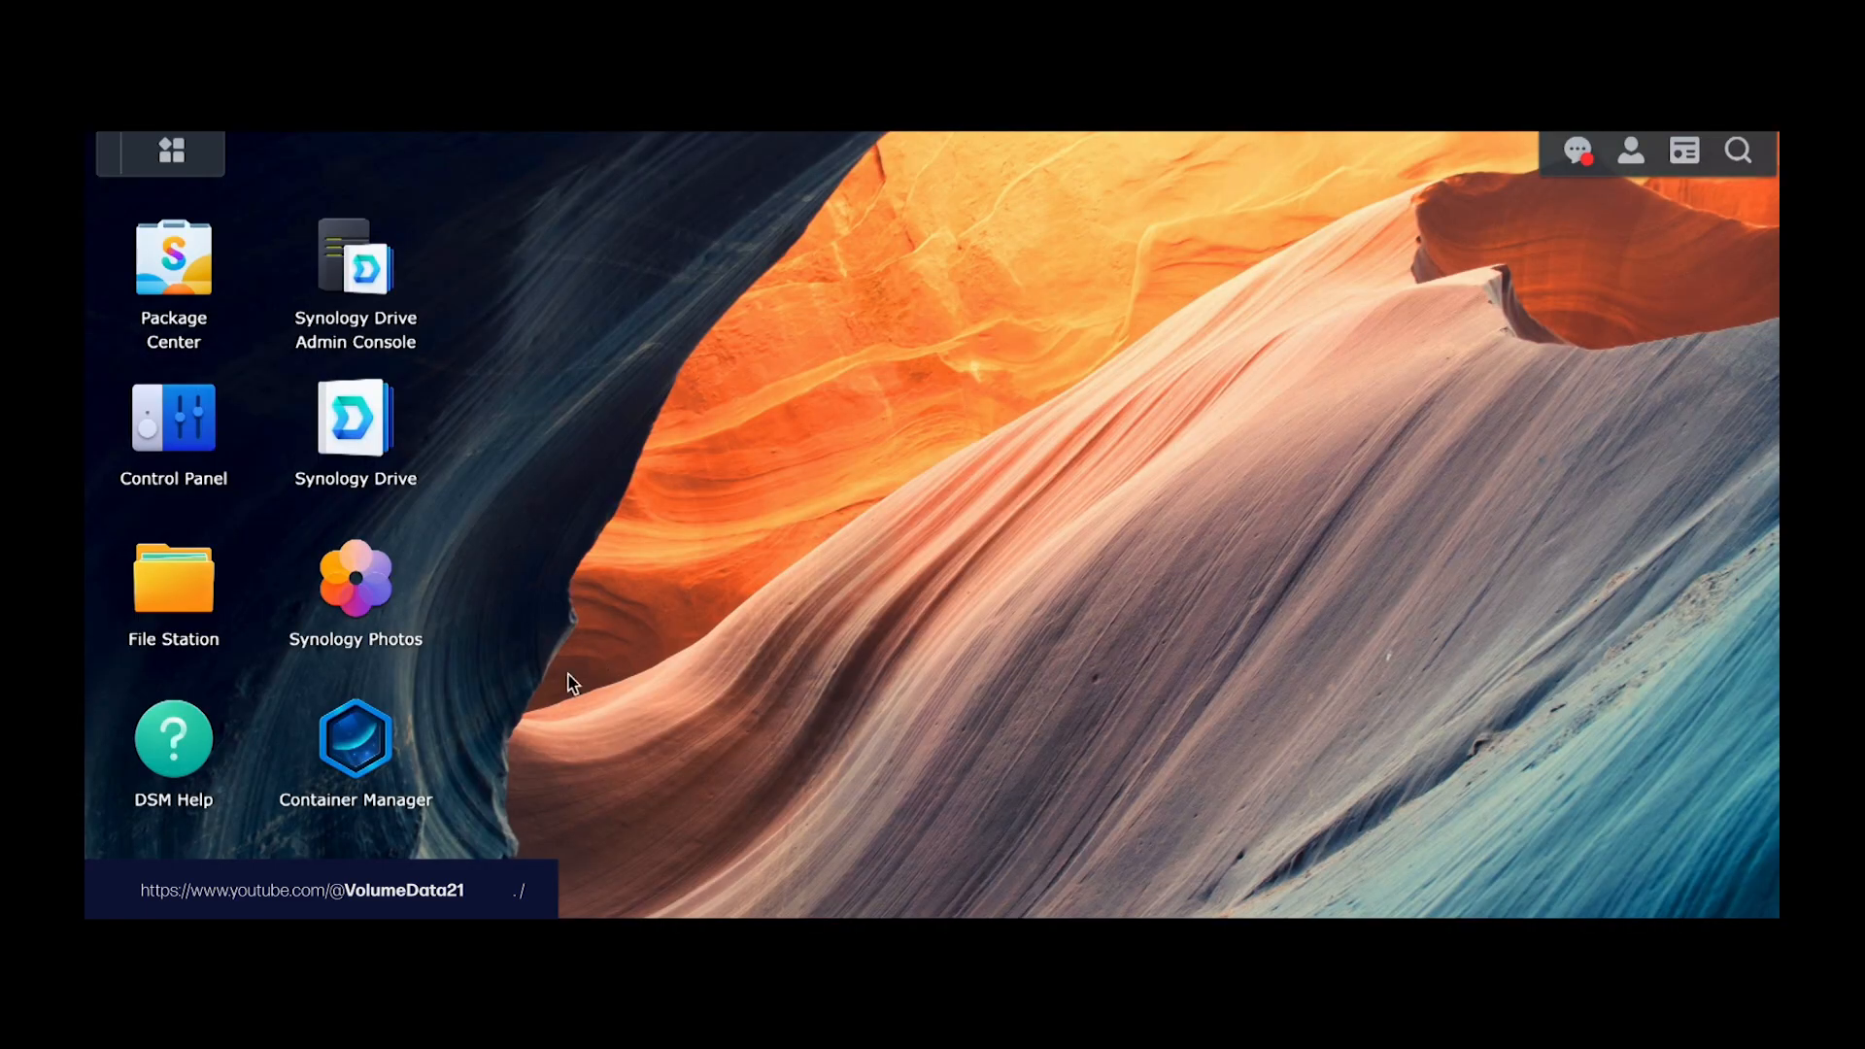
Step: Search Package Center for 'container manager' and open the Container Manager details page
left_click(187, 284)
left_click(987, 228)
type("co")
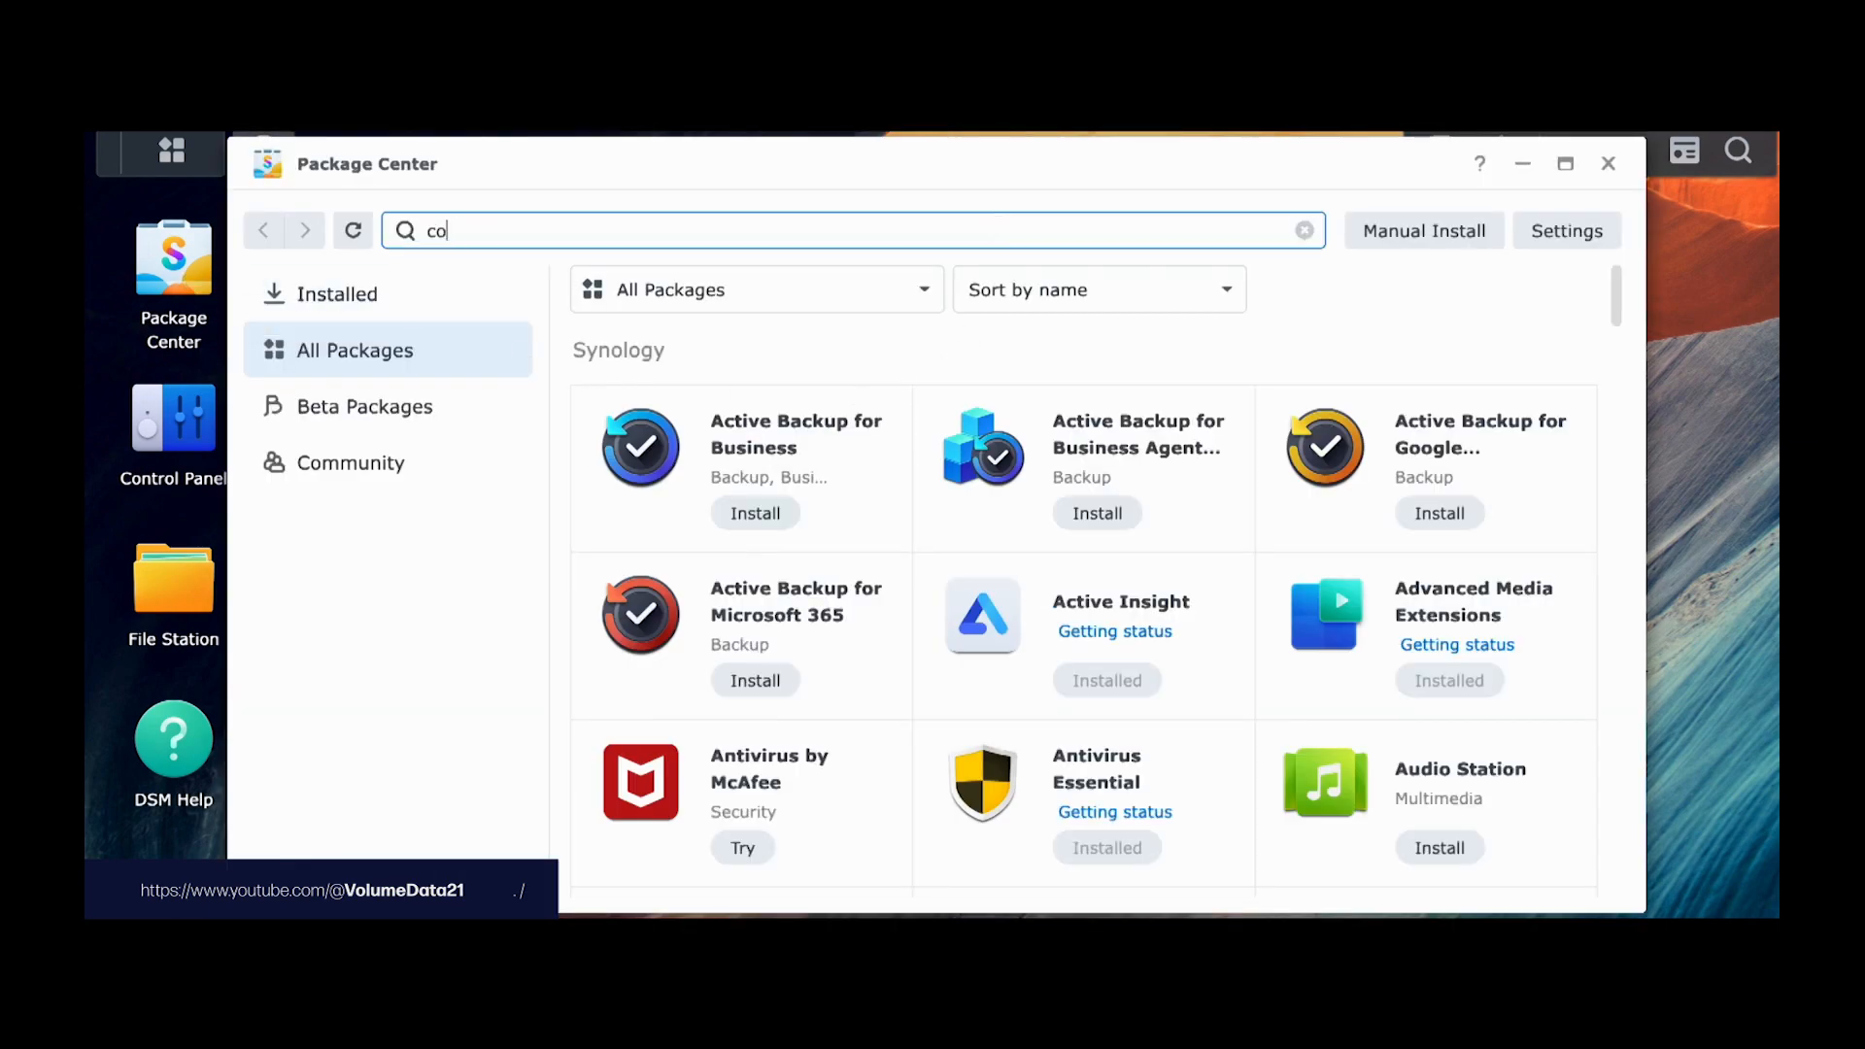
type("natiner manager")
key("Return")
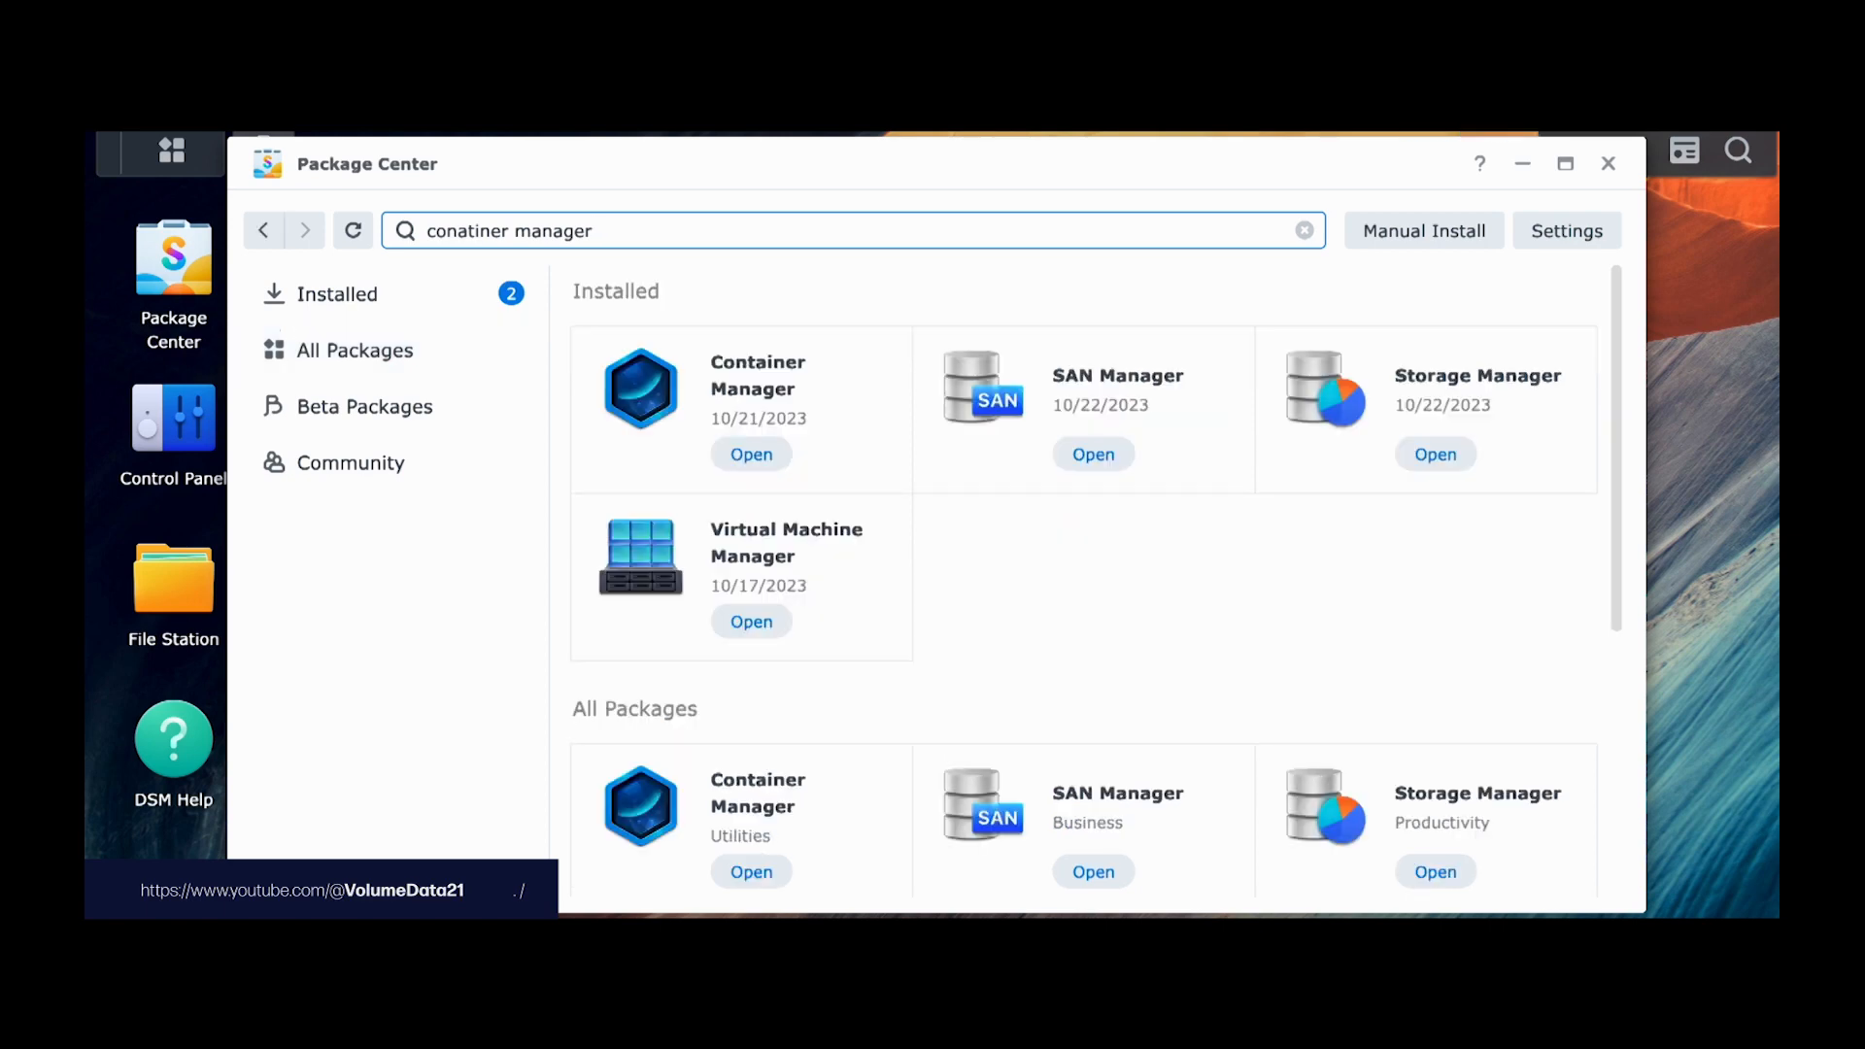
left_click(872, 378)
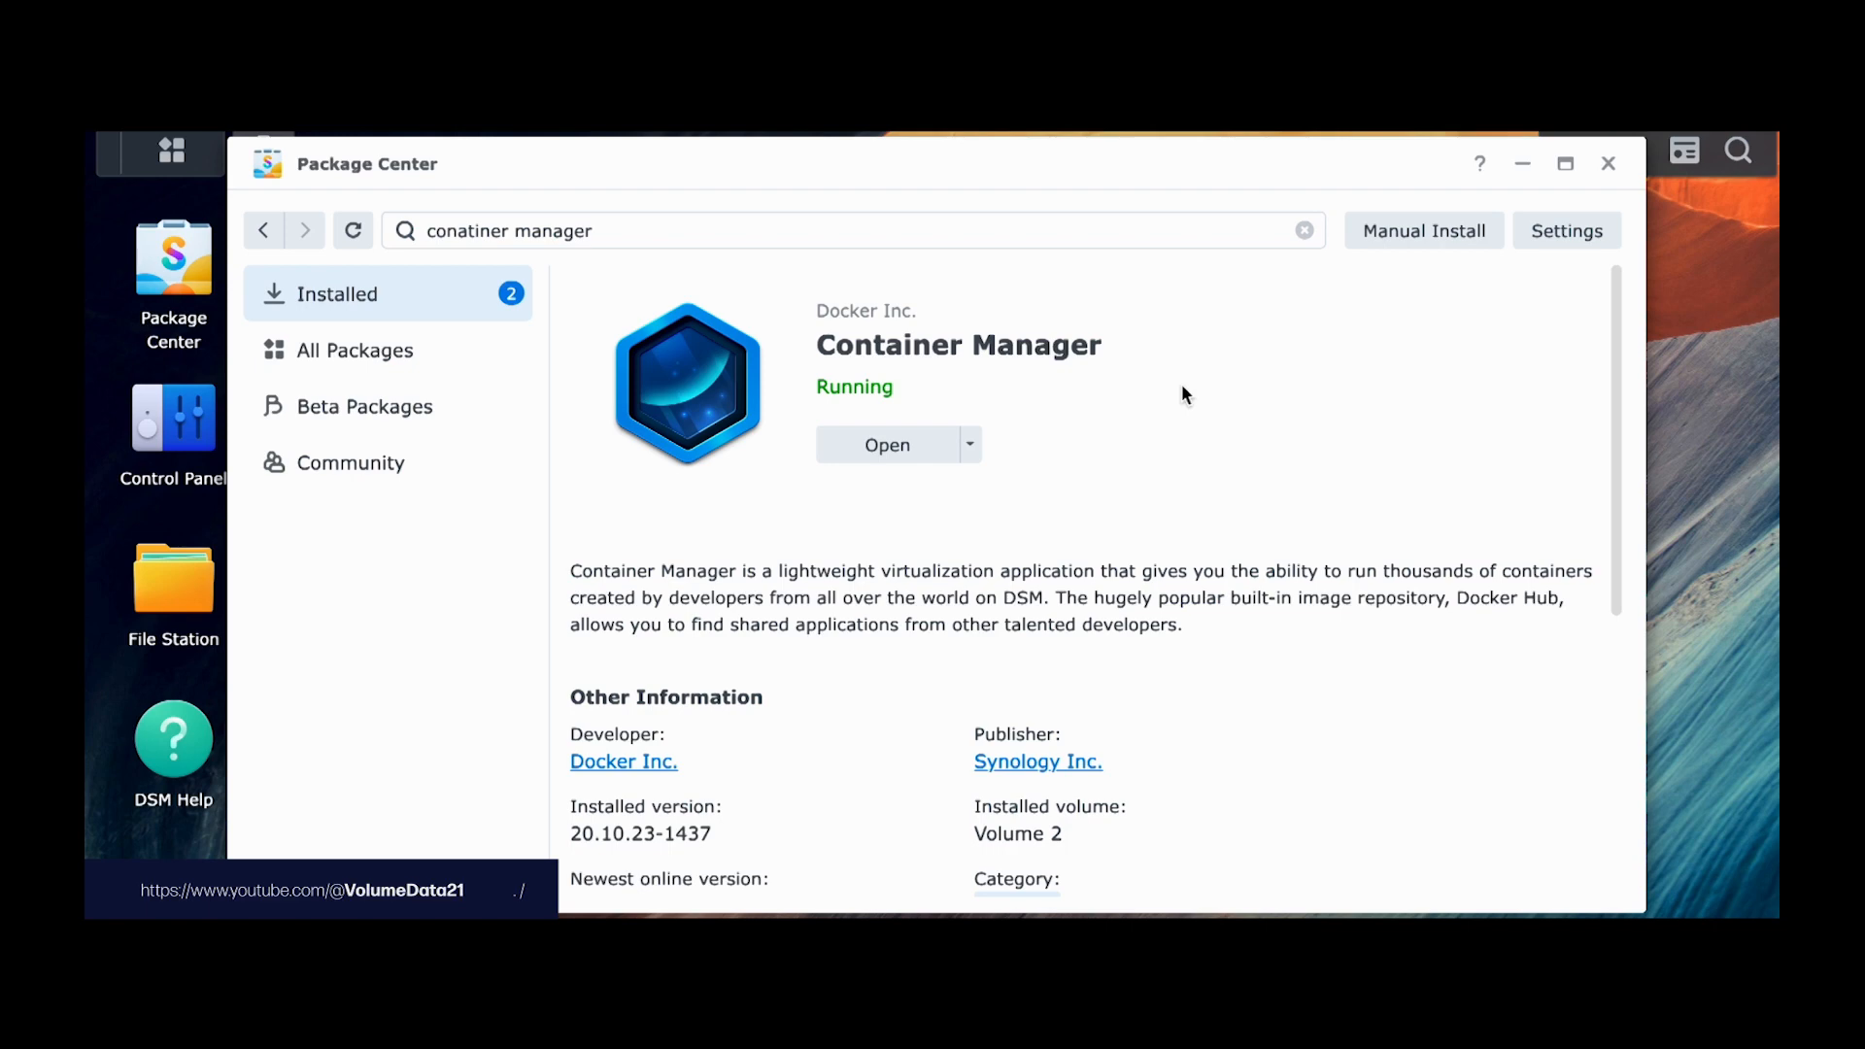
Step: Close Package Center and launch Container Manager, moving its window to the right
left_click(1416, 227)
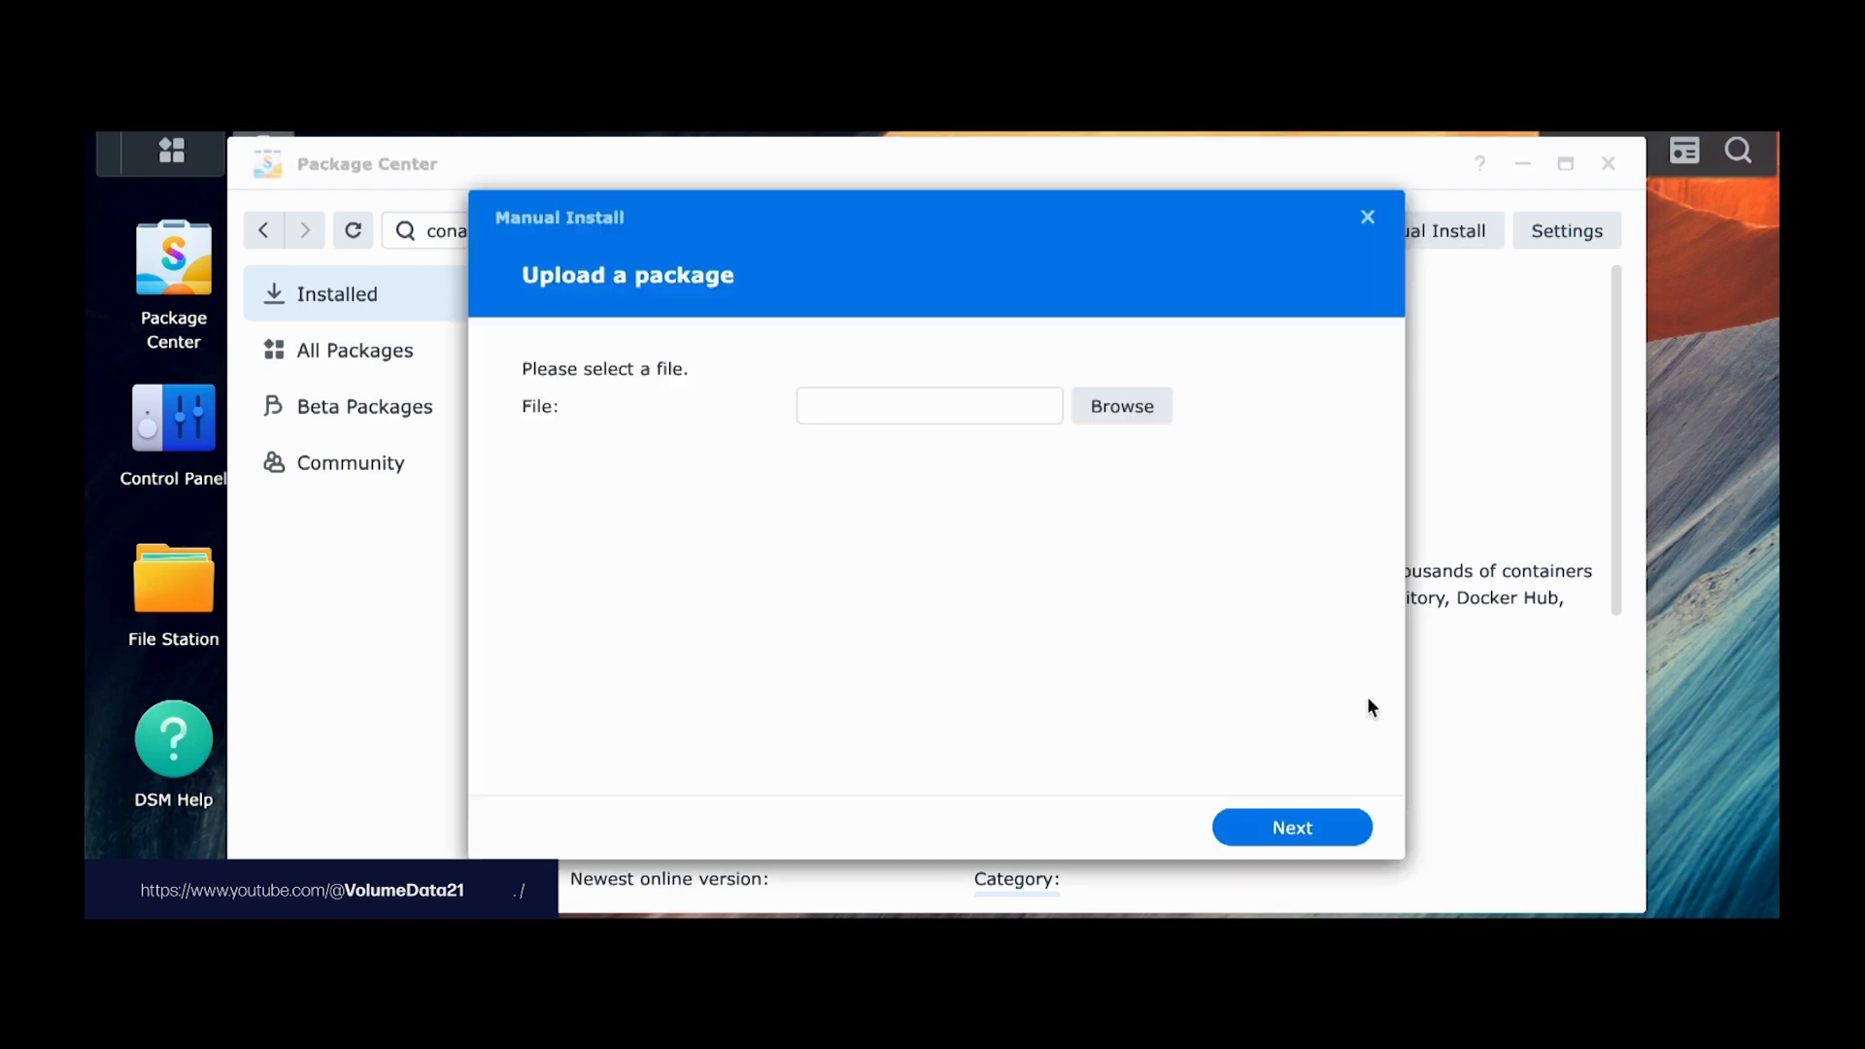
left_click(1368, 217)
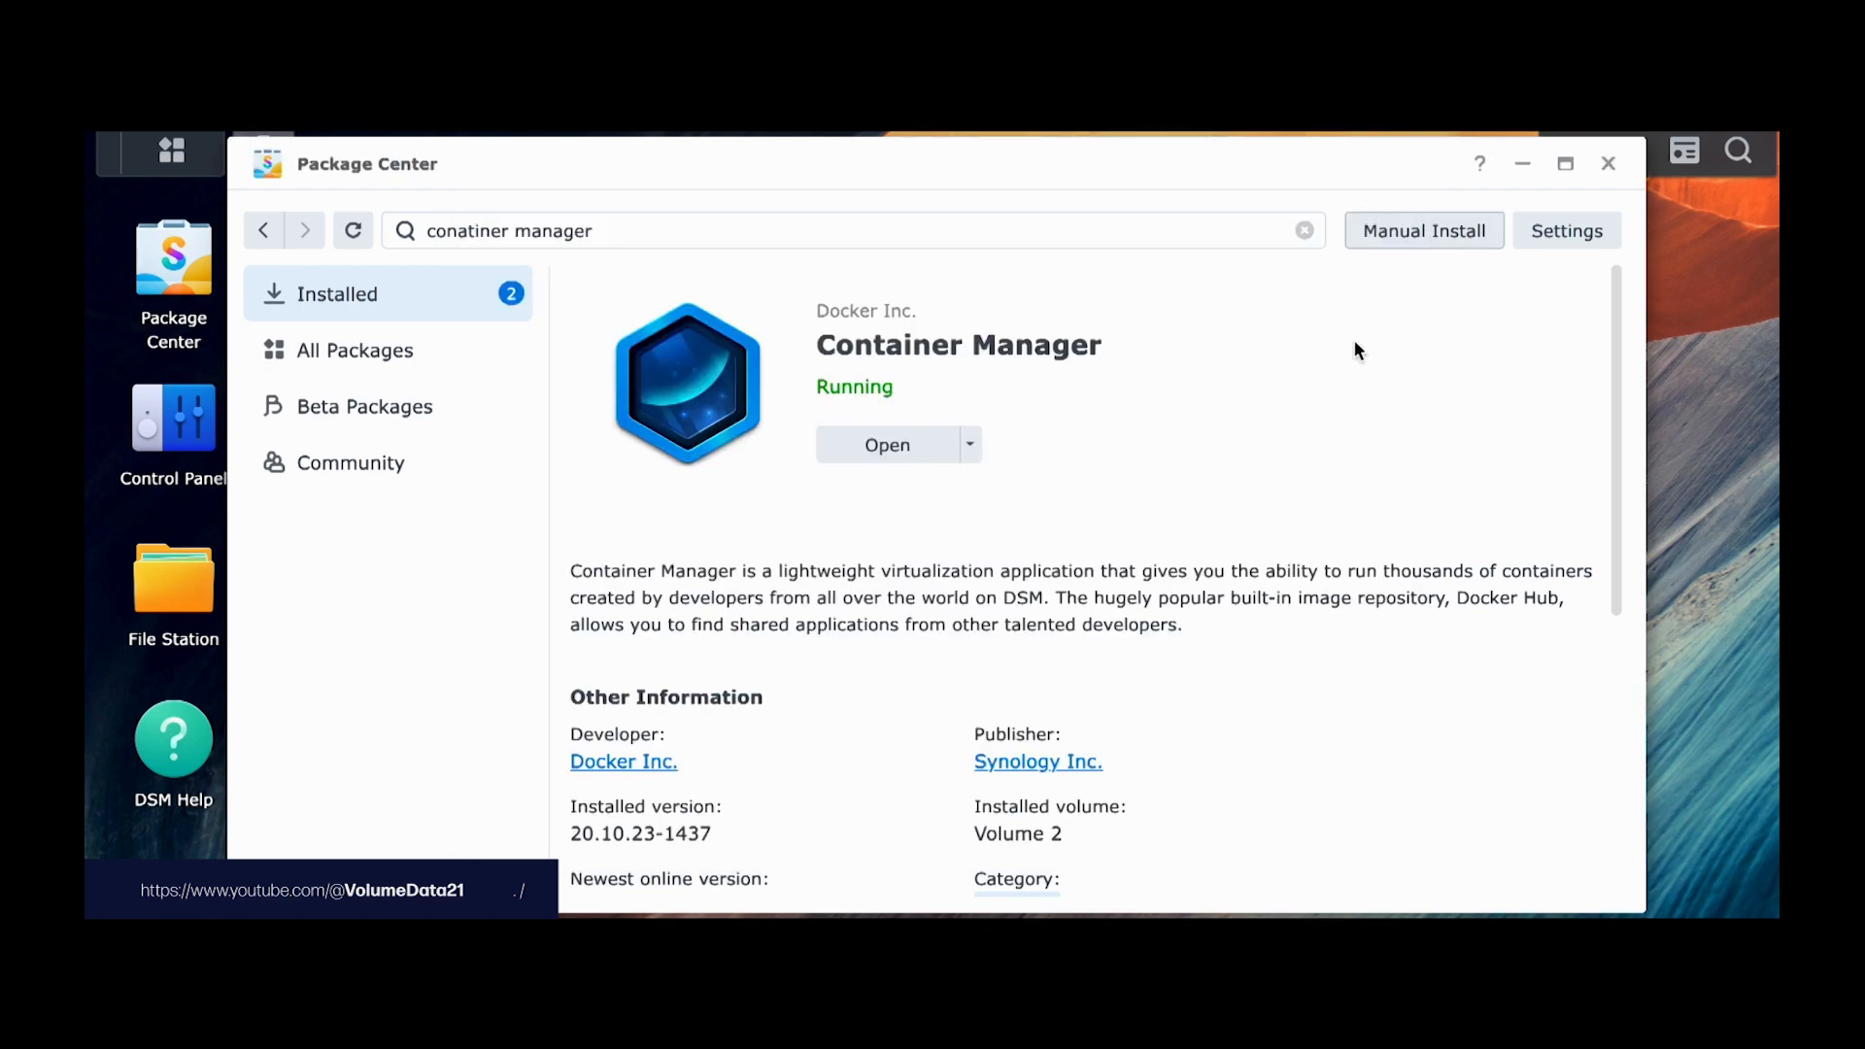
left_click(1607, 165)
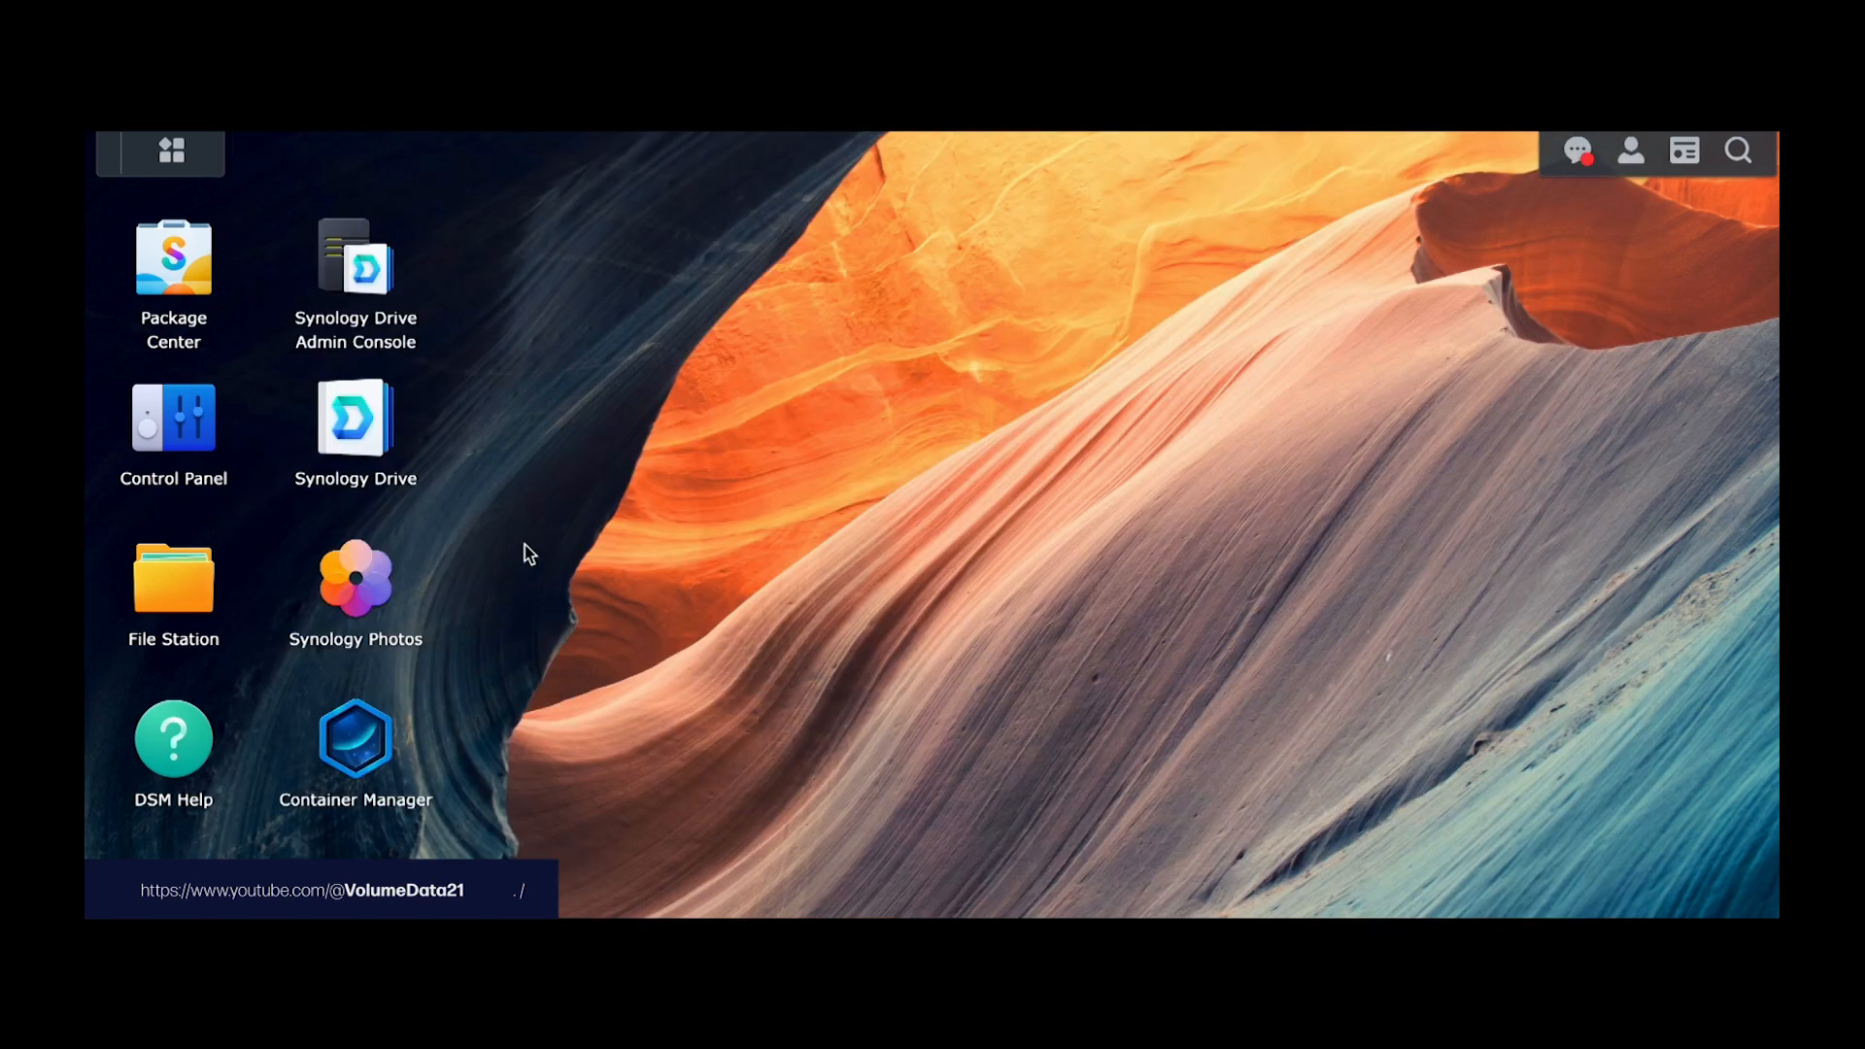
left_click(378, 753)
left_click_drag(849, 142, 1000, 163)
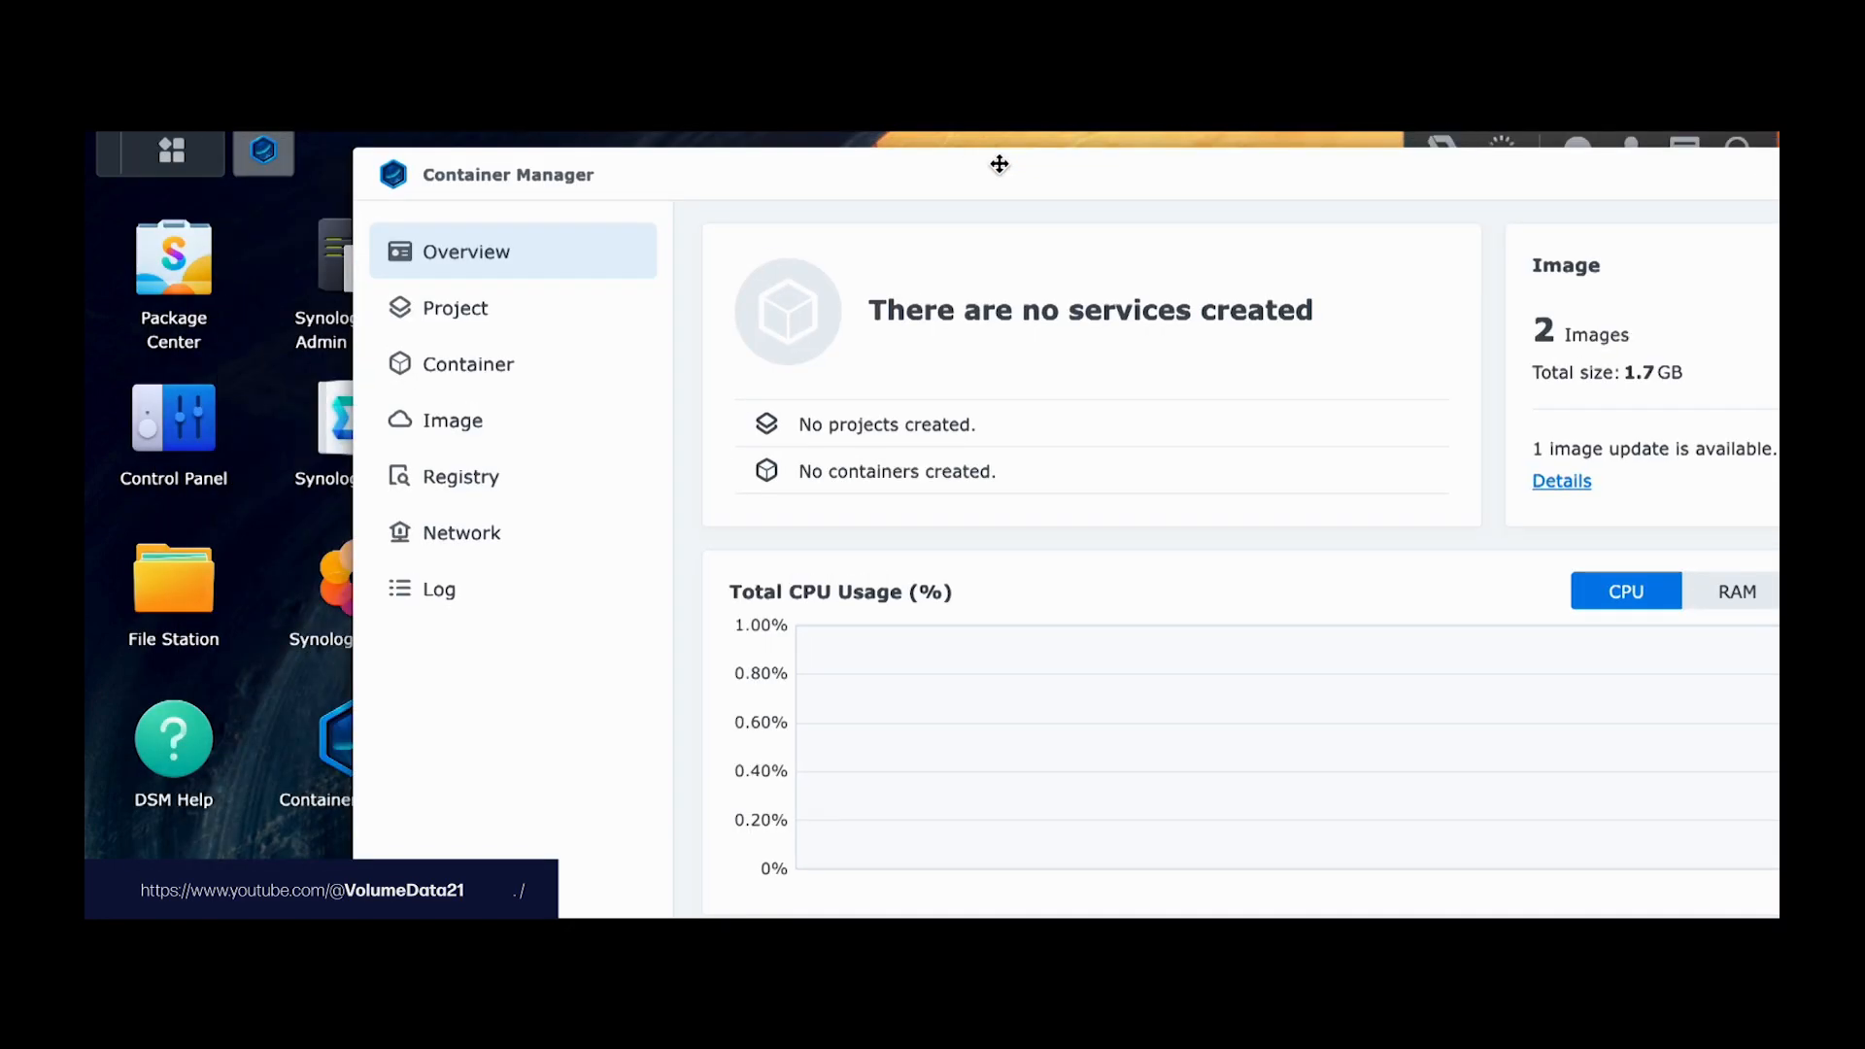
Step: From Container Manager's Project list, create a new project named 'memos' and move to its Path field
left_click(541, 311)
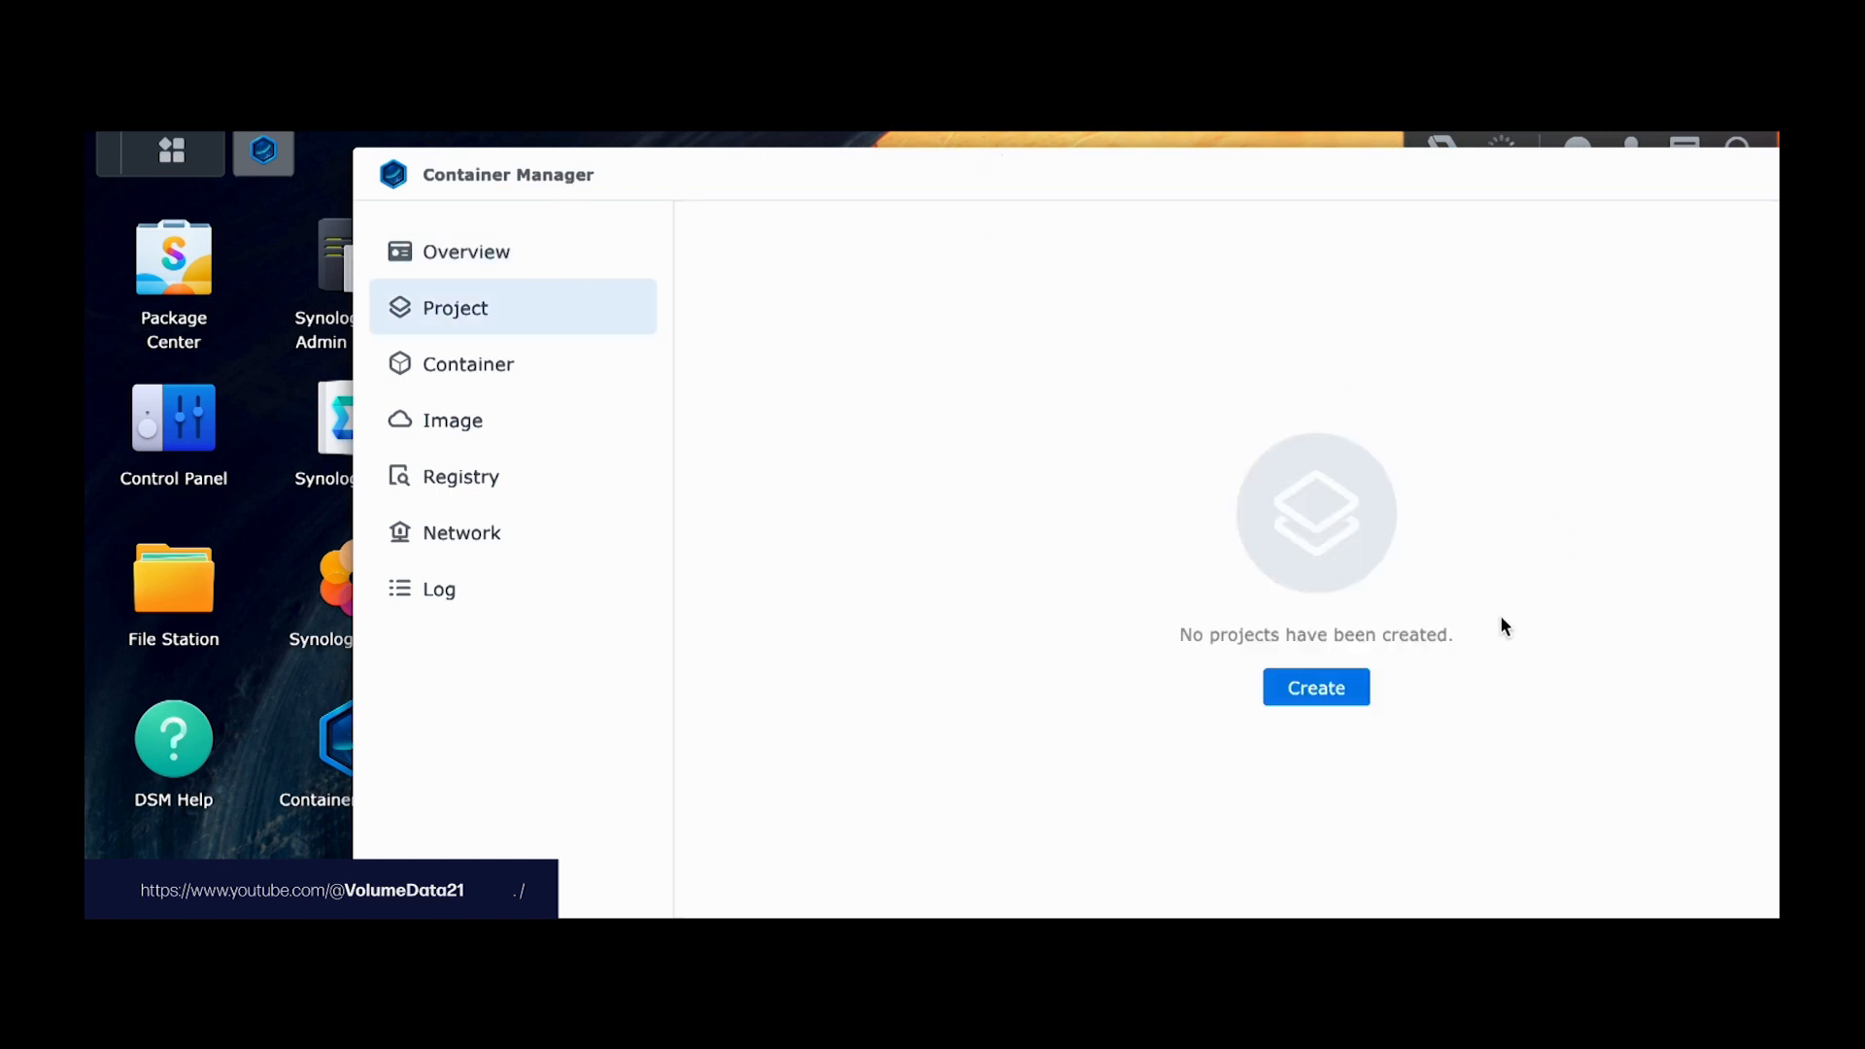
left_click(1329, 690)
left_click(1061, 332)
type("memos")
key("Tab")
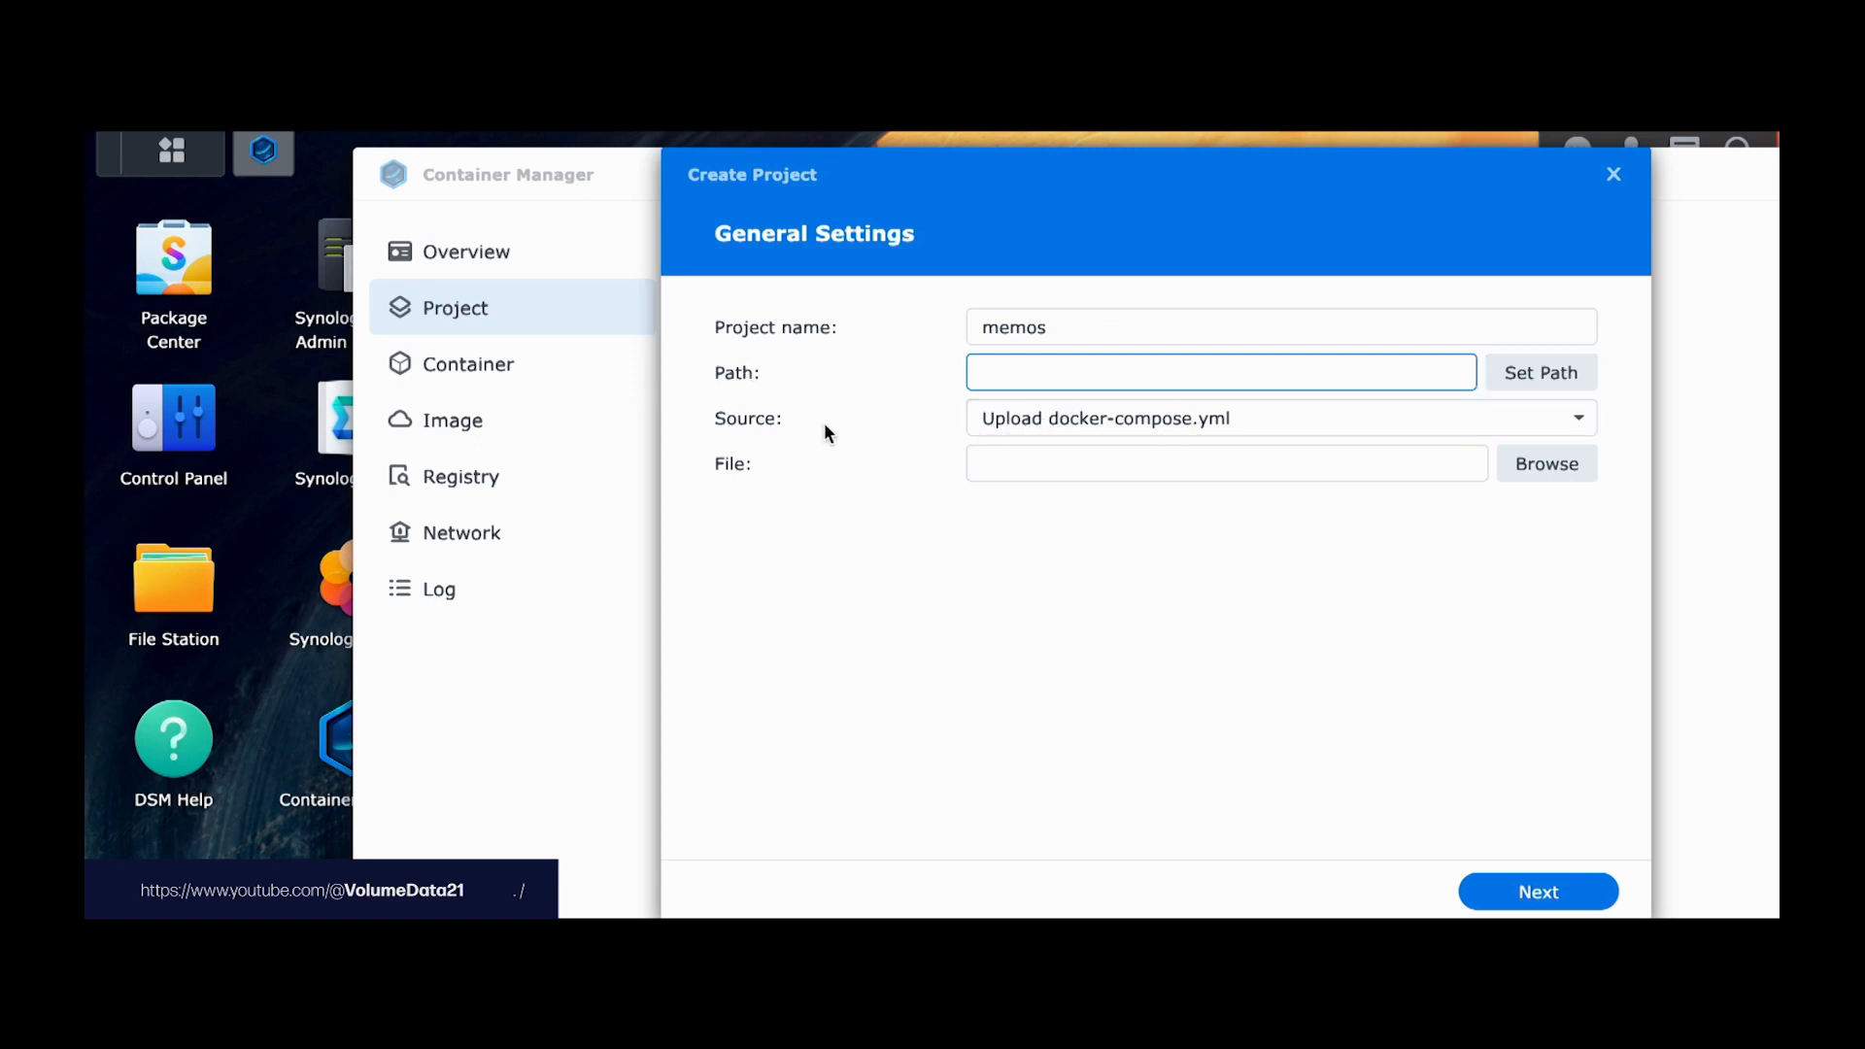
Step: In File Station, add a folder called 'memos' inside the docker shared folder
left_click(151, 582)
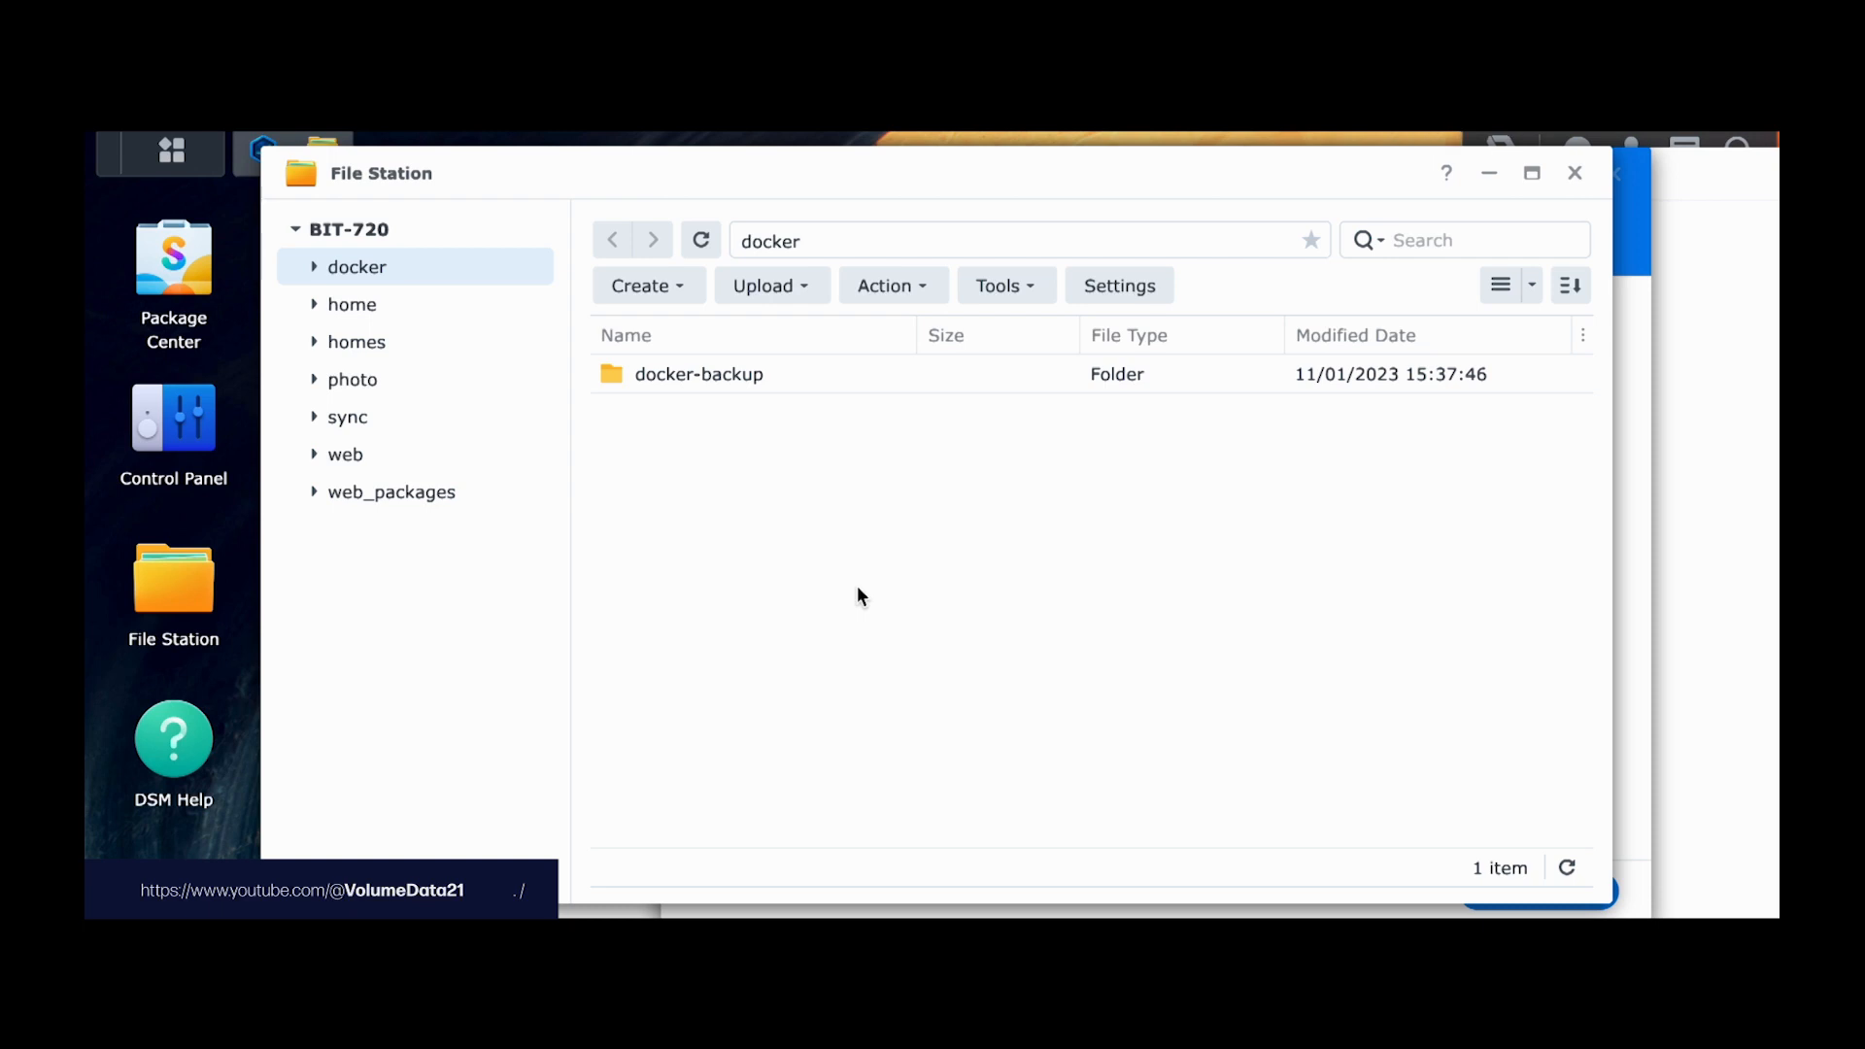
right_click(738, 498)
left_click(853, 445)
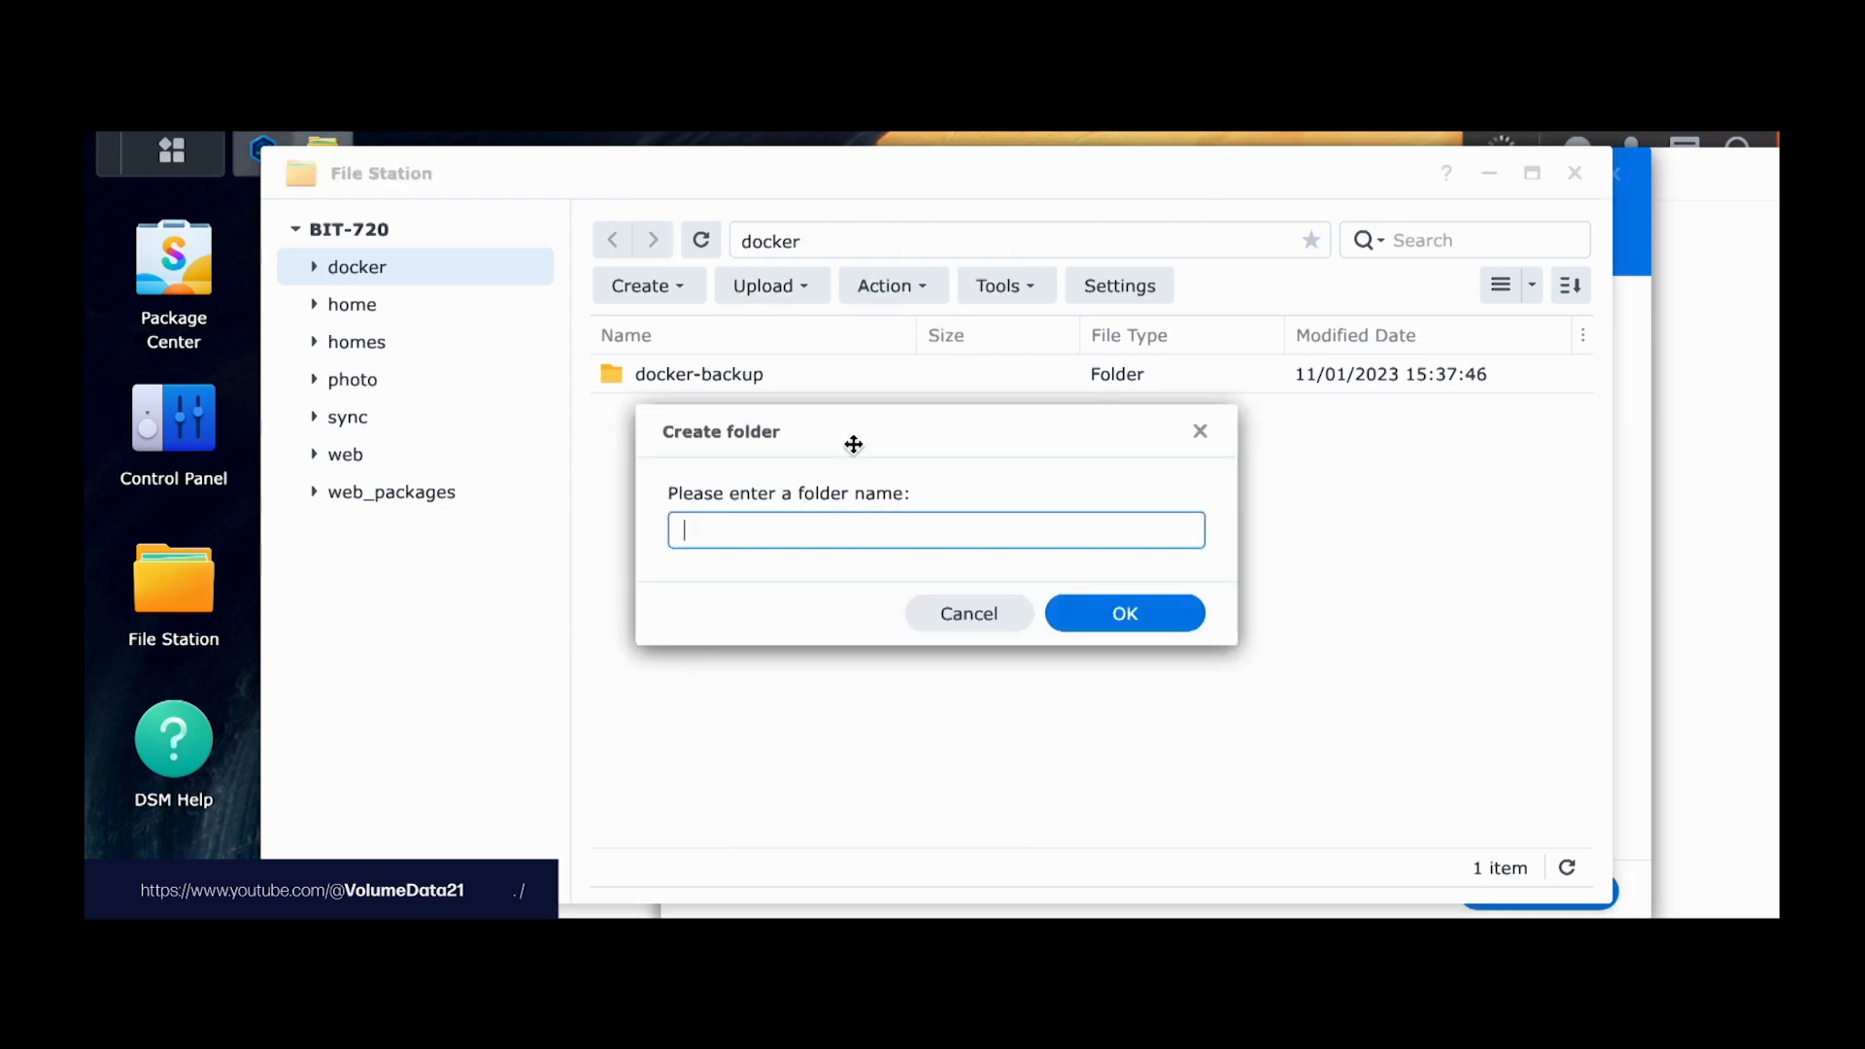
type("memos")
key("Return")
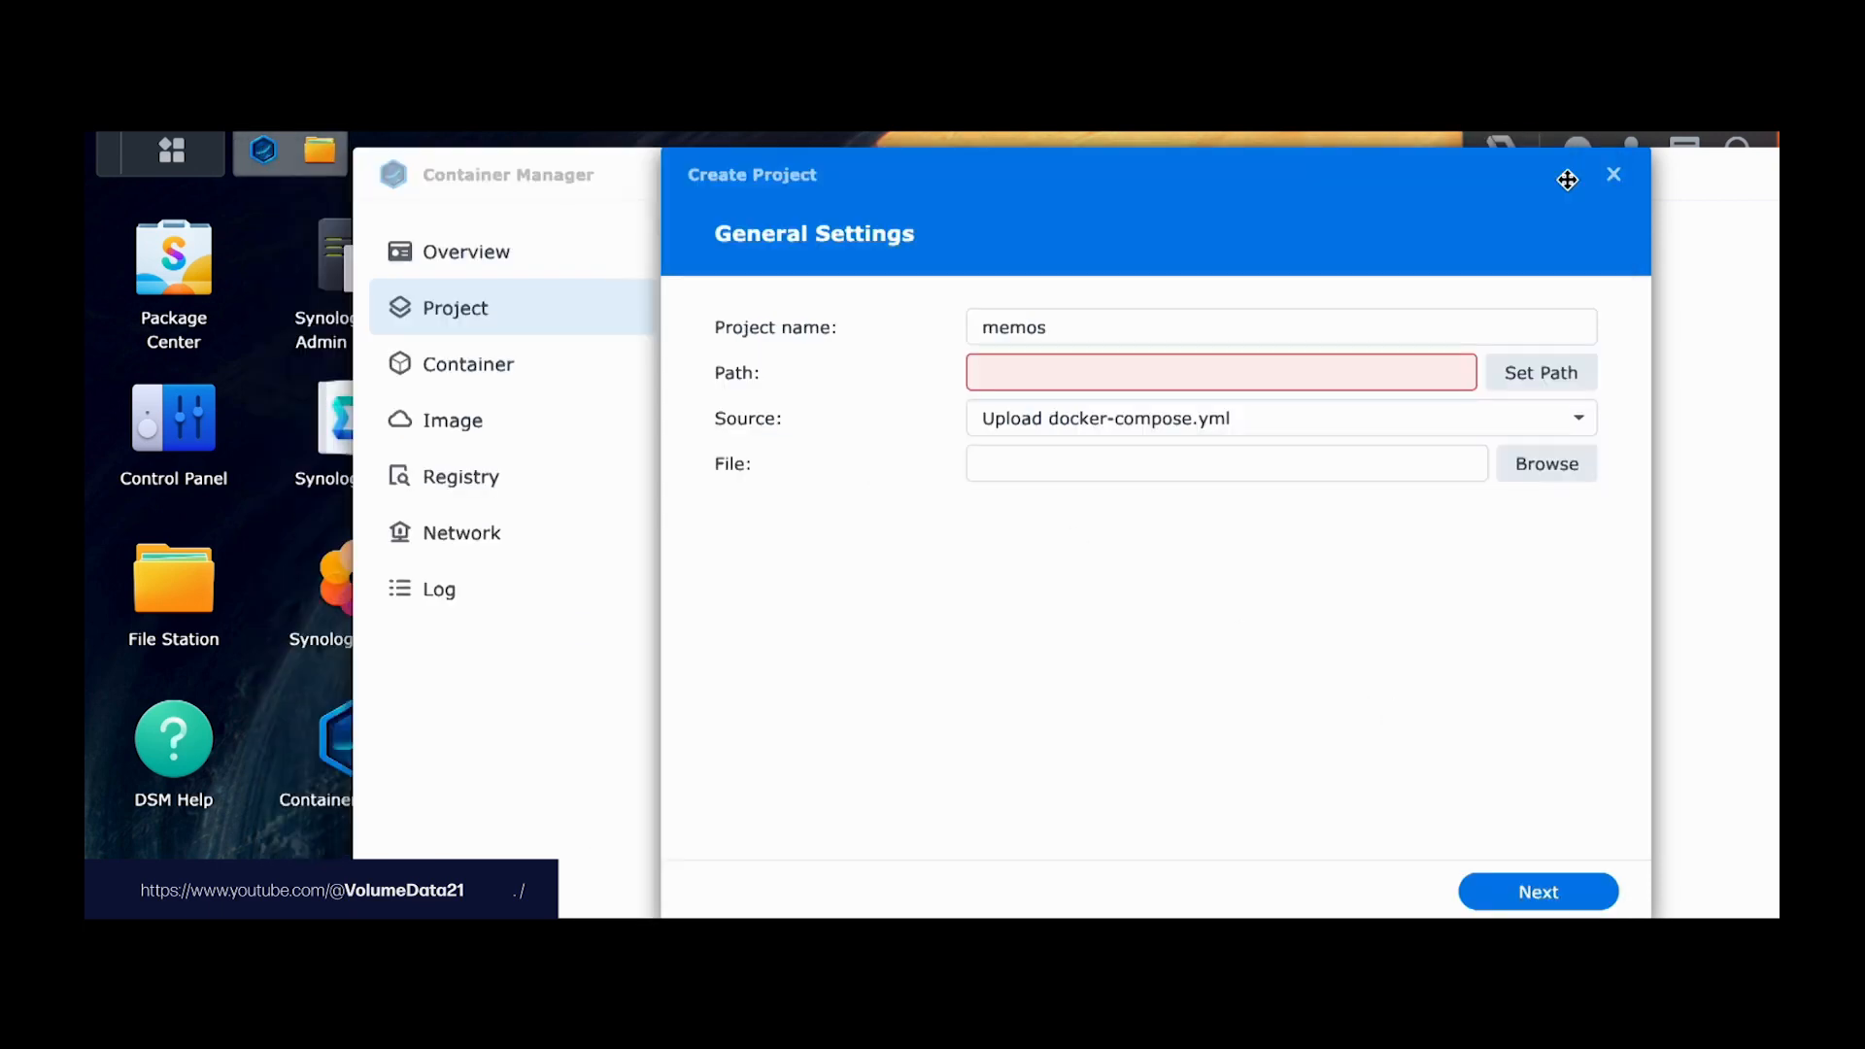
Step: Set the project path to /docker/memos and choose 'Create docker-compose.yml' as the source
left_click(1569, 372)
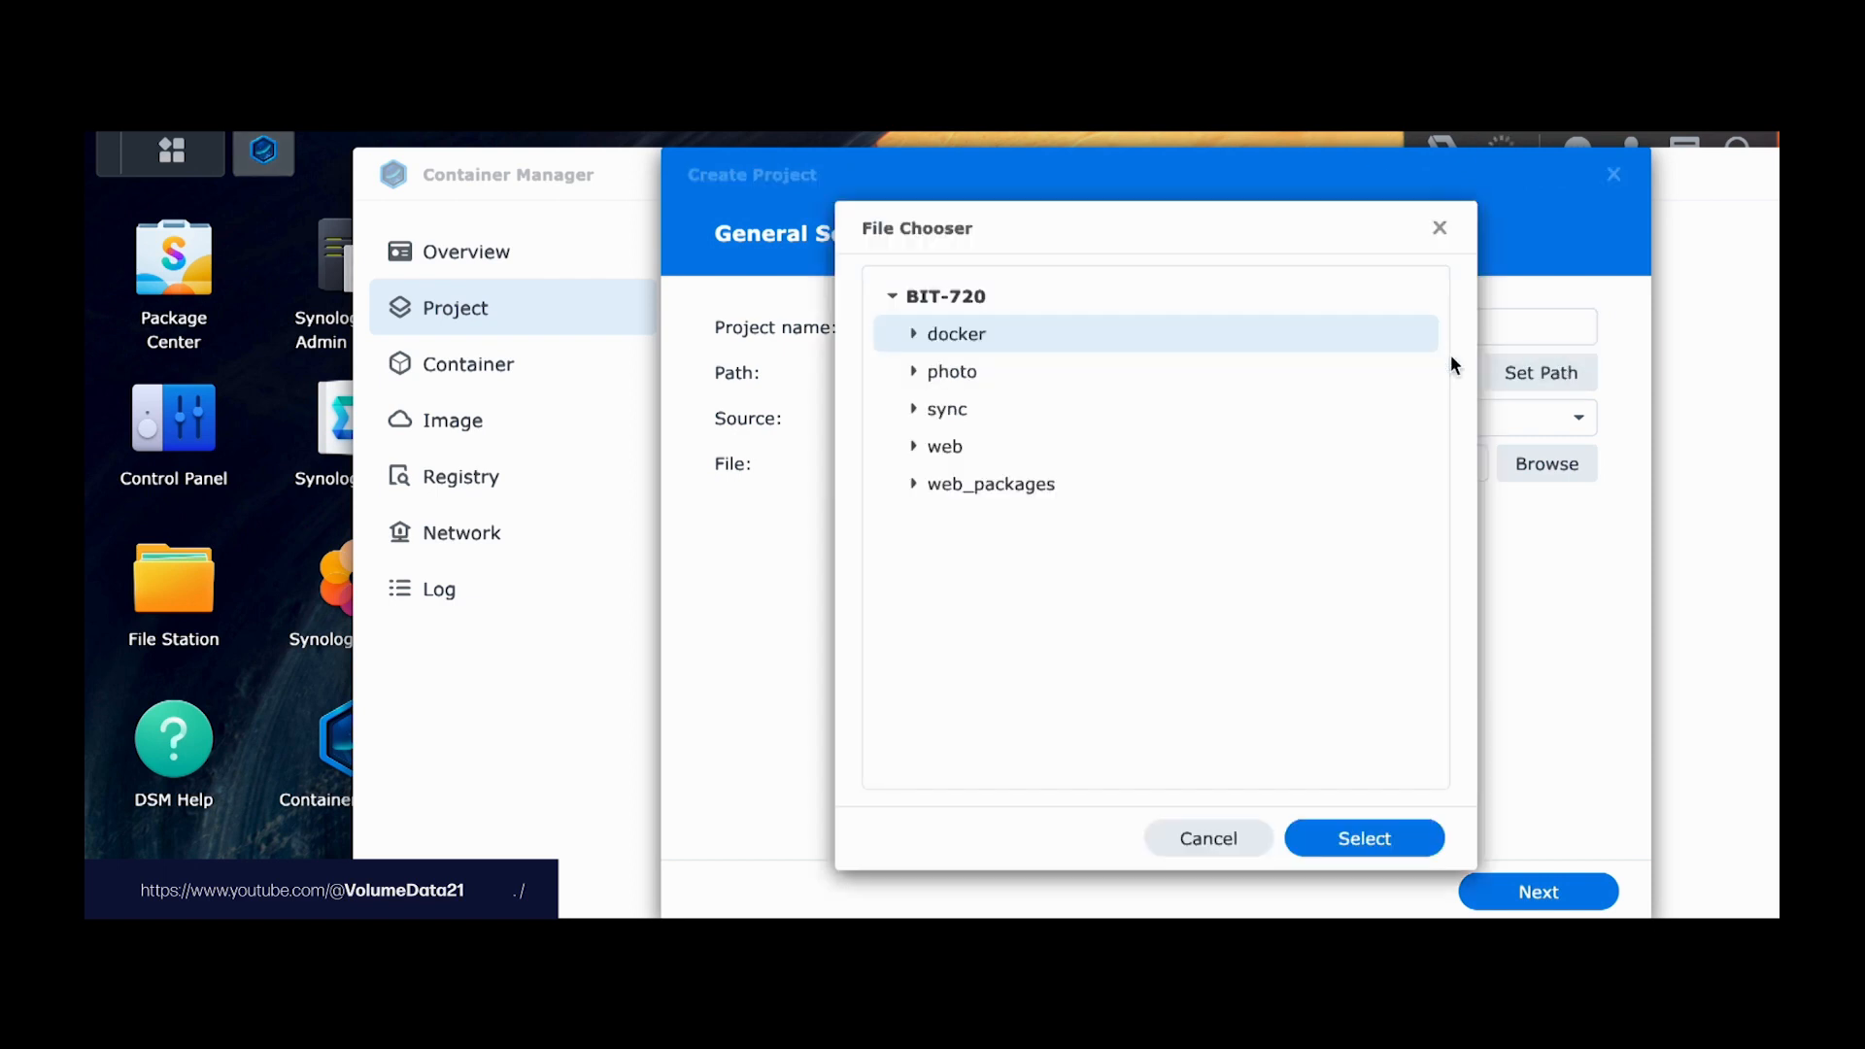
left_click(914, 335)
left_click(968, 412)
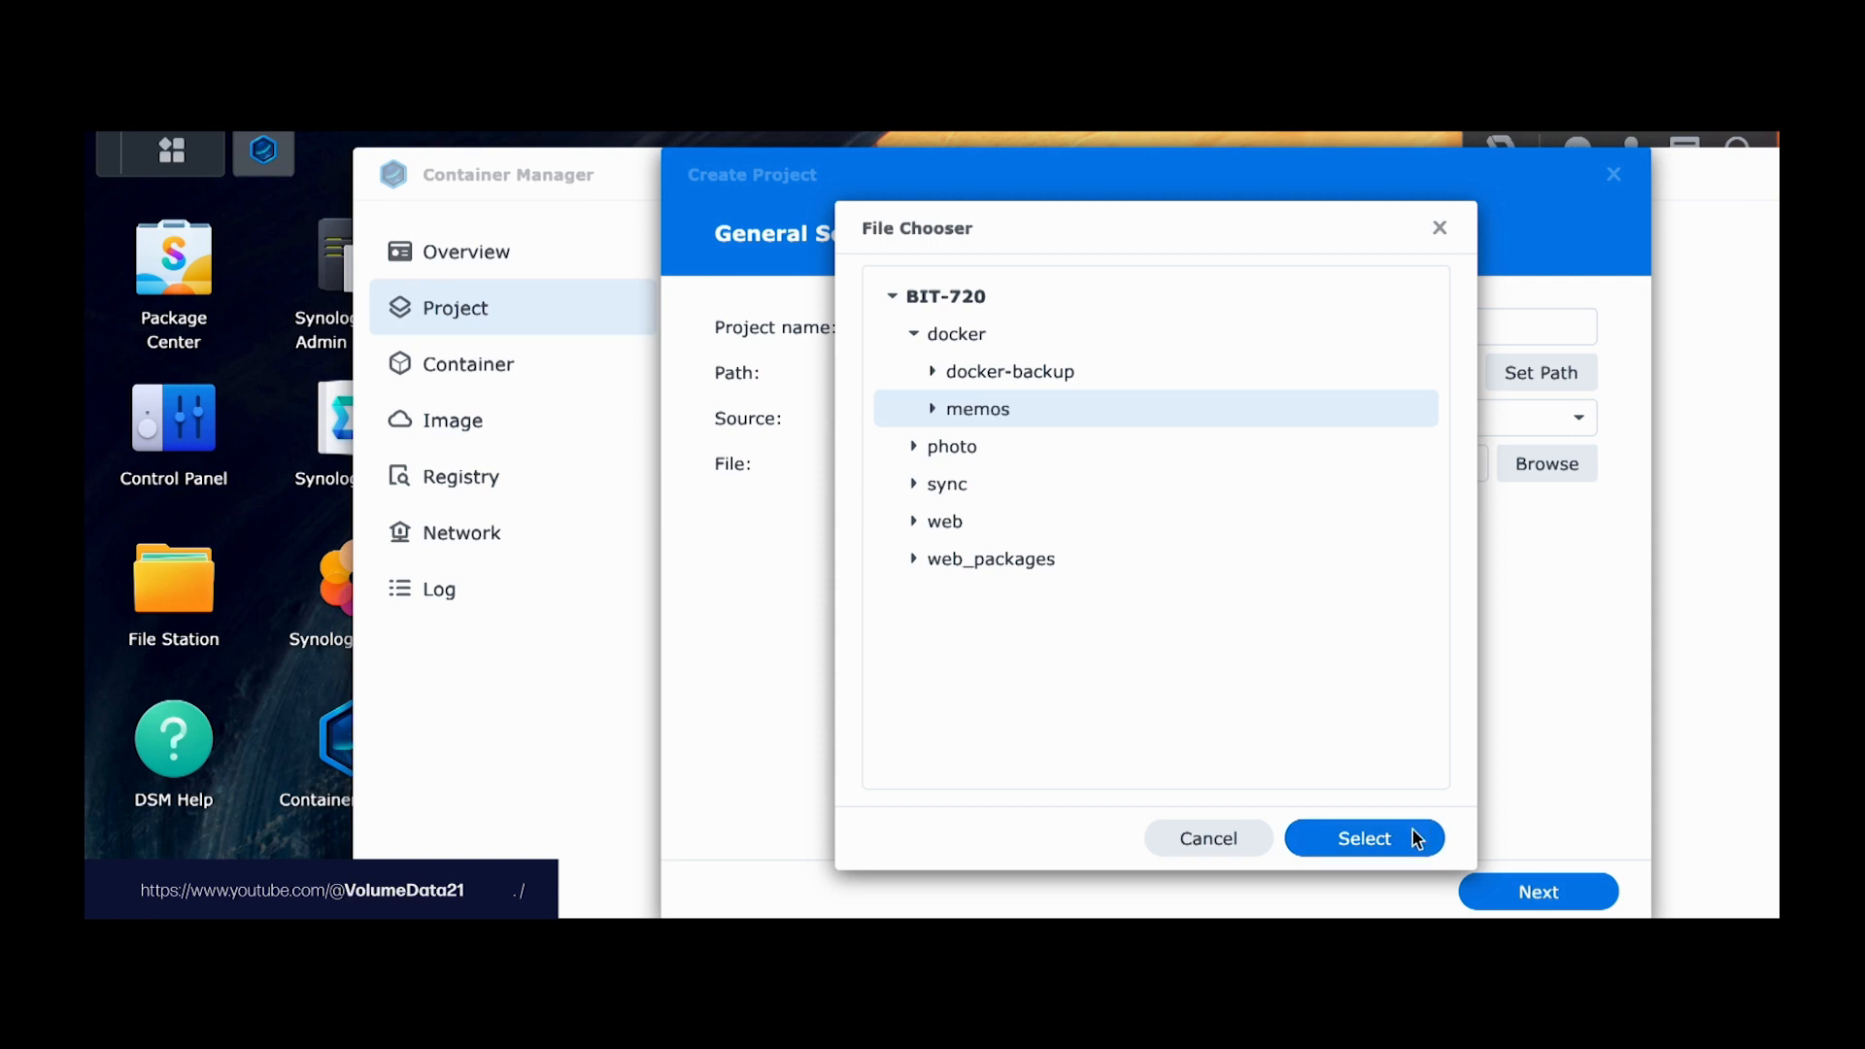
left_click(1415, 841)
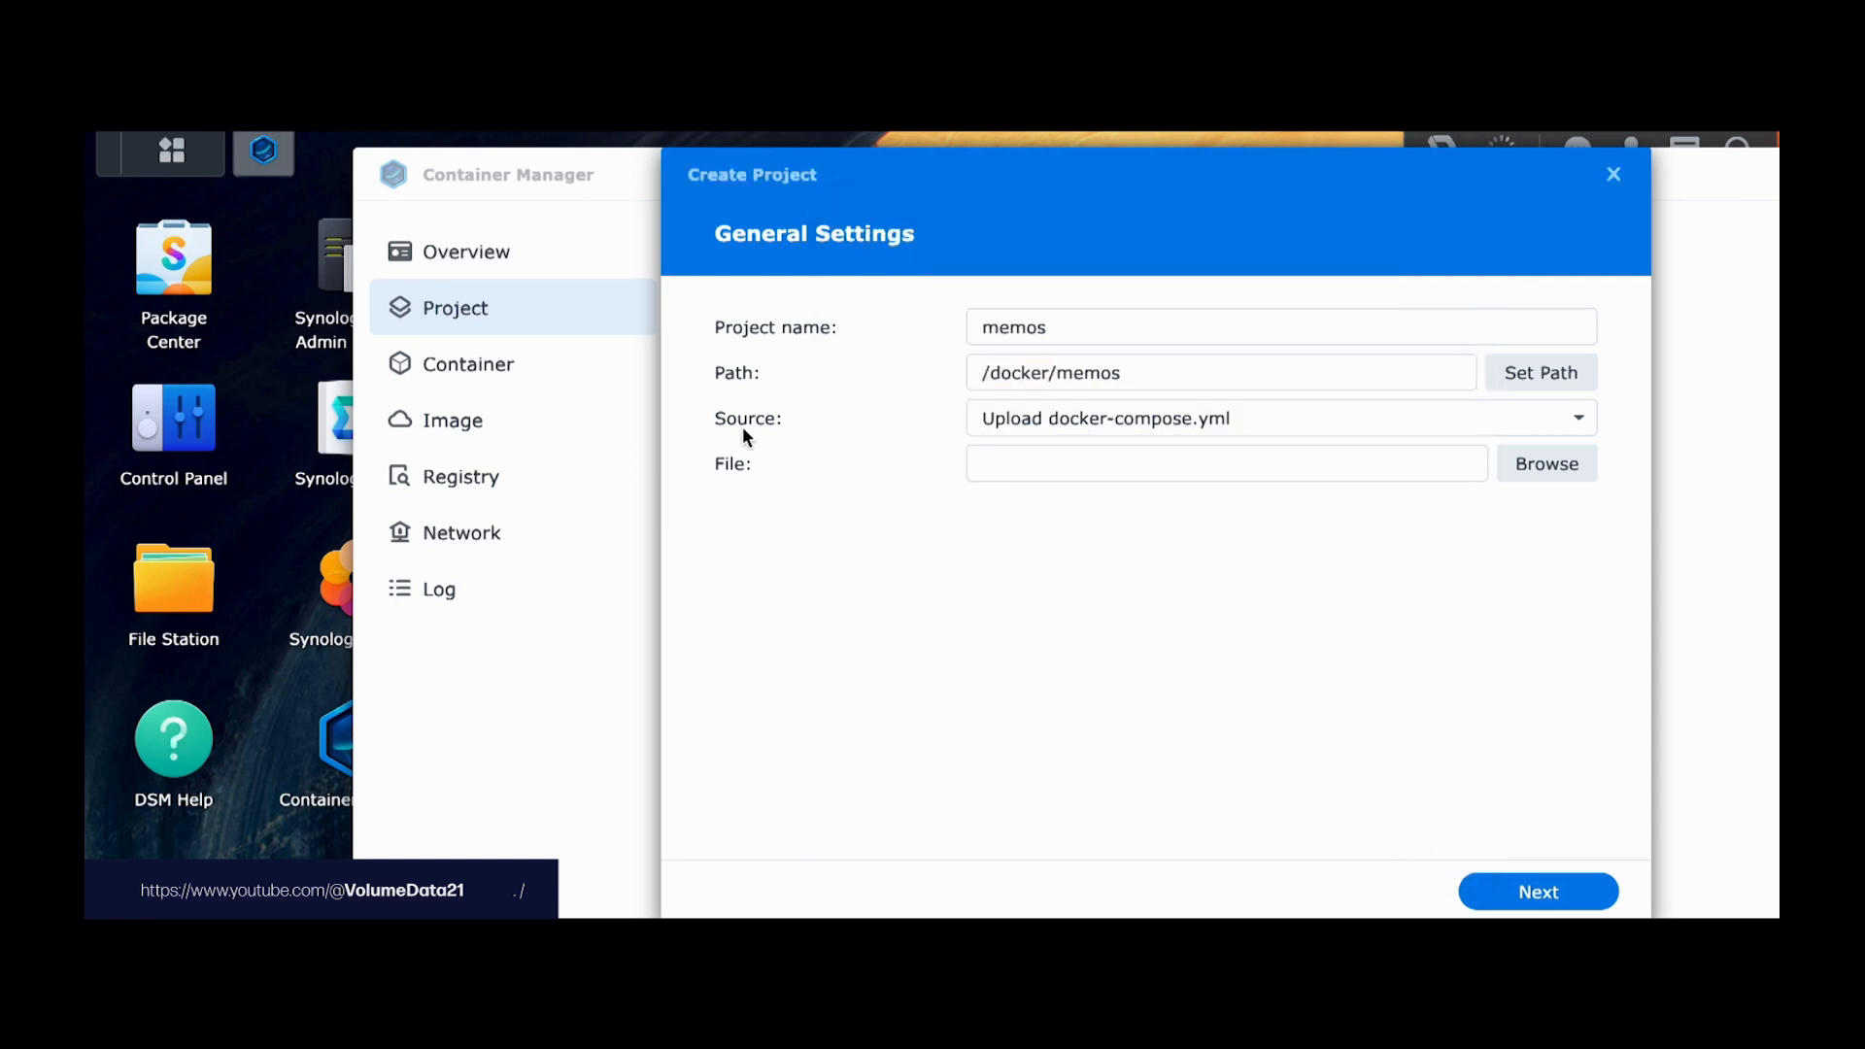
left_click(1138, 428)
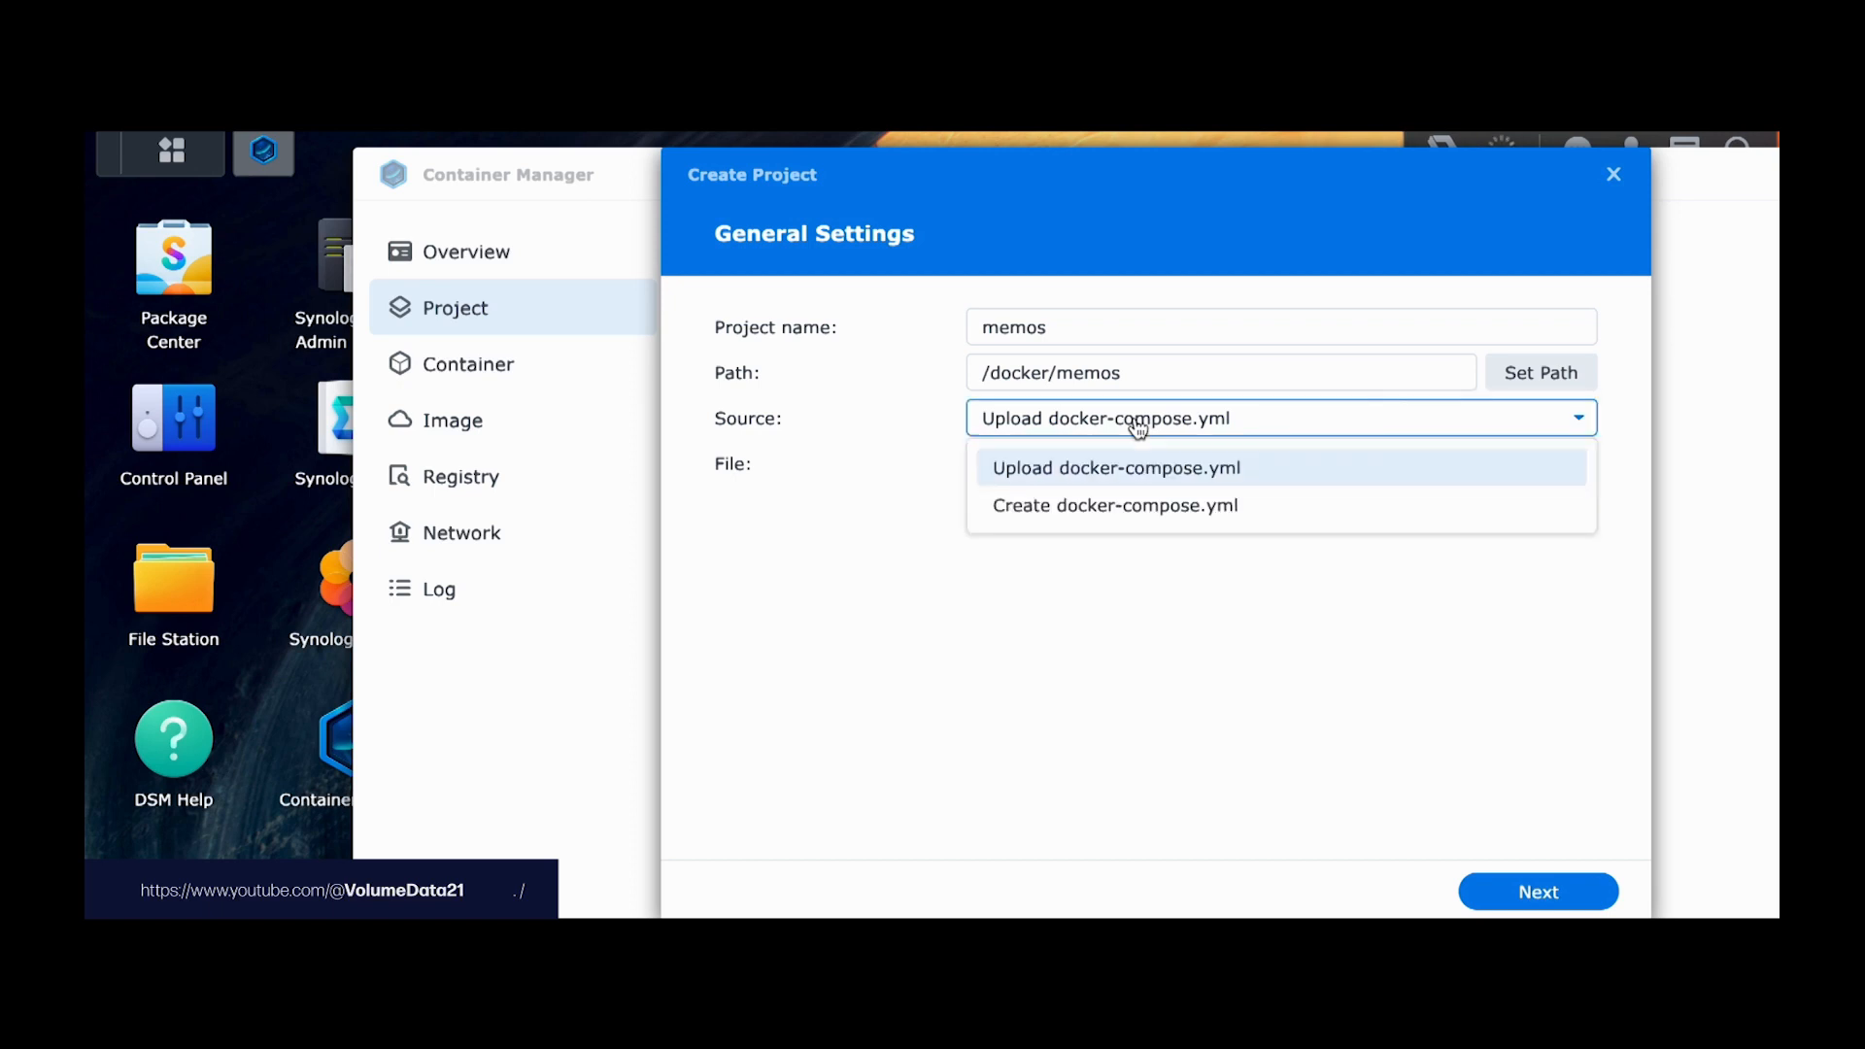
left_click(1141, 507)
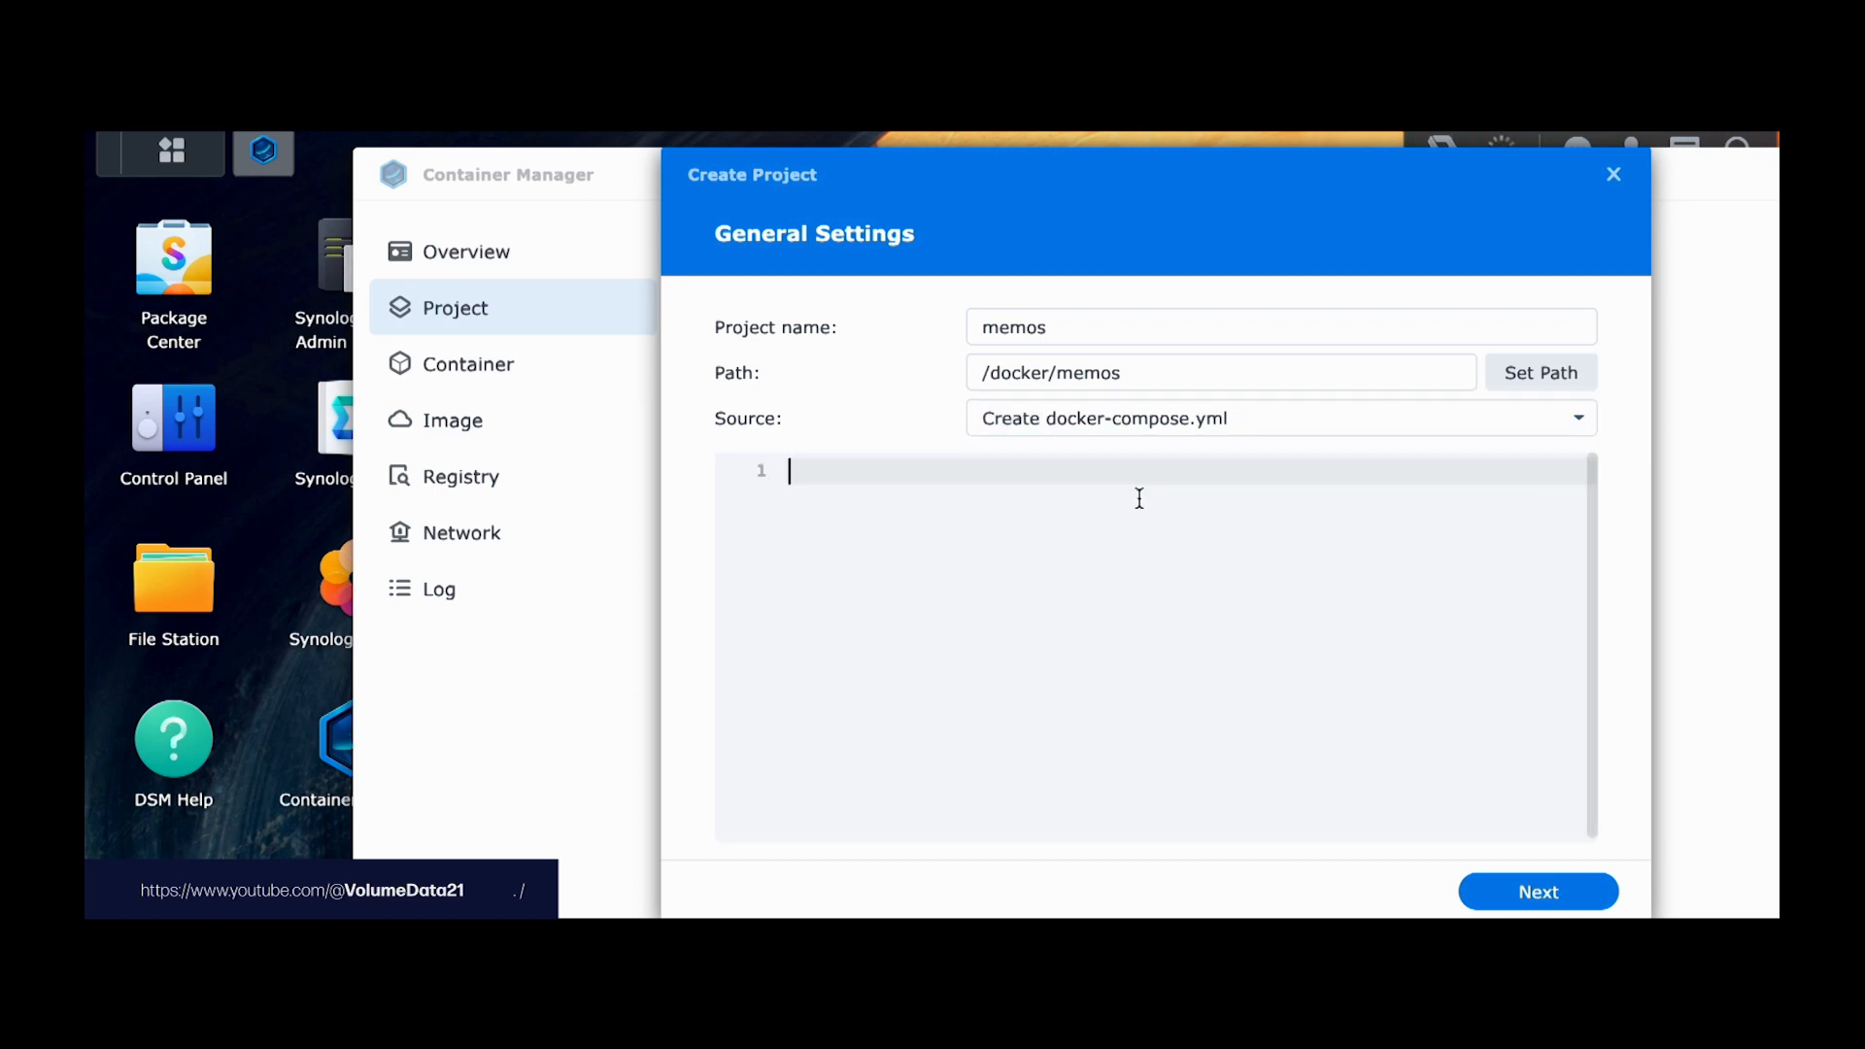
Step: Paste the copied Memos docker-compose YAML into the project's editor
type("version: \"3.0\" services:   memos:     image: ghcr.io/usememos/memos:latest     container_name: memos     volumes:       - ~/.memos/:/var/opt/memos     ports:       - 5230:5230")
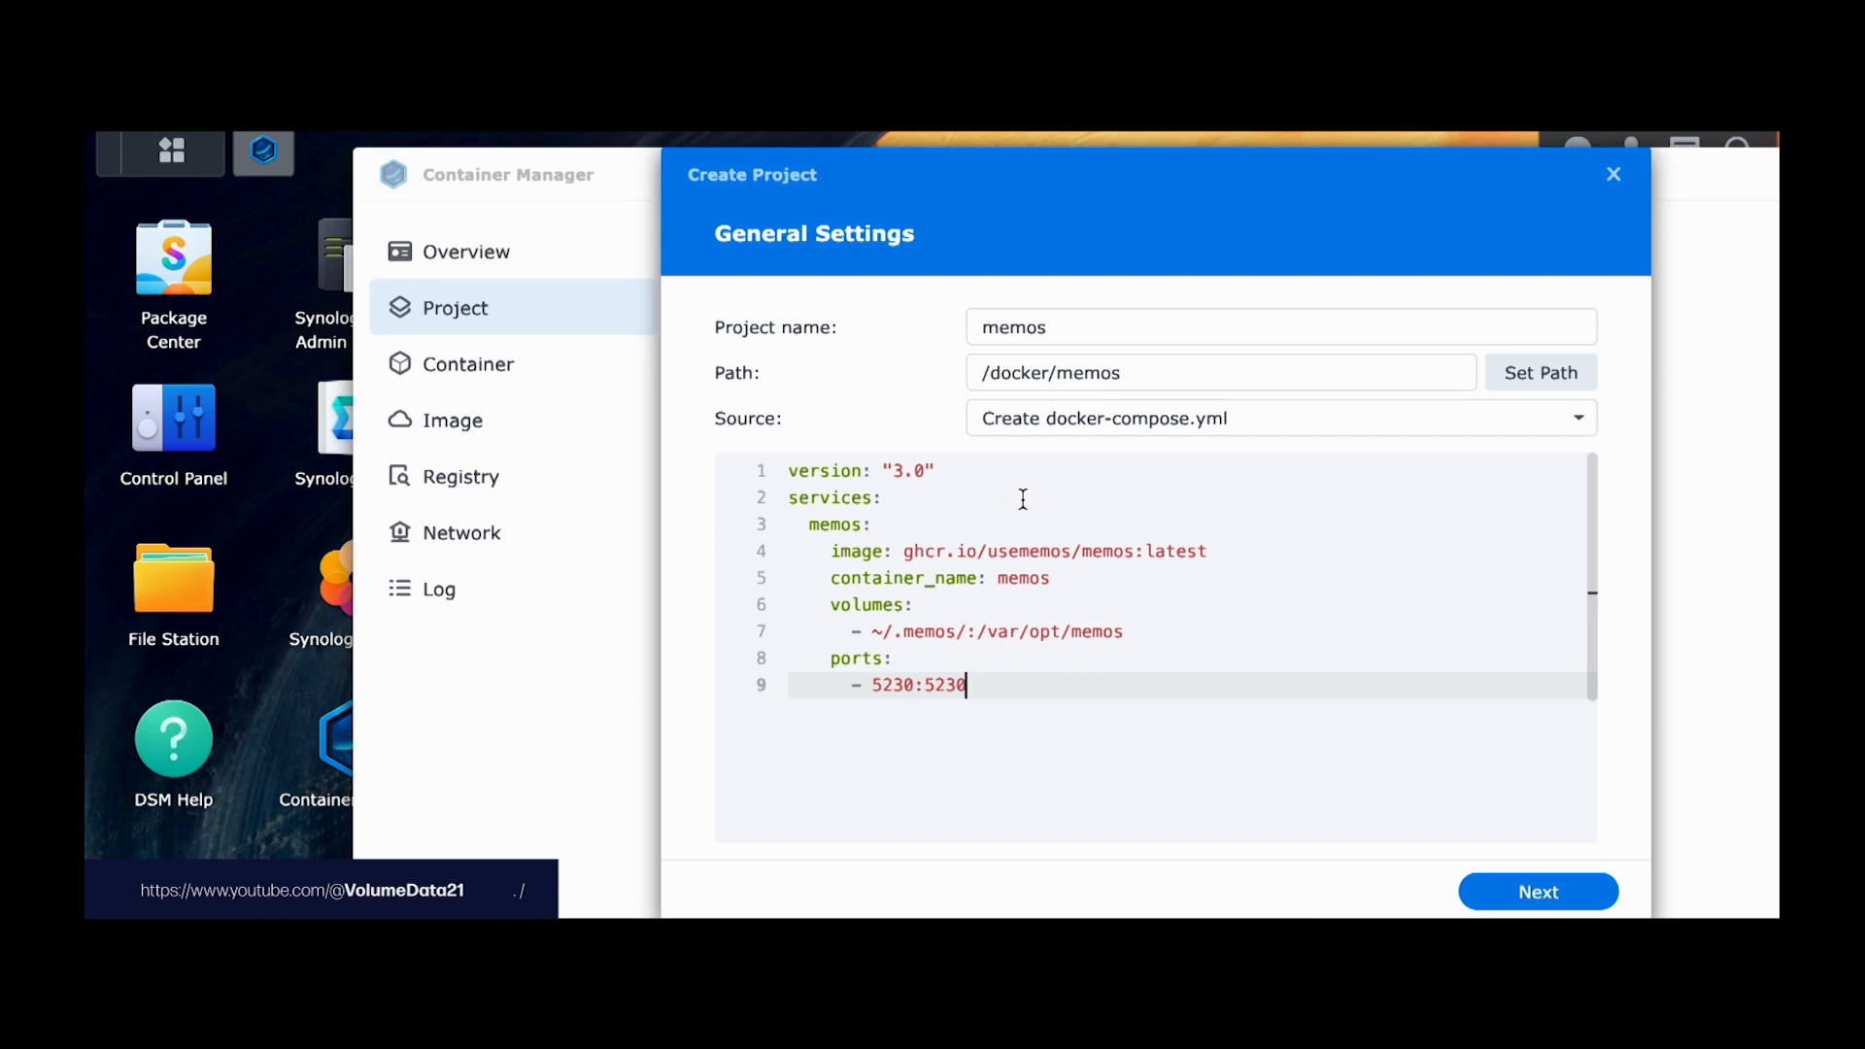
left_click(833, 603)
left_click(1045, 627)
left_click(1030, 634)
Step: Select parts of the volume line 7, ending with the host path ~/.memos/ selected
left_click_drag(978, 634, 1133, 633)
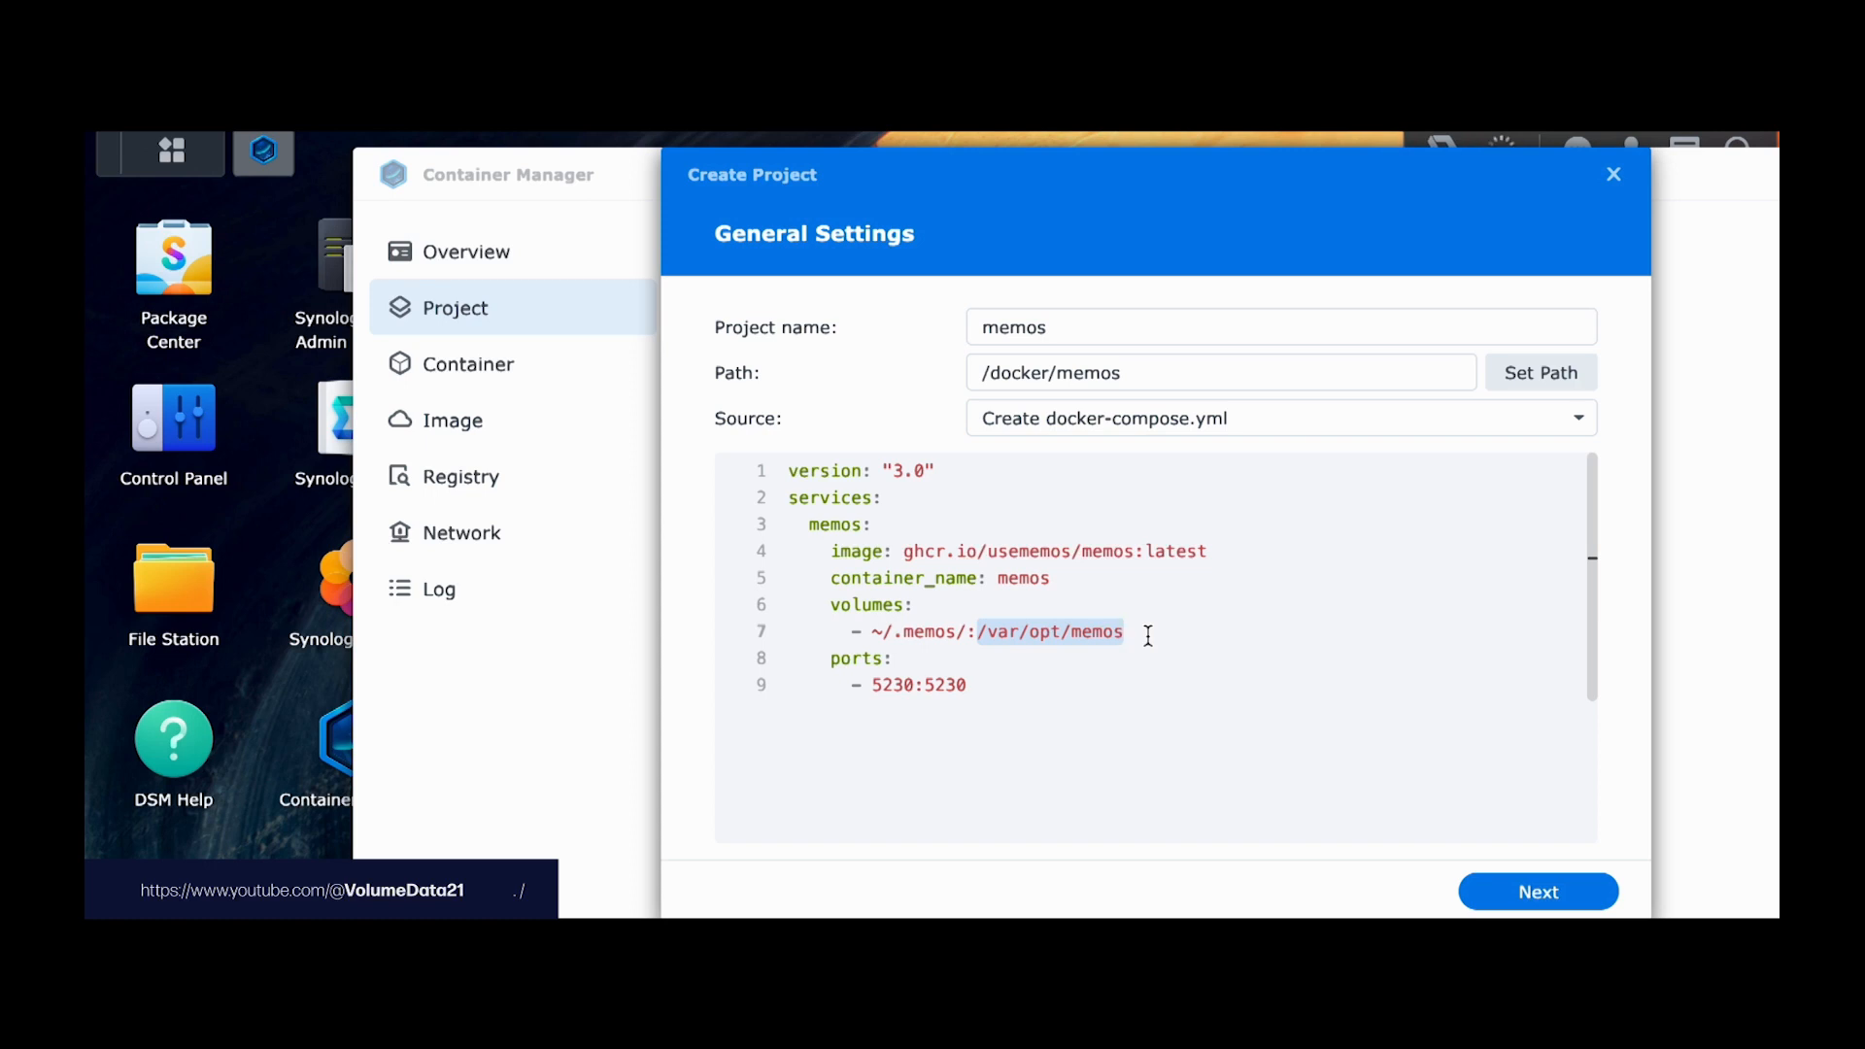
left_click(1147, 636)
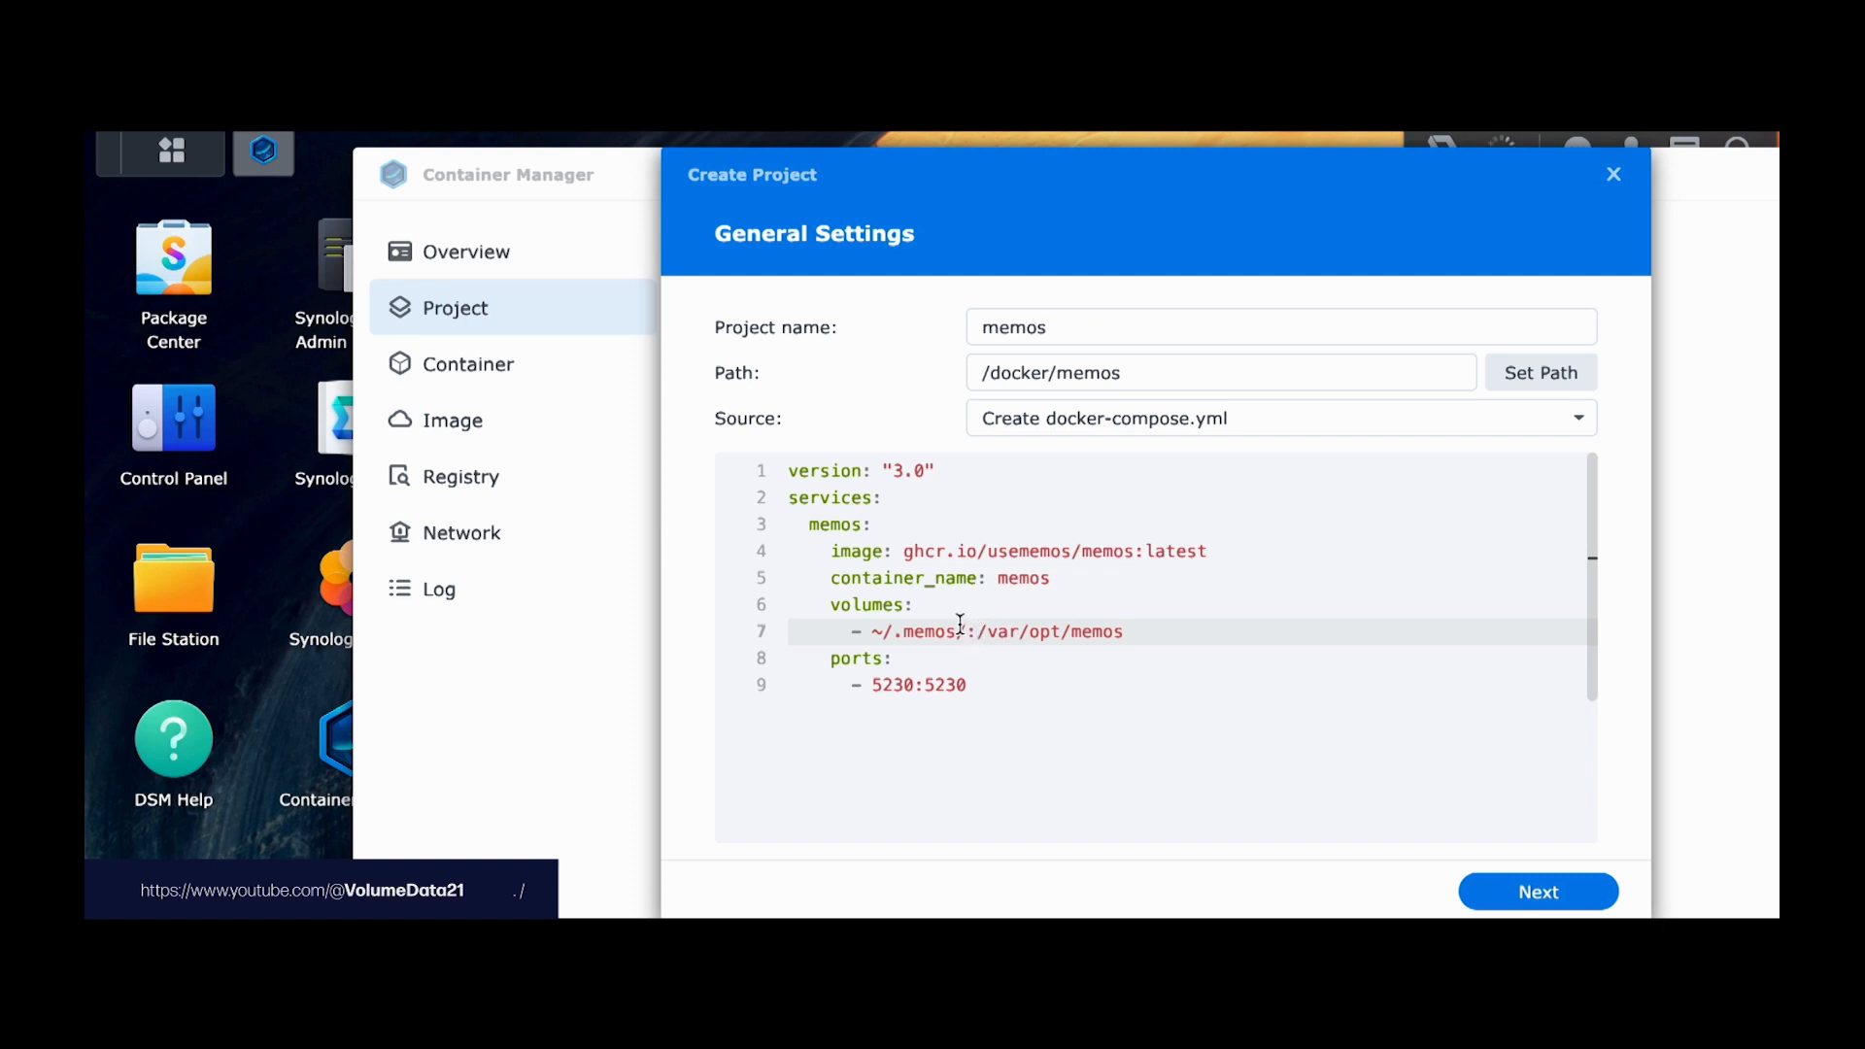
left_click_drag(978, 633, 1148, 636)
left_click(1148, 636)
left_click_drag(979, 631, 1149, 632)
left_click(1127, 637)
left_click_drag(986, 634, 1143, 637)
left_click(1125, 633)
left_click(977, 633)
left_click_drag(977, 633, 1236, 632)
left_click(966, 632)
left_click_drag(966, 632, 871, 633)
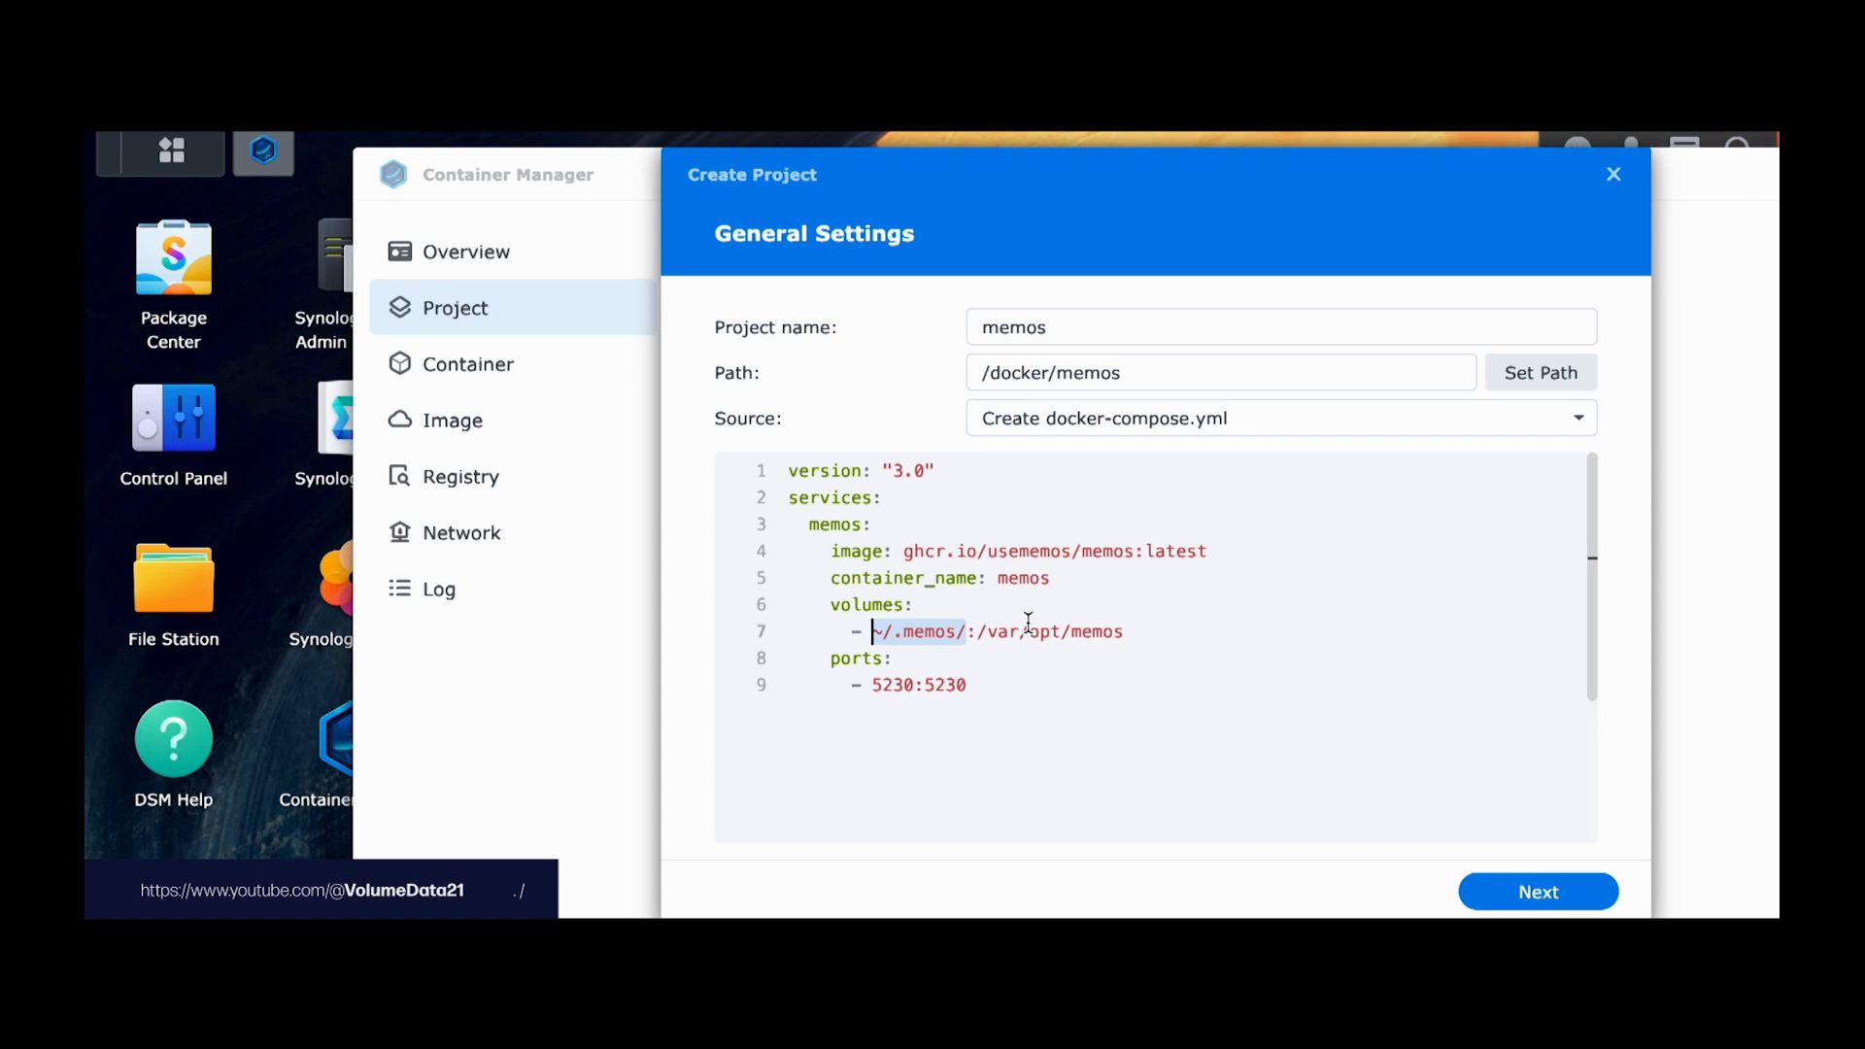
left_click_drag(923, 632, 874, 633)
Step: Create a data-memos folder in docker/memos and check its location in Properties
left_click(151, 585)
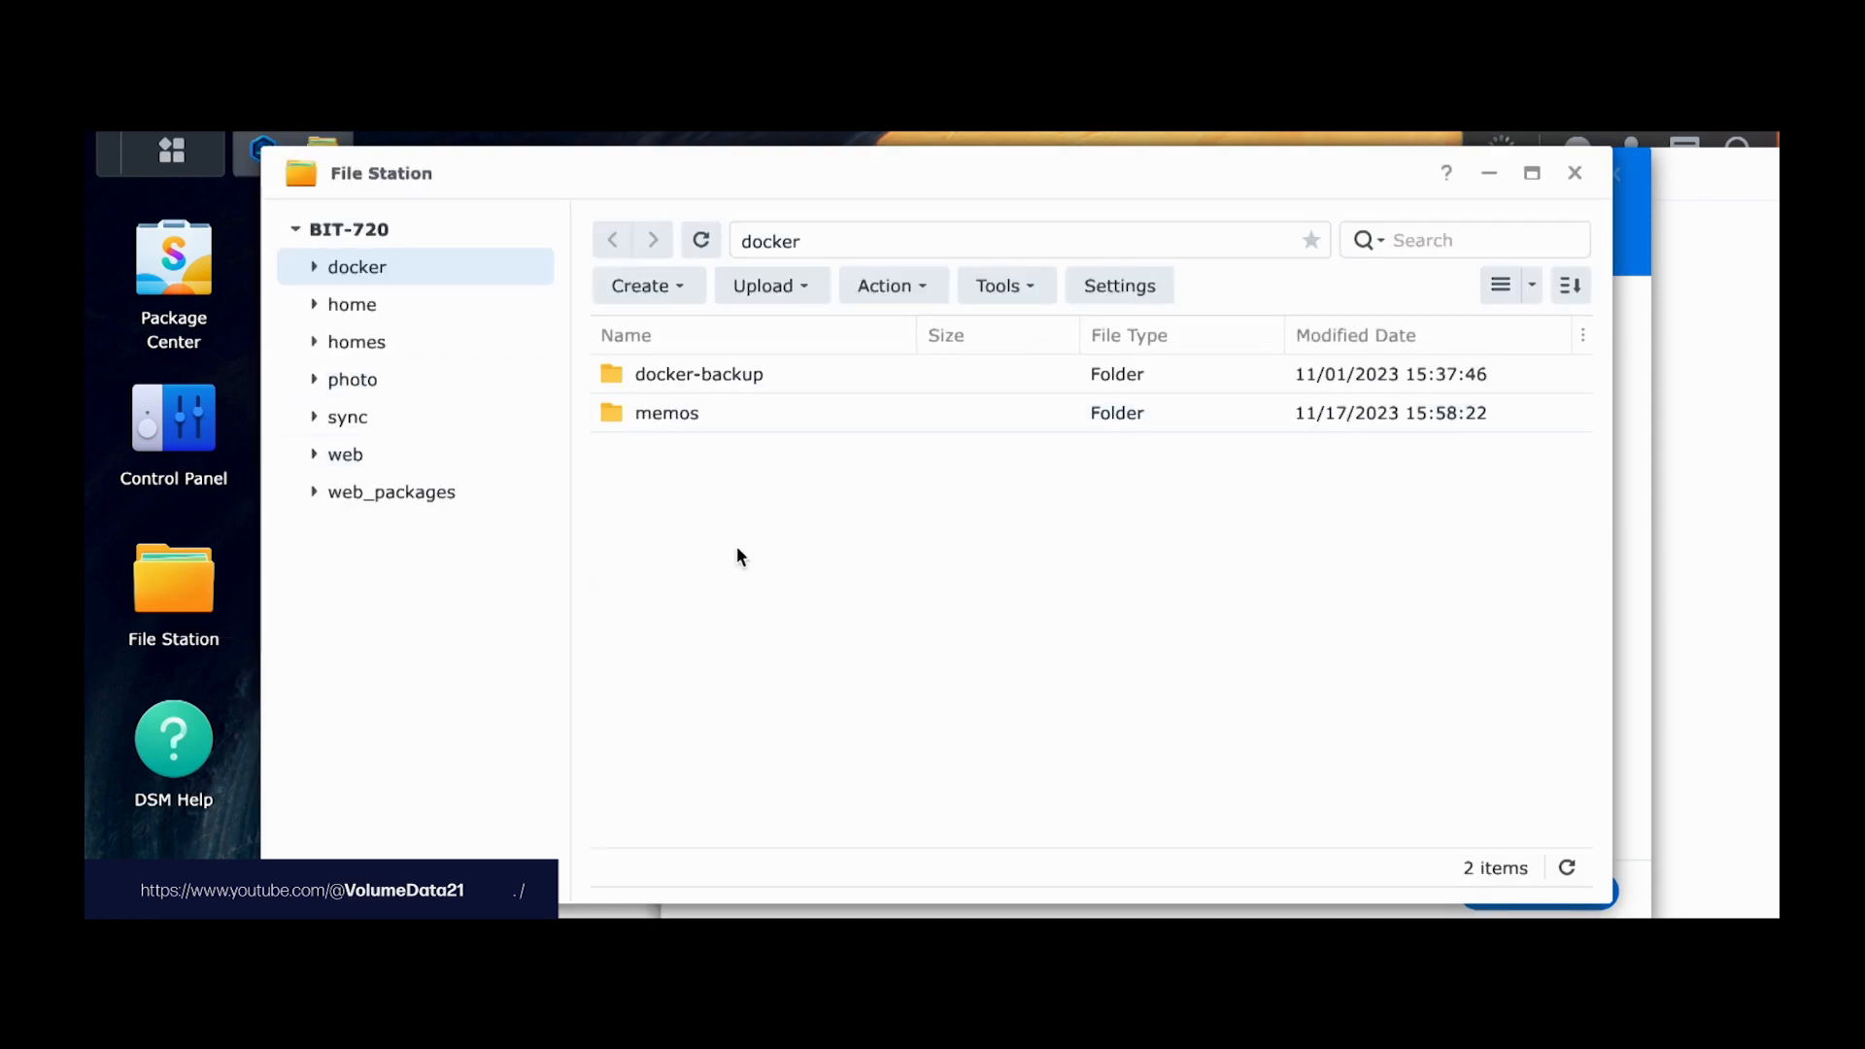
left_click(707, 423)
double_click(707, 418)
right_click(789, 499)
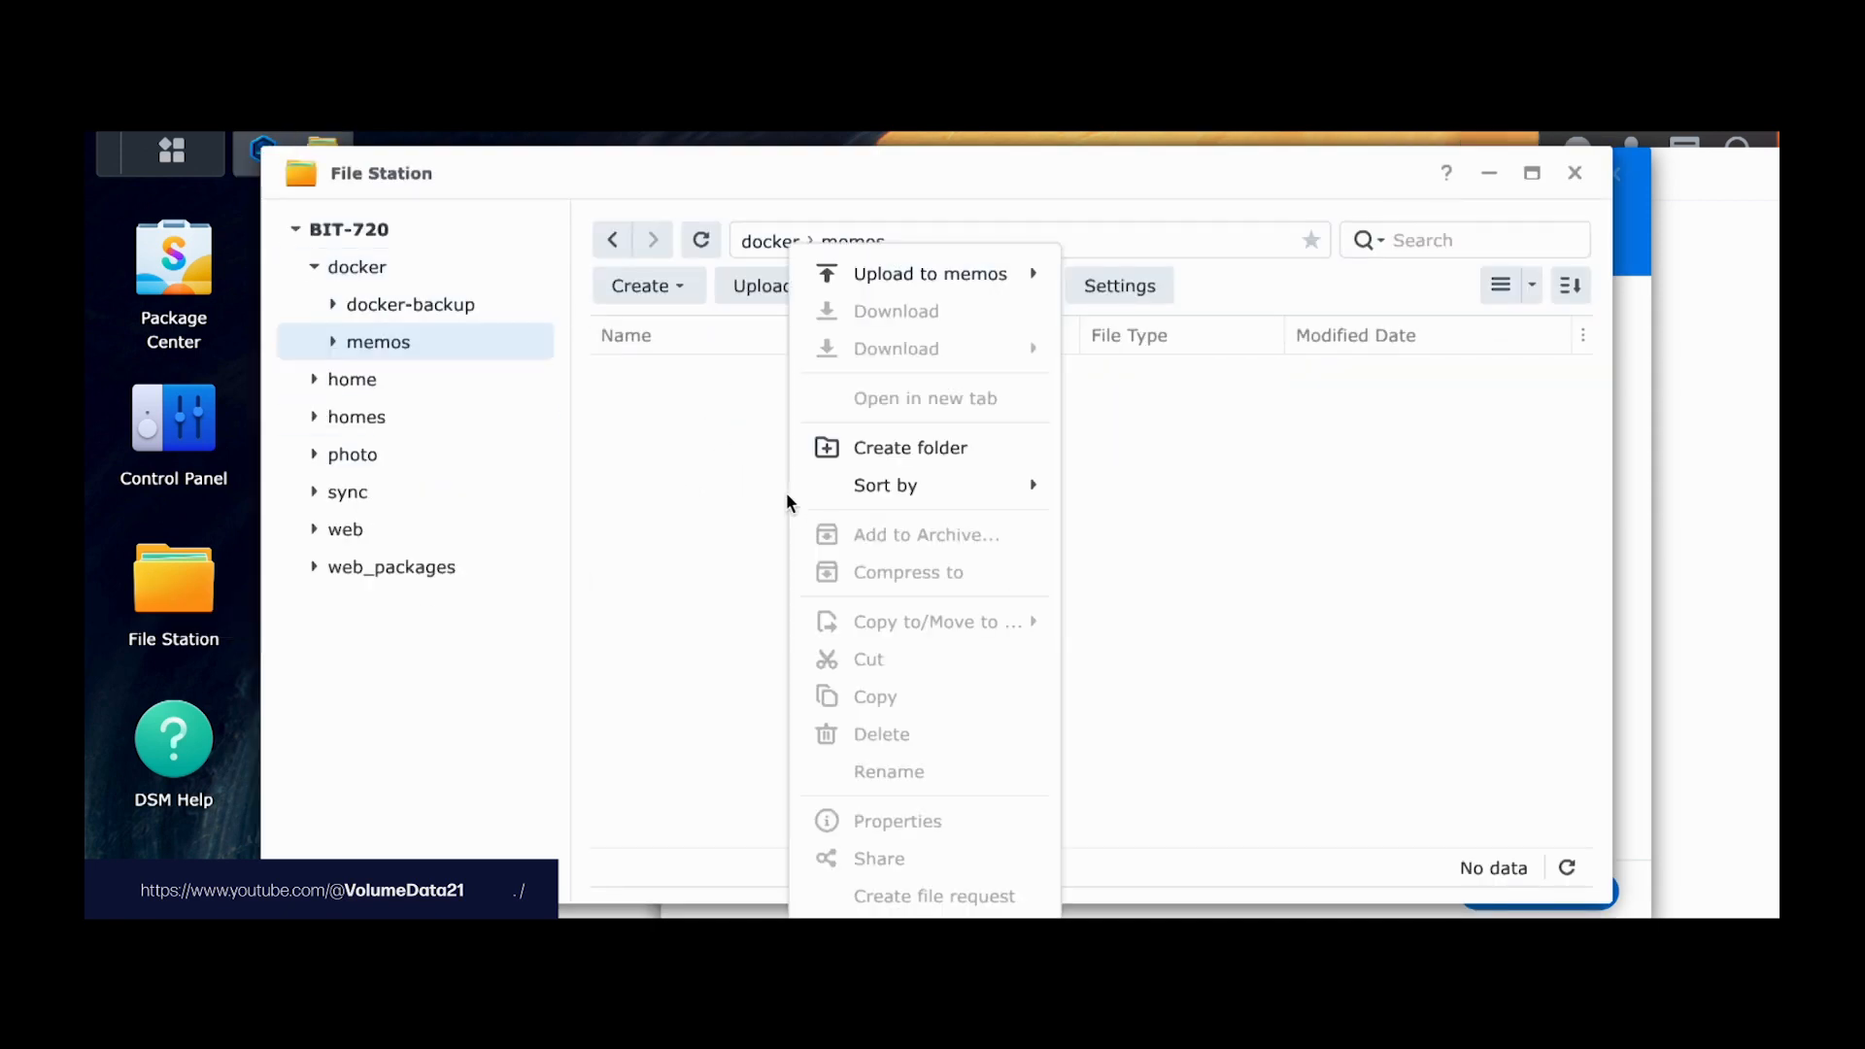
left_click(899, 449)
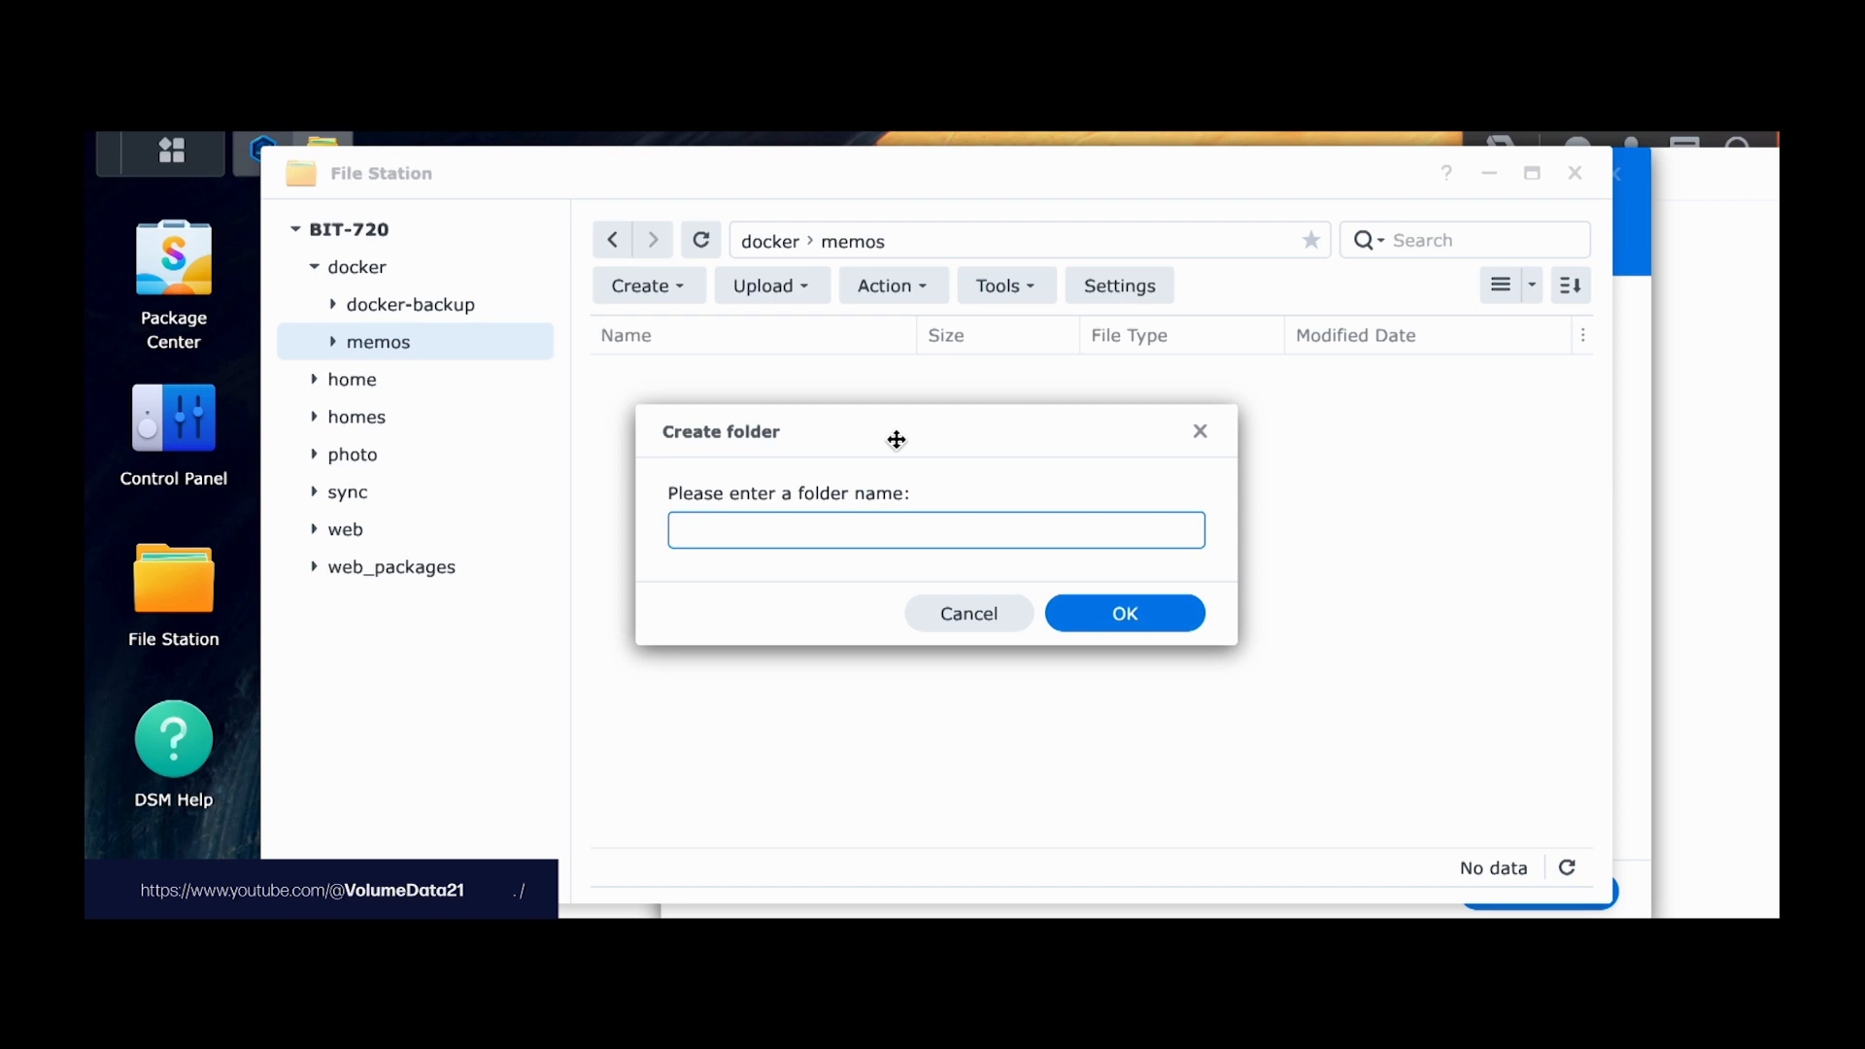
type("data-memos")
key("Return")
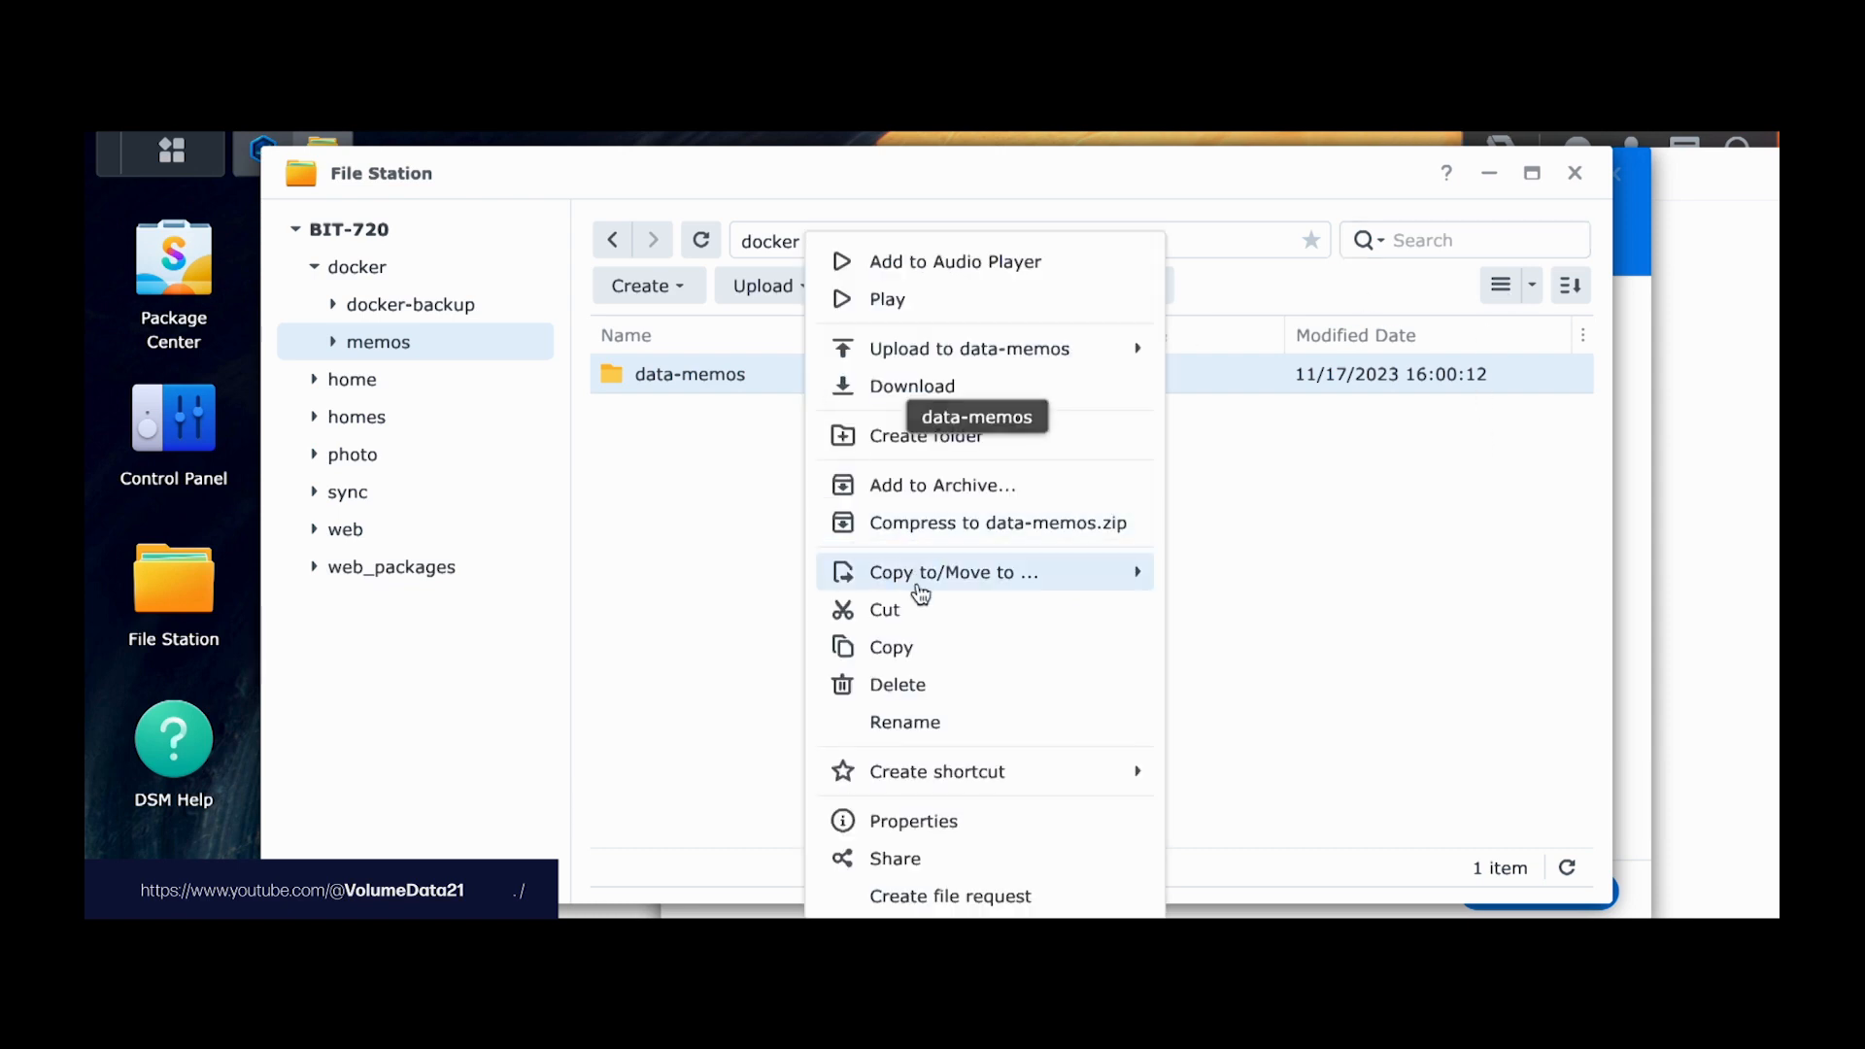
left_click(934, 823)
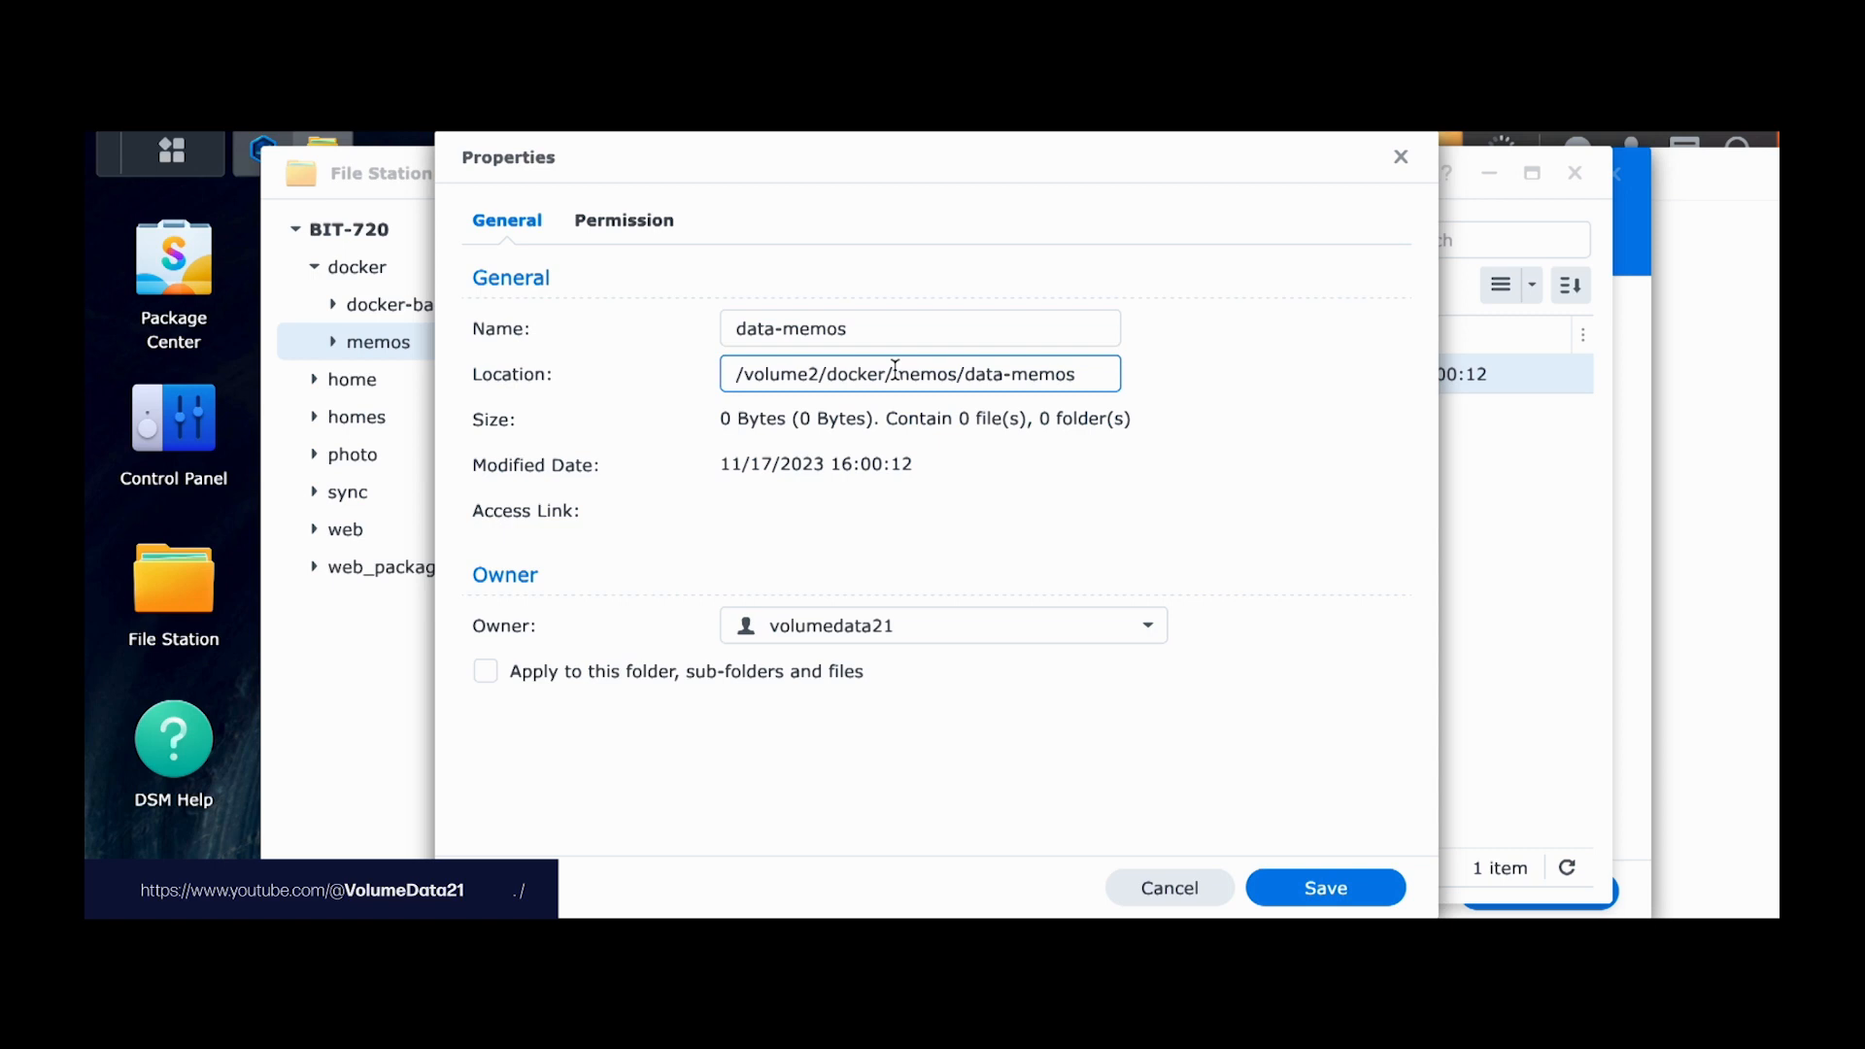
key("Escape")
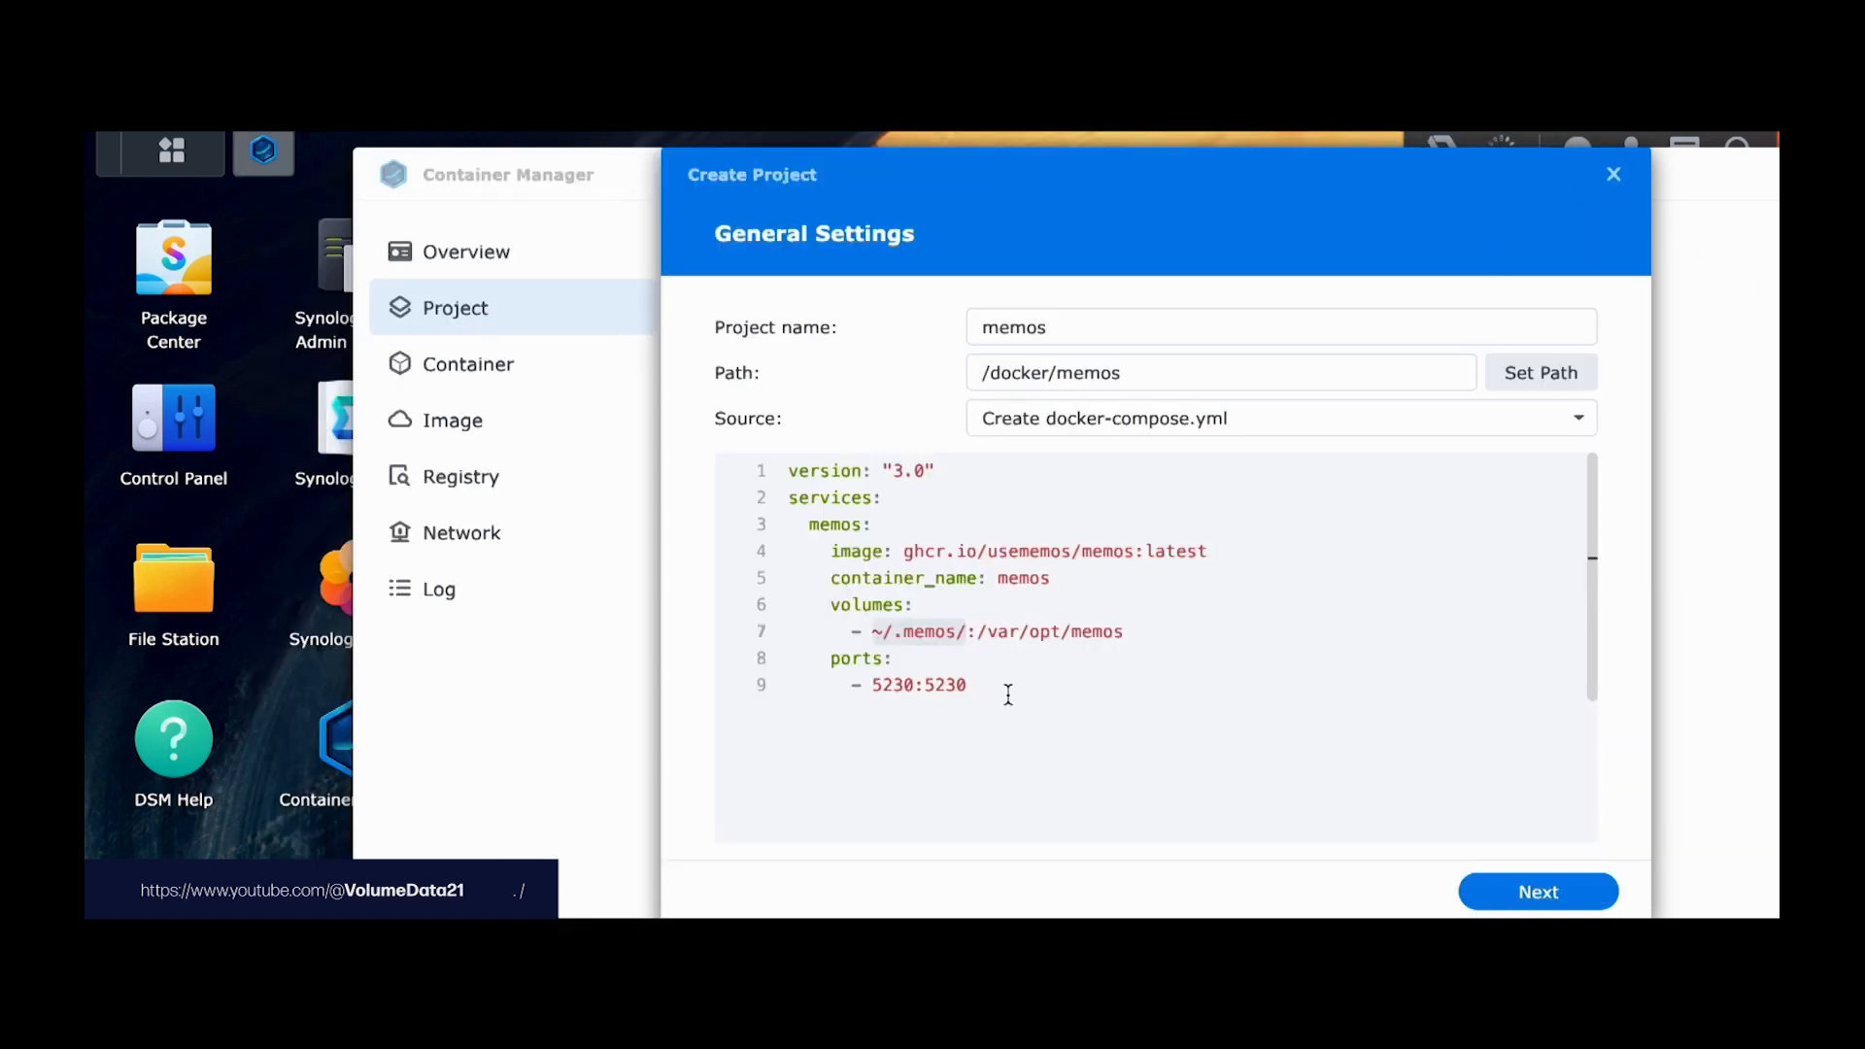
Step: Replace the line 7 host path ~/.memos/ with /volume2/docker/memos/data-memos
double_click(961, 632)
left_click_drag(961, 632, 869, 632)
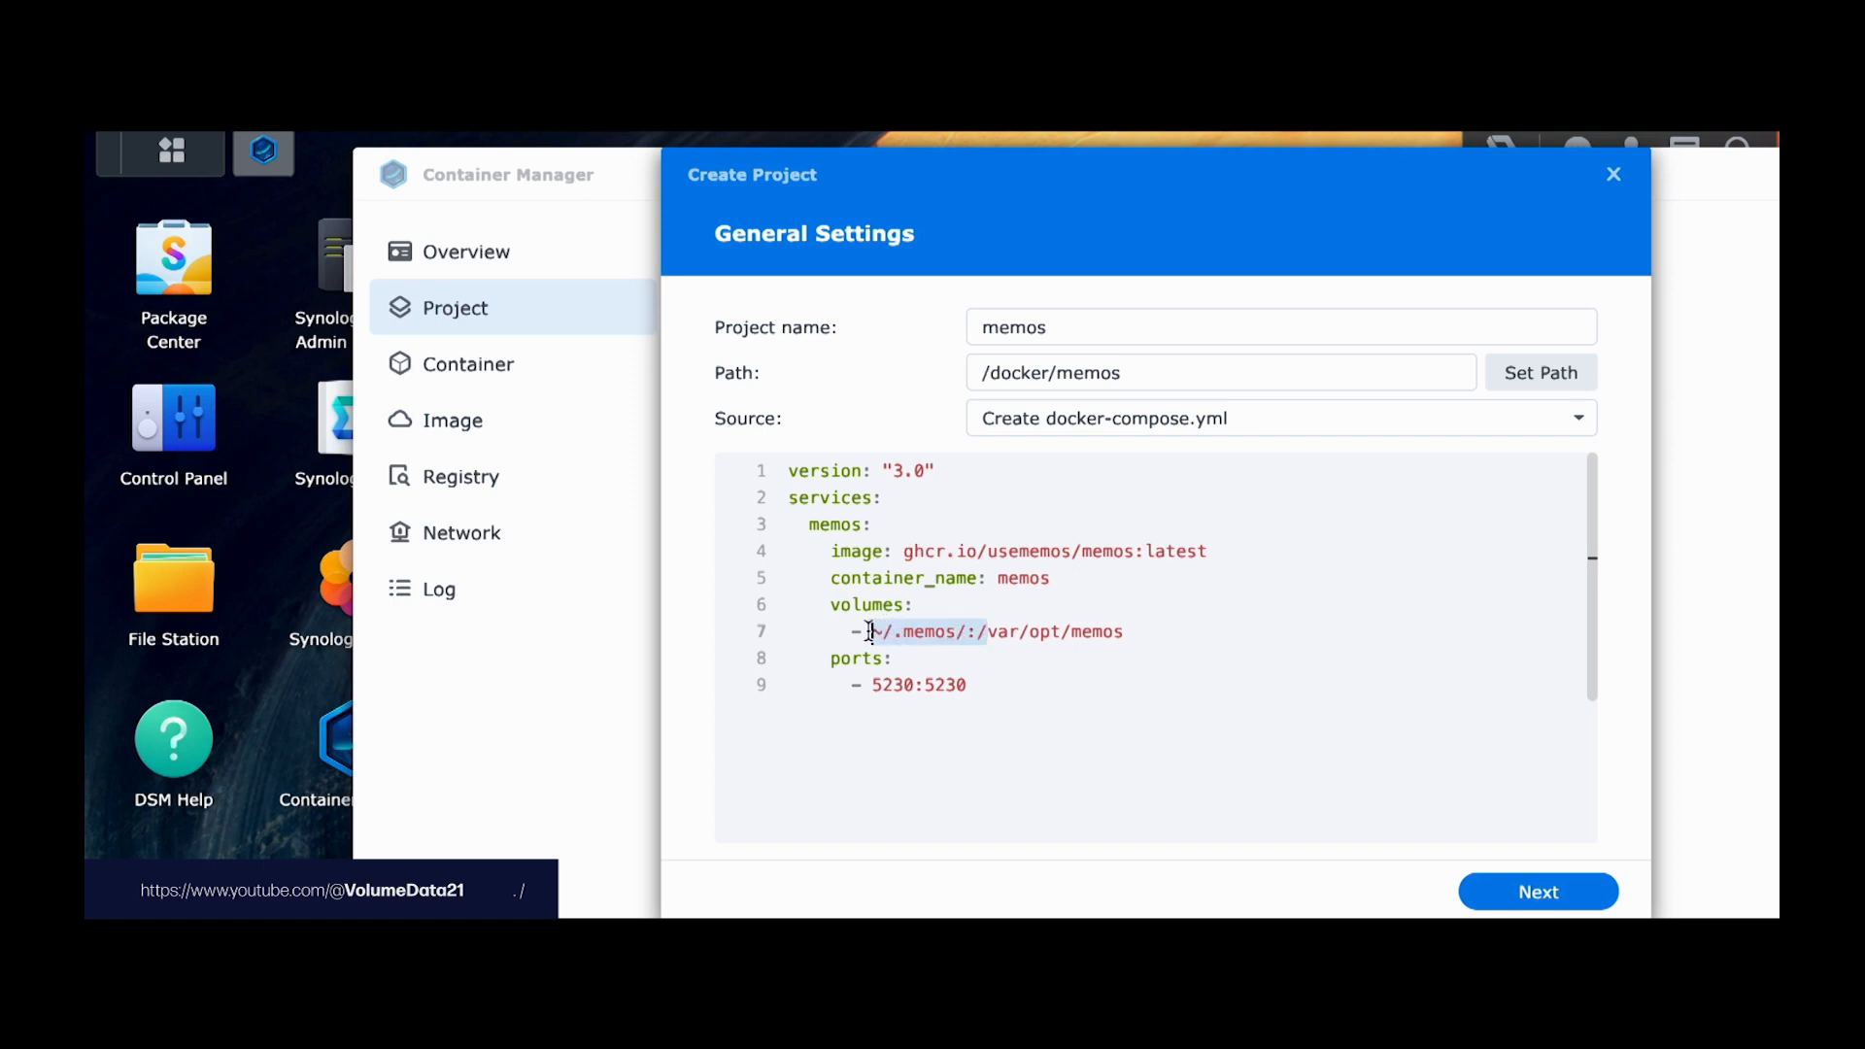
left_click(998, 633)
key("Left")
key("Left")
key("Left")
key("BackSpace")
key("BackSpace")
key("BackSpace")
key("BackSpace")
key("BackSpace")
key("BackSpace")
key("BackSpace")
key("BackSpace")
key("BackSpace")
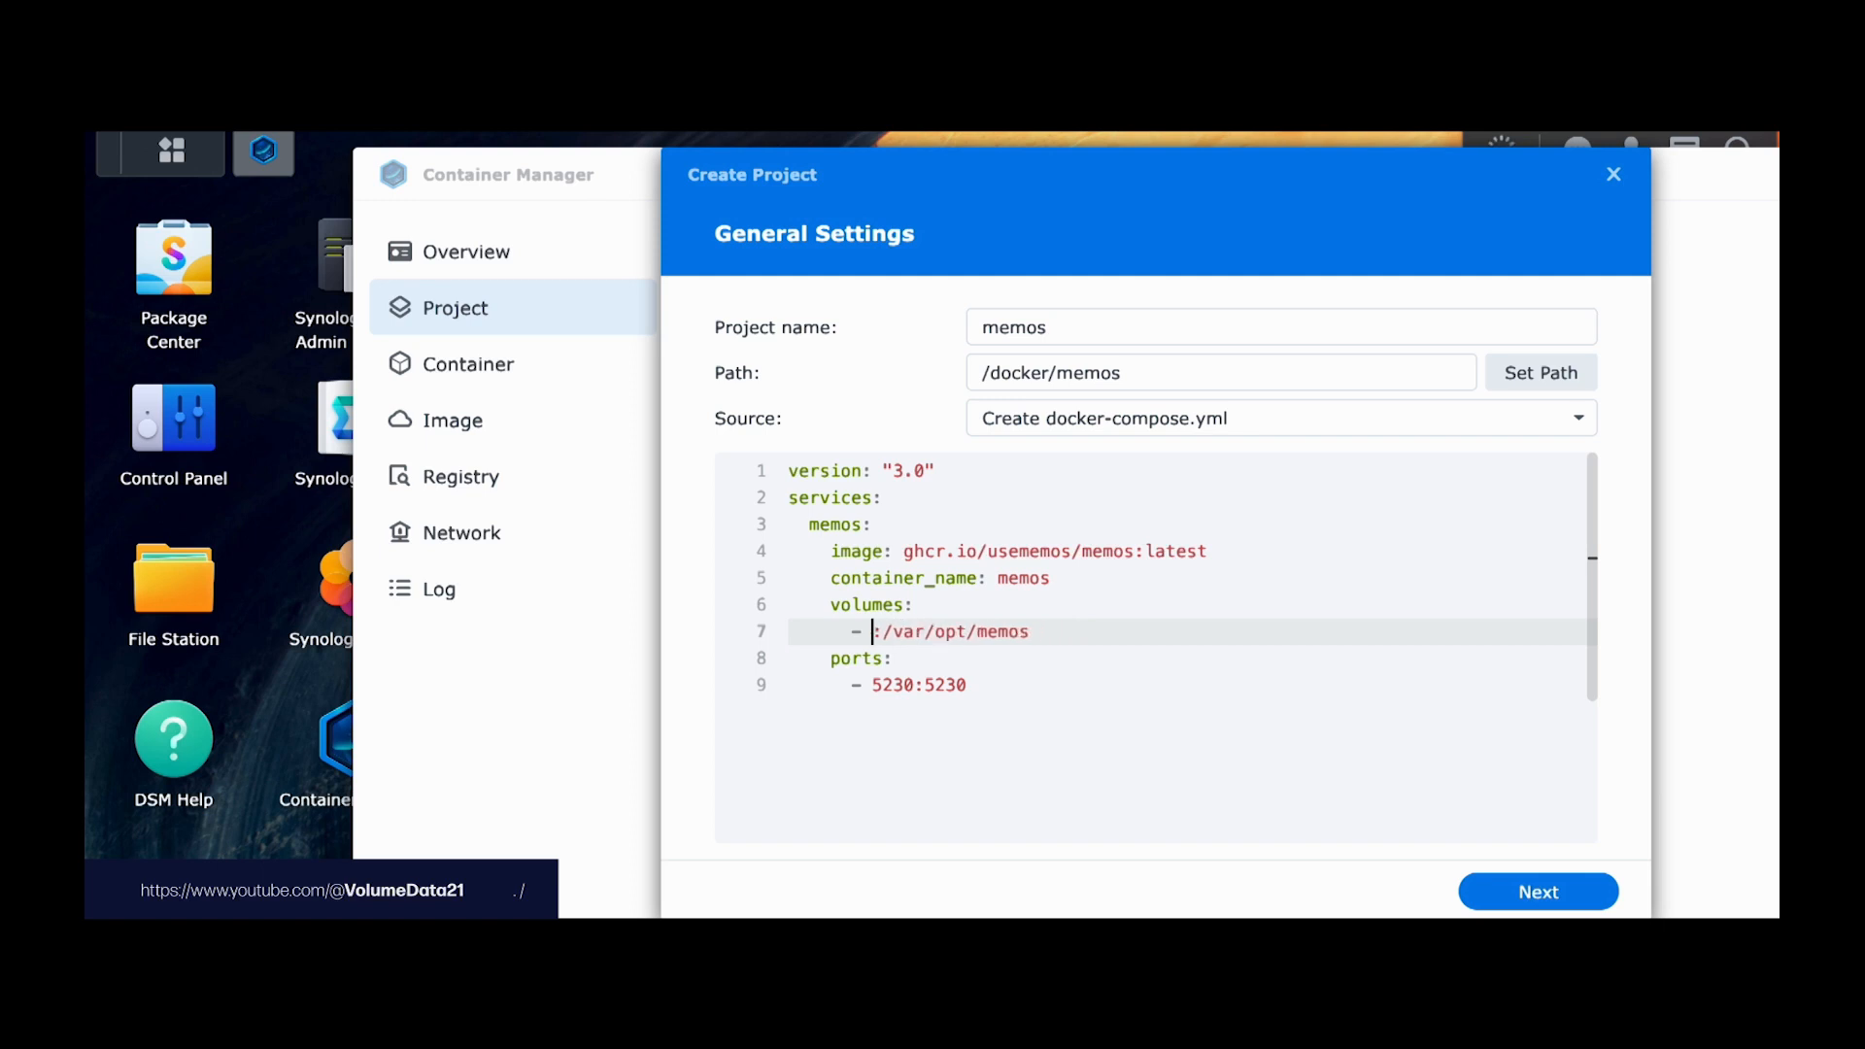
type("/volume2/docker/memos/data-memos")
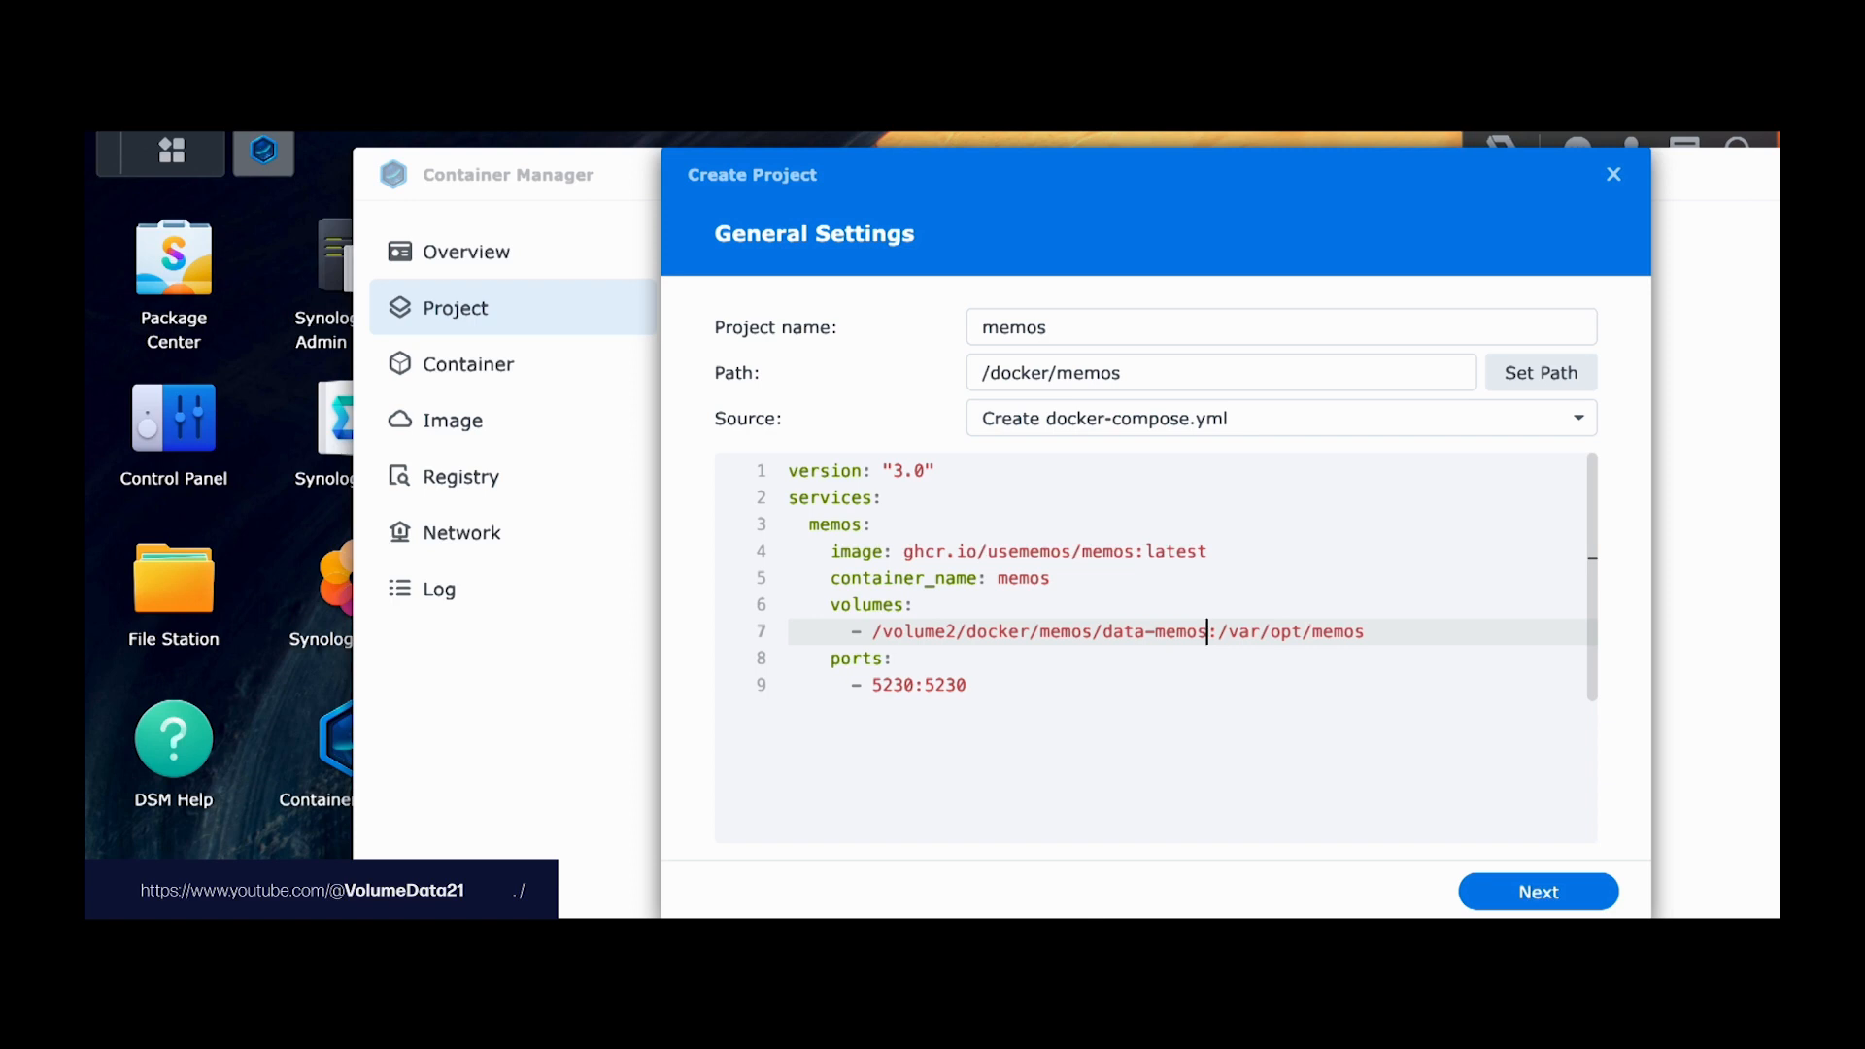
left_click(1217, 632)
Step: Move the caret to the 5230:5230 port mapping on line 9
key("Down")
key("Down")
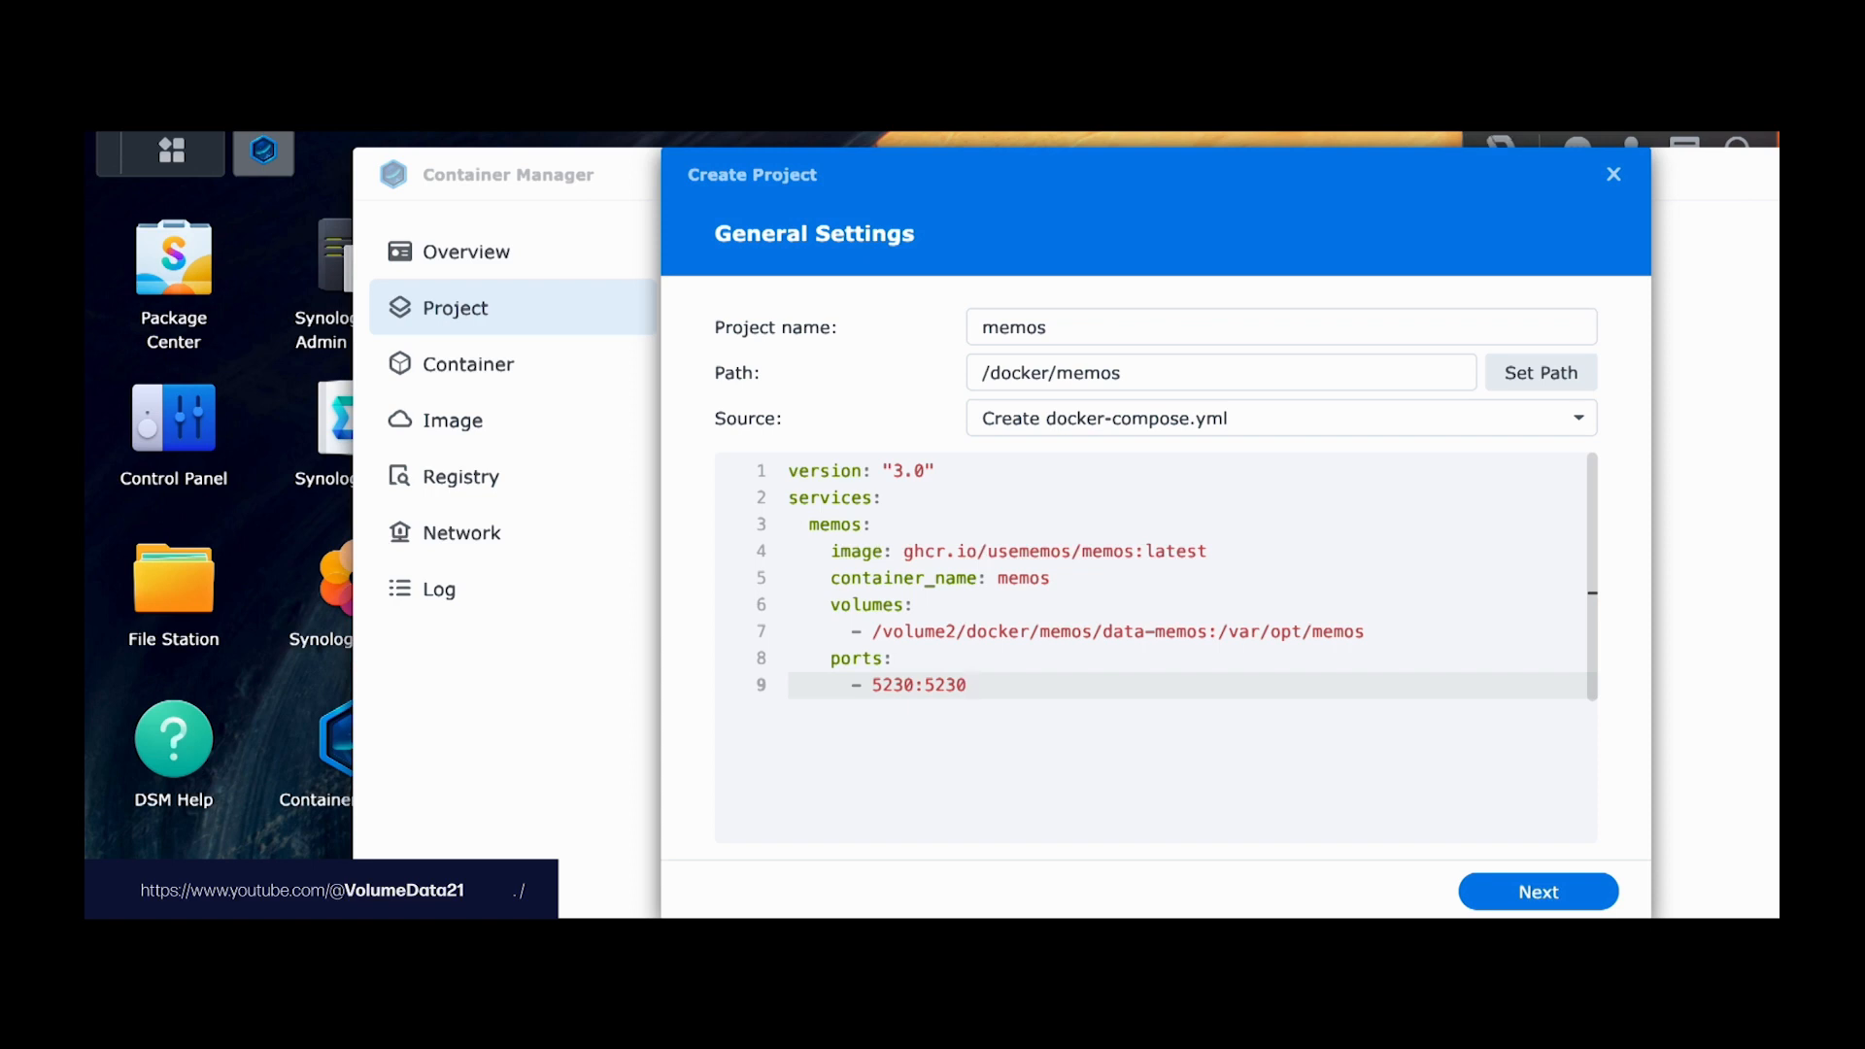
key("Left")
key("Left")
key("Left")
key("Left")
key("Left")
key("Right")
key("shift+End")
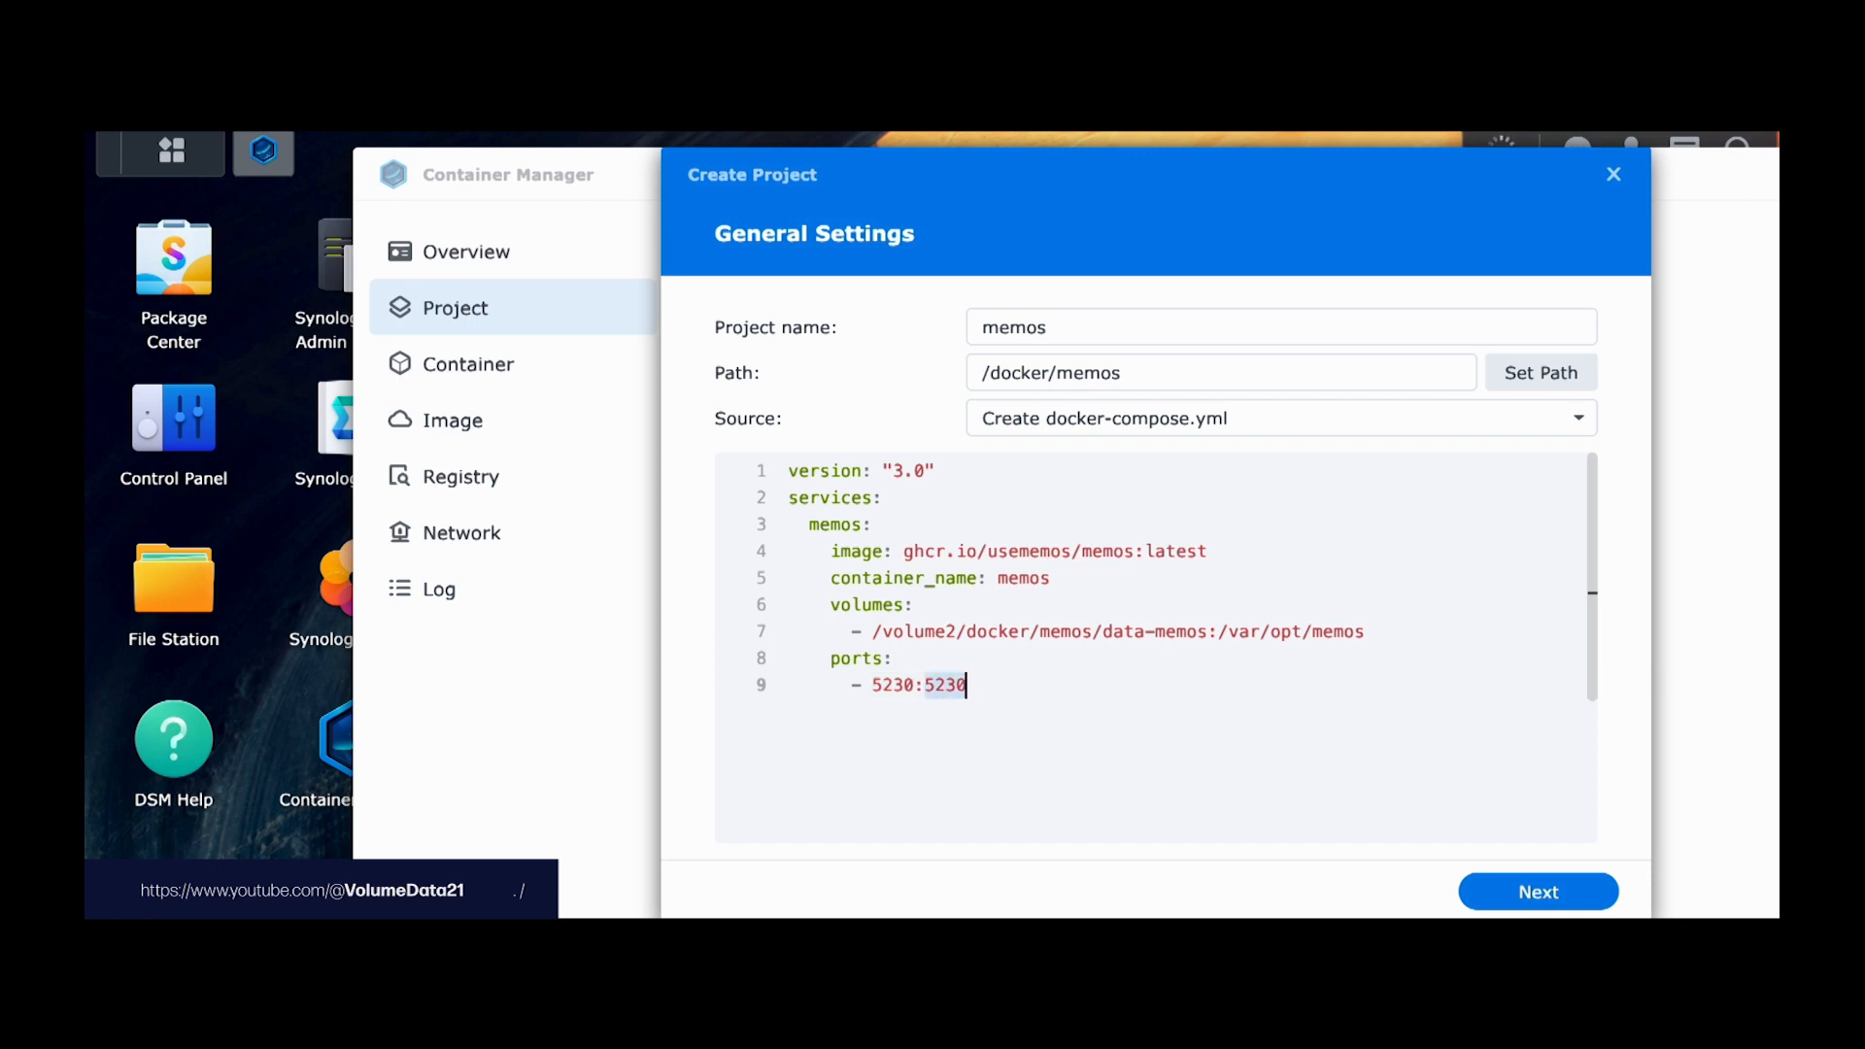
key("Left")
key("Left")
key("Left")
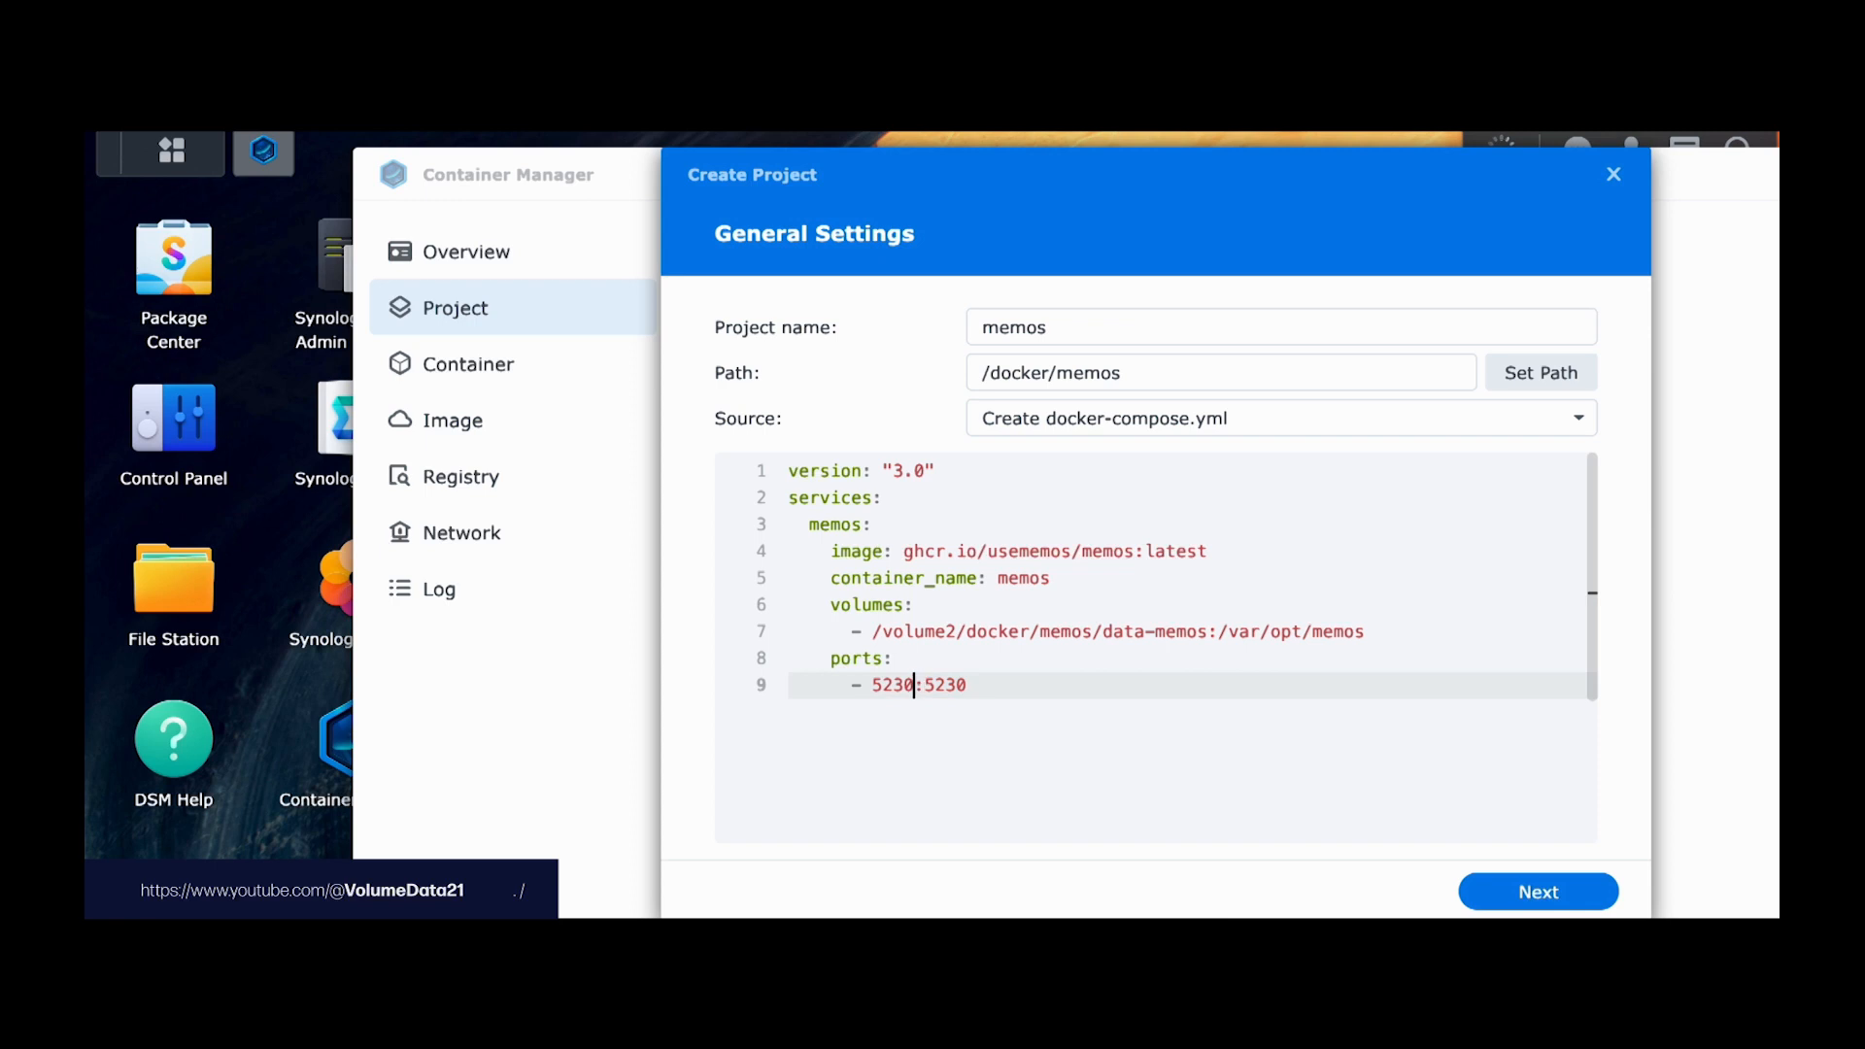
key("Left")
key("Left")
key("Right")
key("Right")
key("Right")
Step: Try host port 5555, restore 5230, and continue to the Web portal step
key("BackSpace")
key("BackSpace")
key("BackSpace")
key("BackSpace")
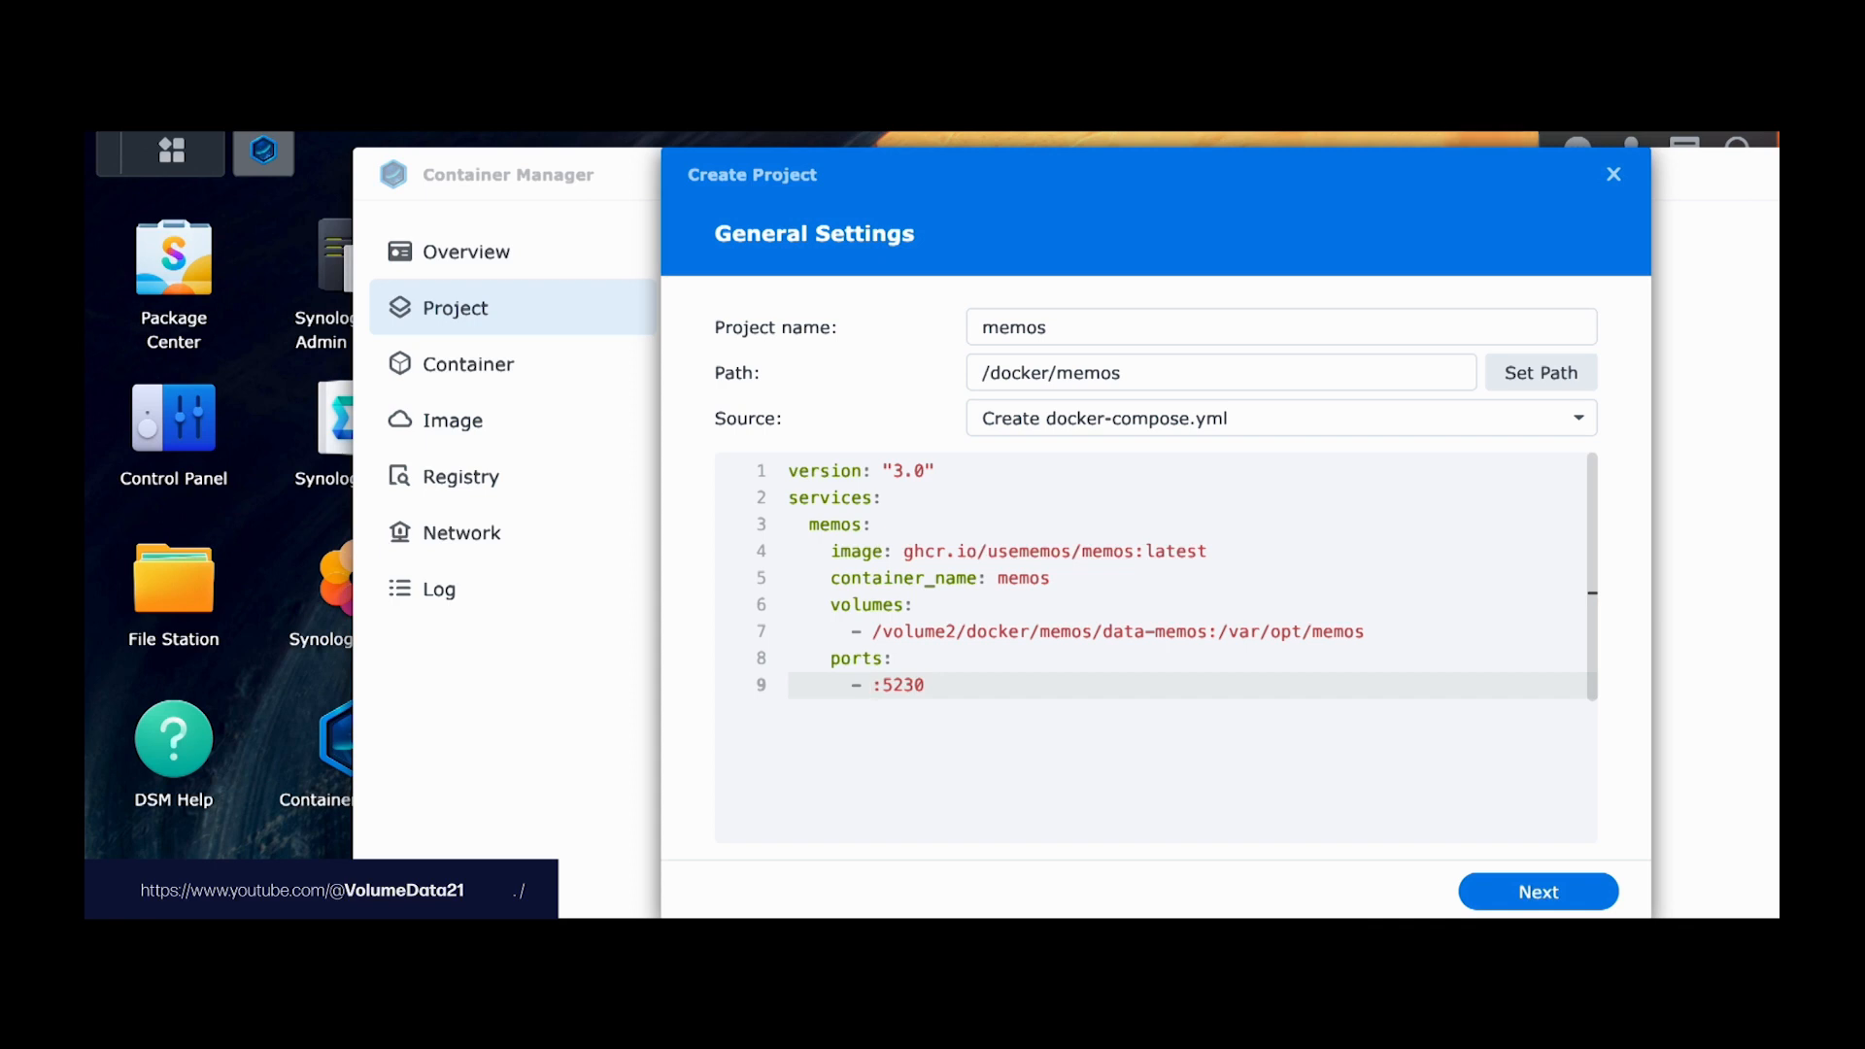
type("5555")
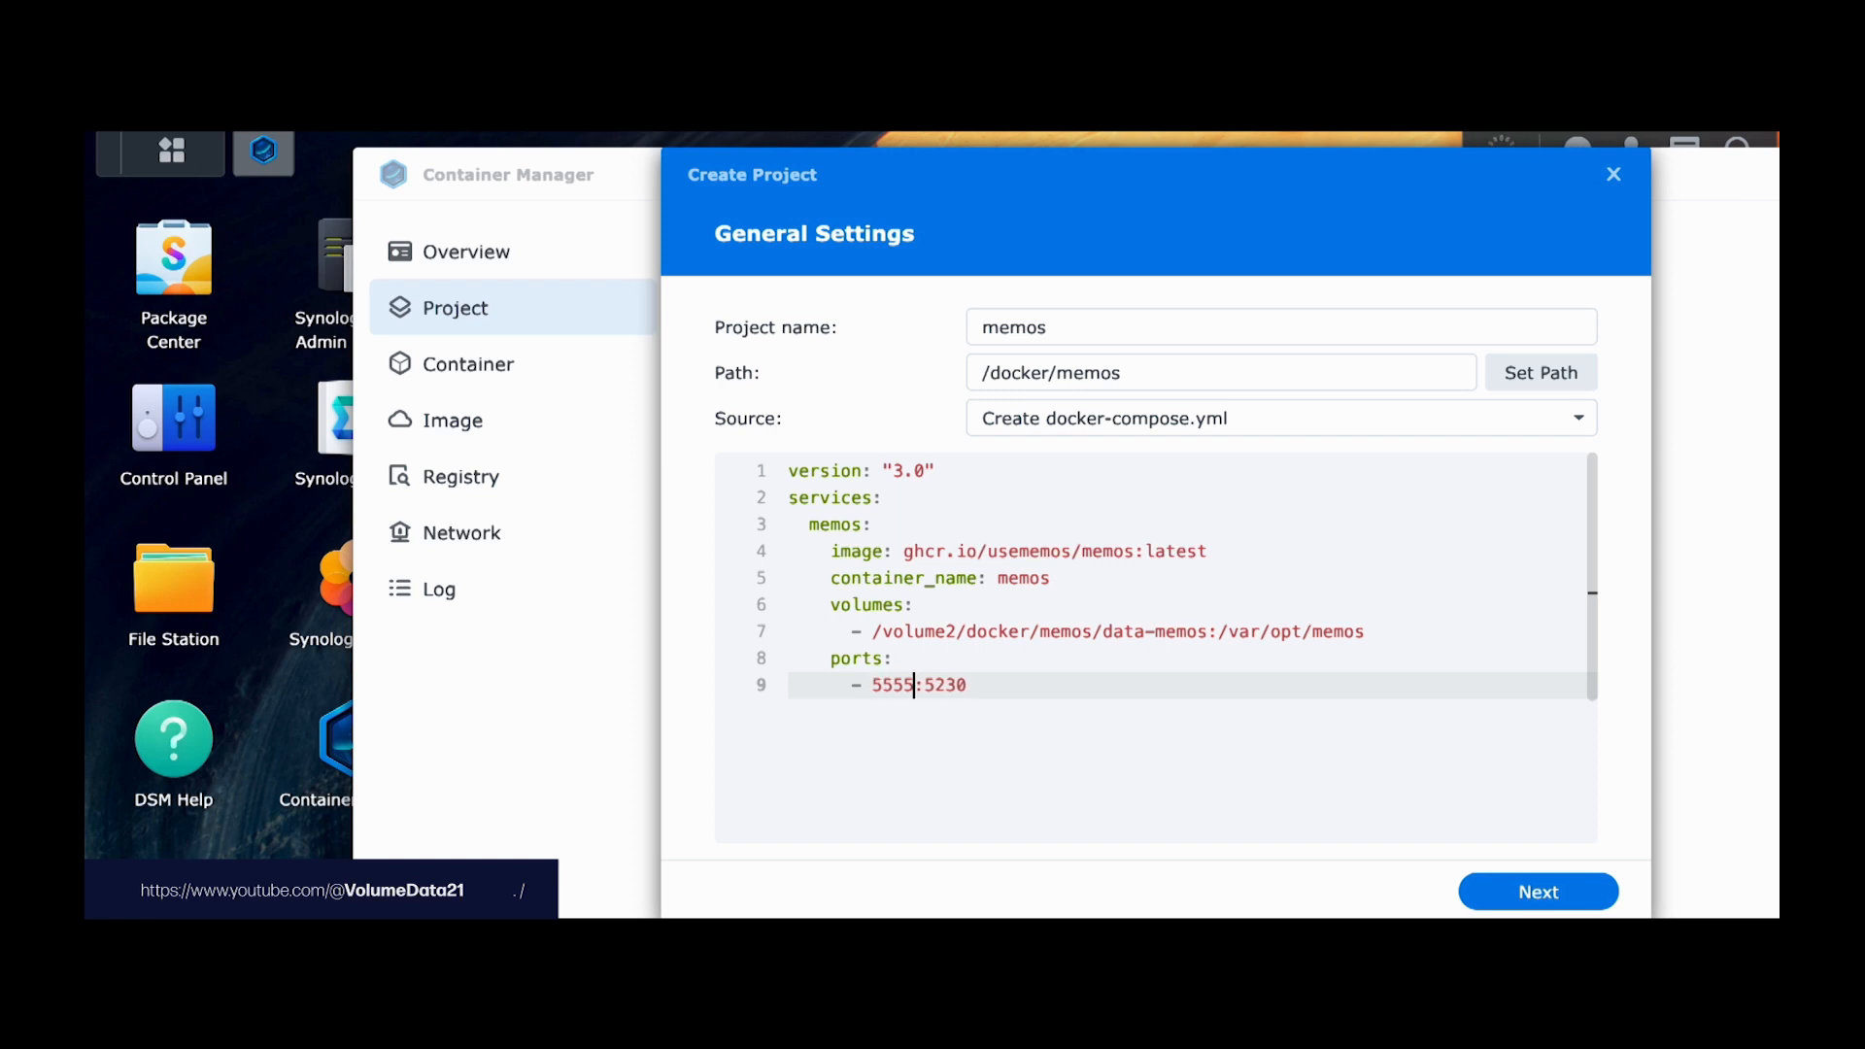
key("BackSpace")
key("BackSpace")
key("BackSpace")
key("BackSpace")
type("5230")
left_click(1528, 891)
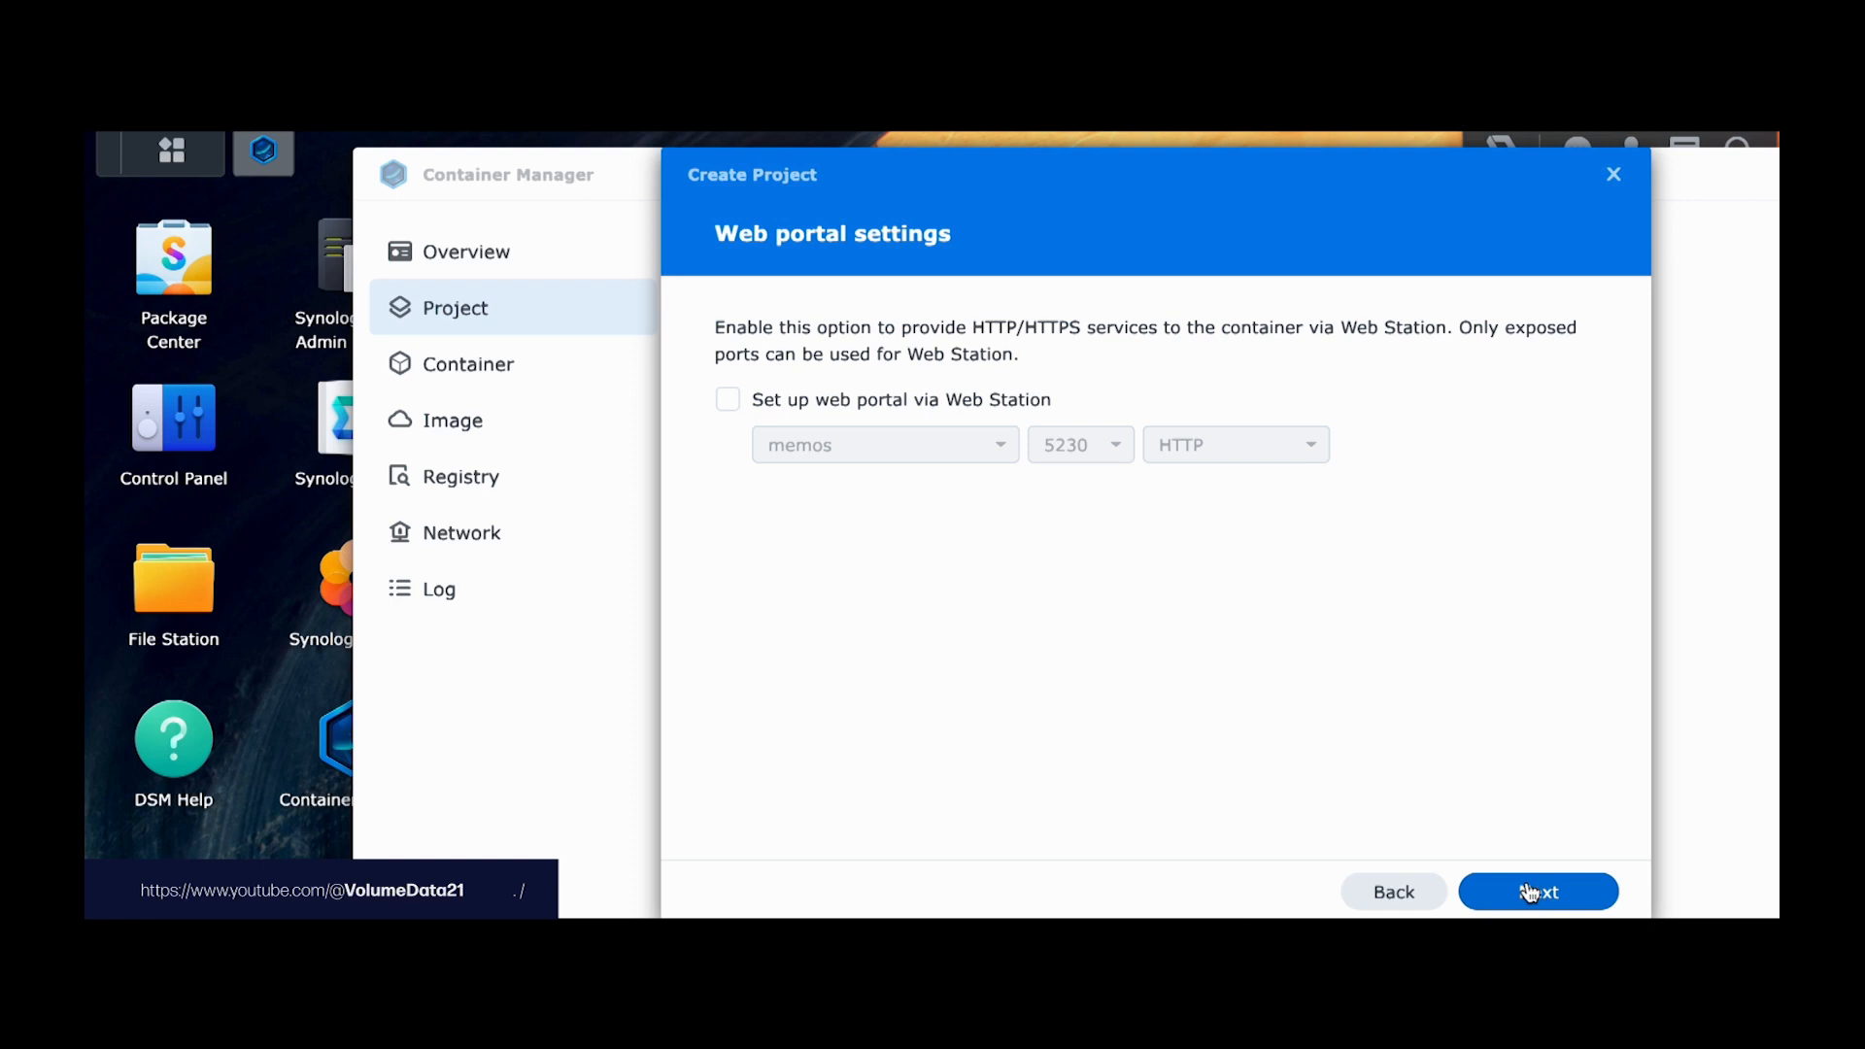
Step: Skip the Web portal, finish the summary, and close the build log
left_click(1528, 891)
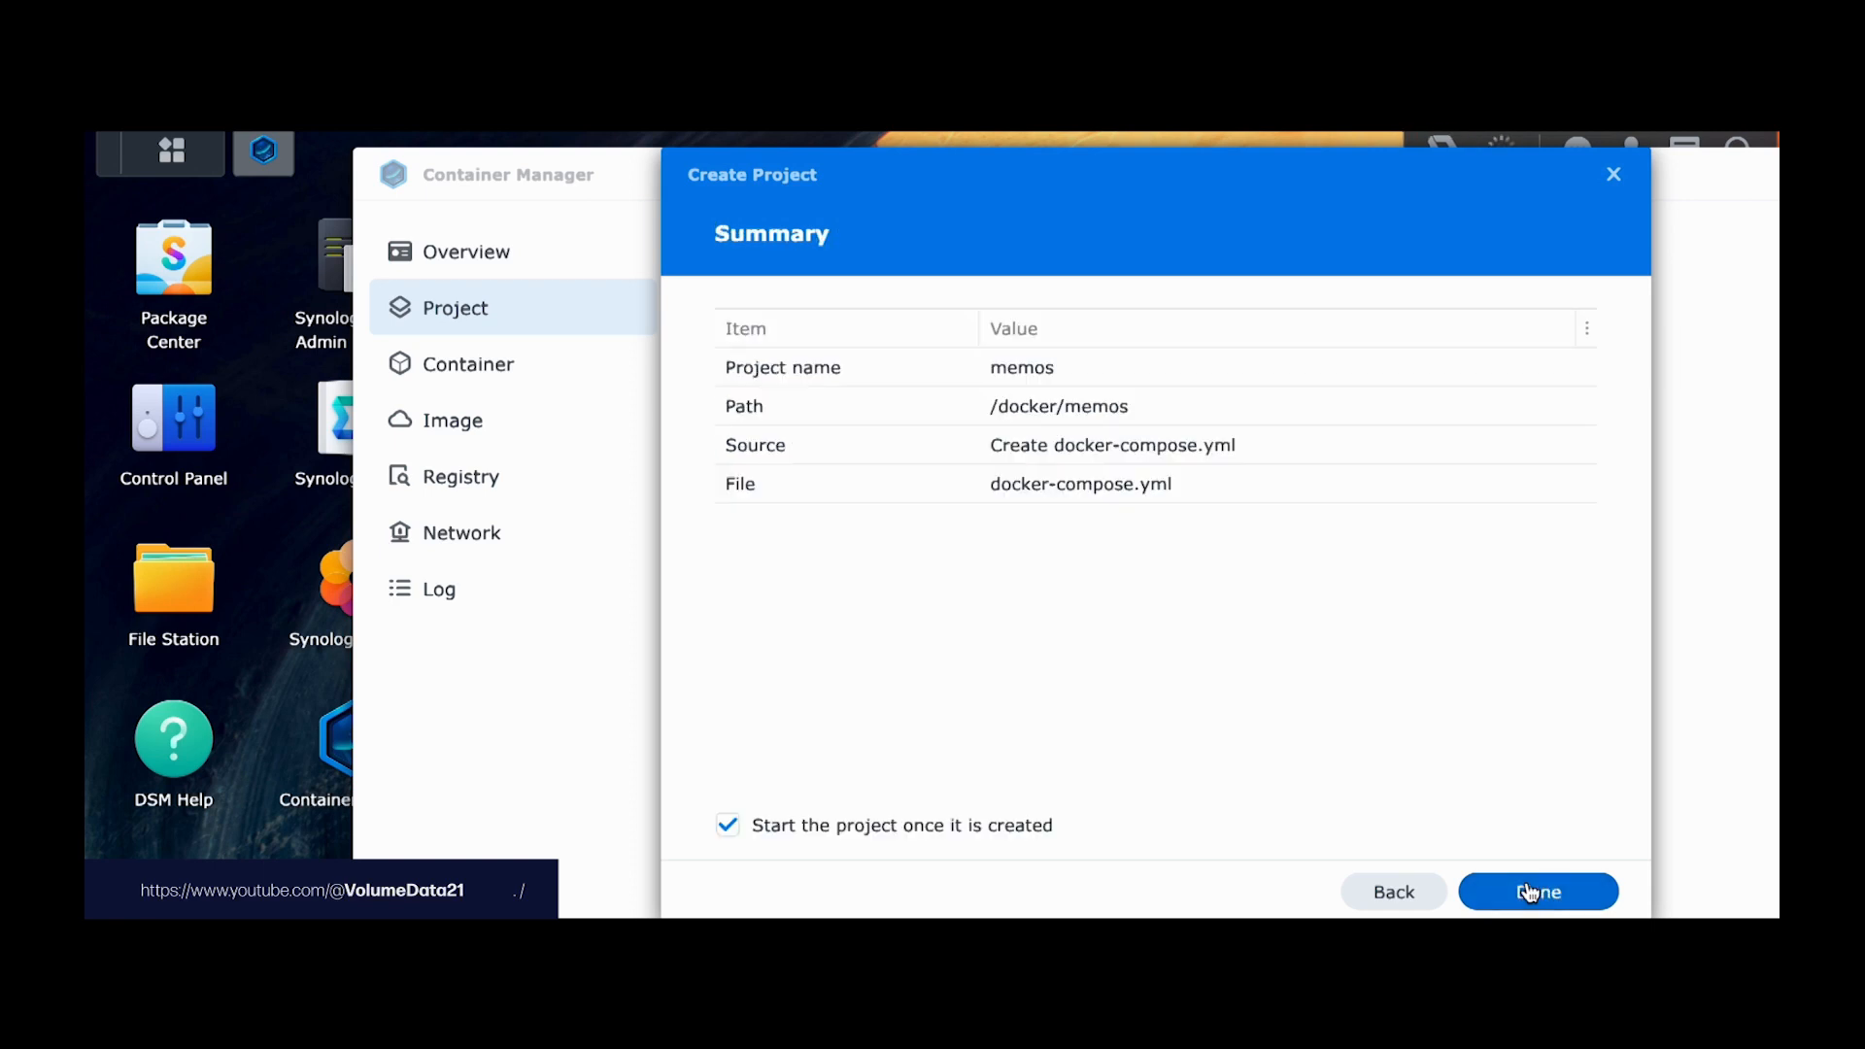
left_click(1529, 891)
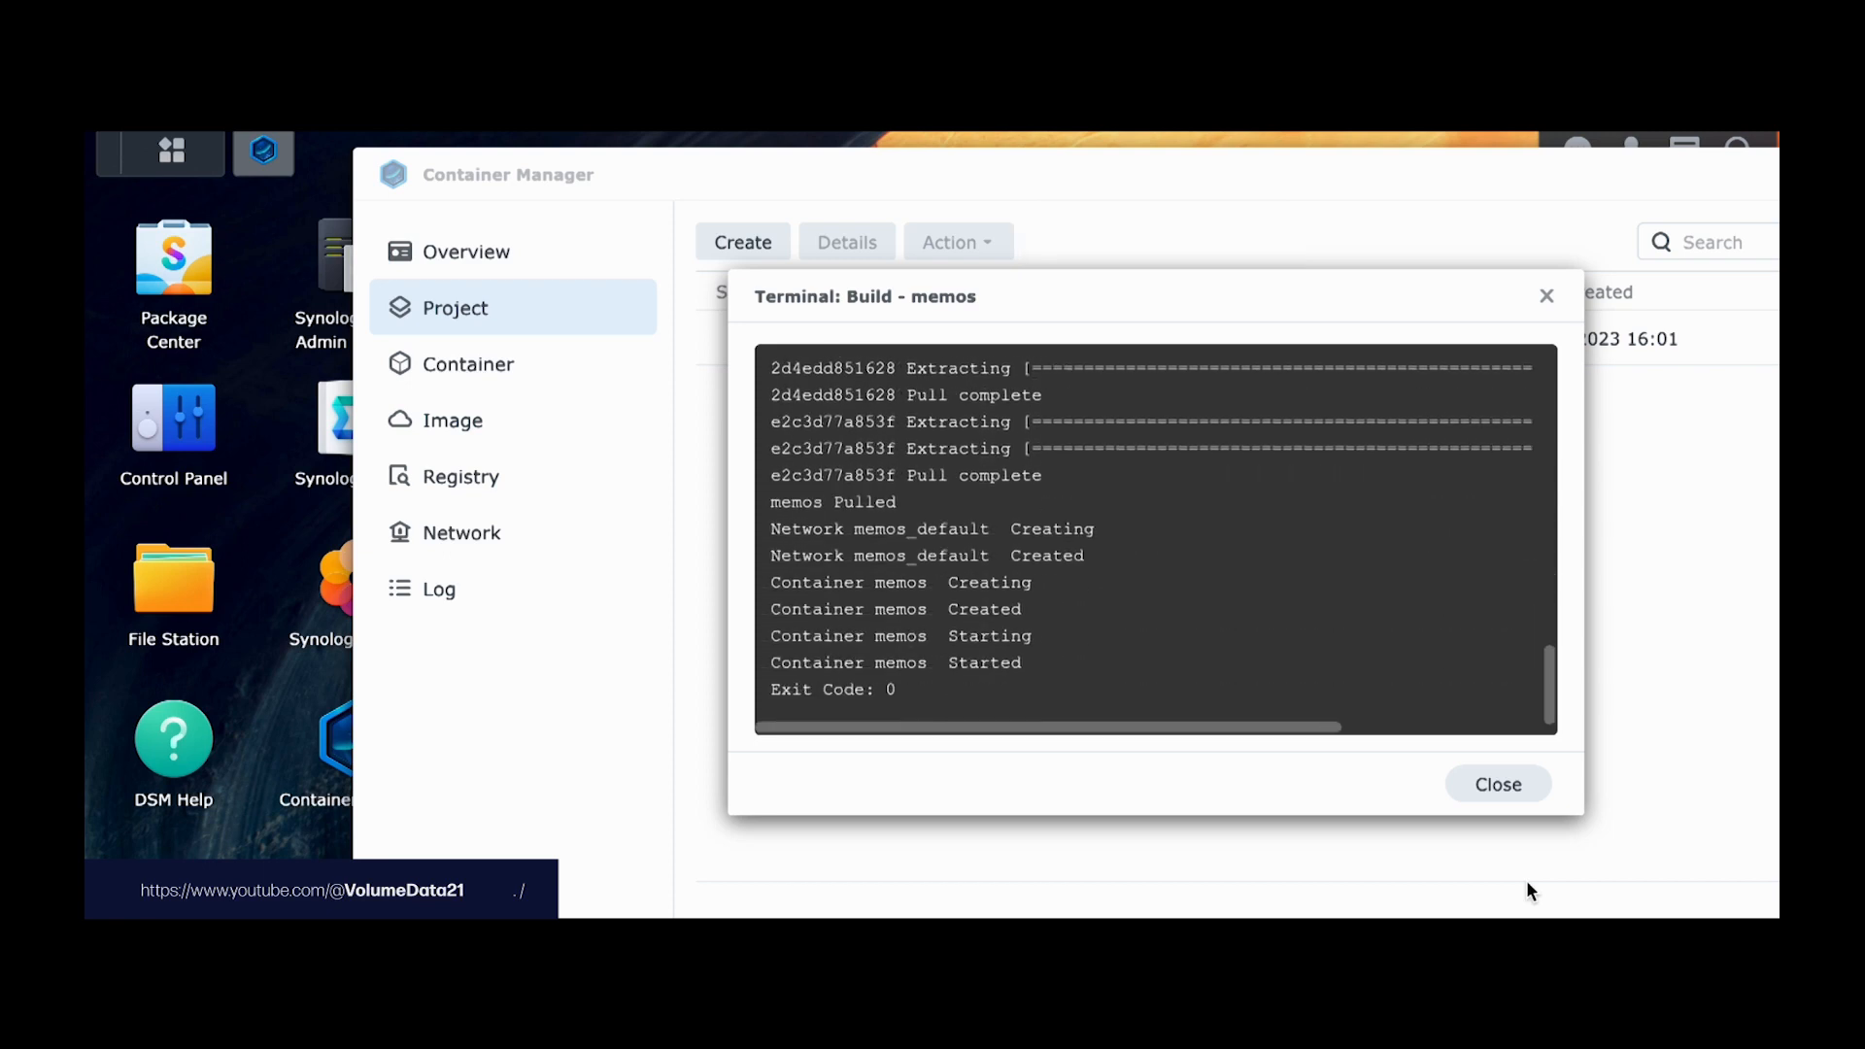
left_click(1523, 797)
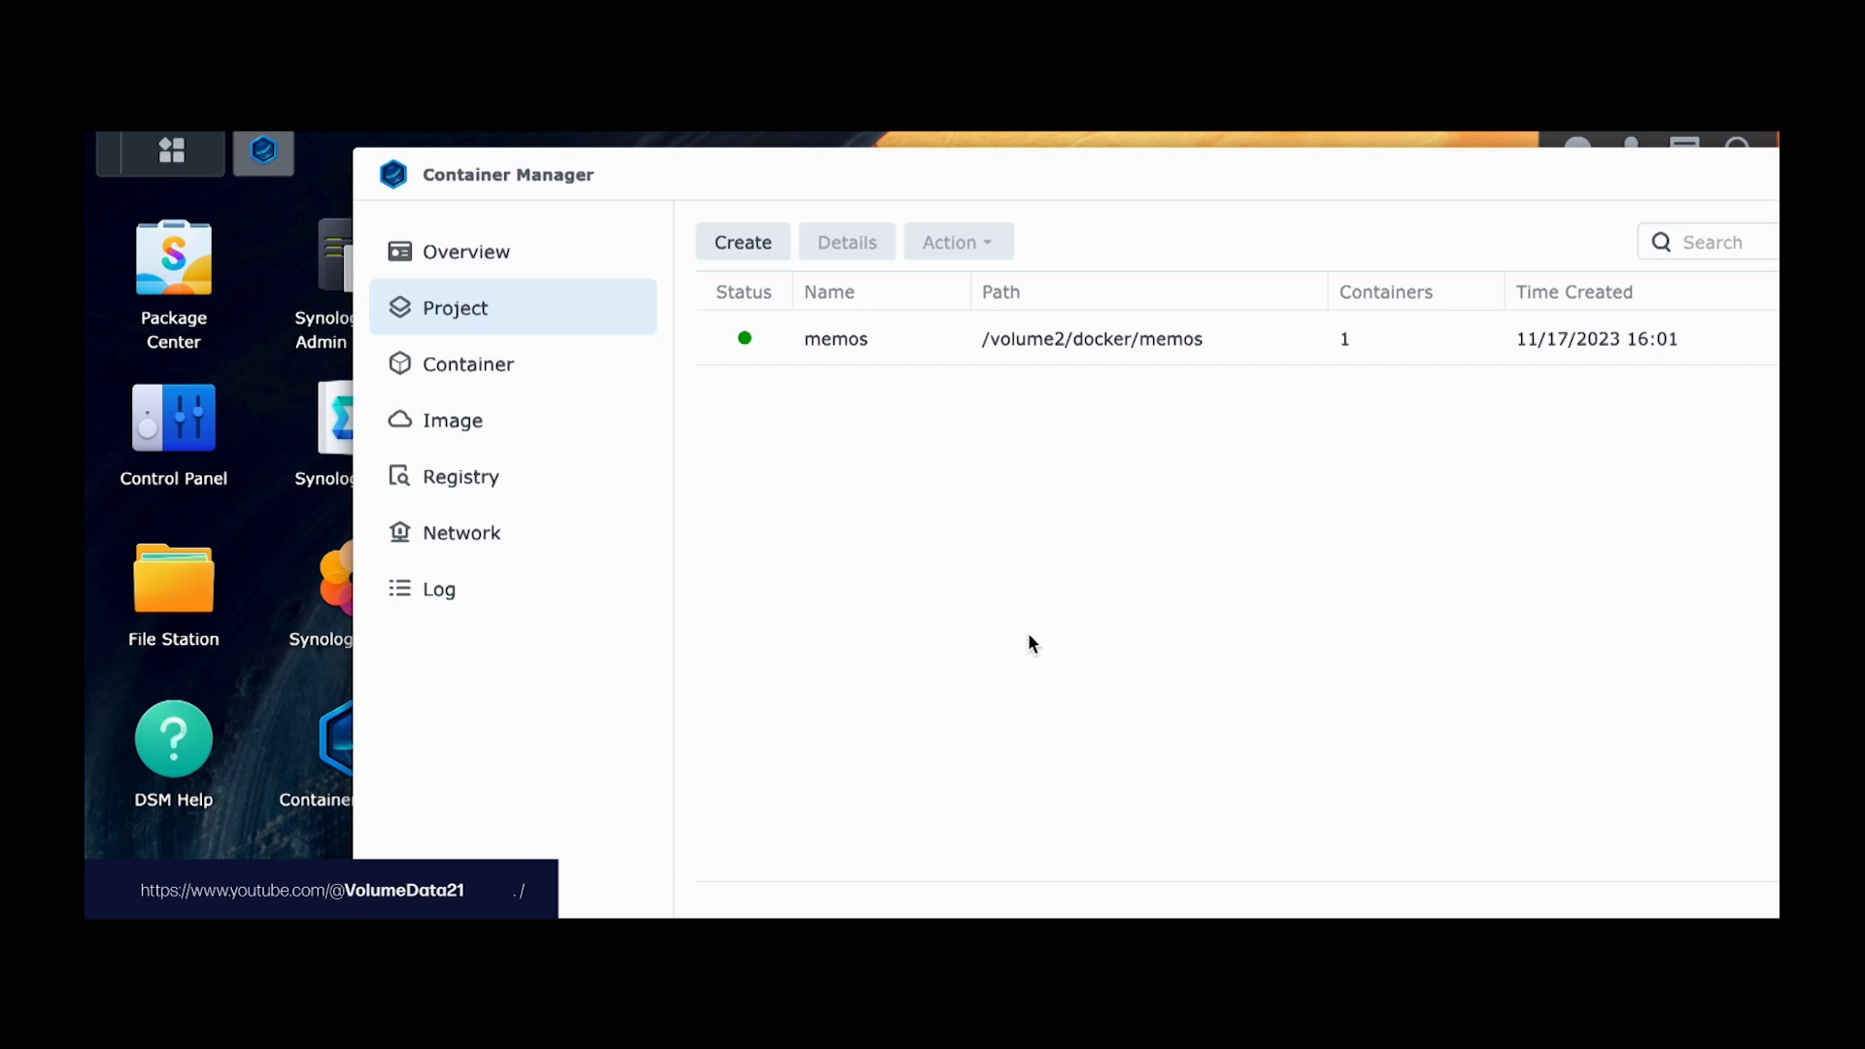
Step: Look up the NAS address in Control Panel's Network interface details
left_click(202, 428)
scroll(201, 423, "down", 1)
left_click(466, 505)
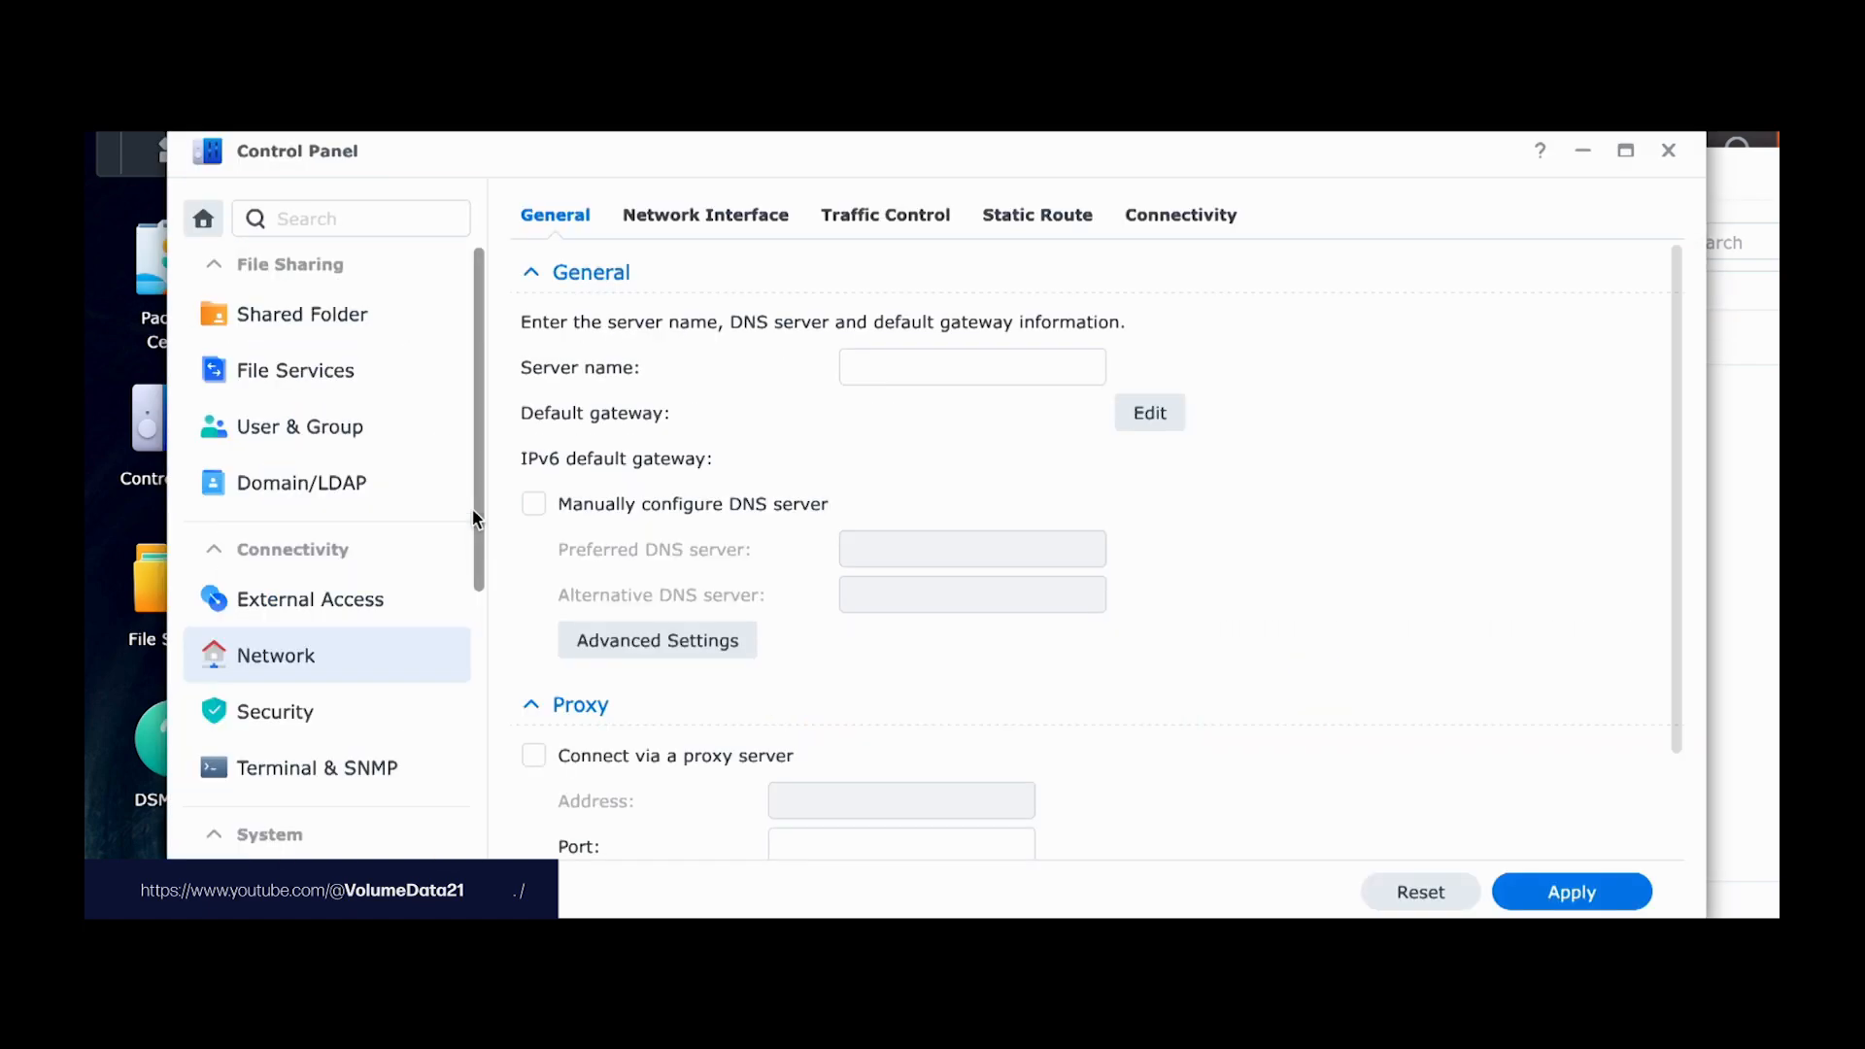
left_click(782, 211)
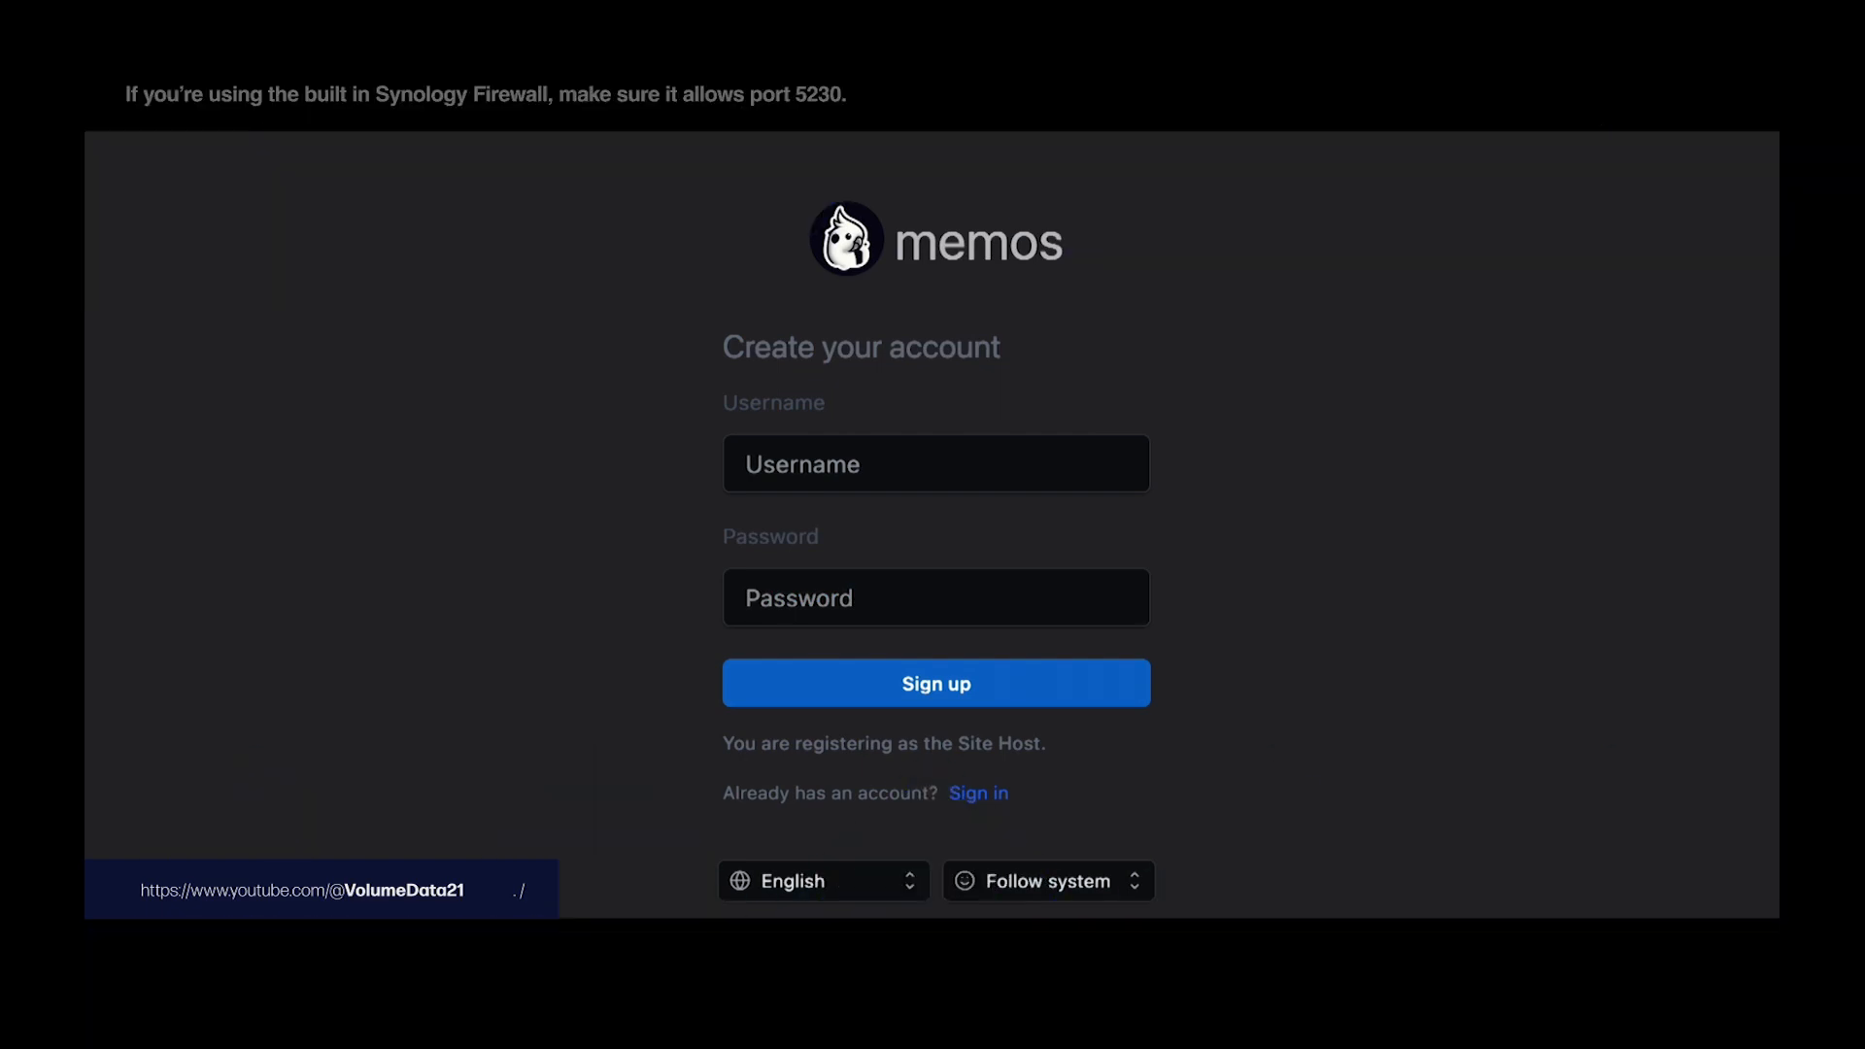
Step: Sign up the Memos host account with a username and password
left_click(1095, 446)
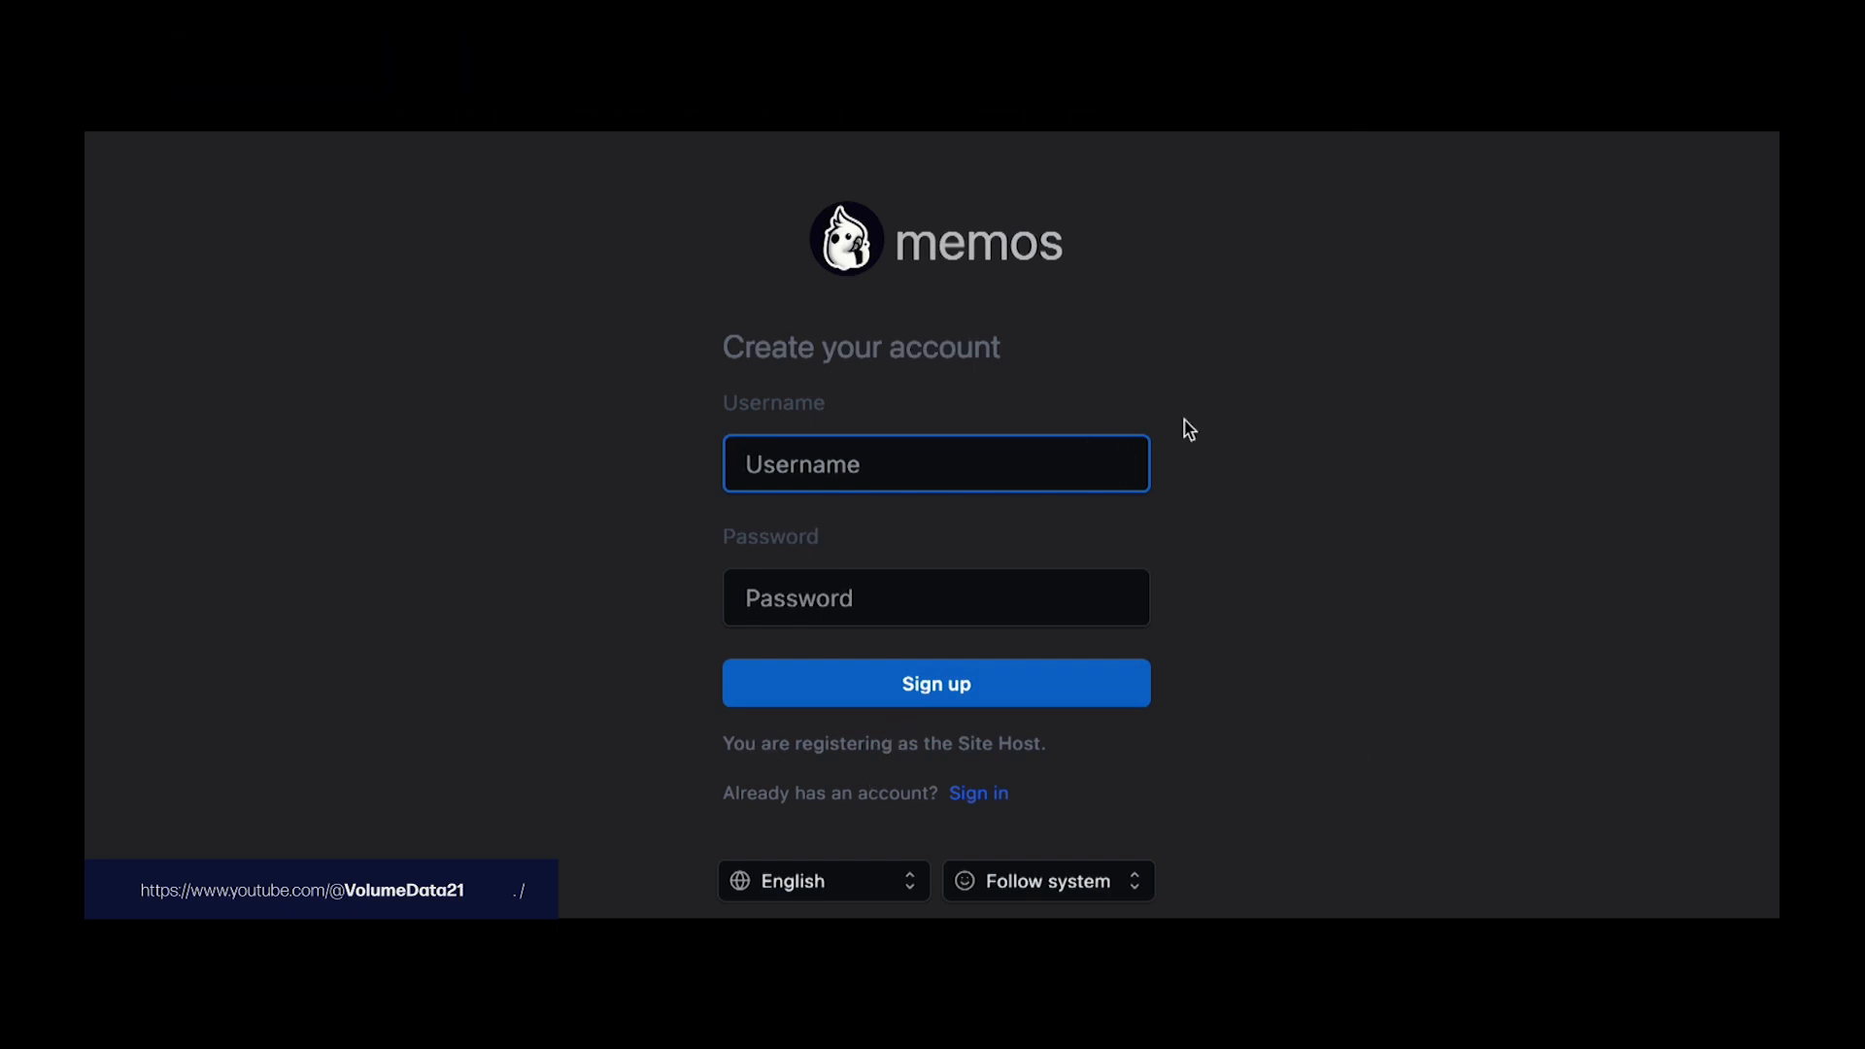
type("memoz")
key("Tab")
type("a••••")
key("Return")
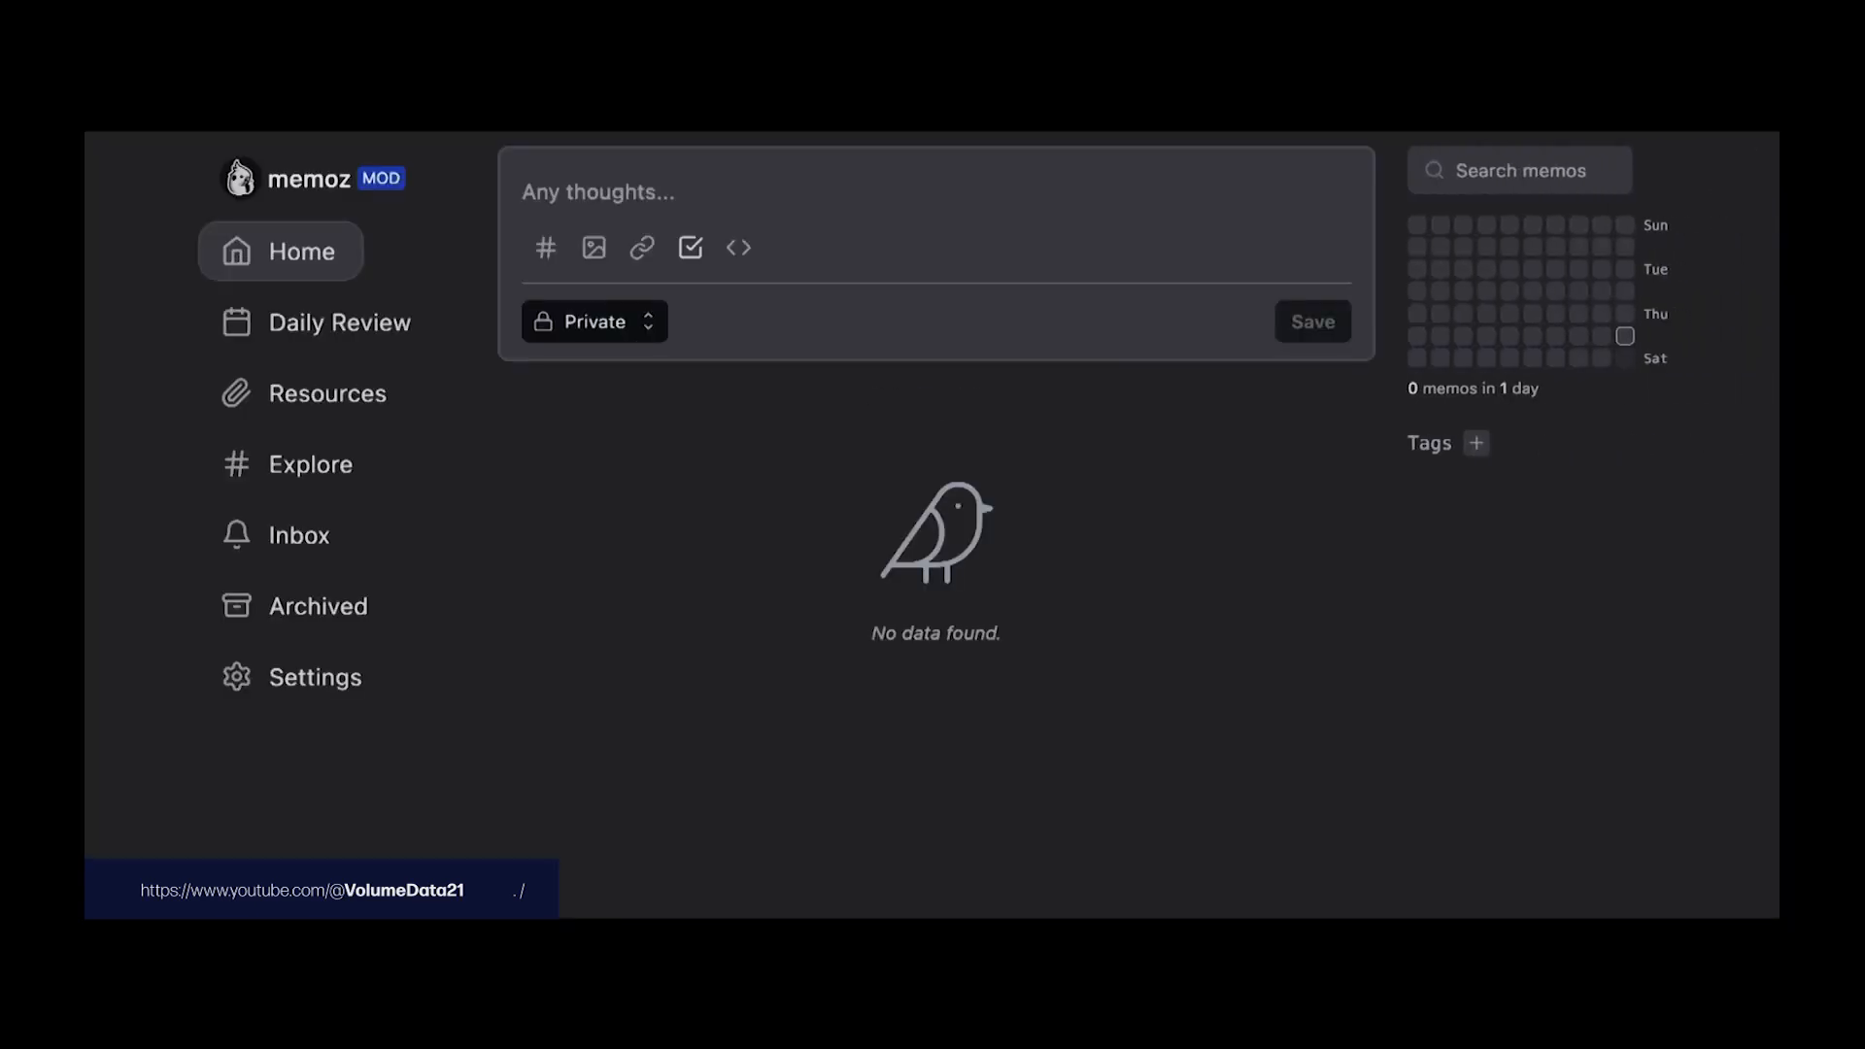
Step: Post a memo reading 'hi i'm memoz', '50 pushiups today' and '#workout'
left_click(842, 202)
type("hi i")
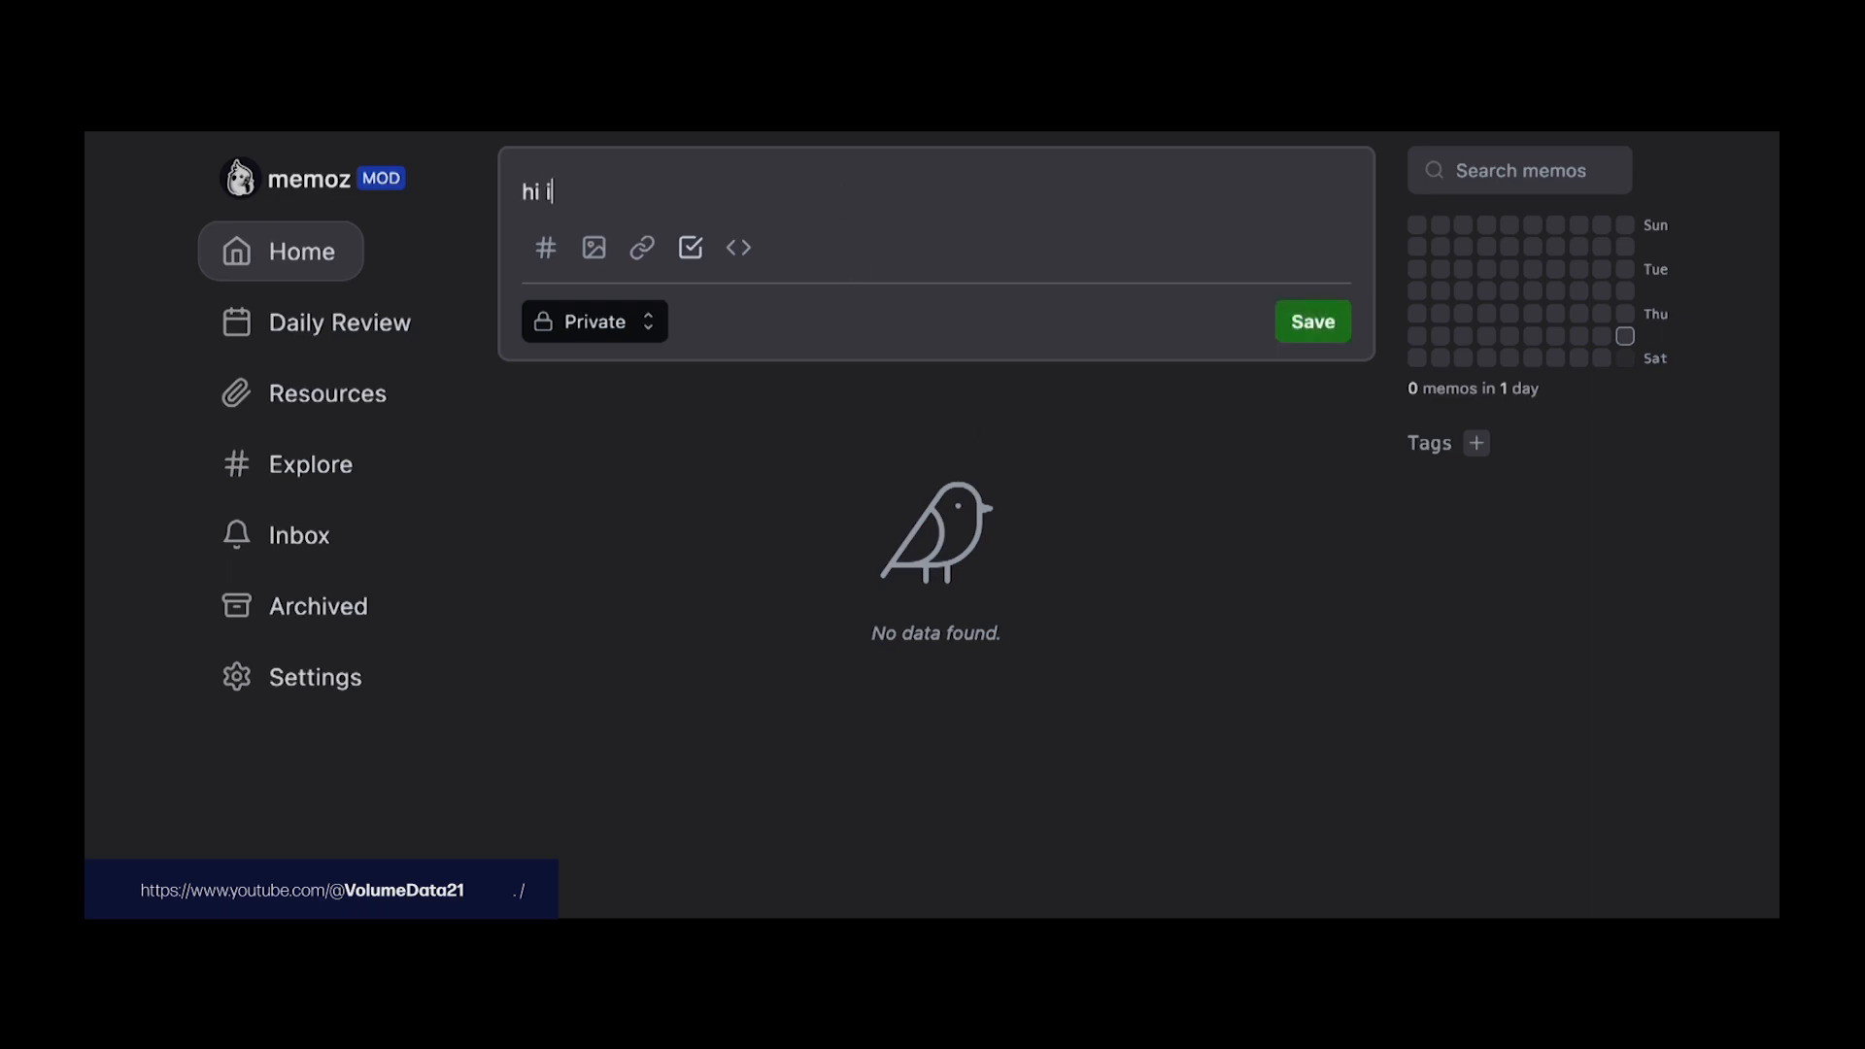
type("'m memoz")
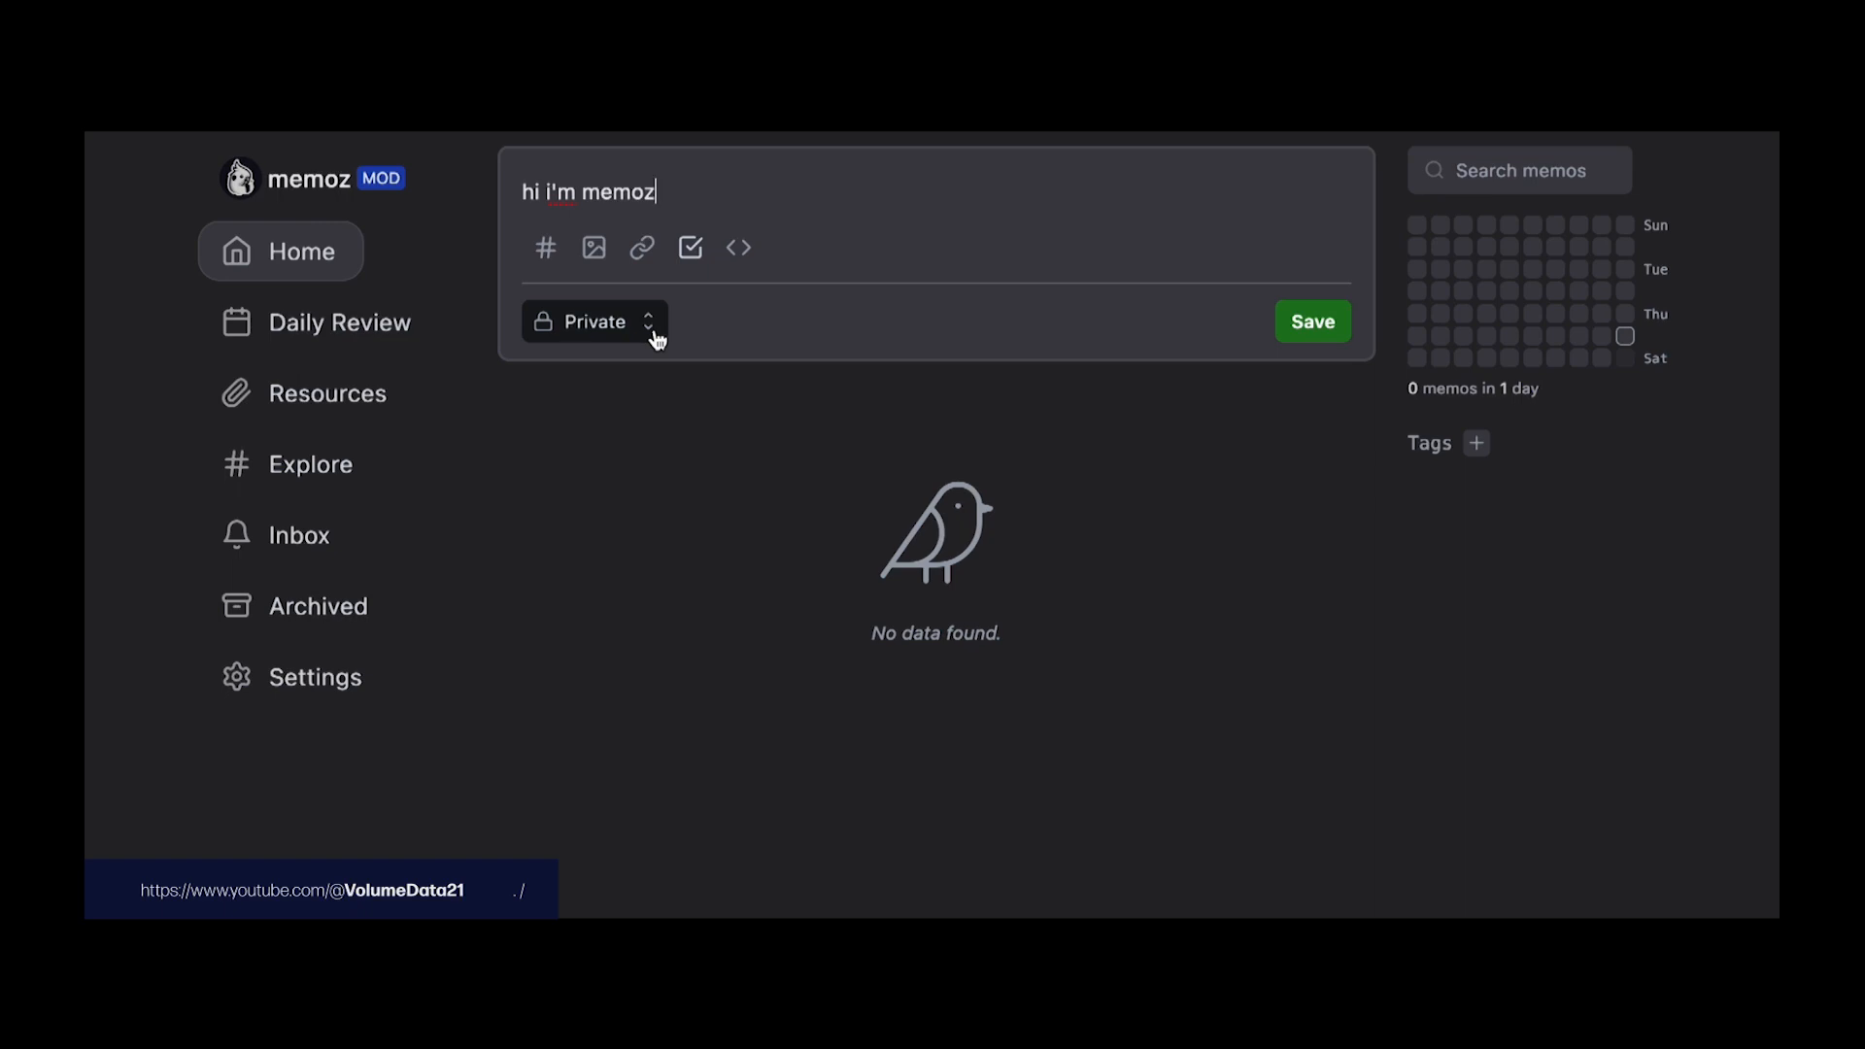
right_click(863, 395)
right_click(653, 427)
left_click(631, 419)
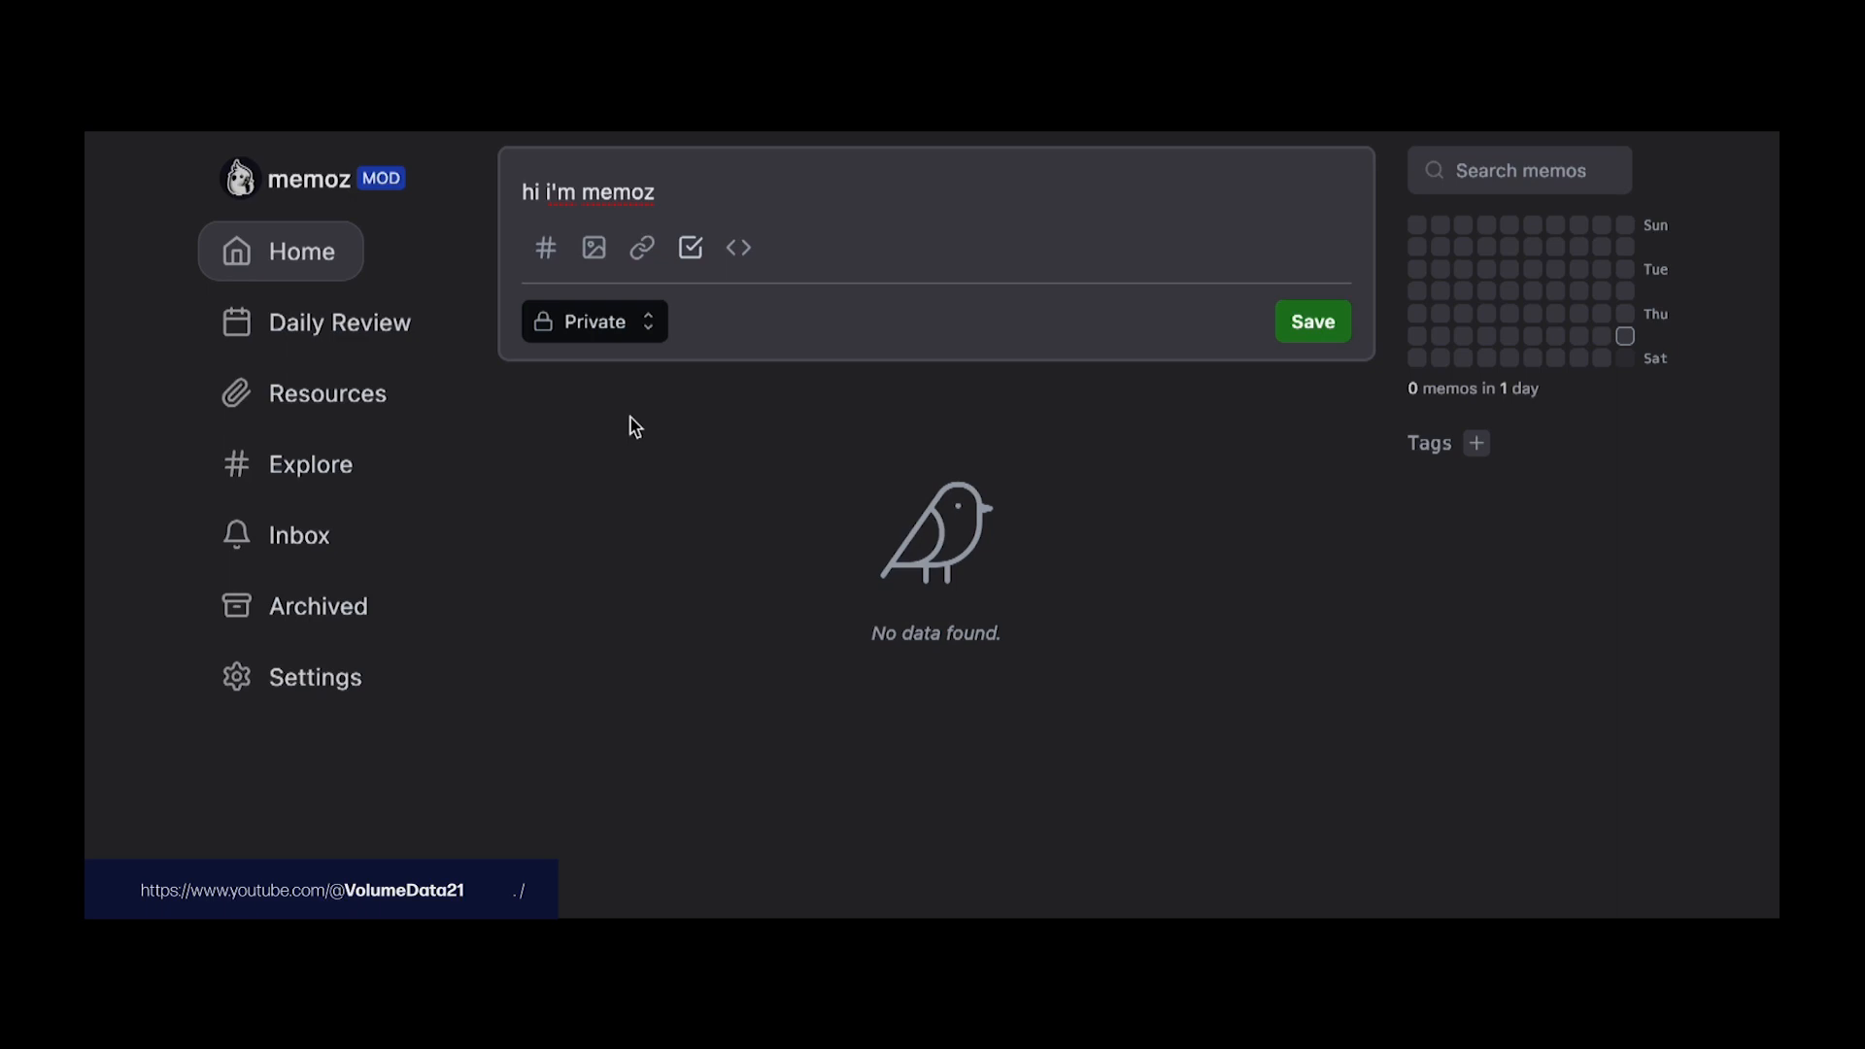
left_click(954, 206)
key("Return")
key("Return")
type("50 ")
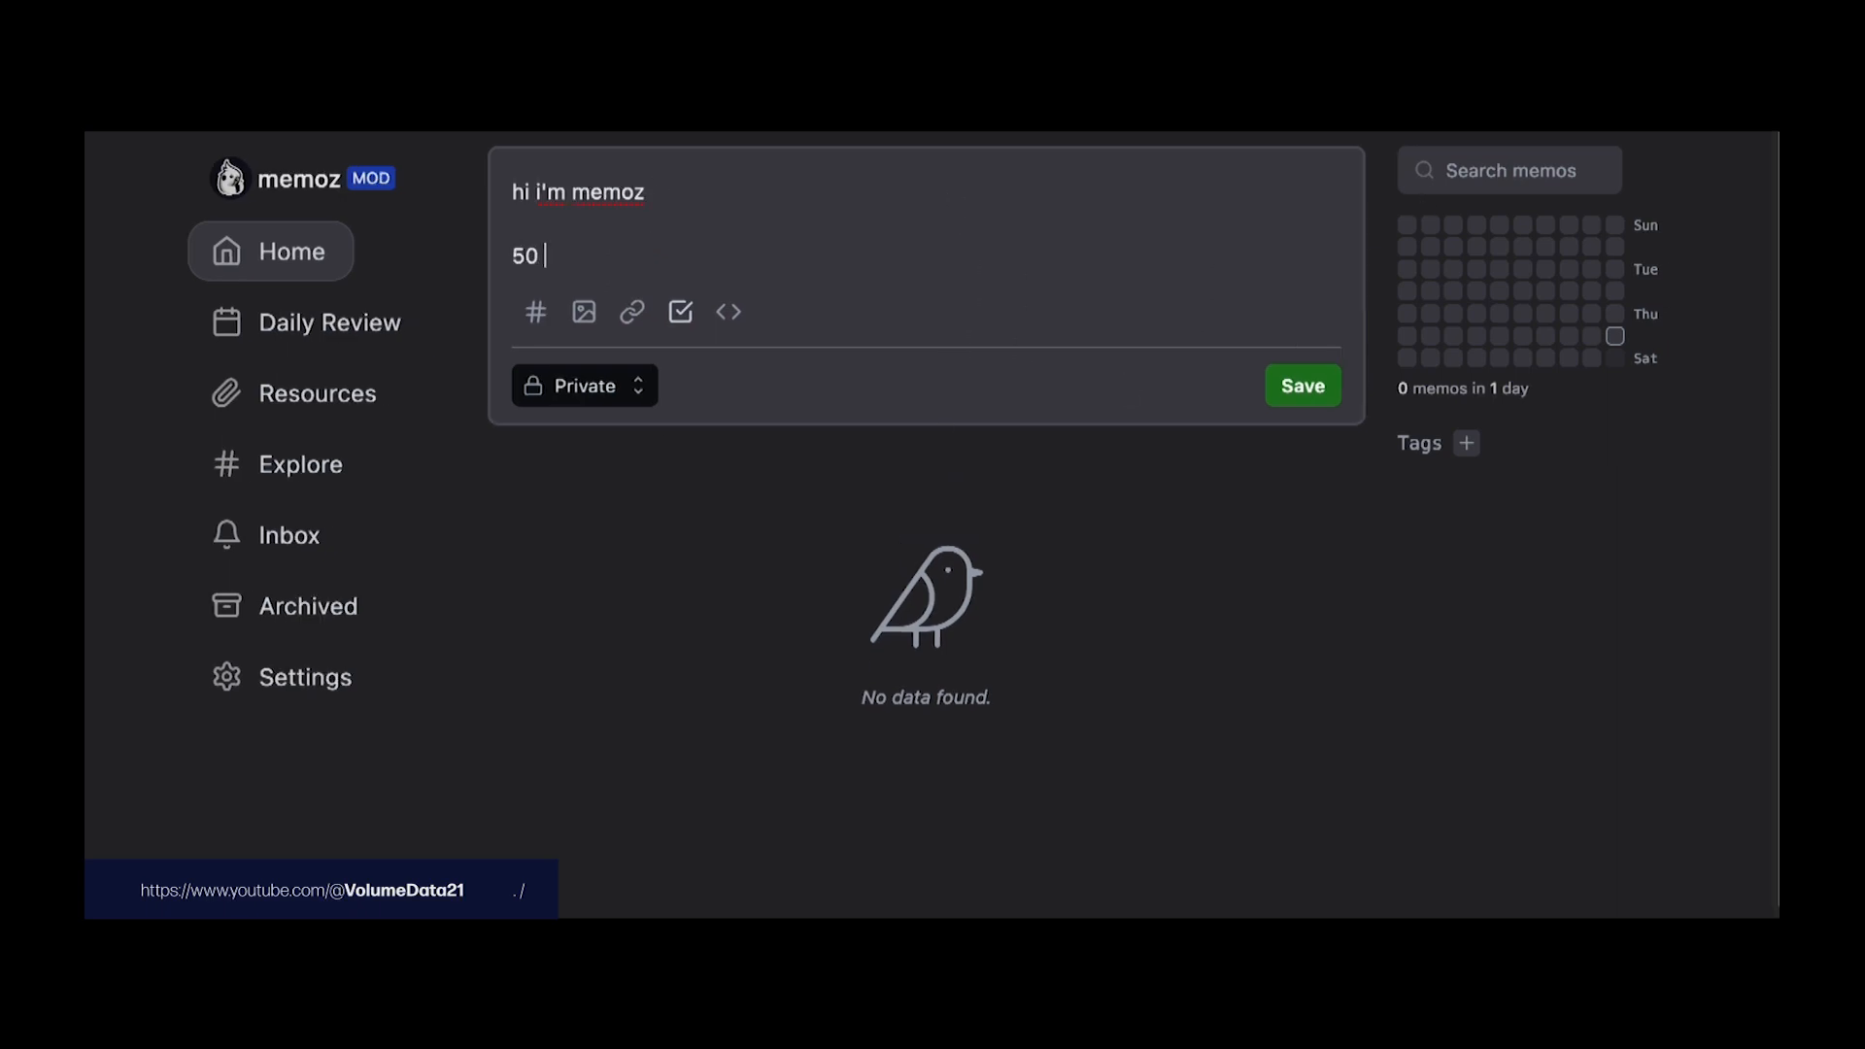
type("pushiups today")
key("Return")
type("#workout")
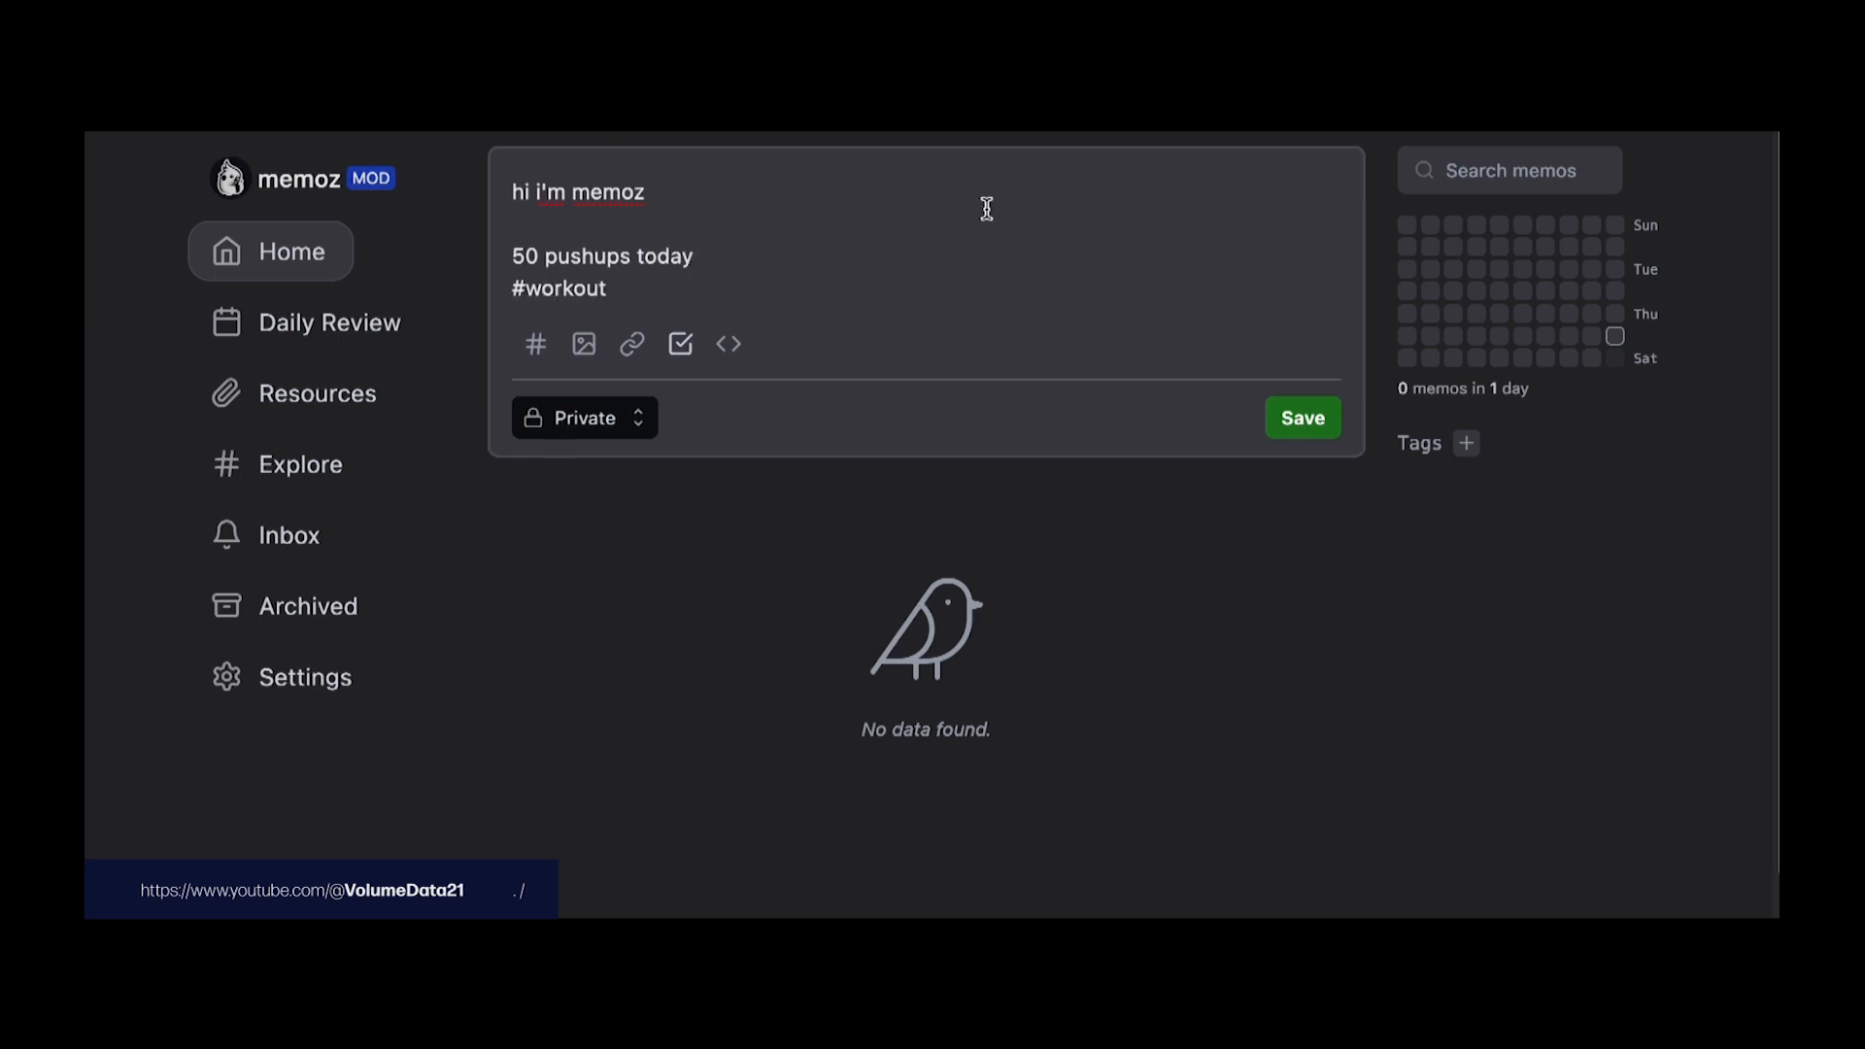
left_click(1288, 419)
Step: Search the memos for 'workout' to filter the list
left_click(1475, 172)
type("workout")
key("Return")
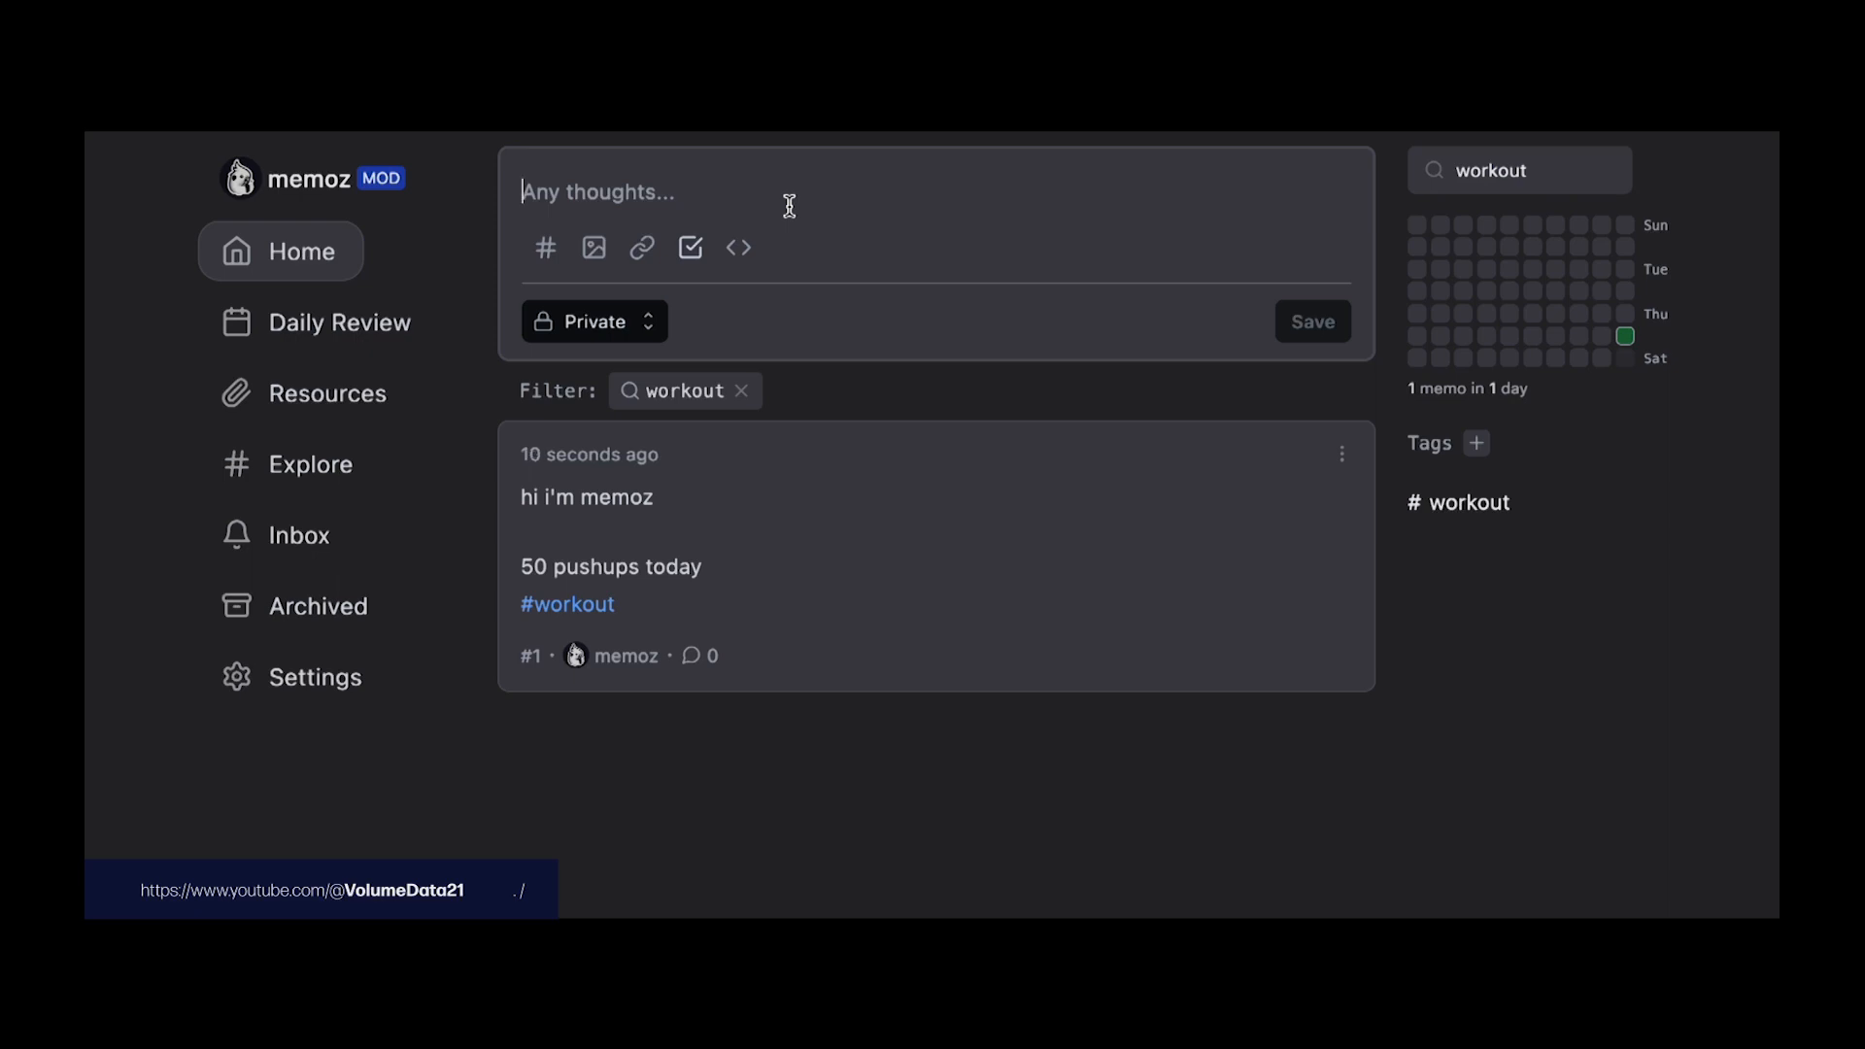
Step: Post a memo '50 hamburgers' tagged #notworkingout
type("50")
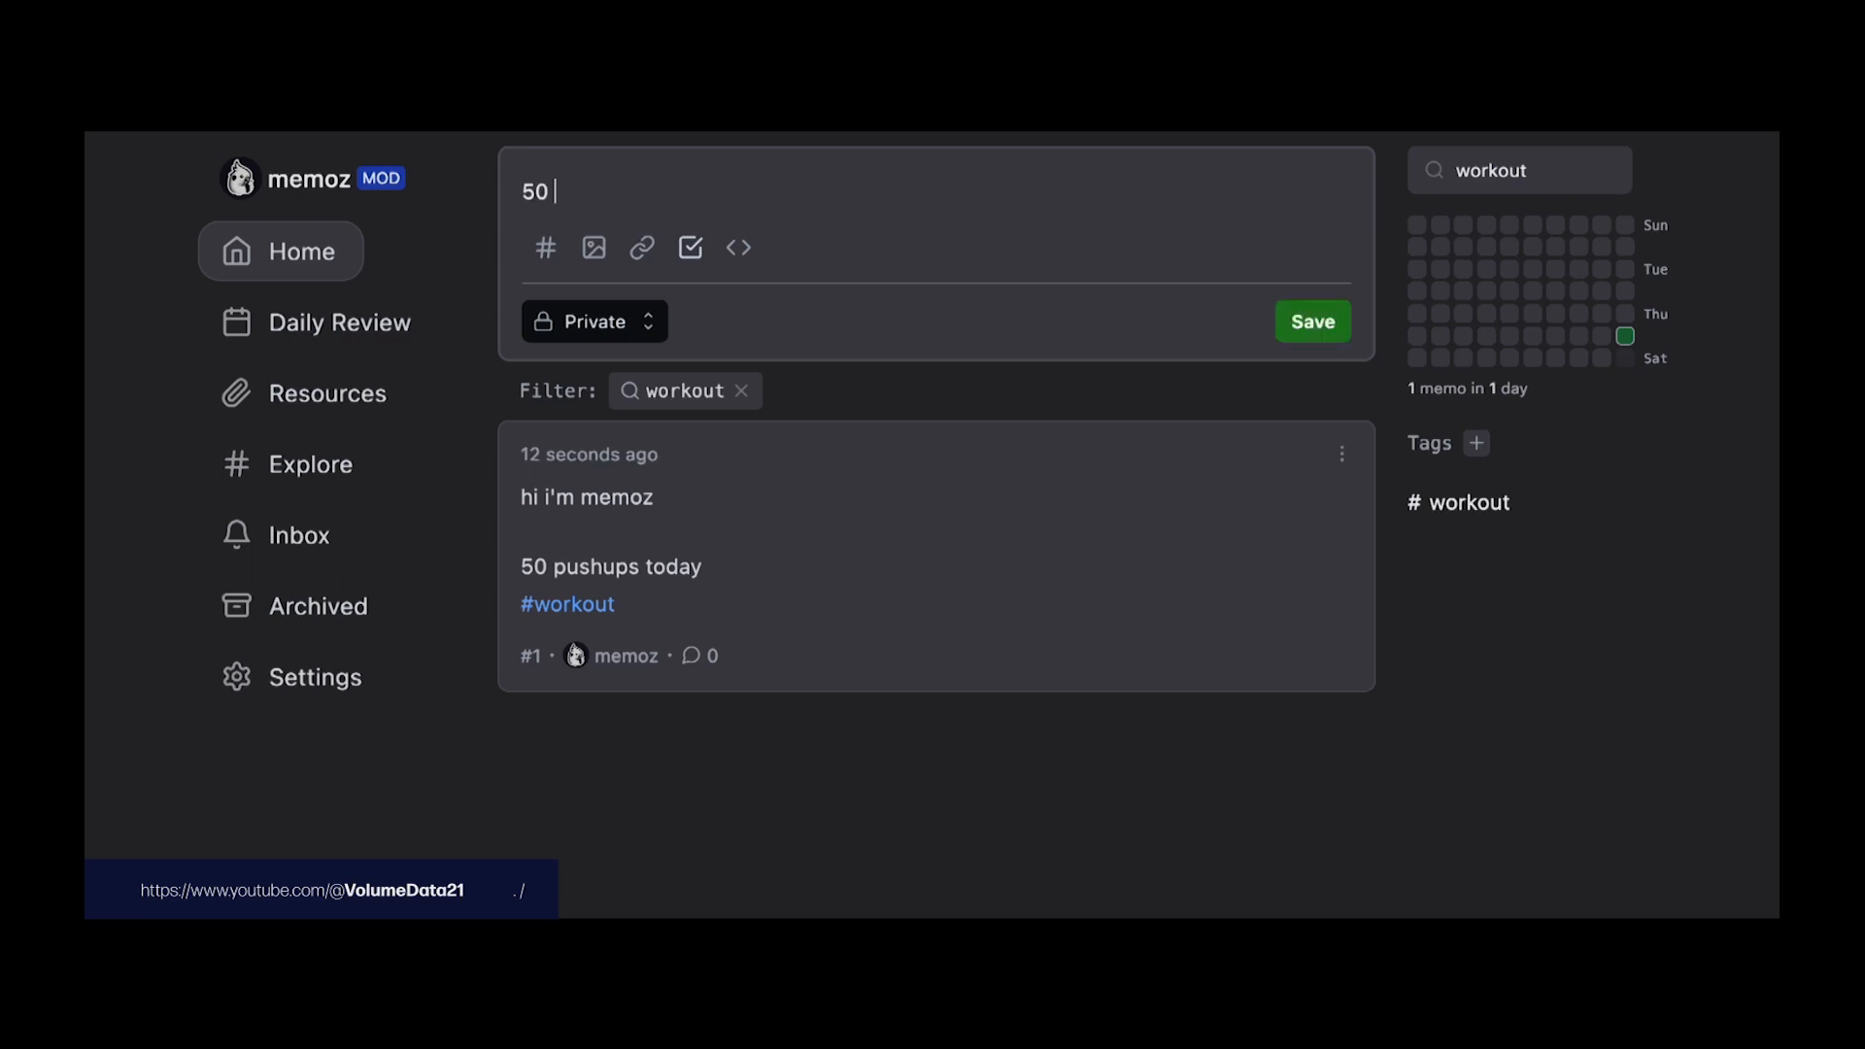
type(" hamburgers")
key("Return")
type("#notworkingout")
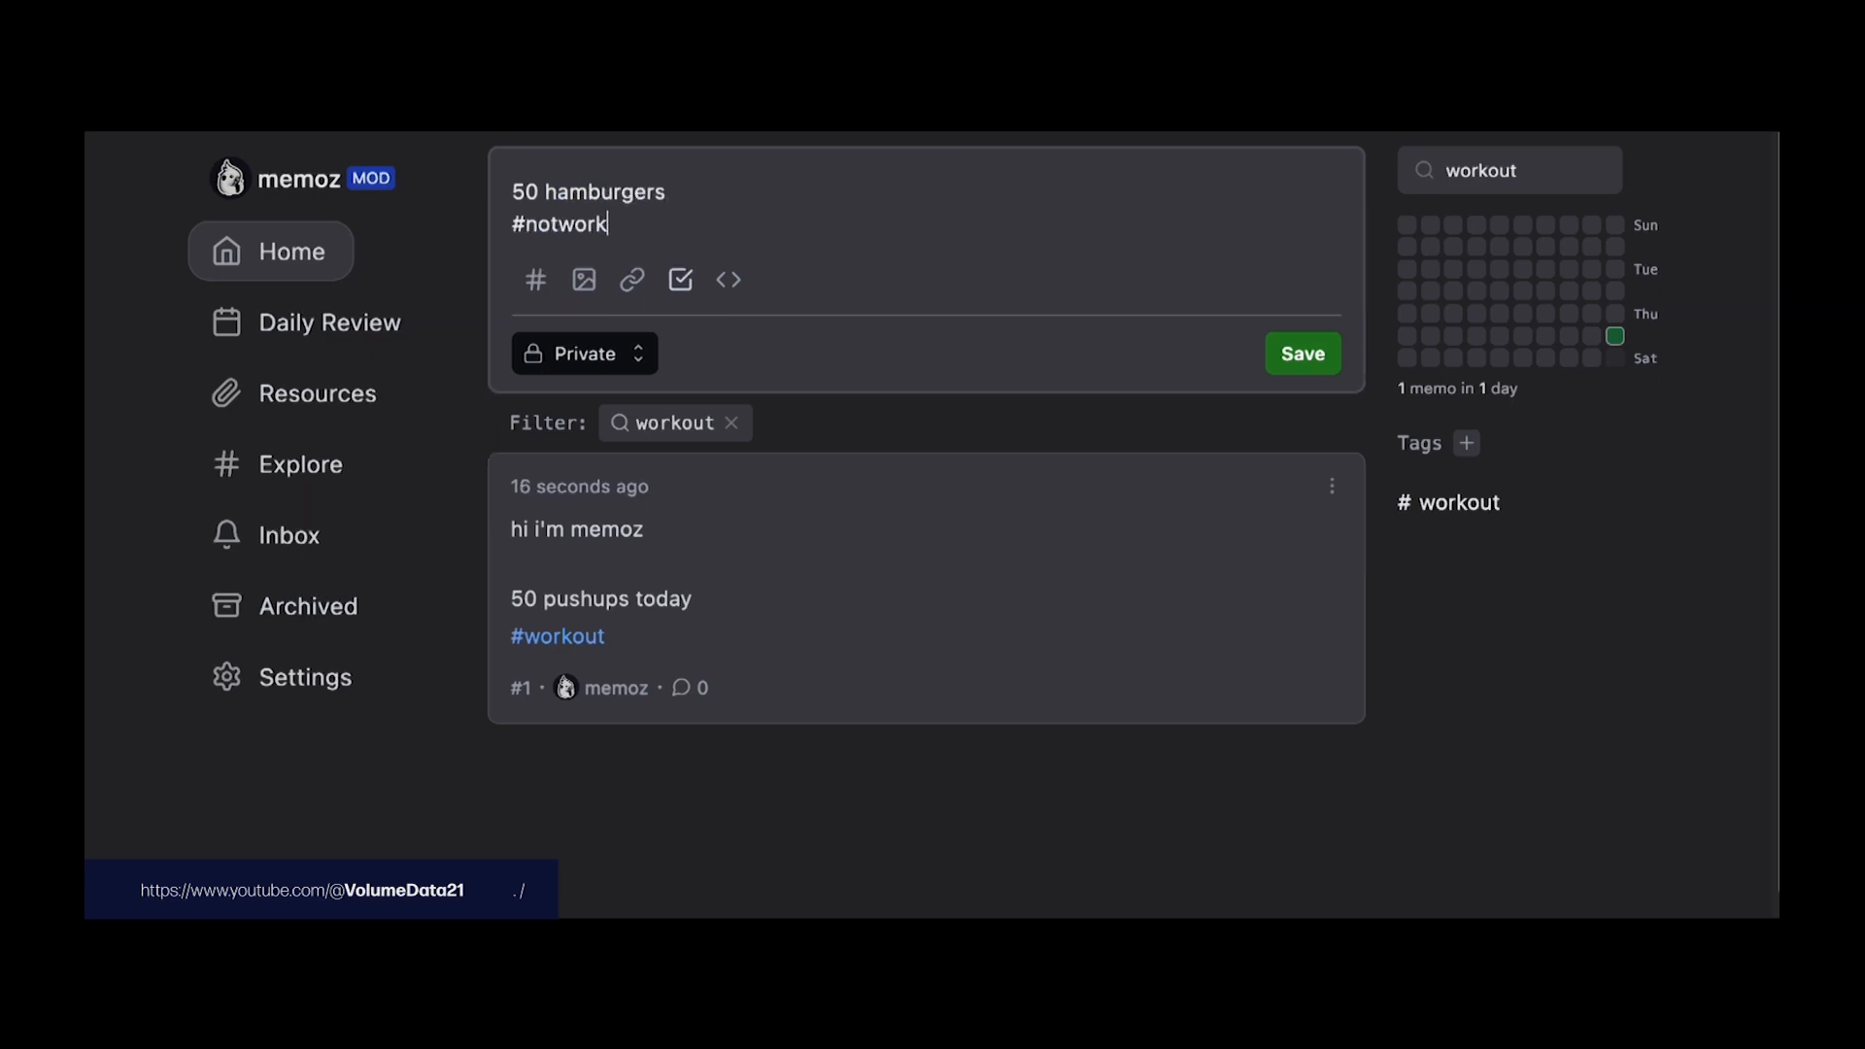
left_click(1278, 354)
Step: Set the workout memo's visibility to Public, then clear the 'workout' search
left_click(1531, 171)
type("workout")
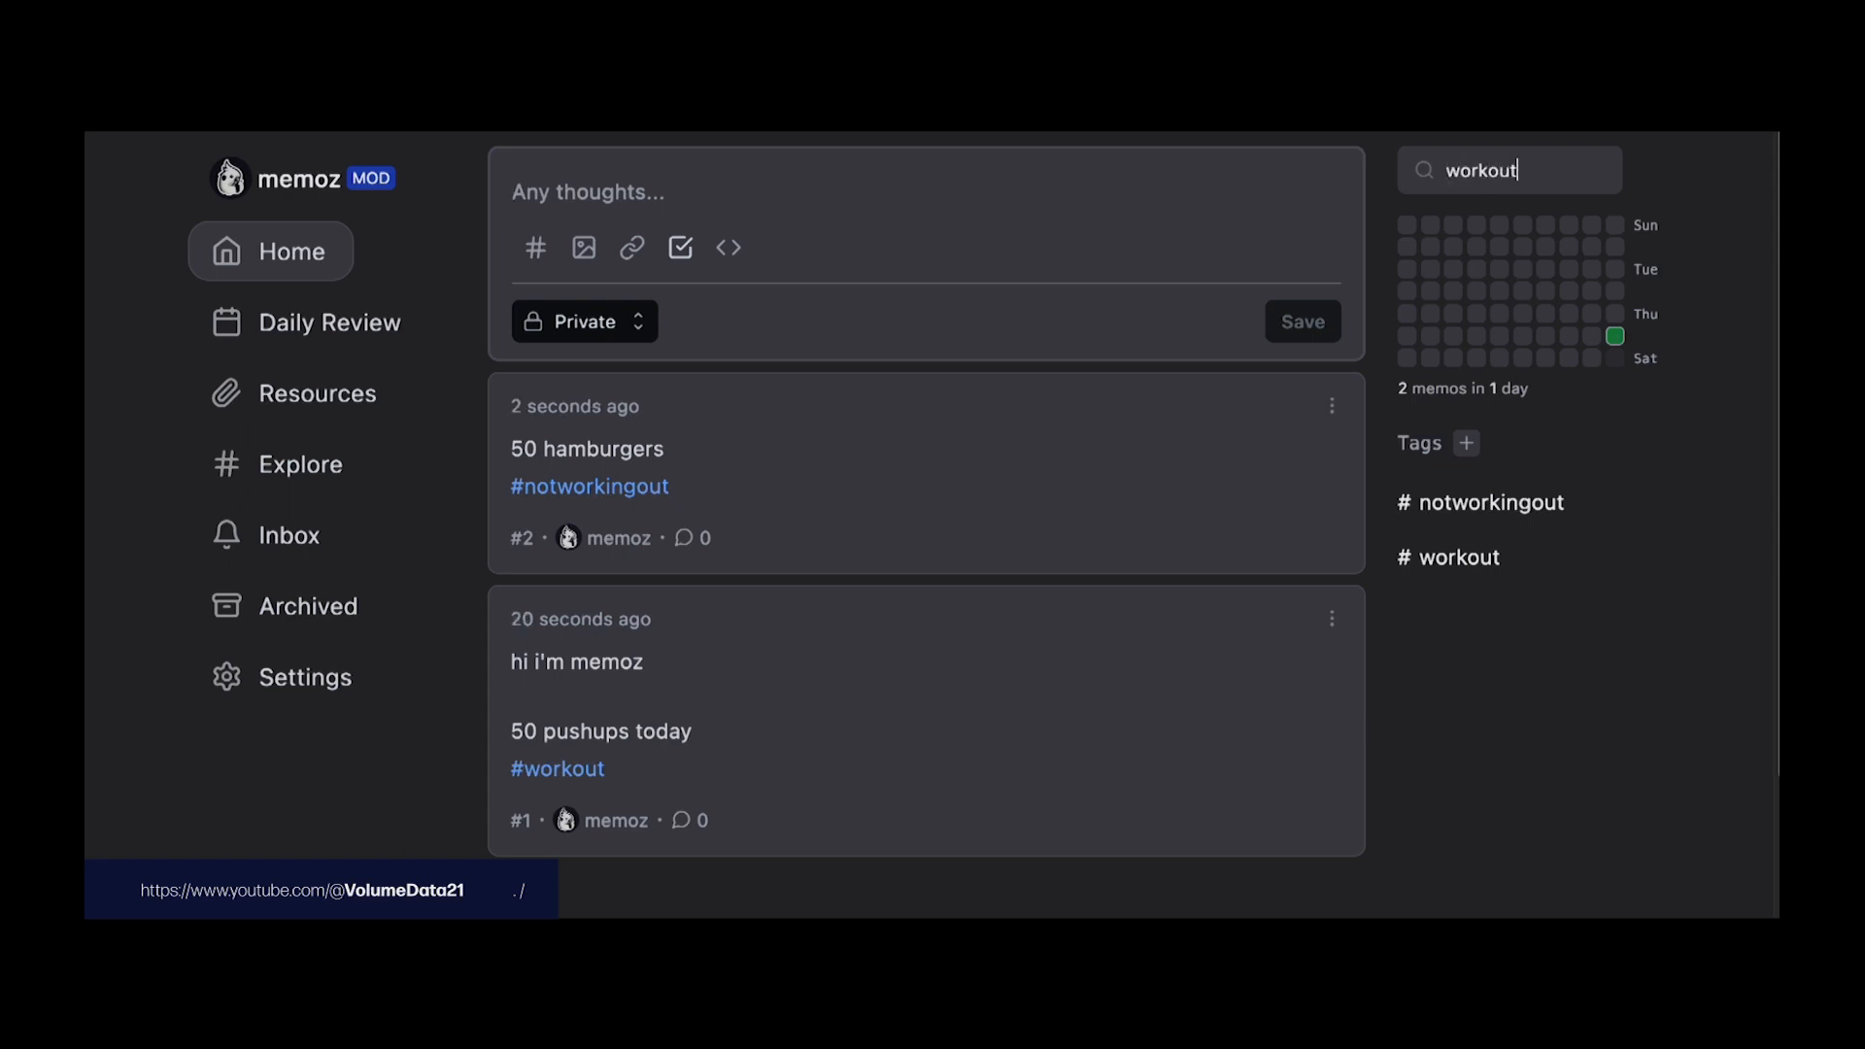
key("Return")
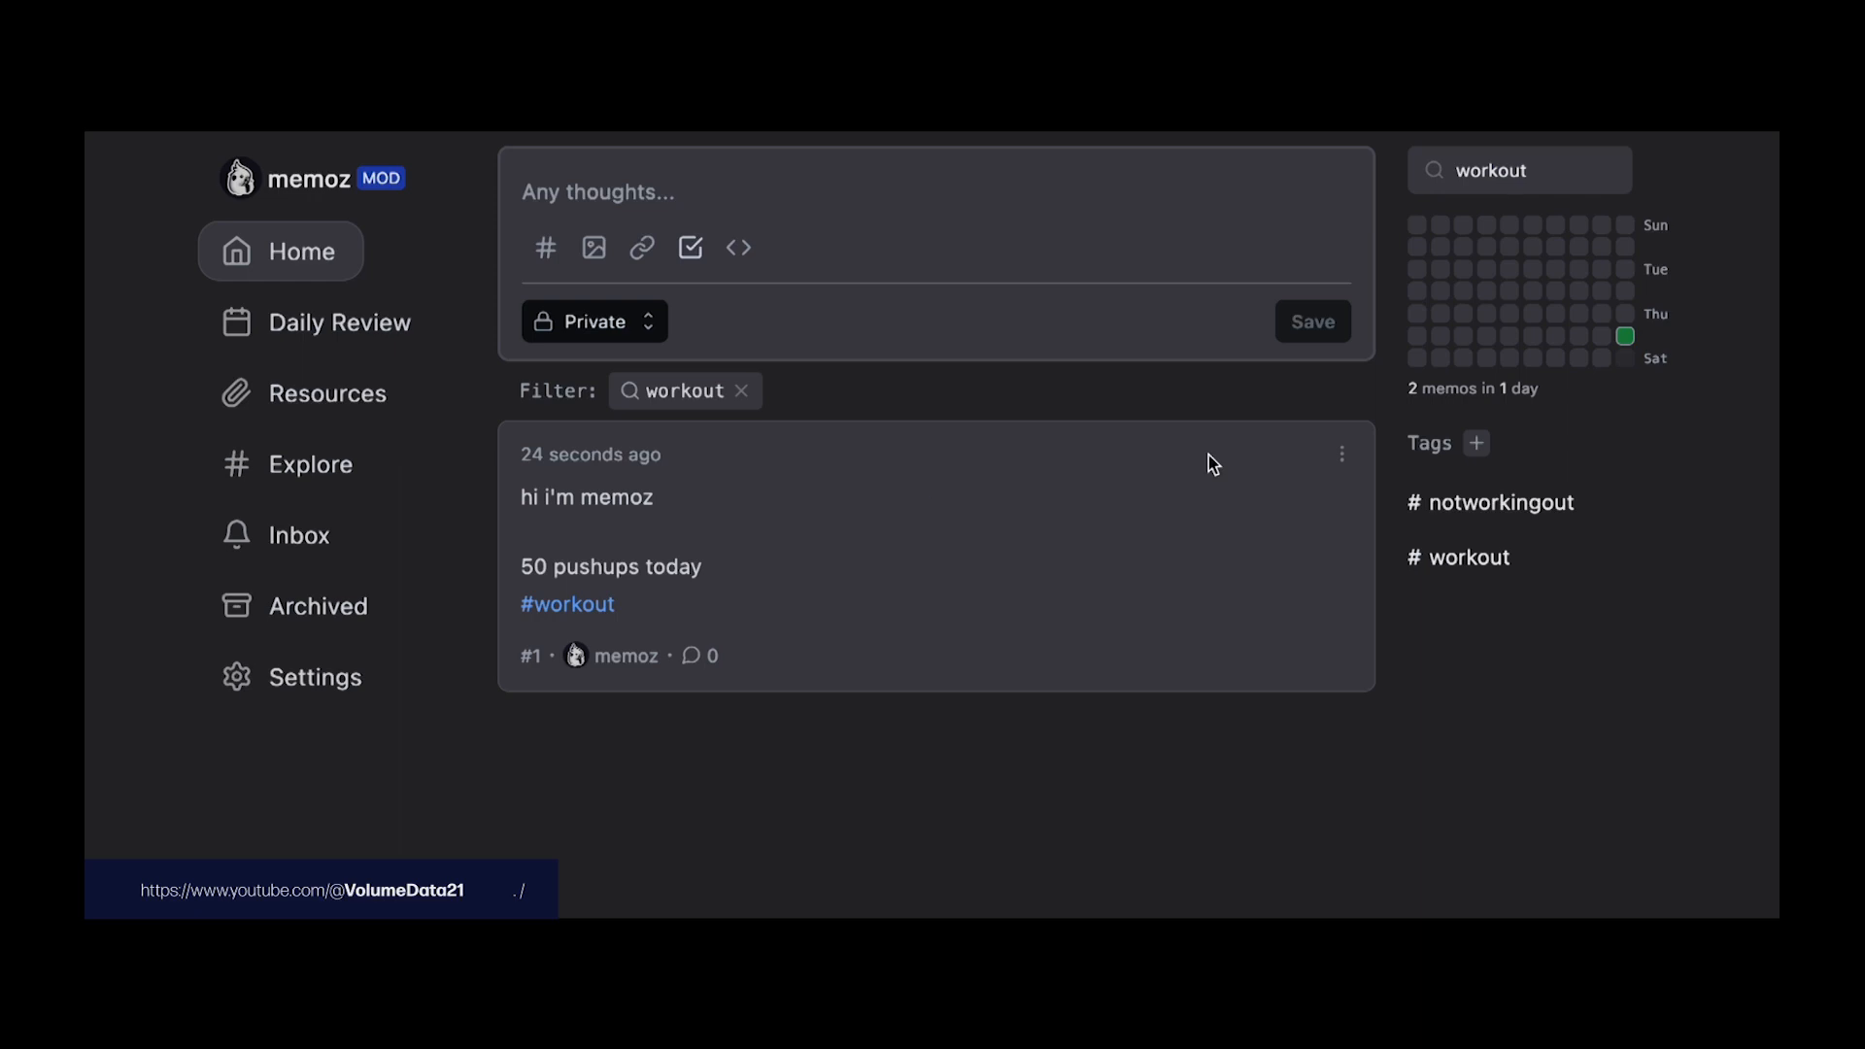
left_click(1342, 454)
left_click(1311, 539)
left_click(654, 532)
left_click(636, 664)
left_click(1282, 532)
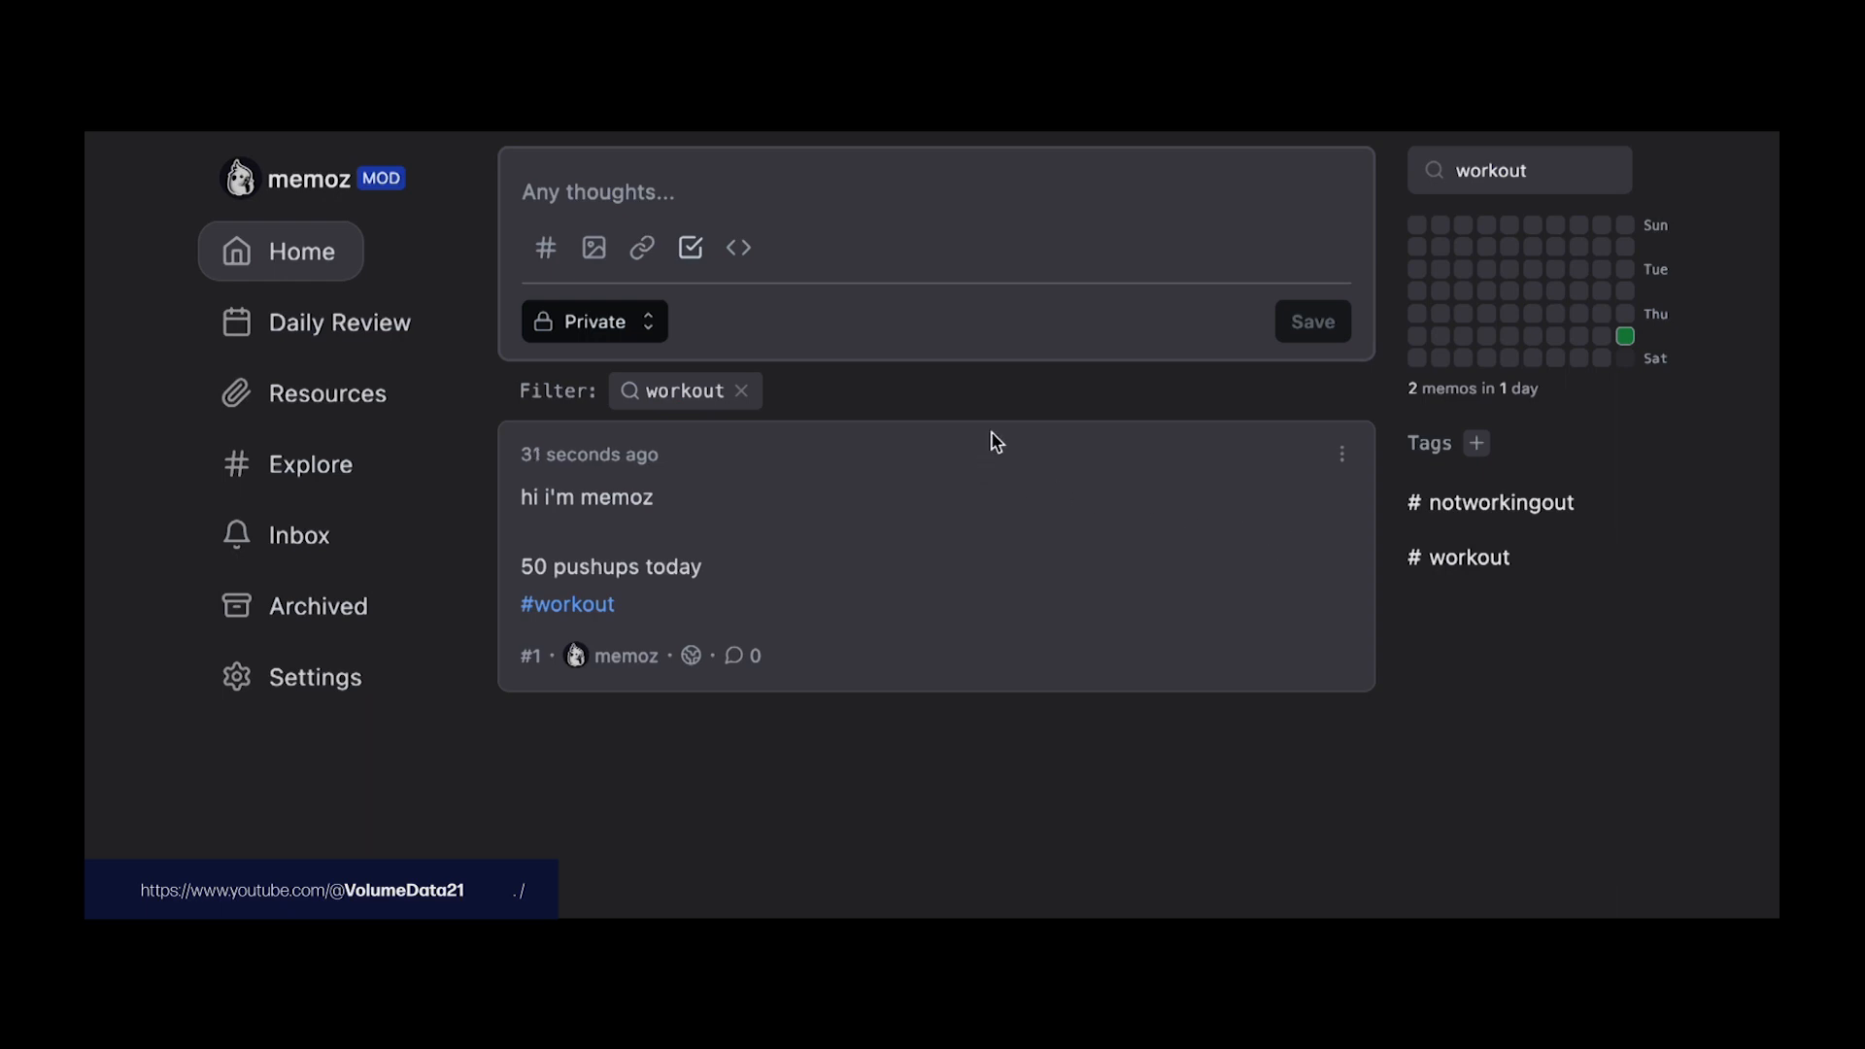
double_click(1511, 173)
key("BackSpace")
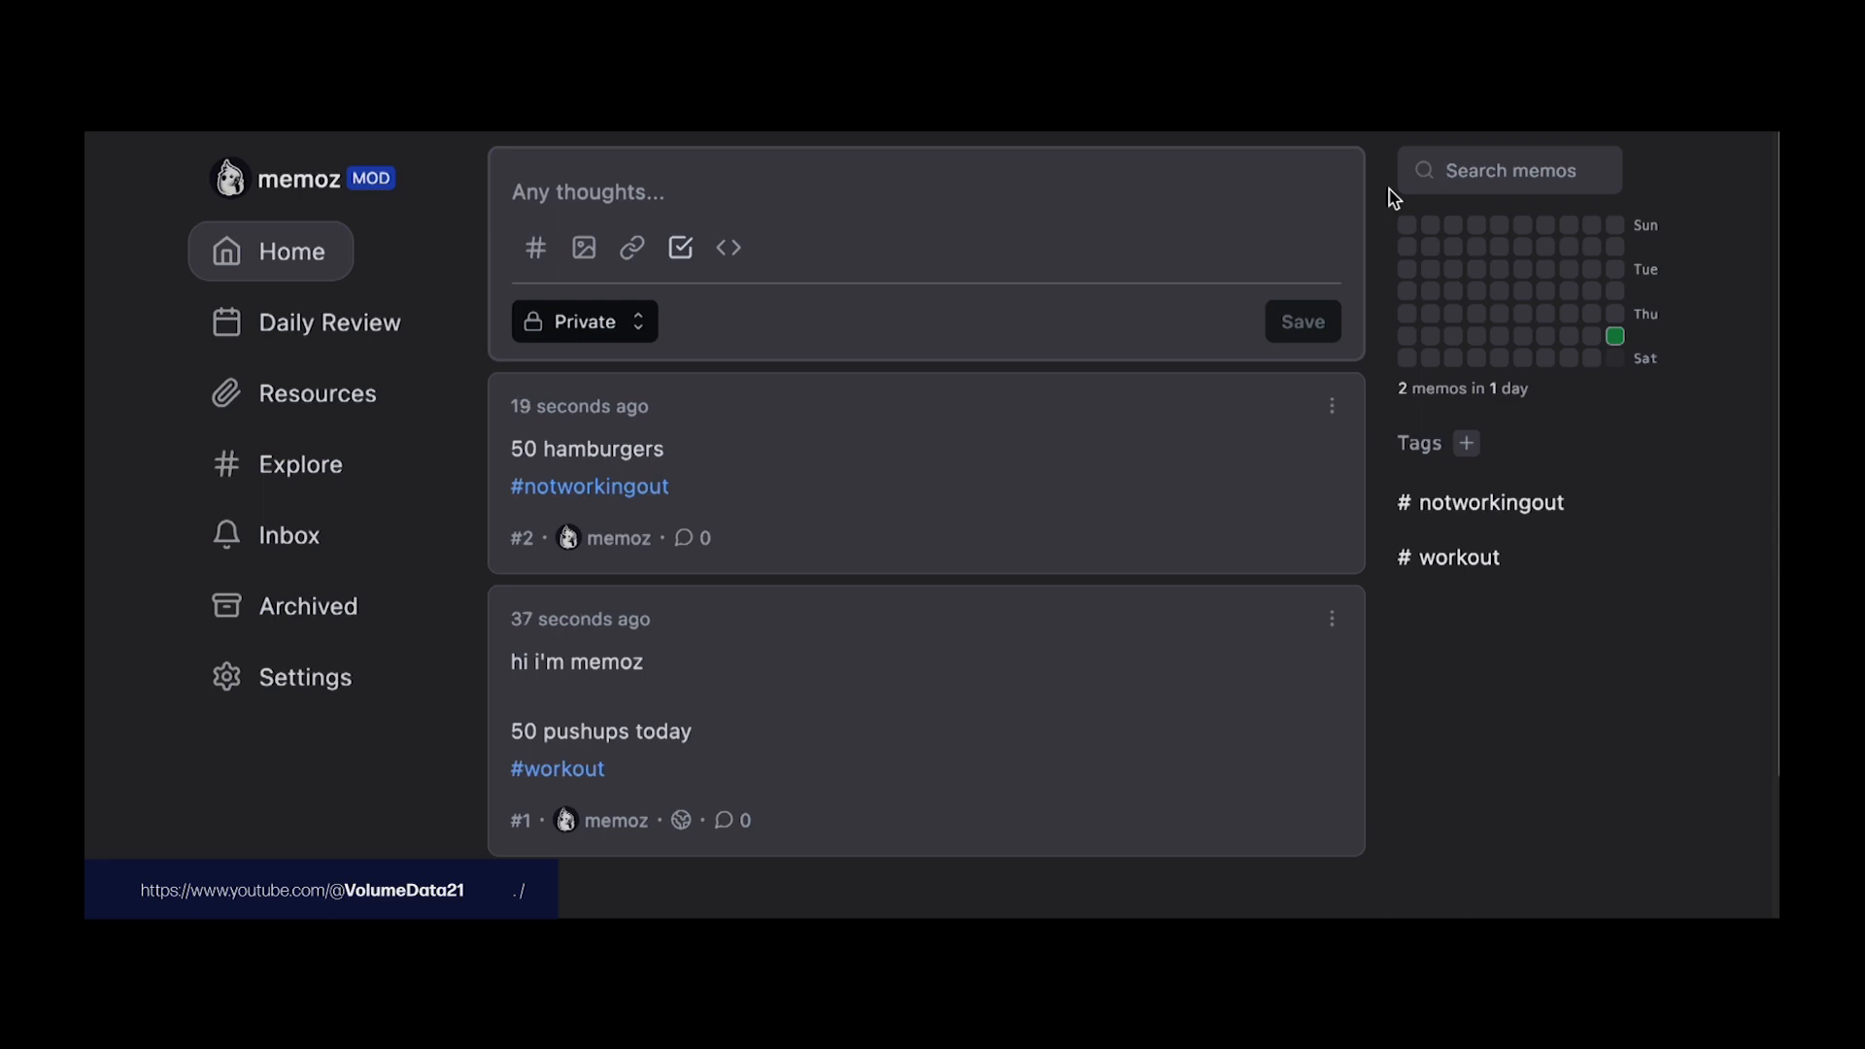
Step: Sign out and try registering a second account, refused because signup is disabled
left_click(330, 192)
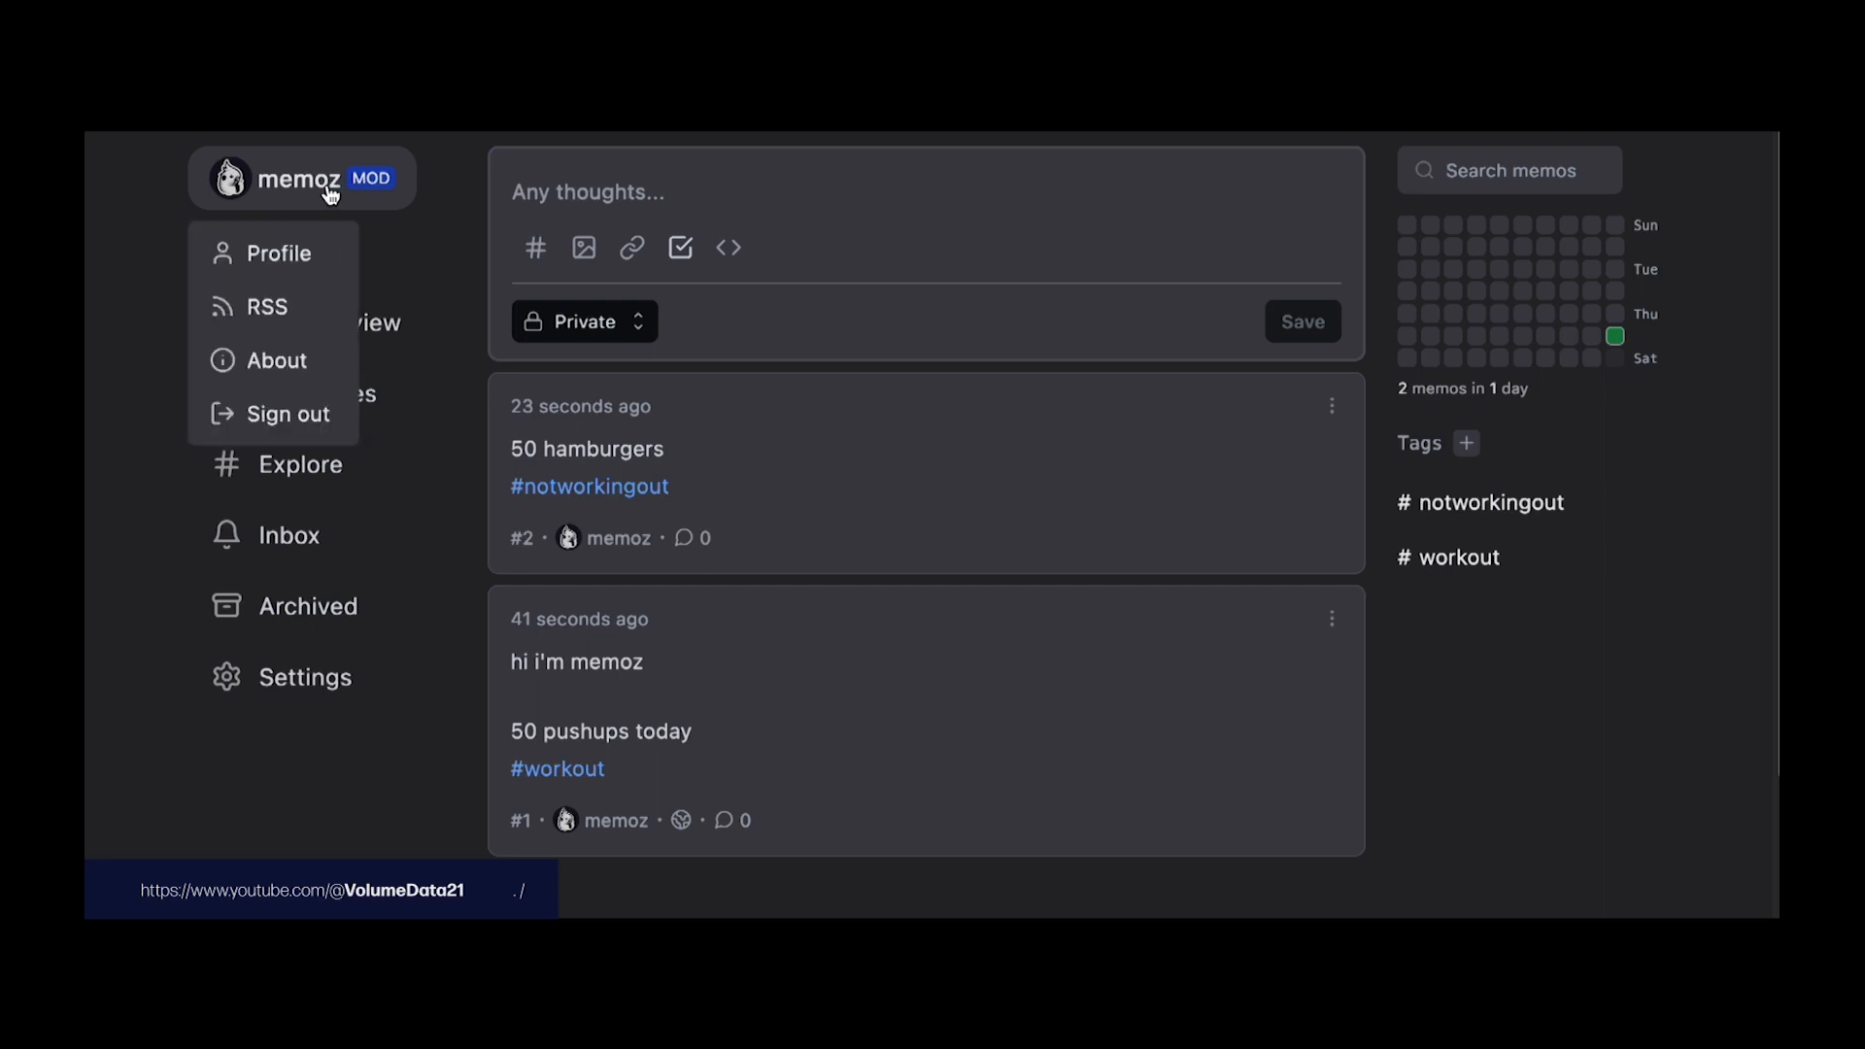
left_click(329, 416)
left_click(908, 439)
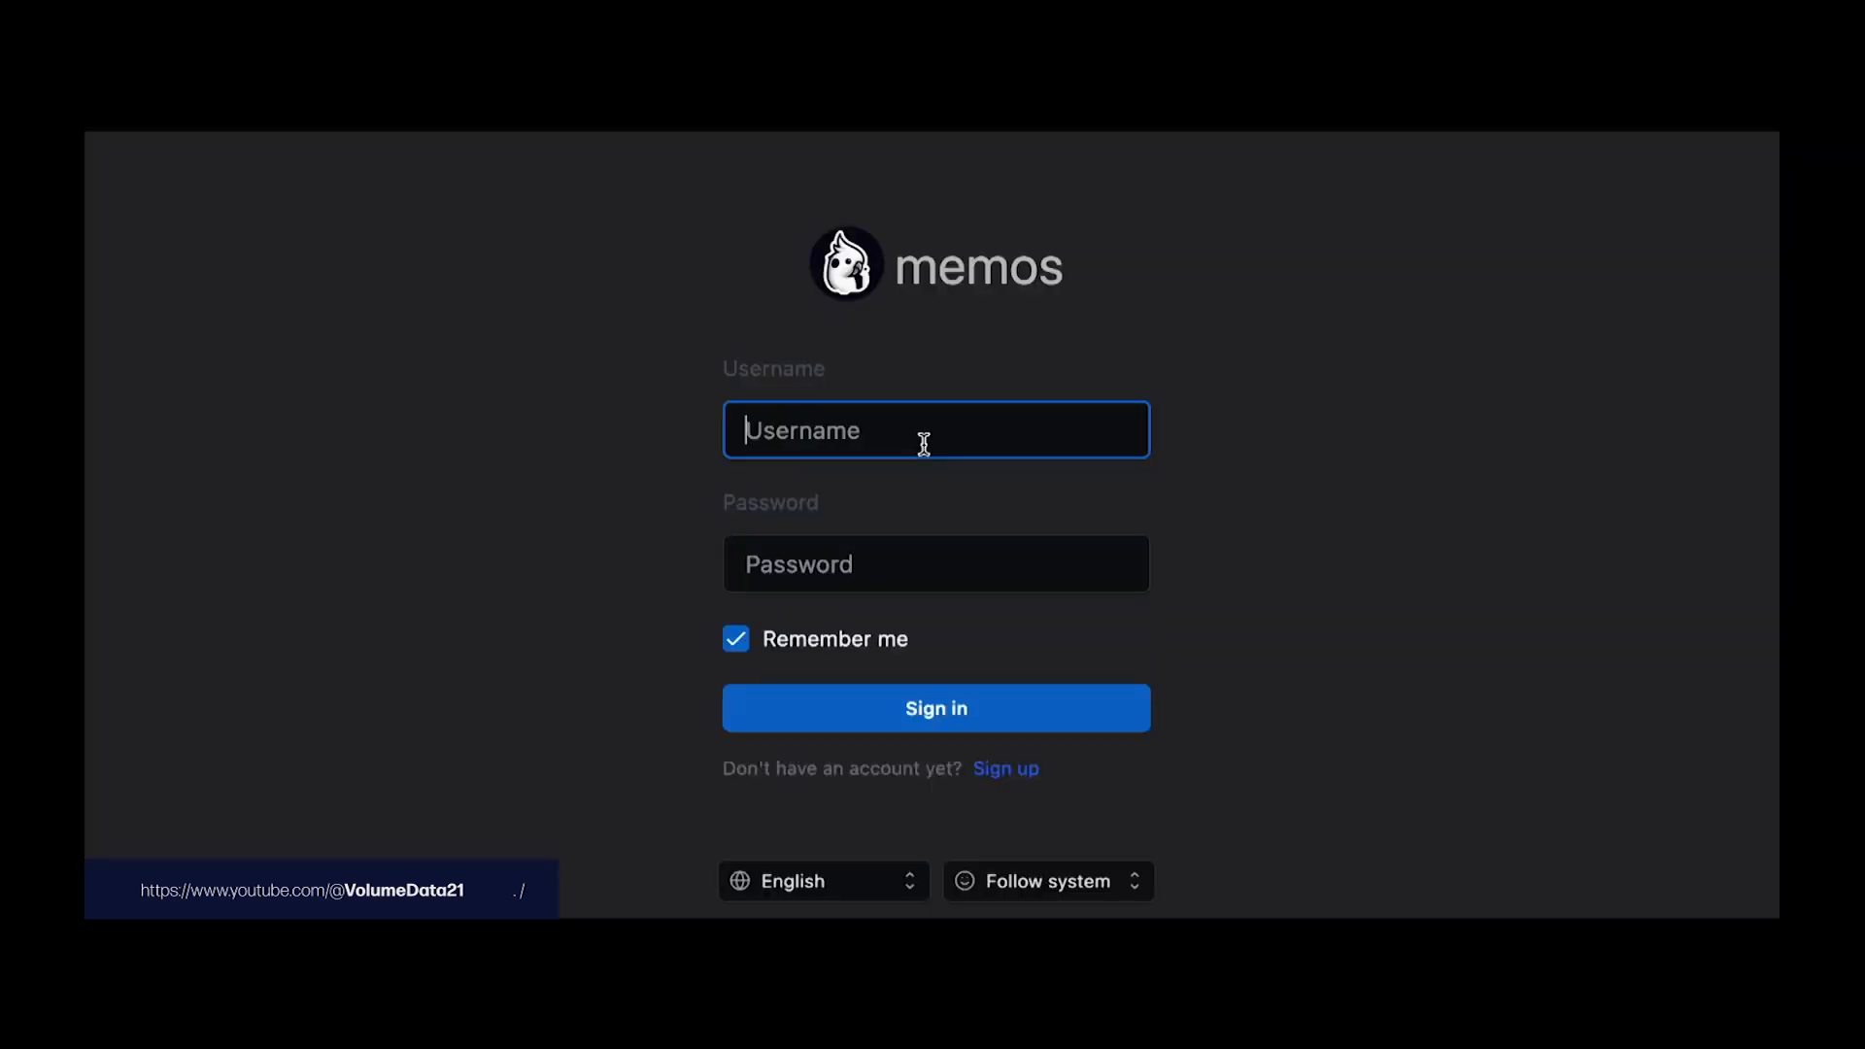
left_click(1005, 769)
left_click(929, 492)
type("dataz")
key("Tab")
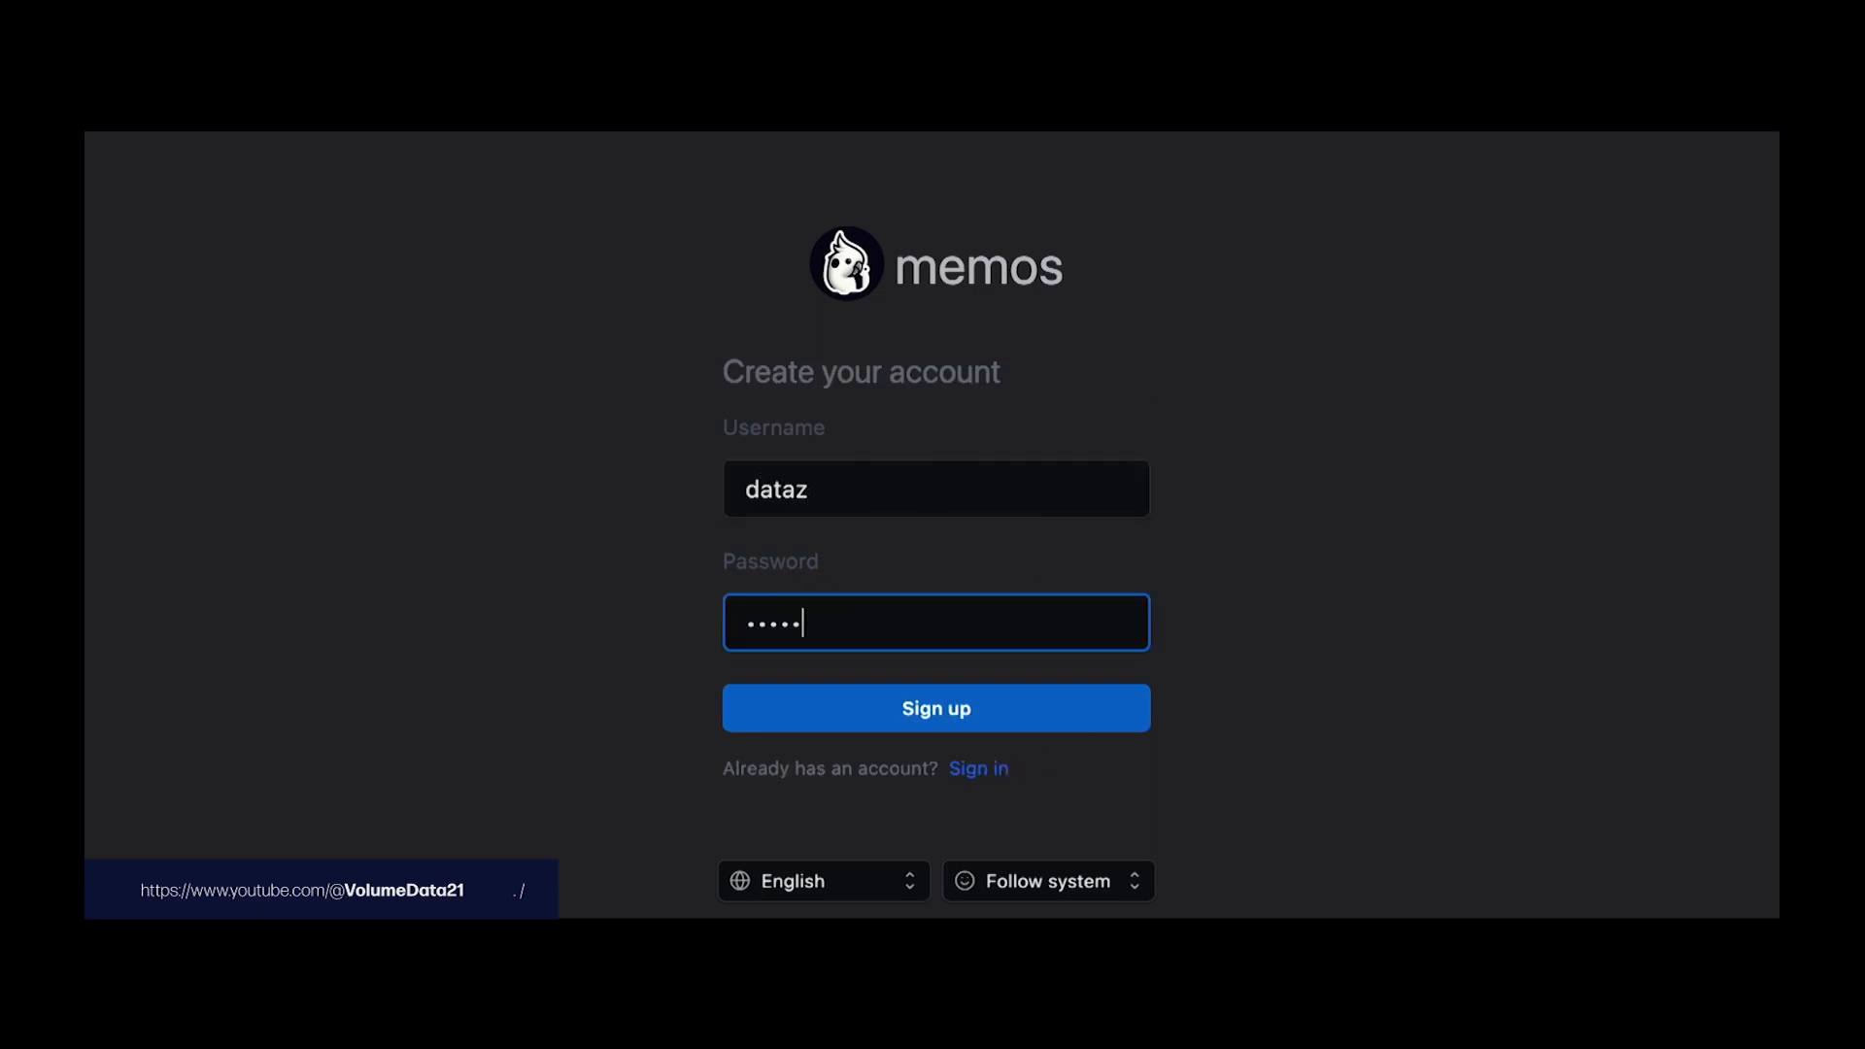
key("Return")
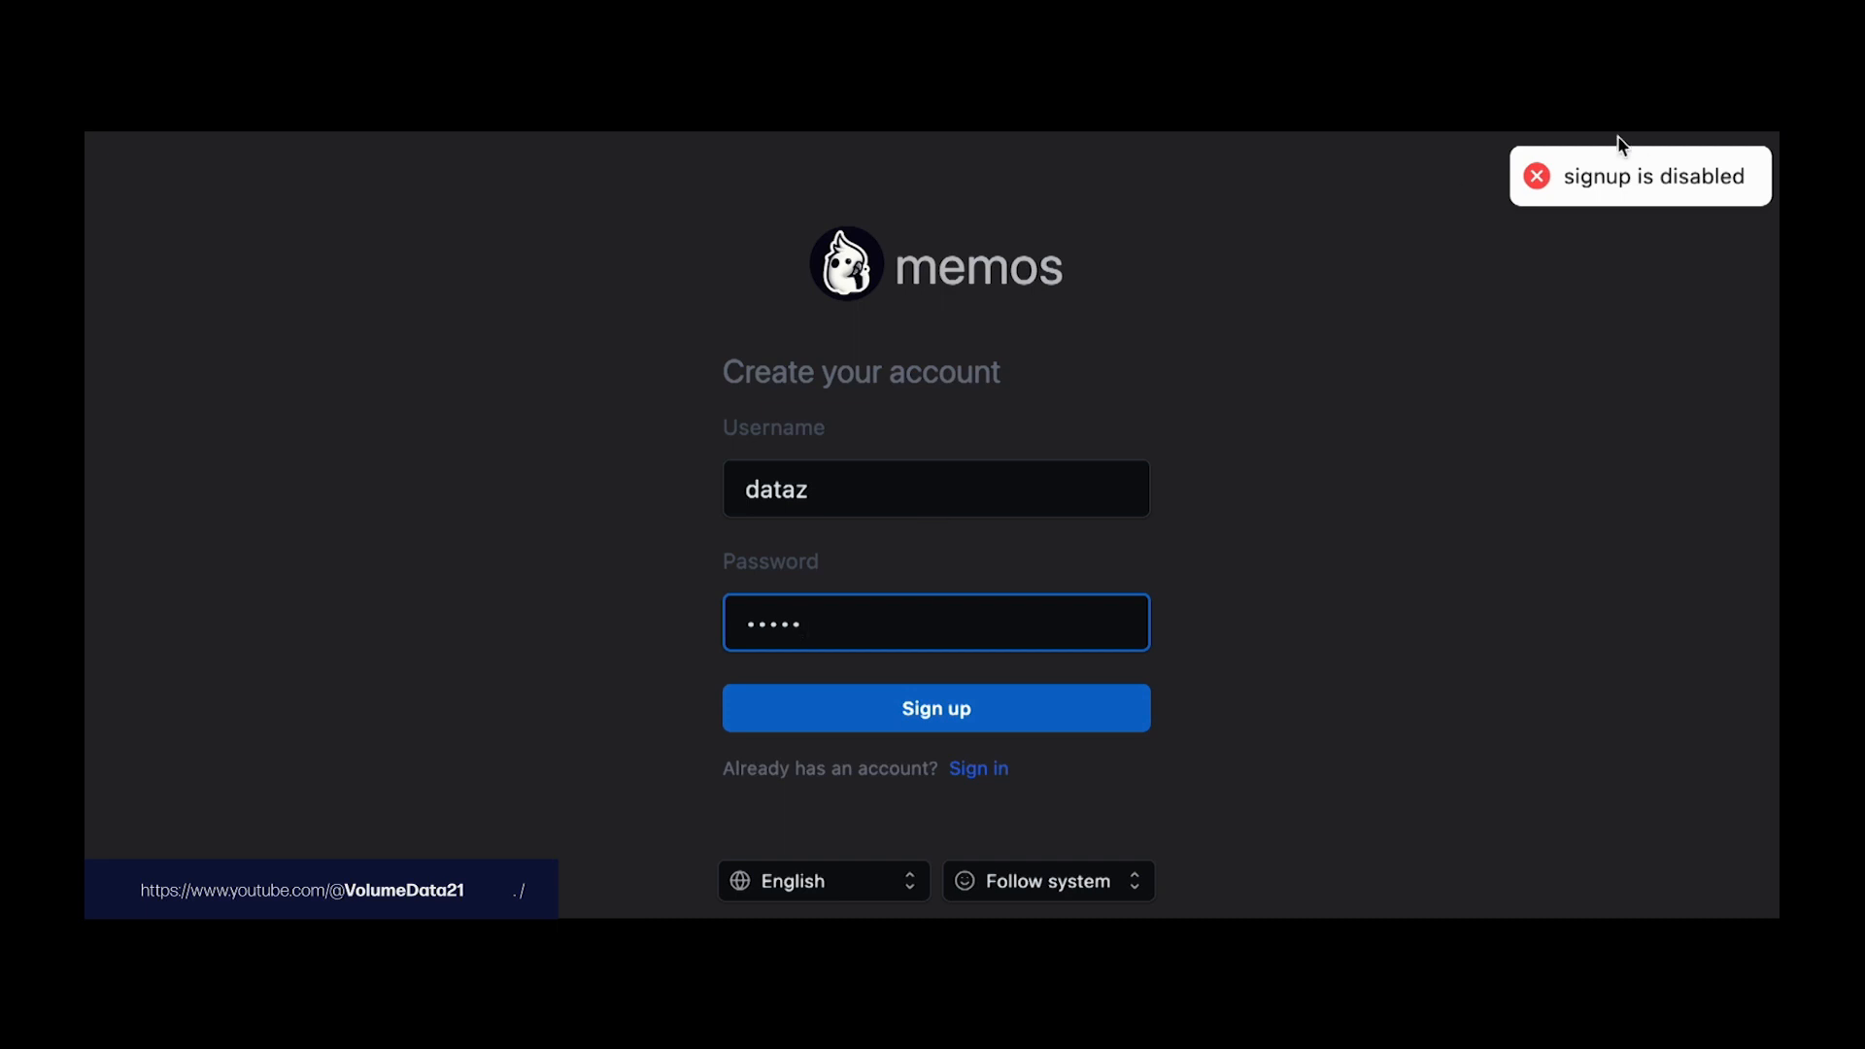
Step: Sign back in with the original admin account's credentials
double_click(1061, 483)
type("memoz")
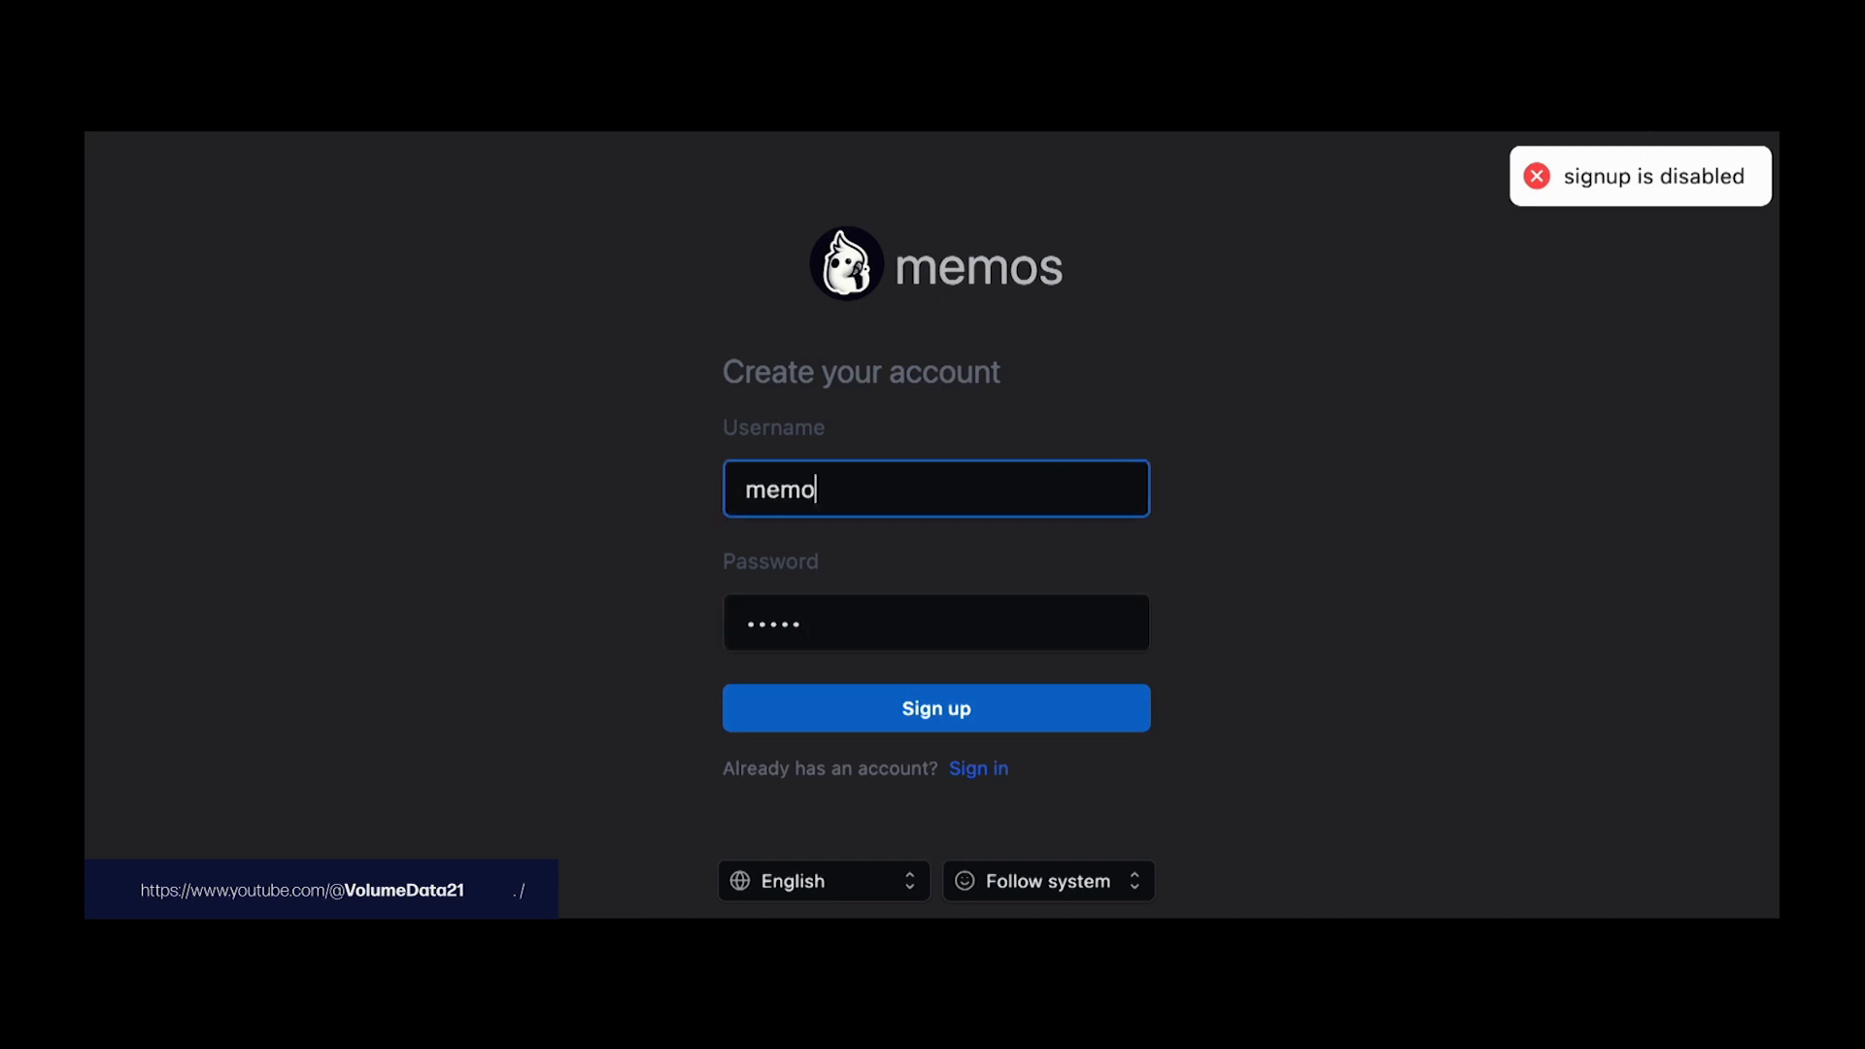
key("Tab")
type("•••••")
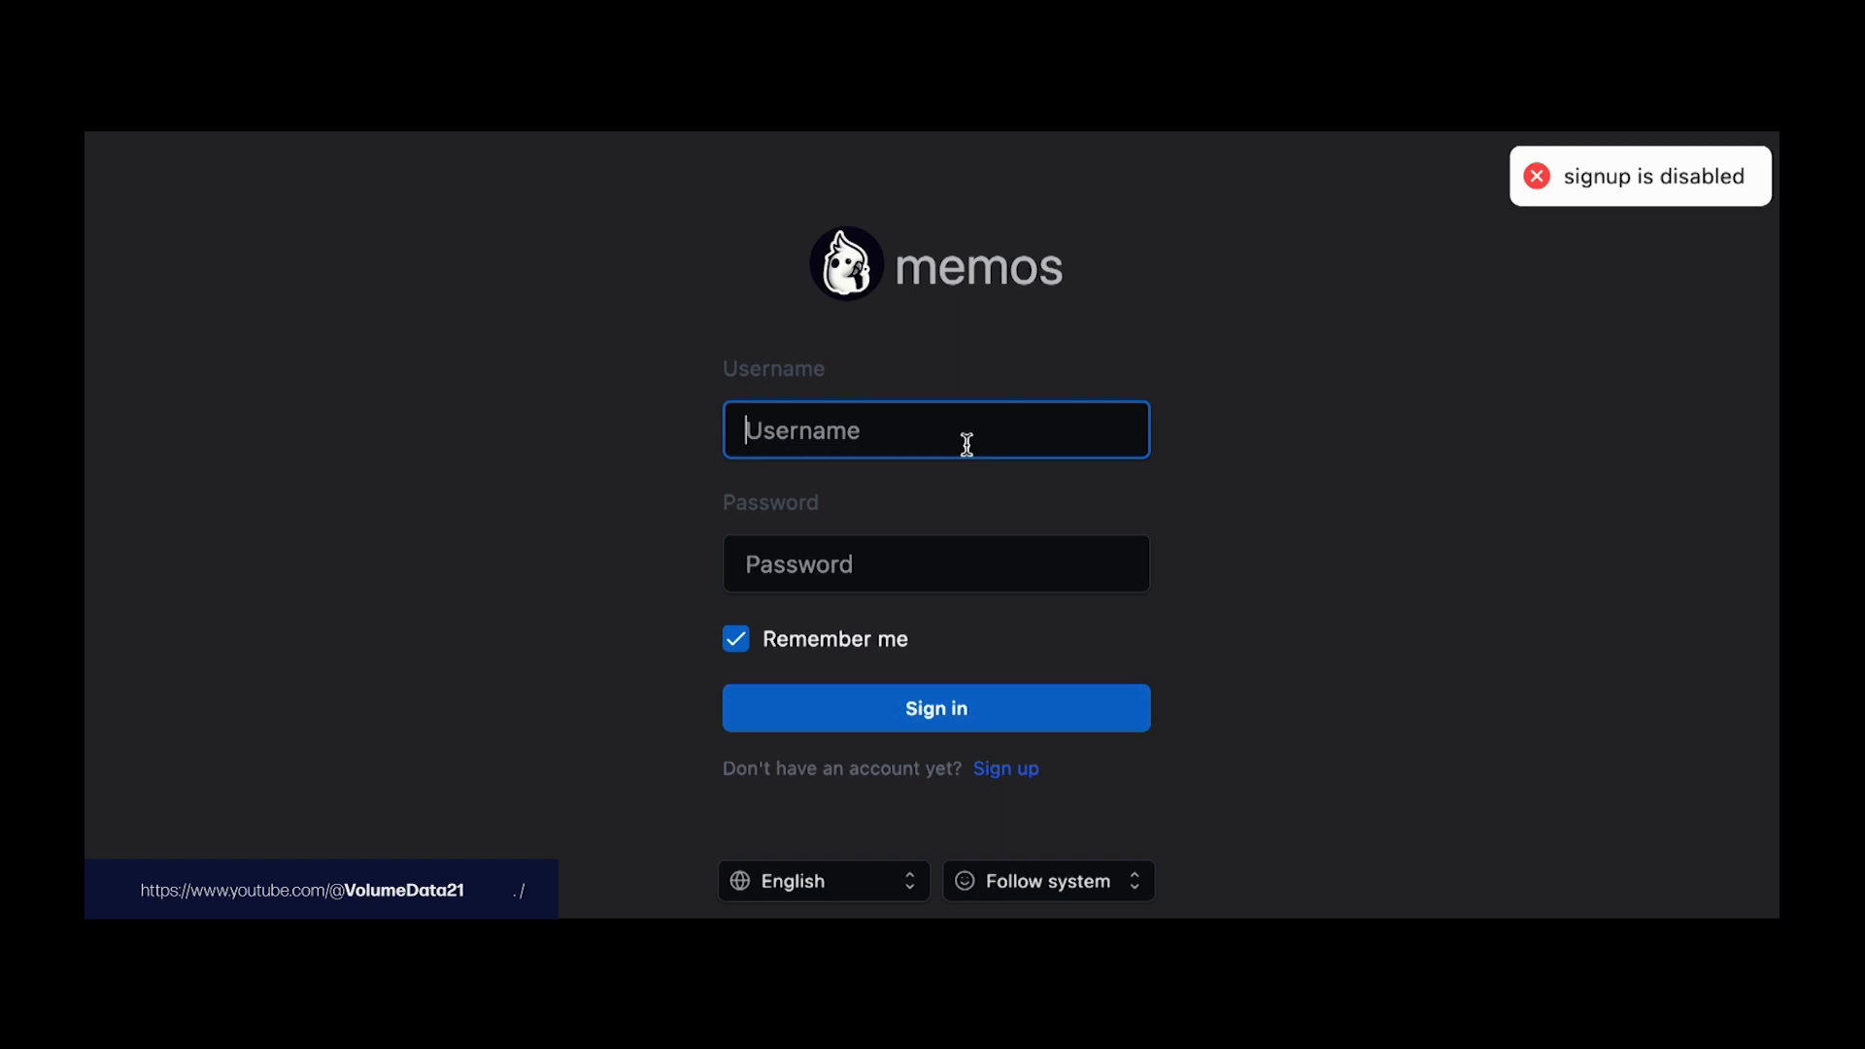
type("memoz")
key("Tab")
type("•••••")
key("Return")
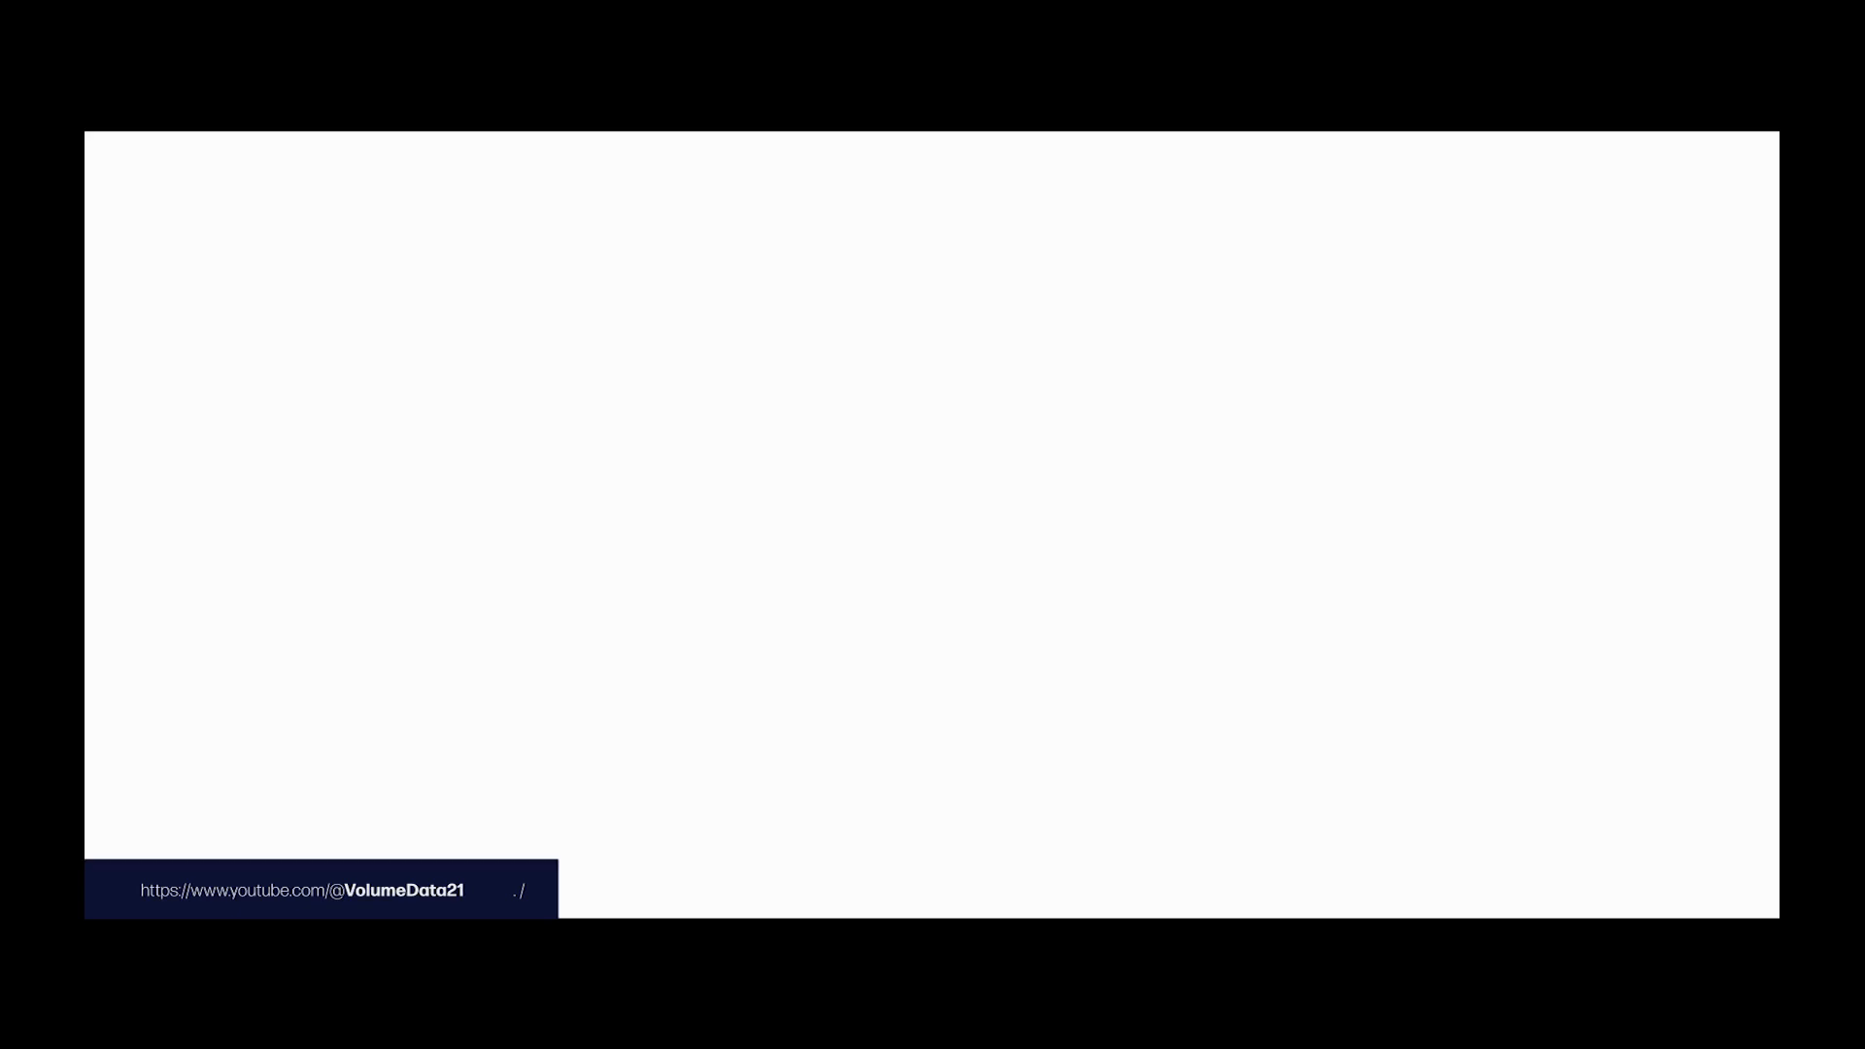
Step: Browse the Preferences, Member and System settings, ending on Member
left_click(315, 679)
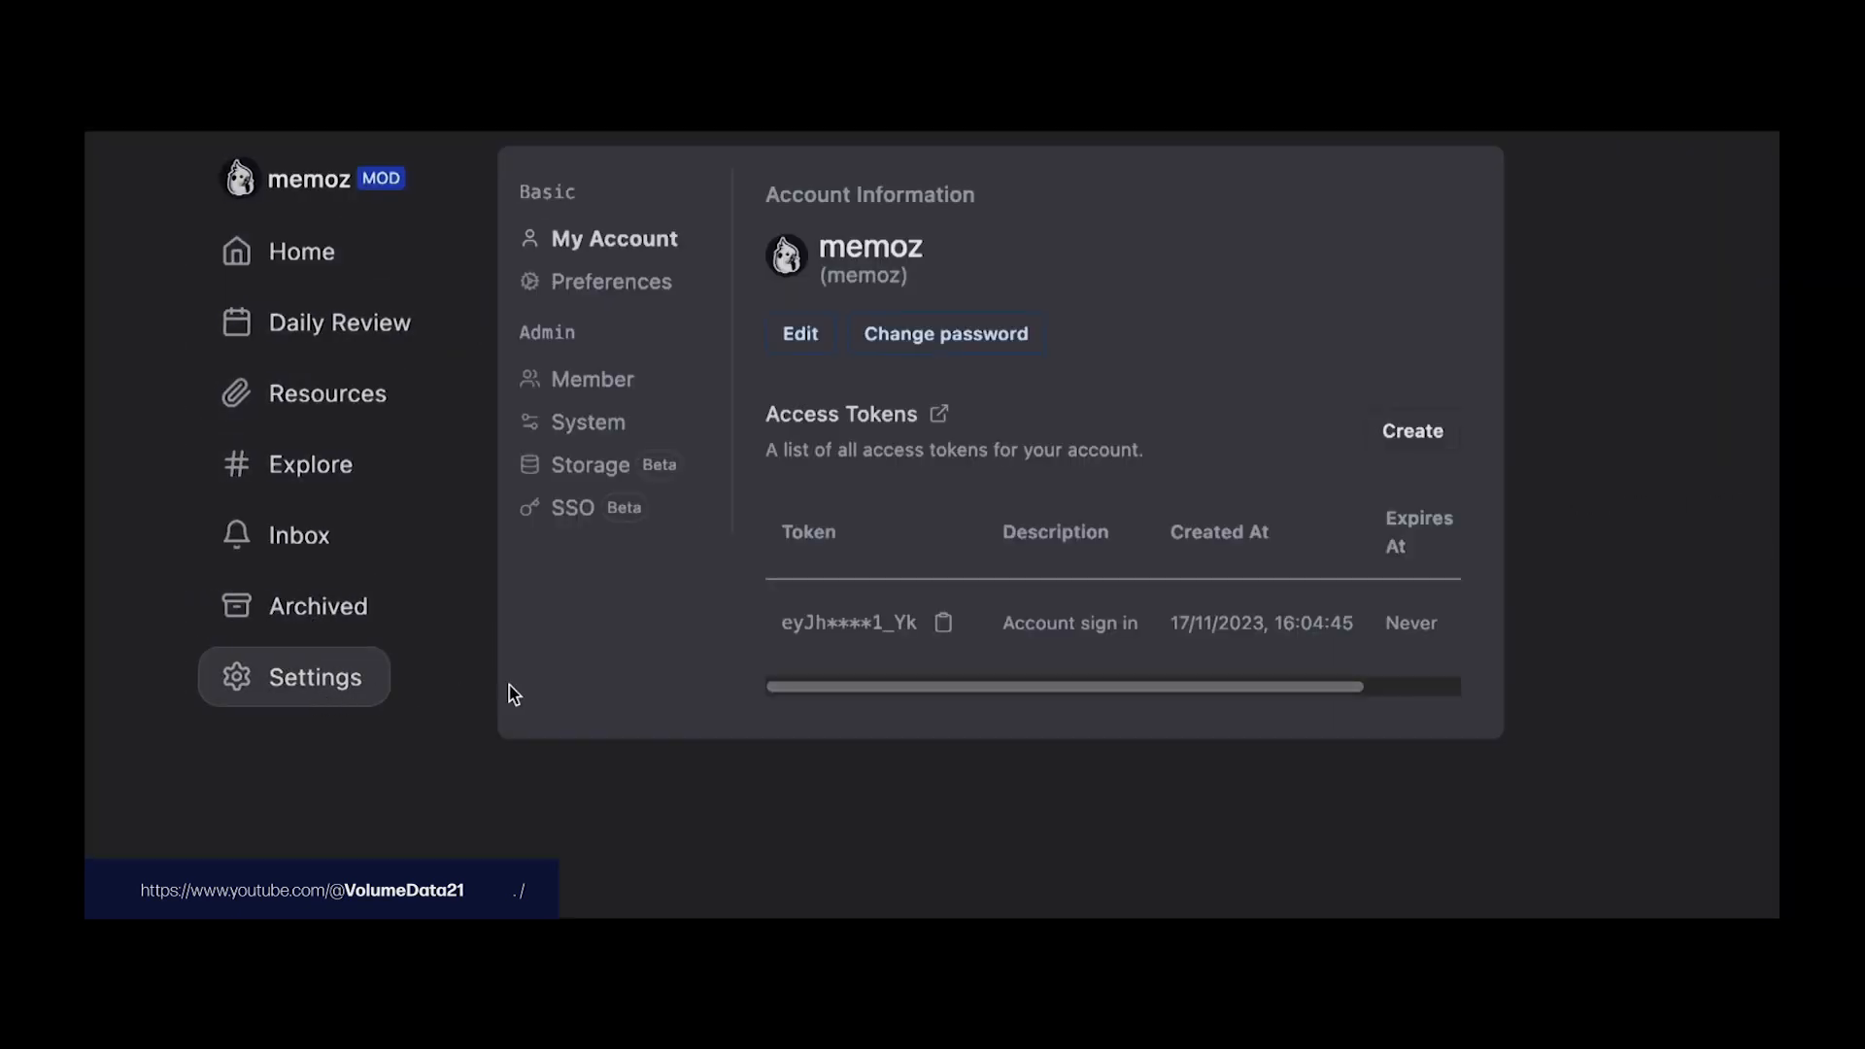
left_click(594, 285)
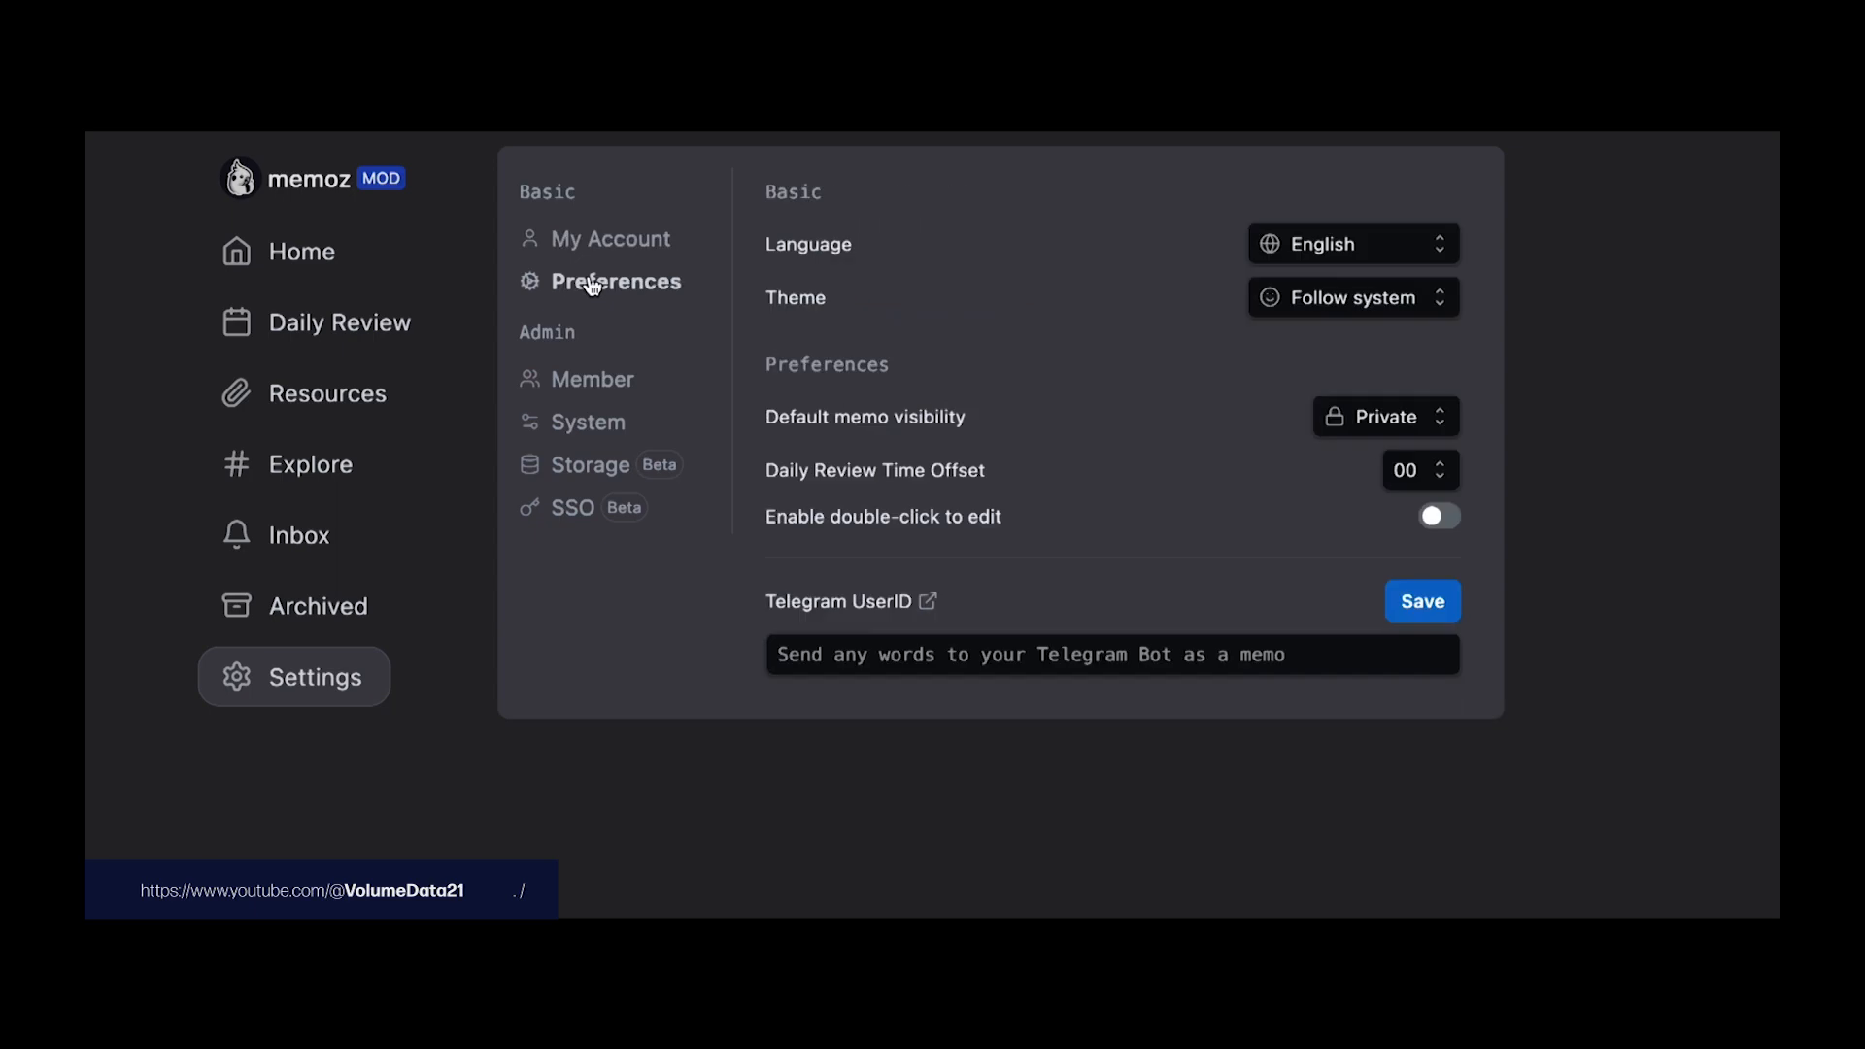
left_click(590, 378)
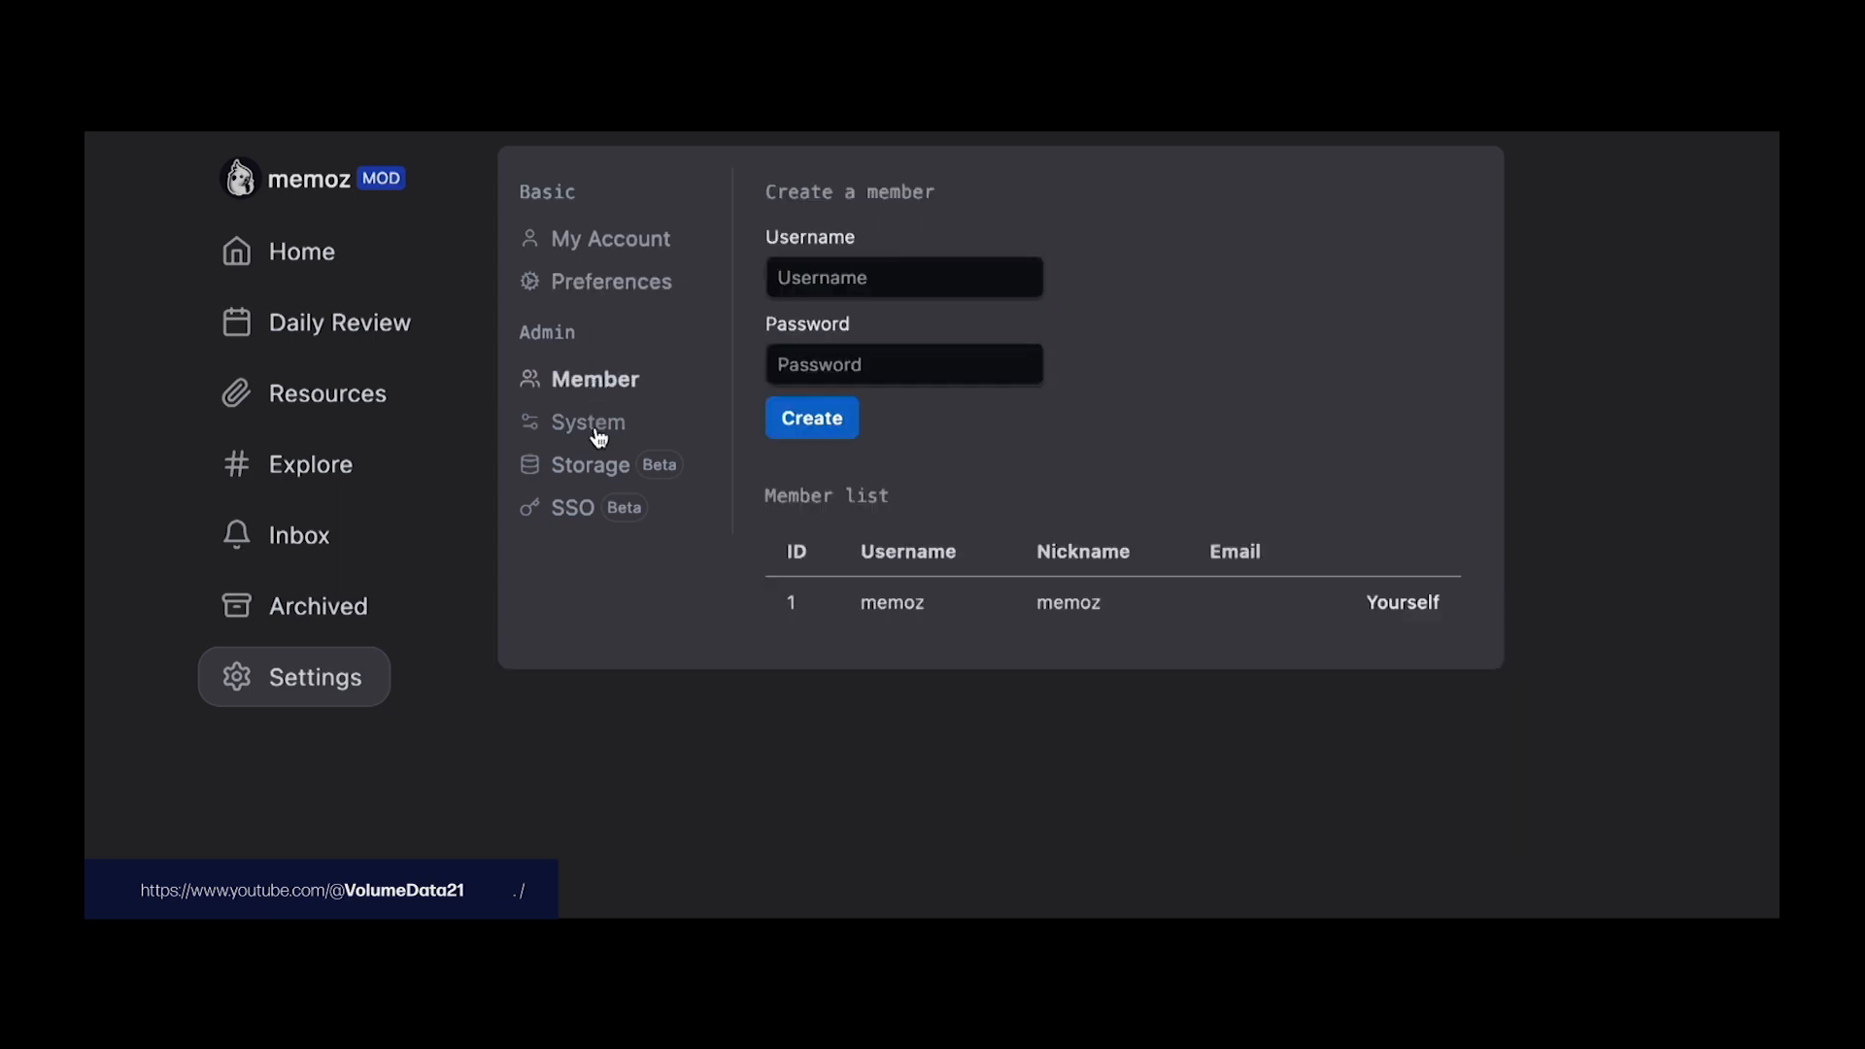
left_click(603, 427)
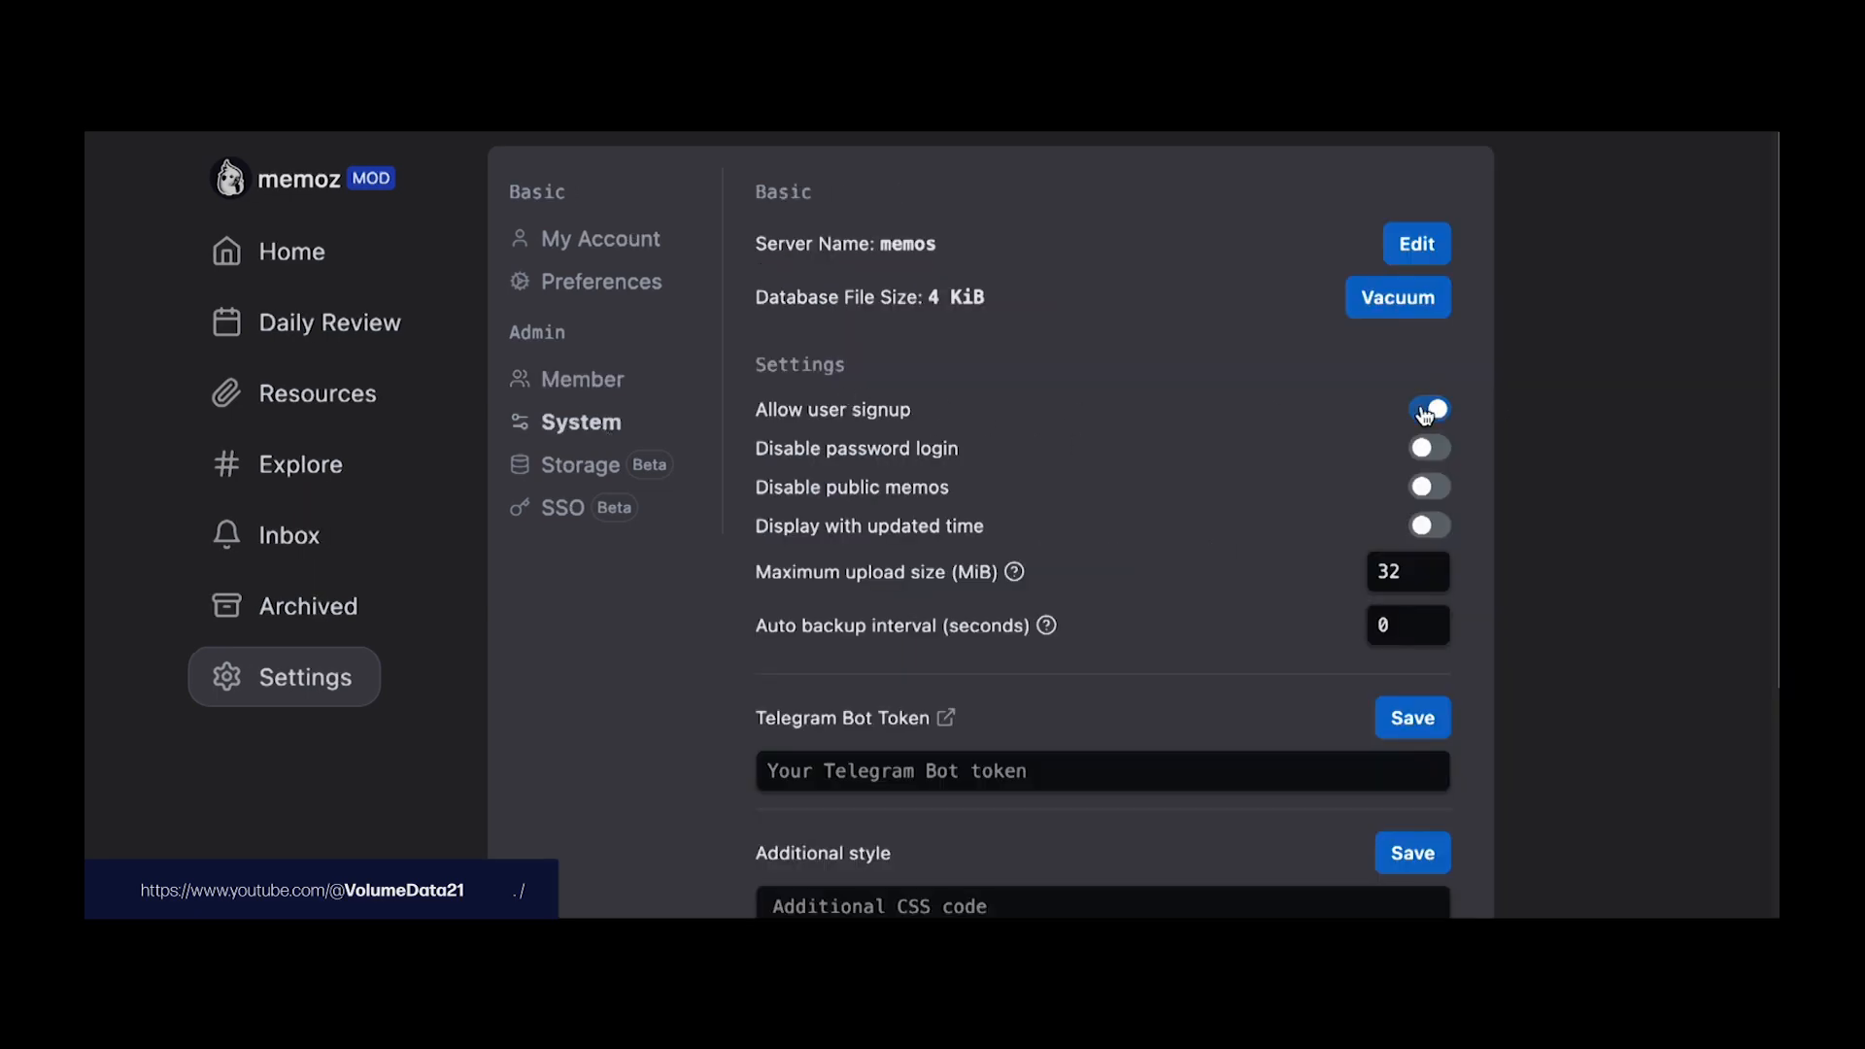
left_click(595, 391)
Step: Create a new member with a username and password
left_click(989, 279)
type("d")
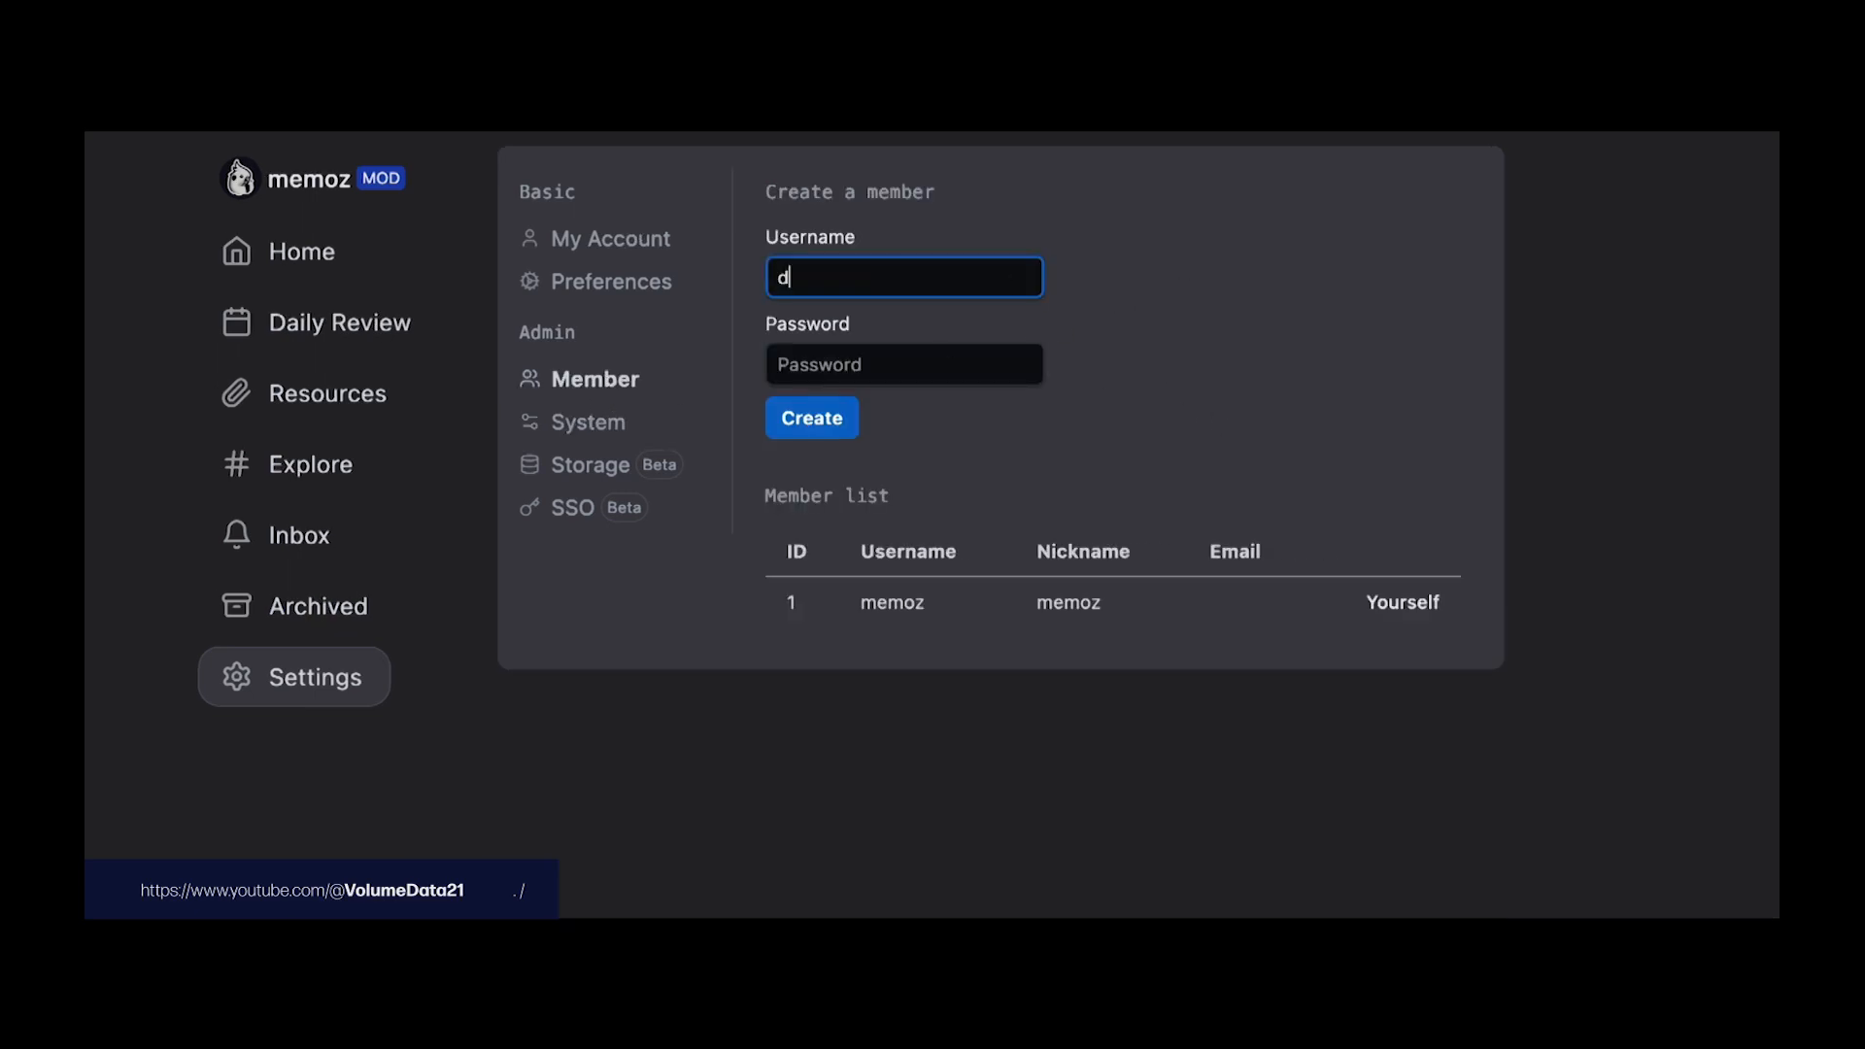
type("ataz")
key("Tab")
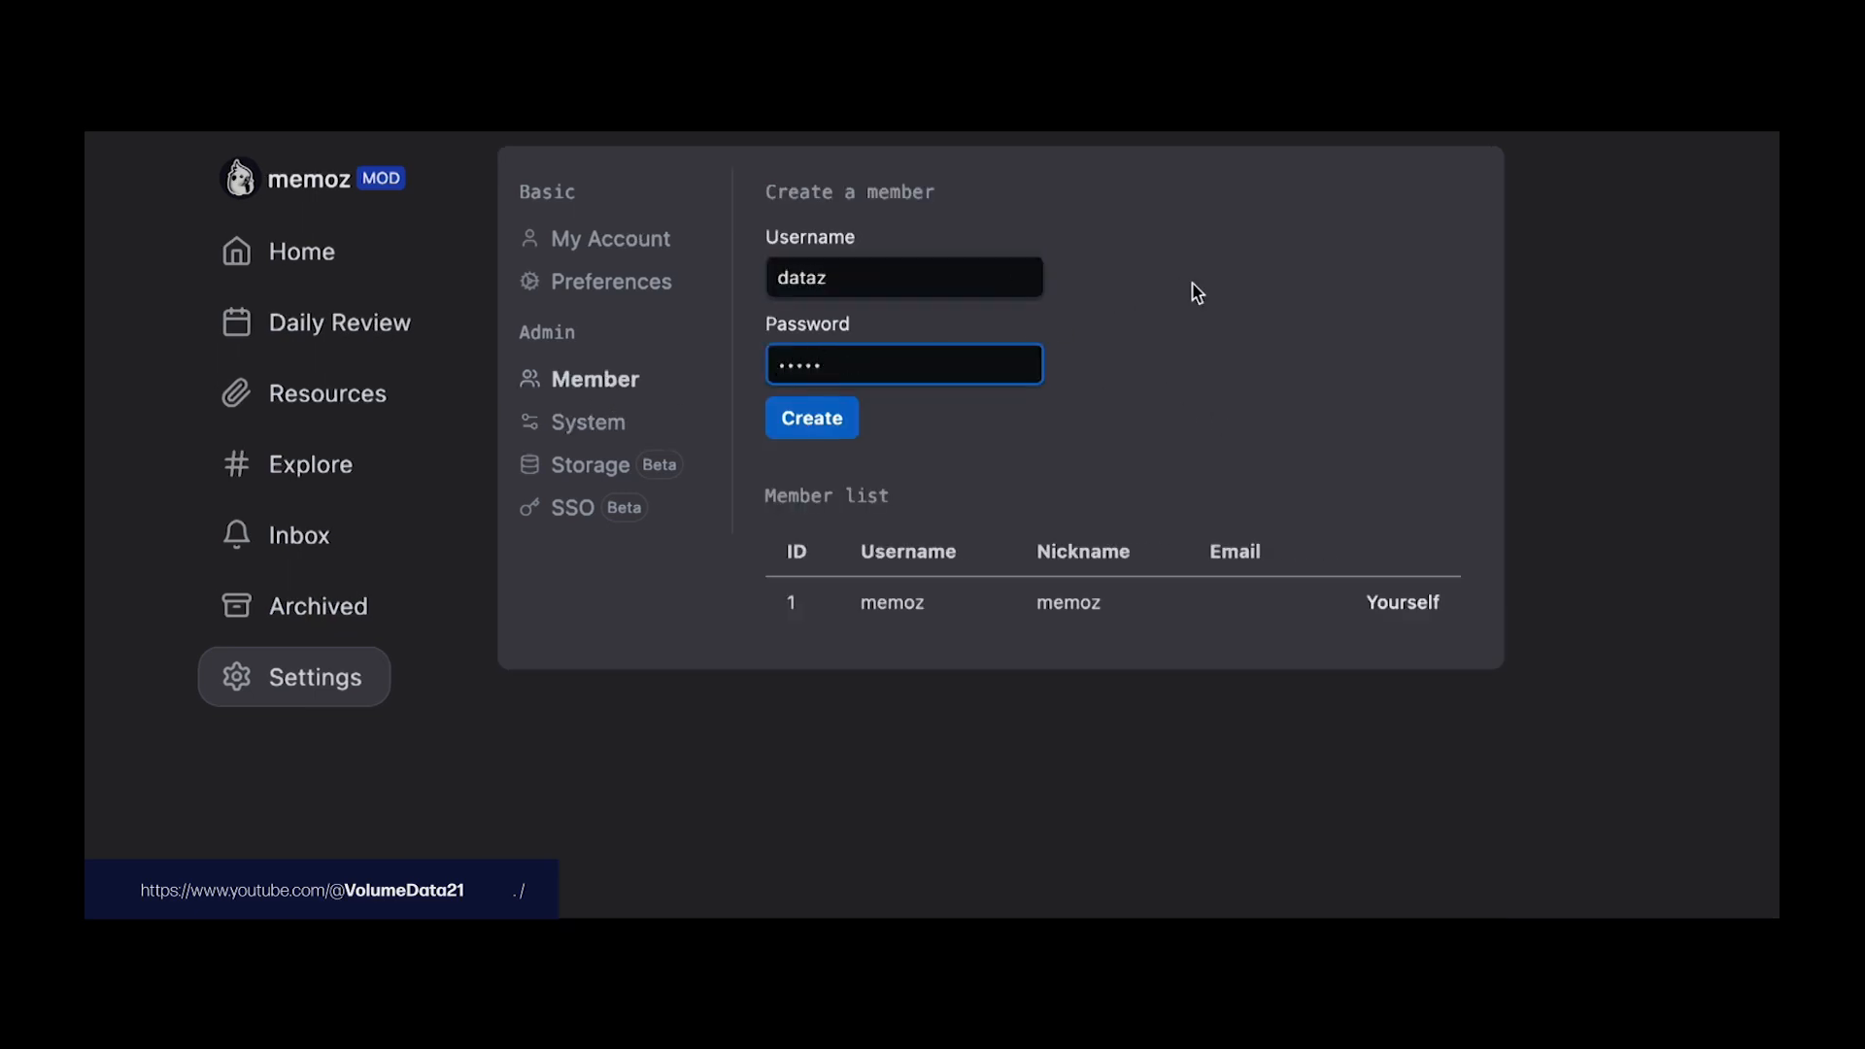
left_click(811, 420)
Step: Sign out of the admin account and sign in as the new member
left_click(321, 195)
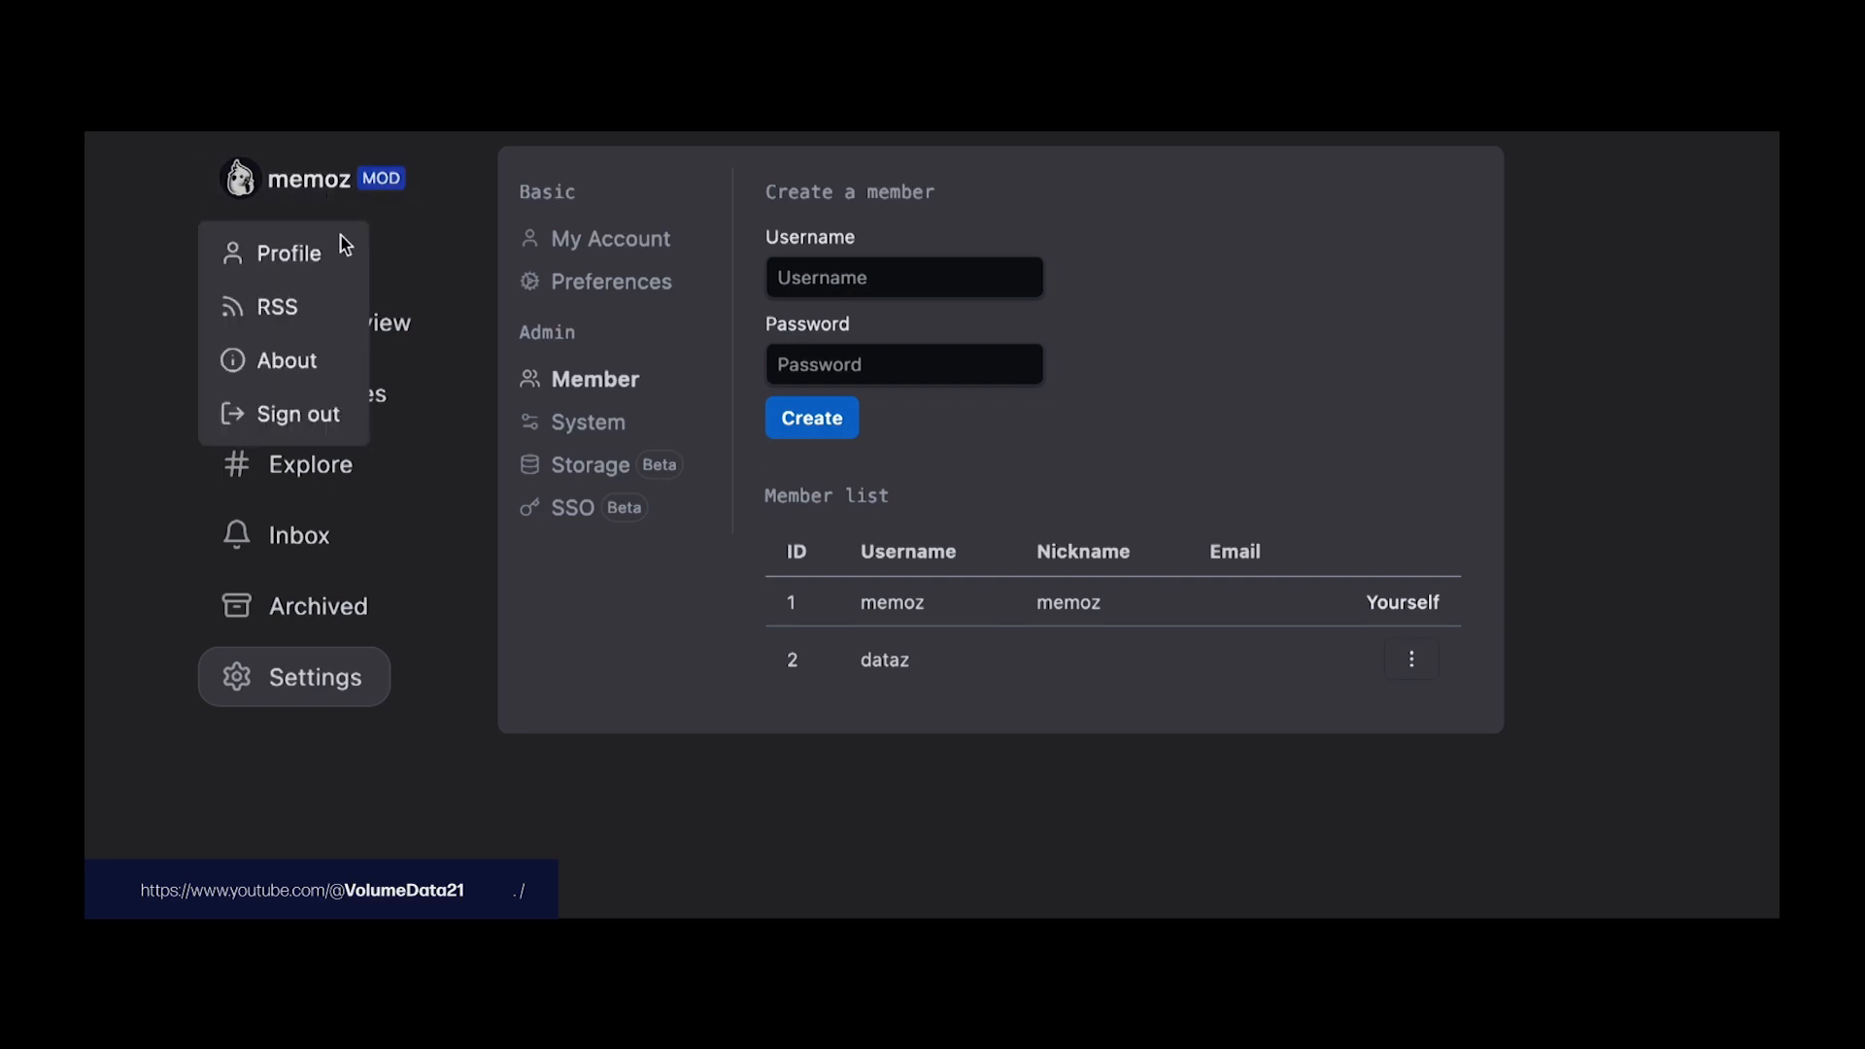
left_click(331, 432)
left_click(898, 429)
key("Tab")
key("Return")
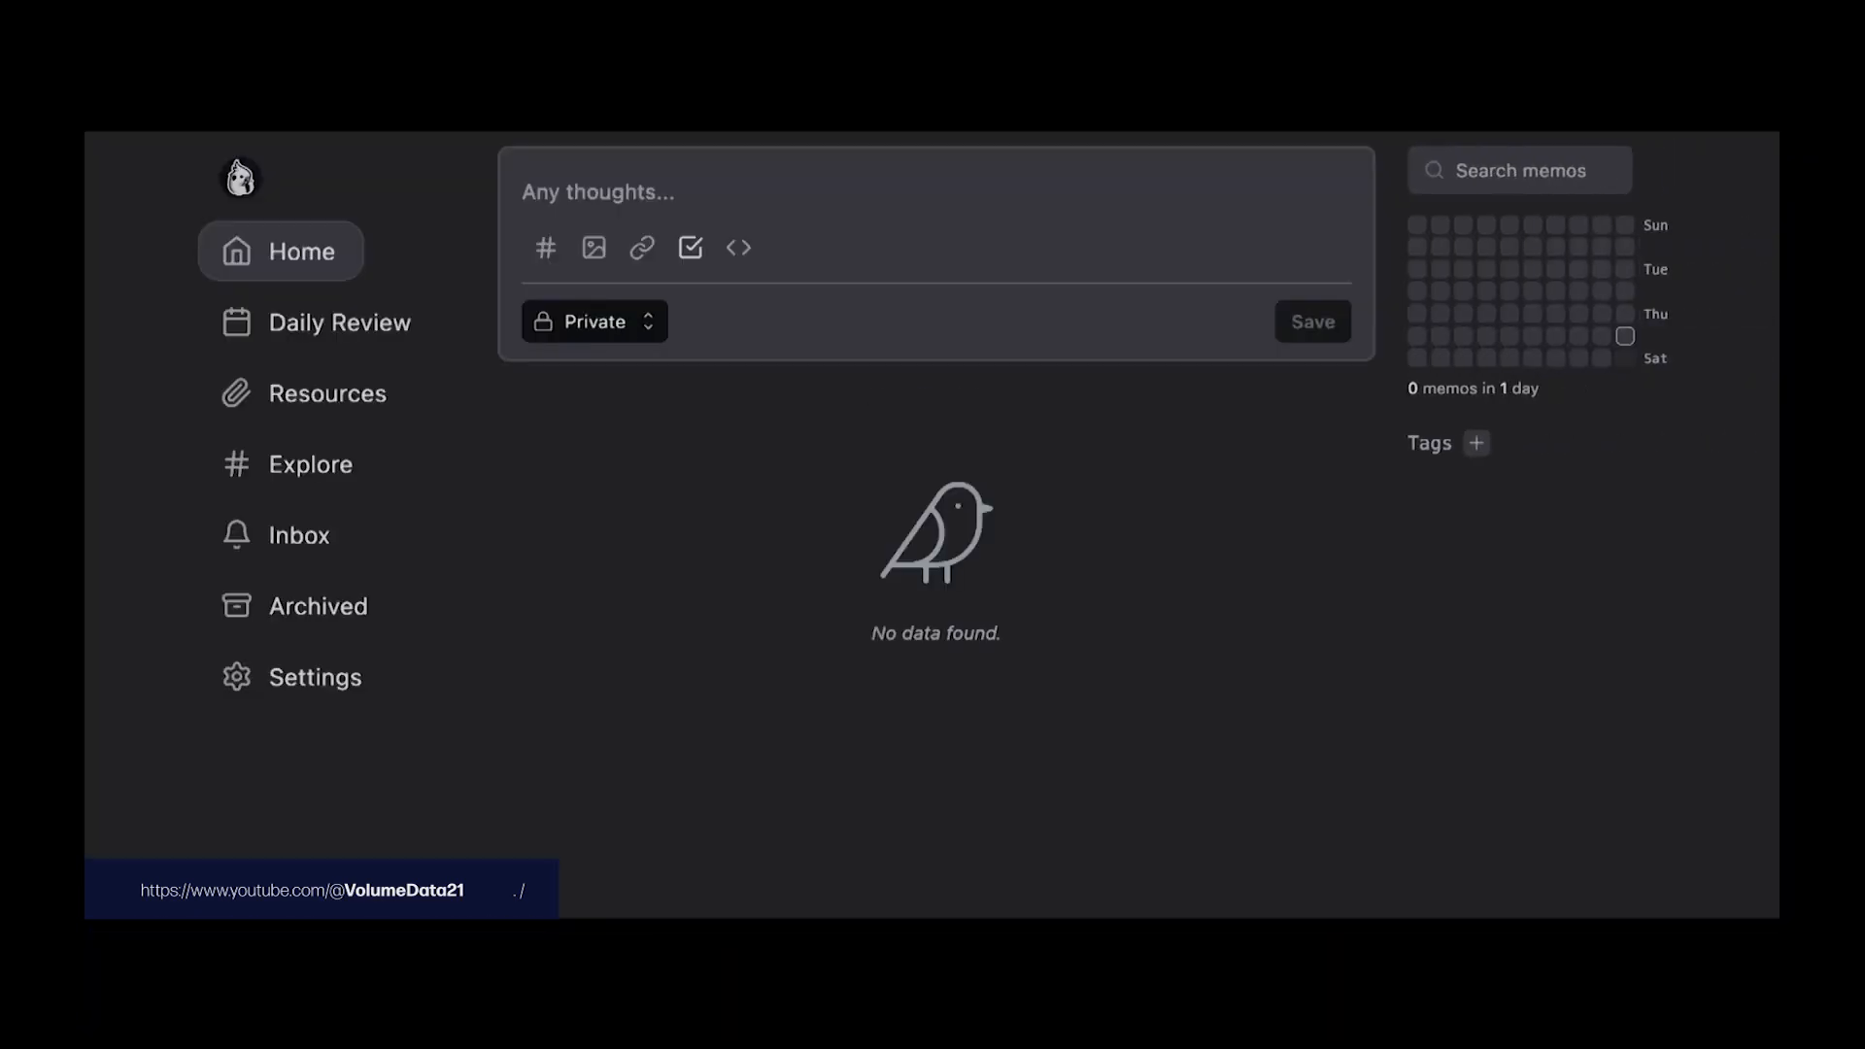
Step: Post a memo saying 'hi'
left_click(1026, 193)
type("hi")
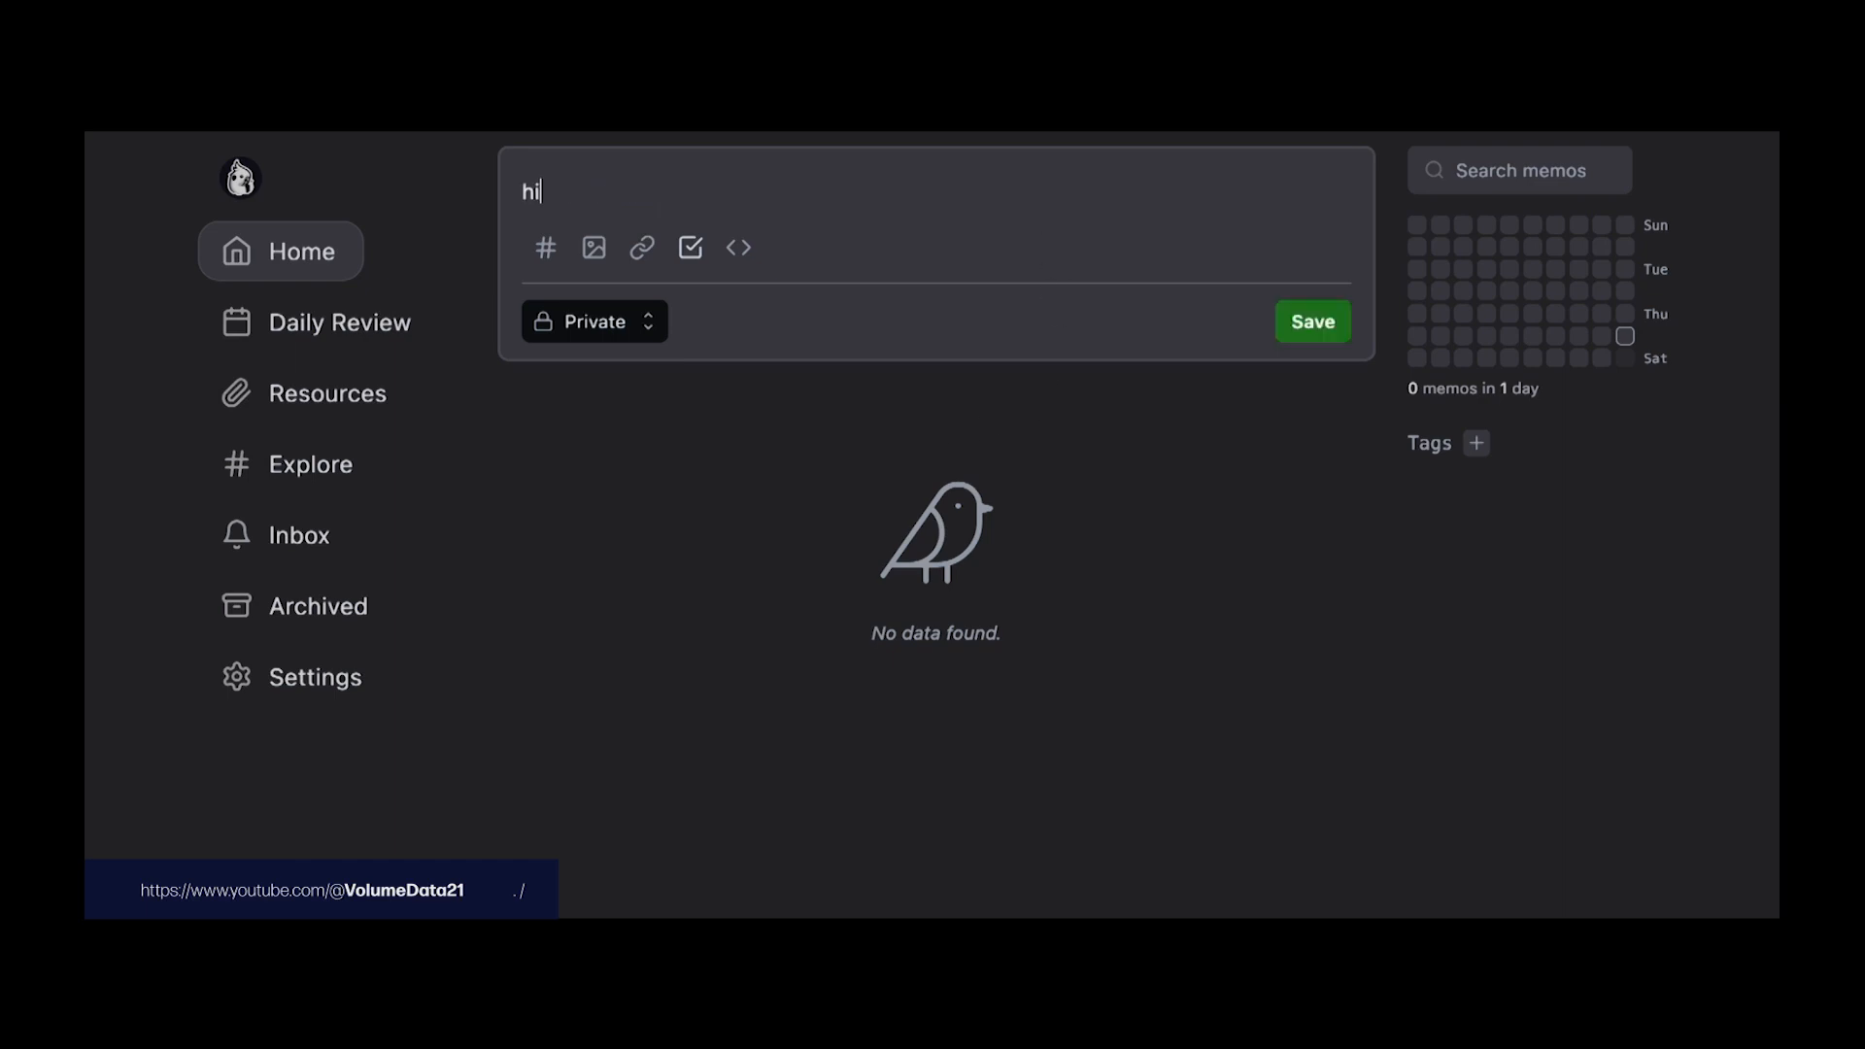
left_click(1313, 321)
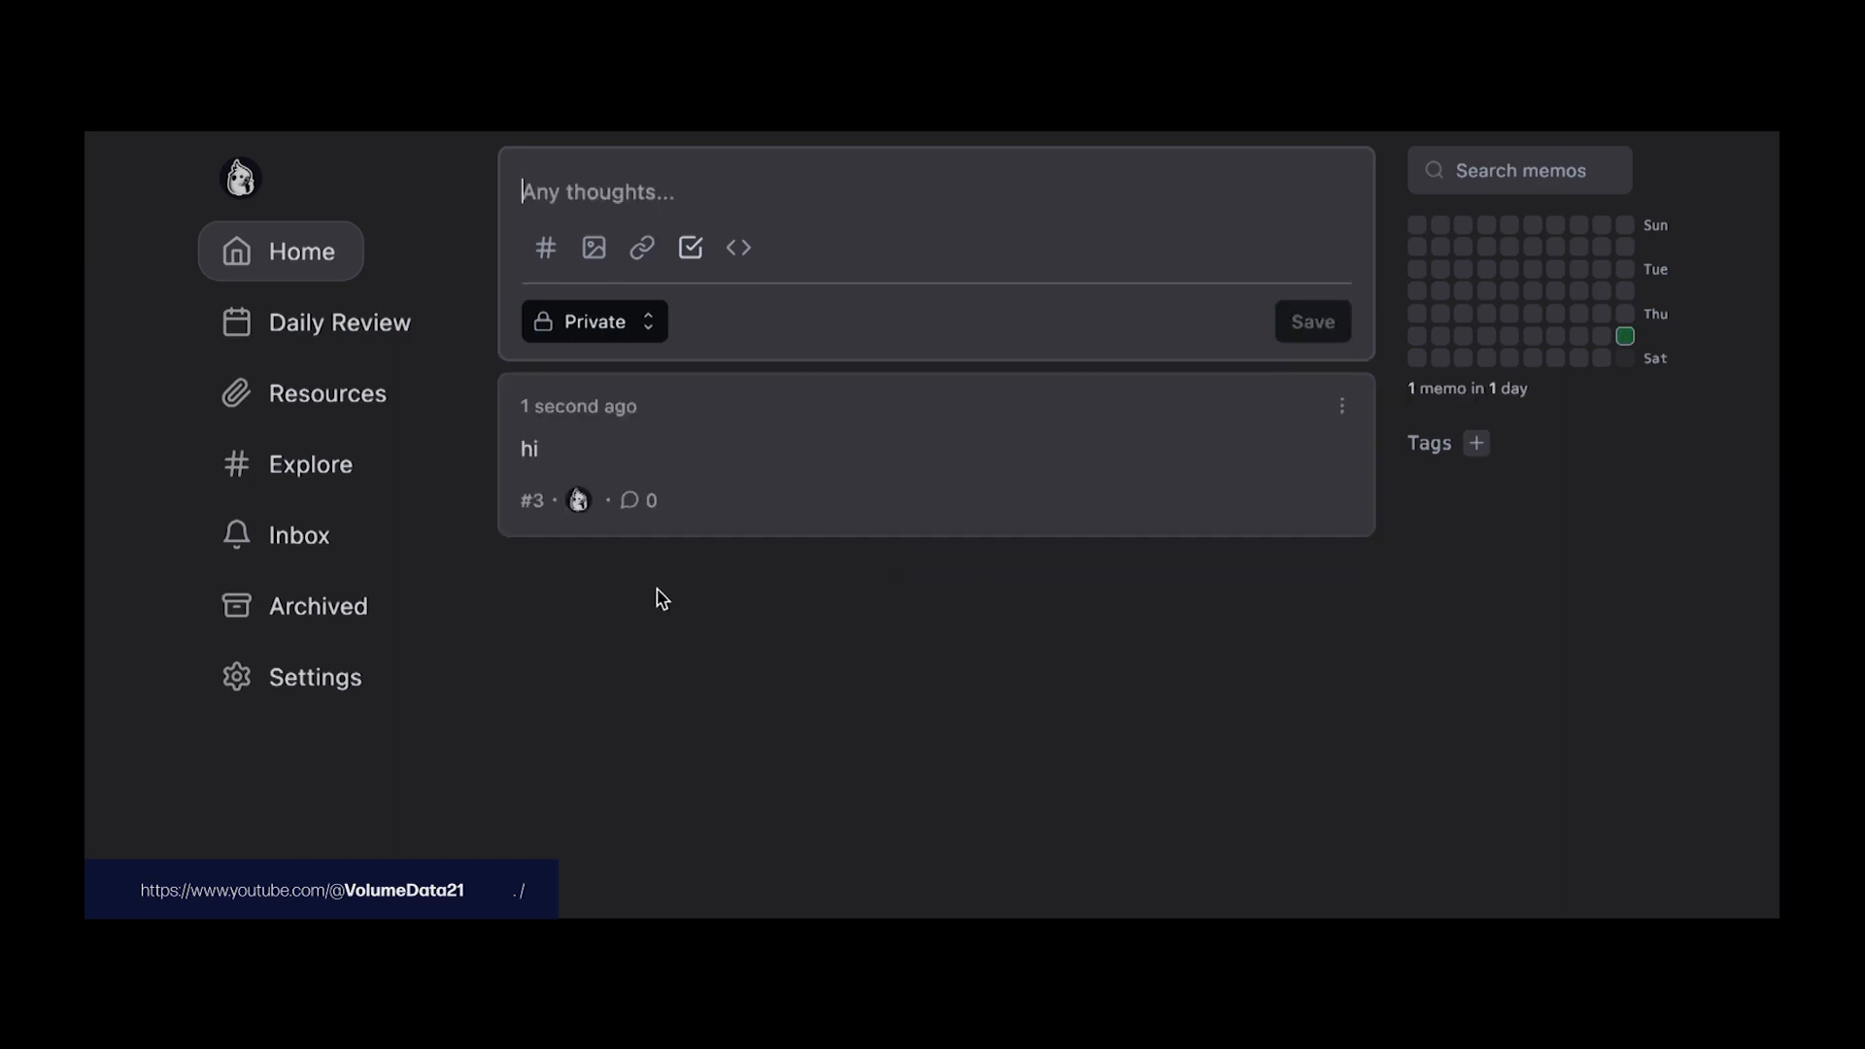
Step: View Explore's public memos, return Home, then open the user's profile
left_click(306, 485)
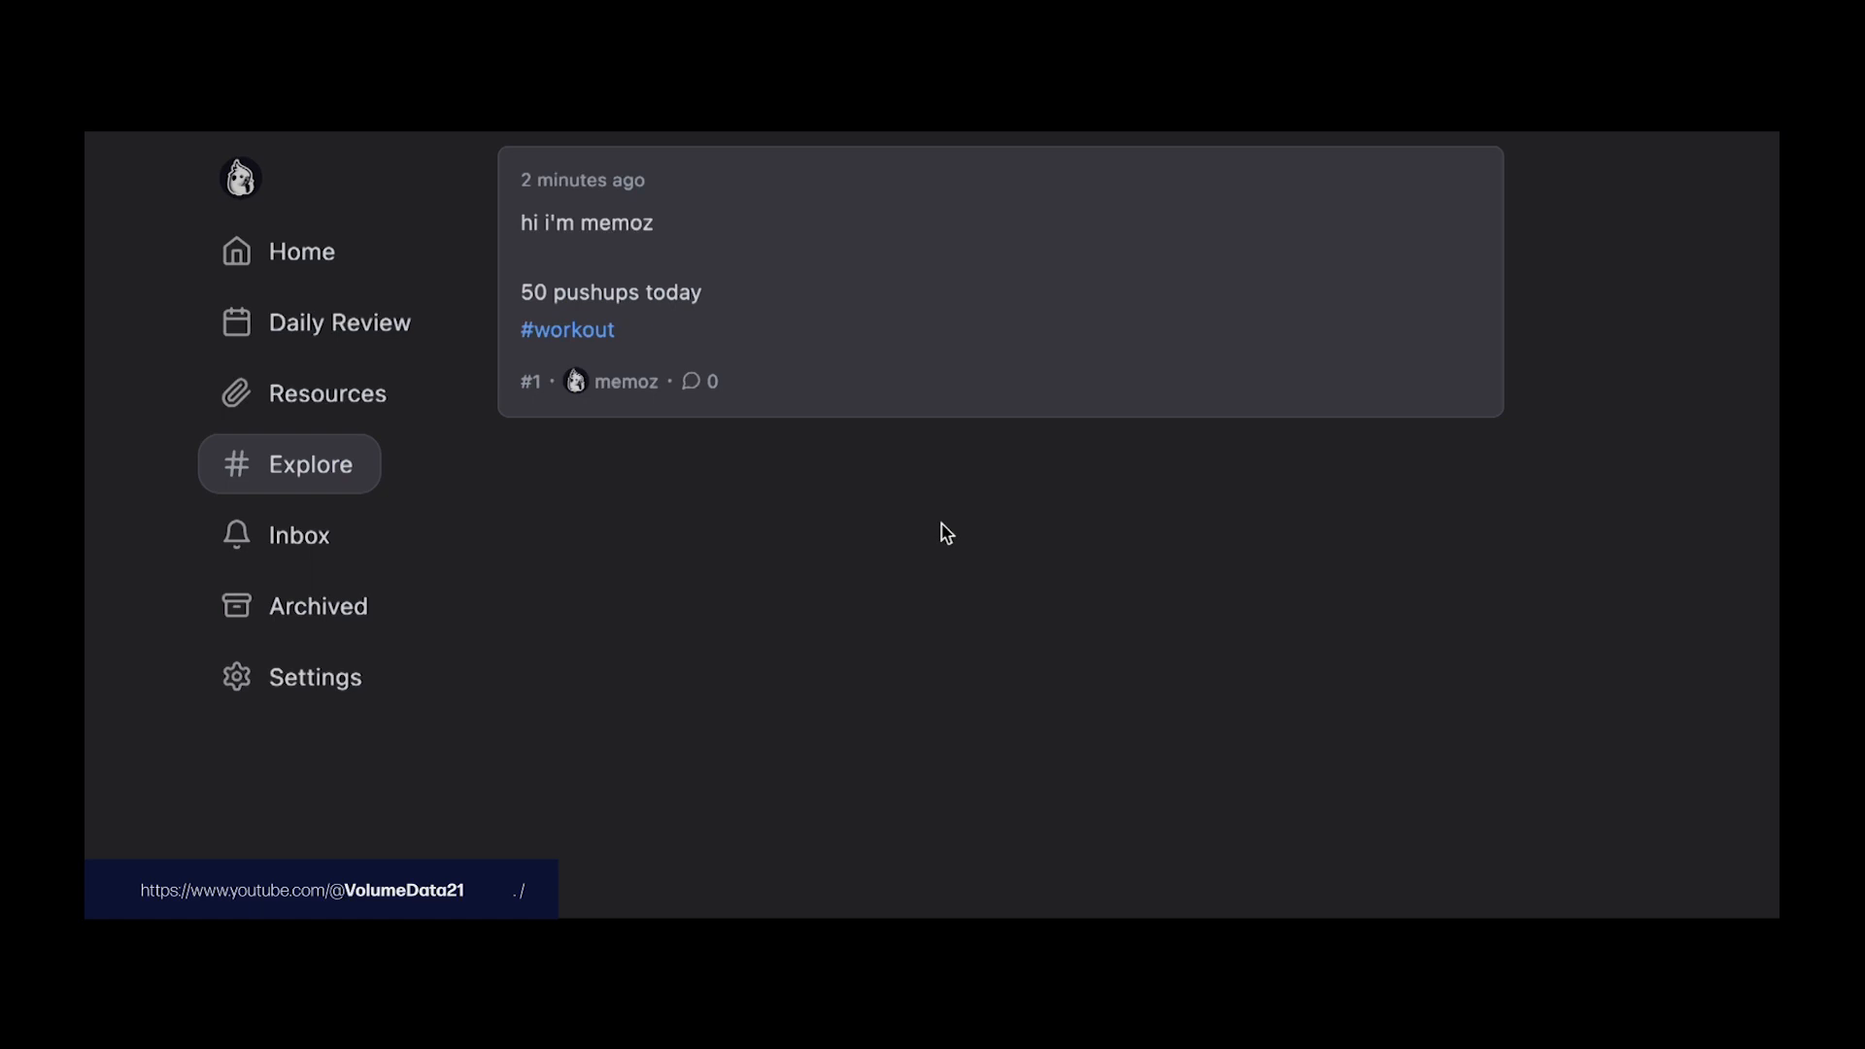
left_click(355, 259)
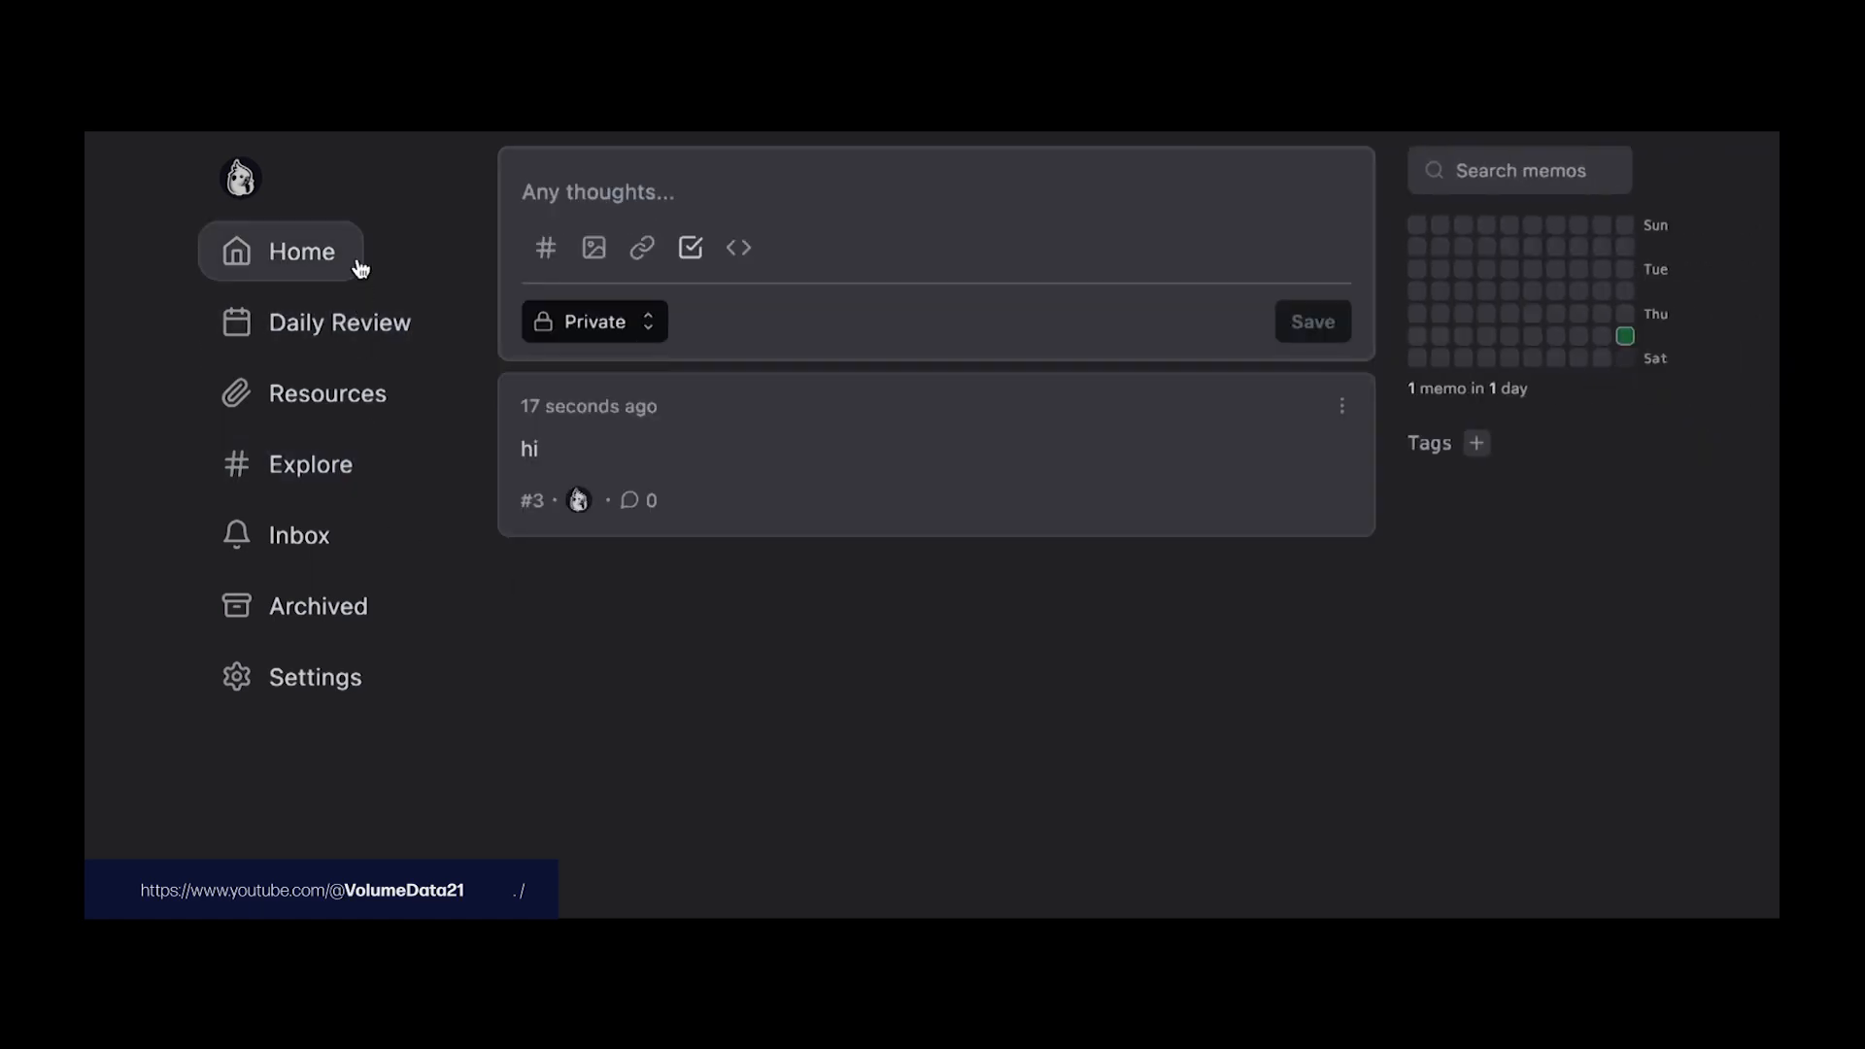
left_click(243, 179)
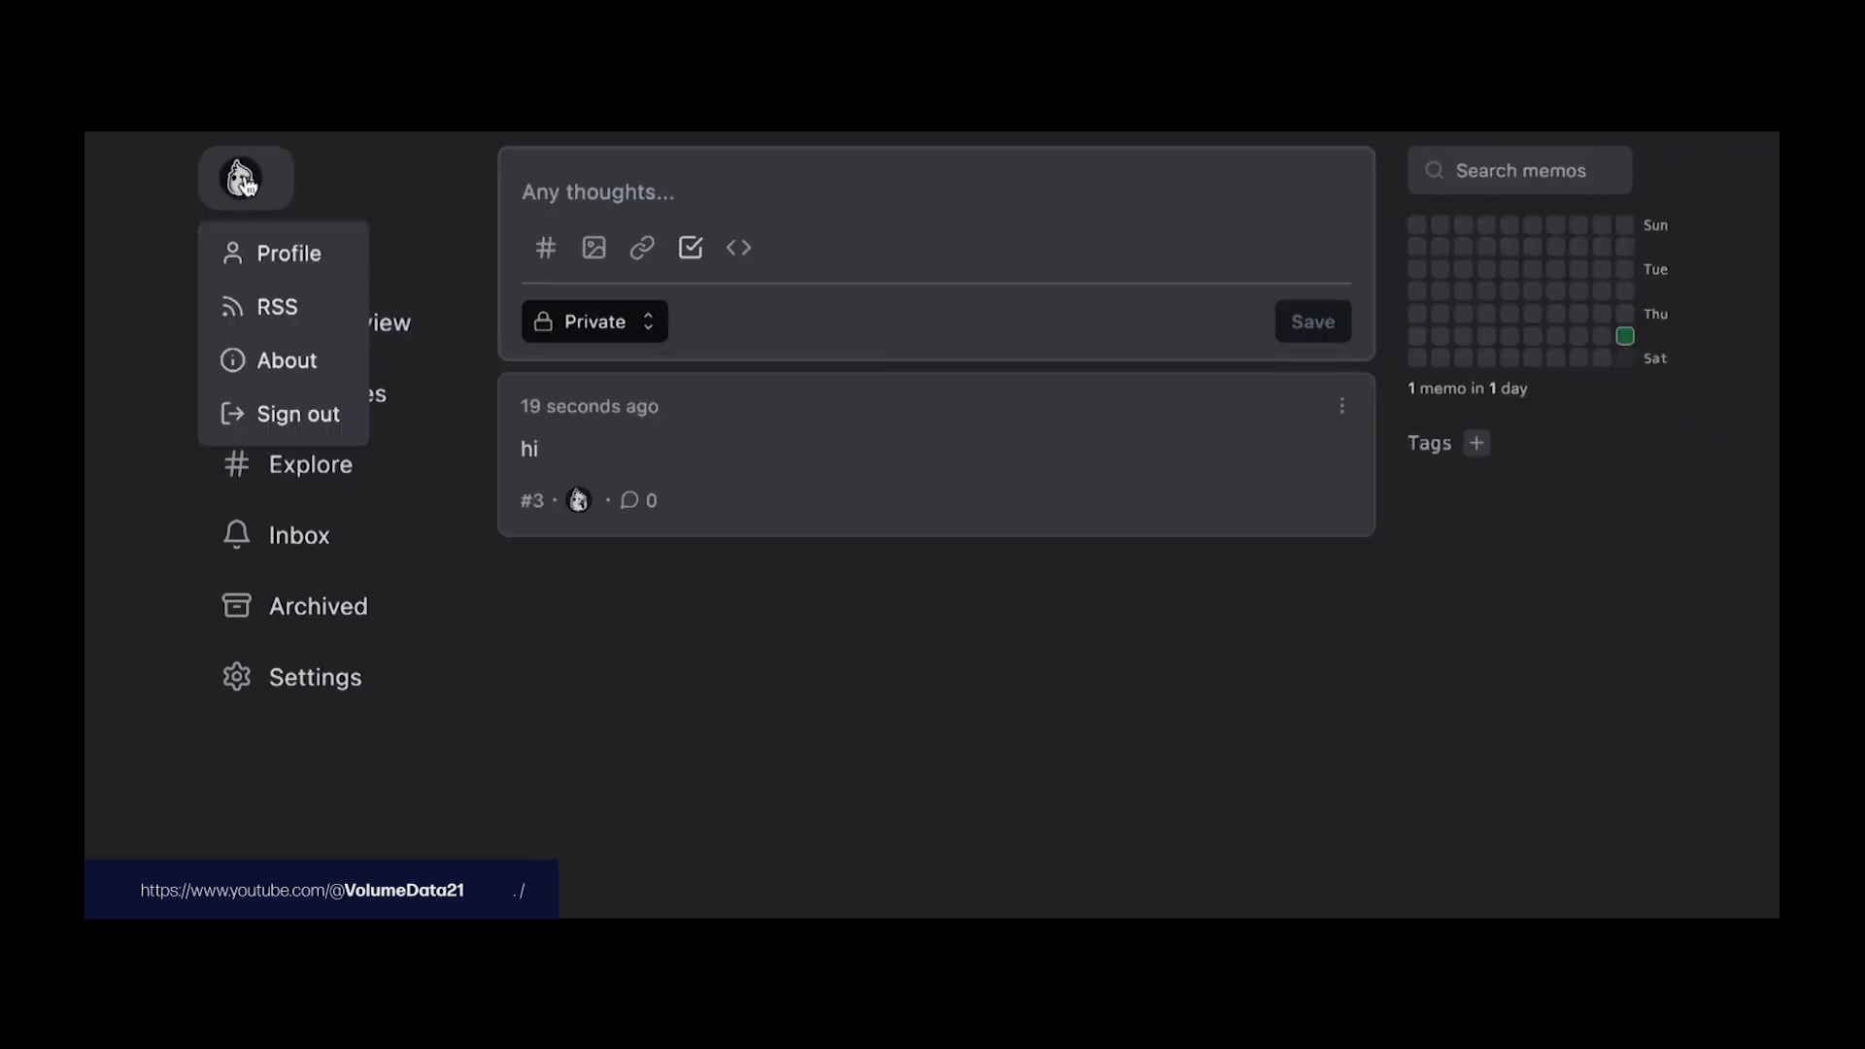
left_click(264, 254)
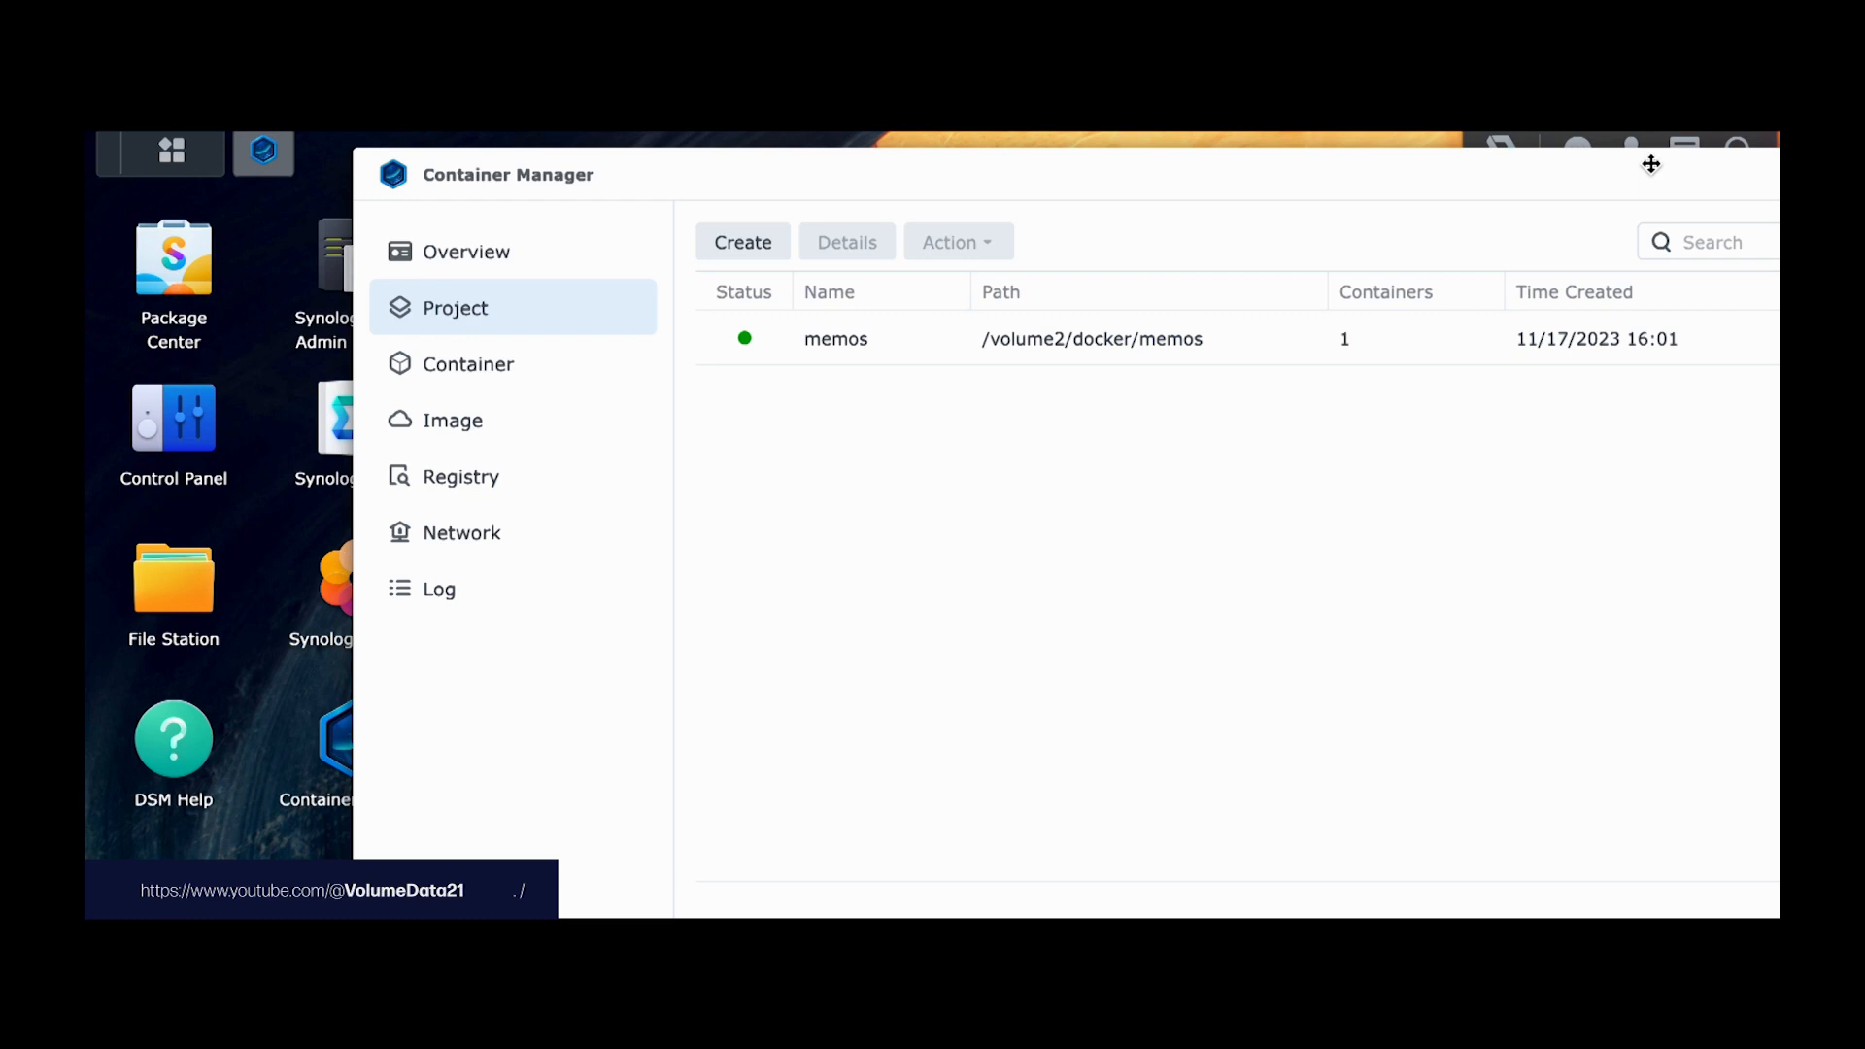
Step: Stop the memos project in Container Manager
left_click_drag(1650, 164, 1403, 168)
left_click(627, 342)
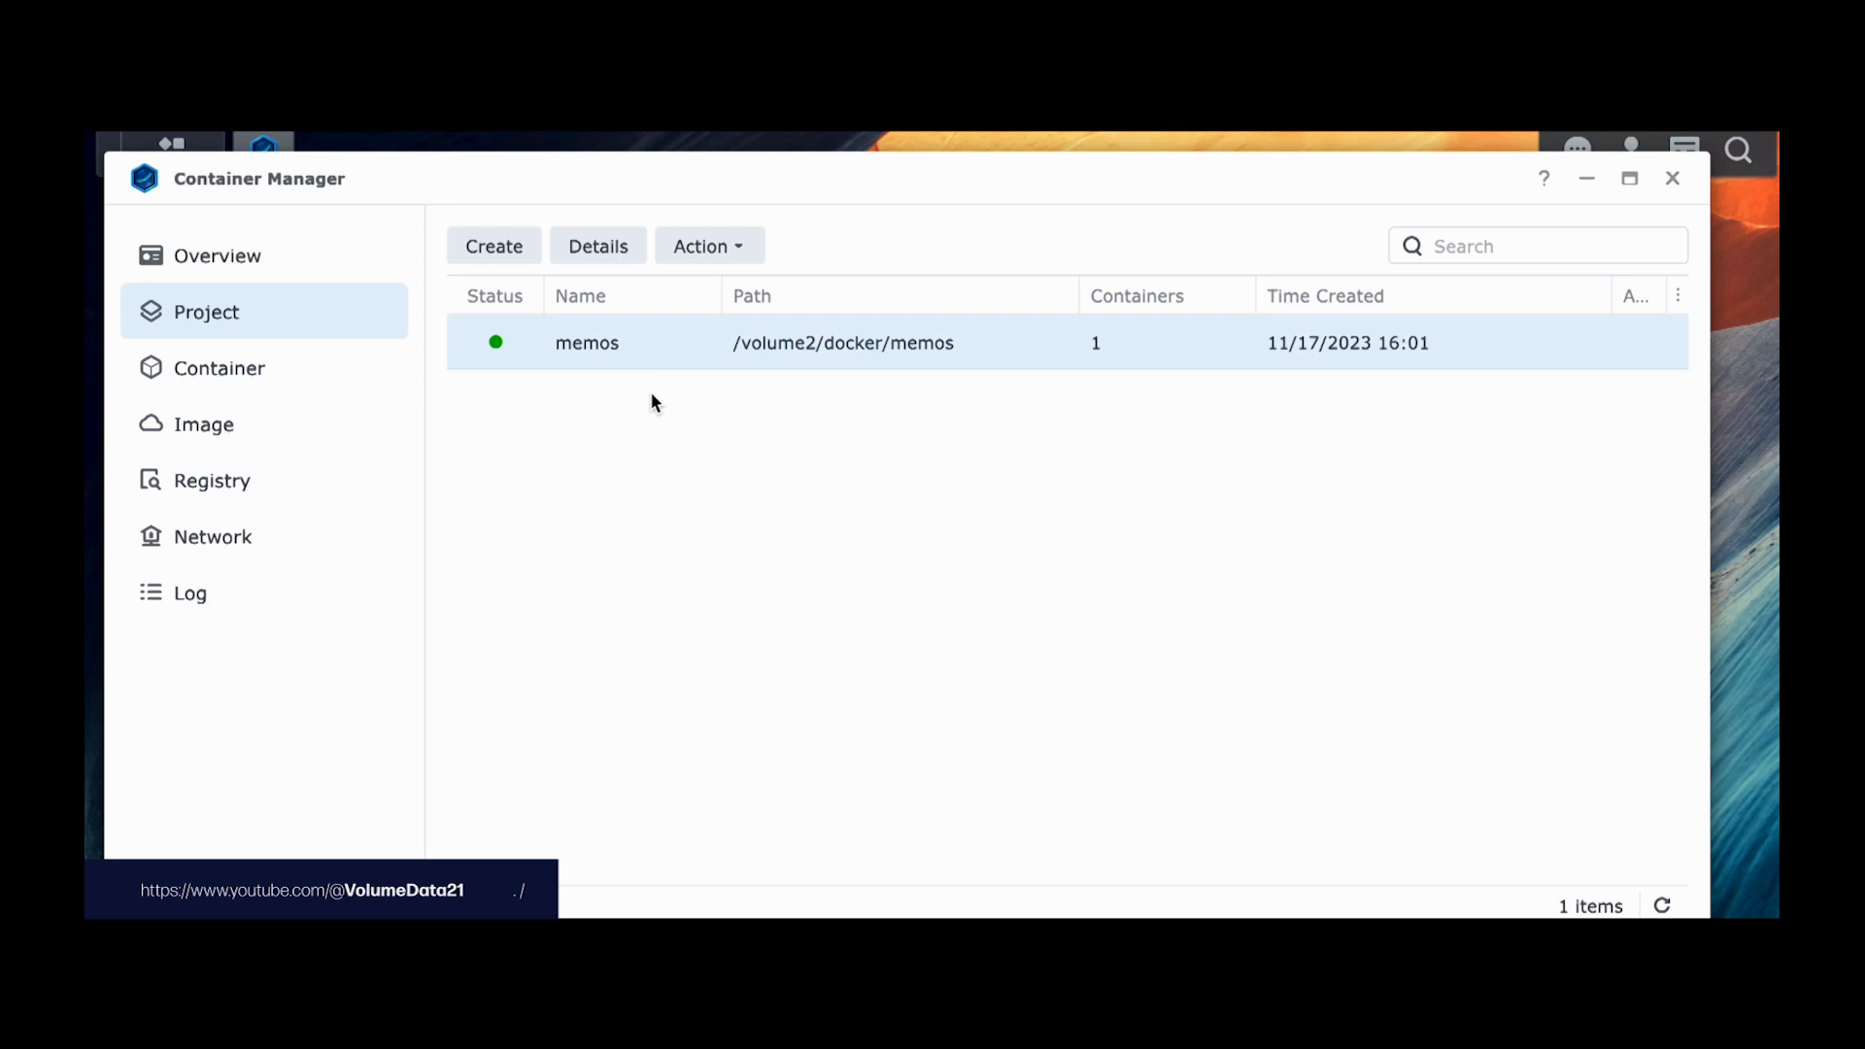
right_click(644, 353)
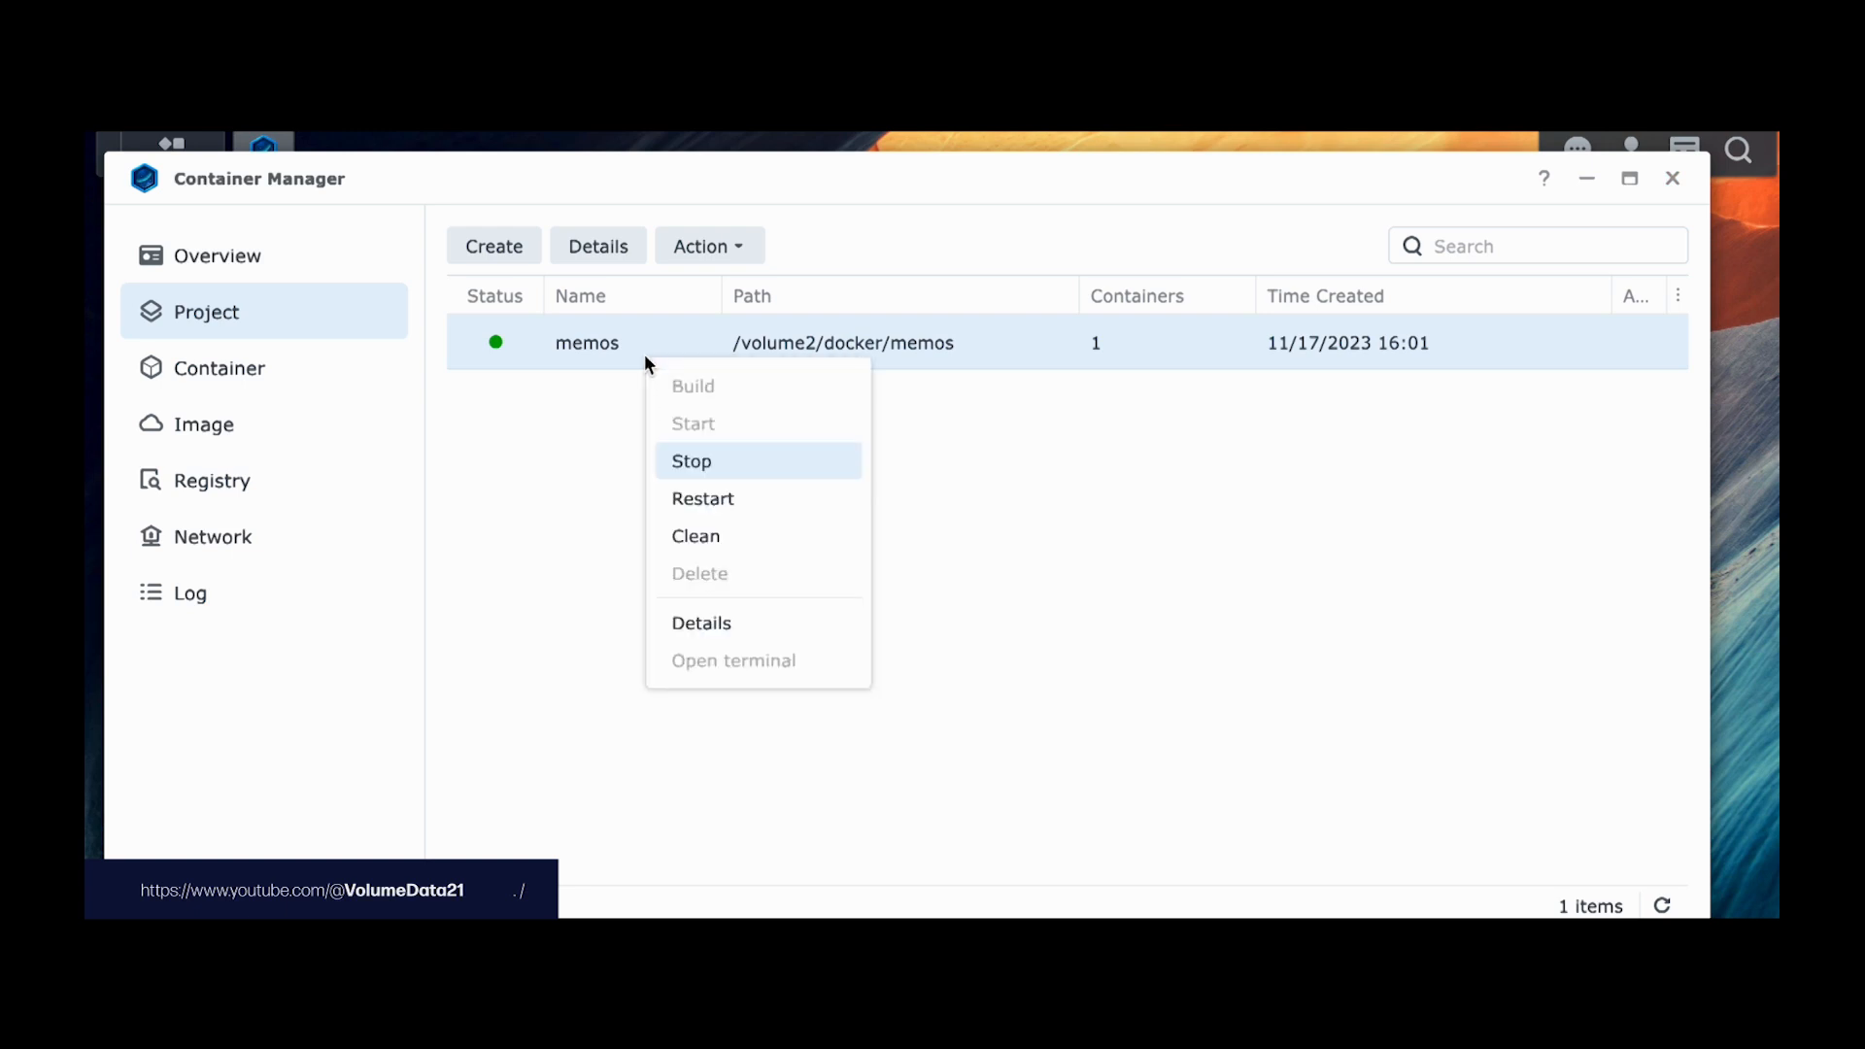
left_click(683, 460)
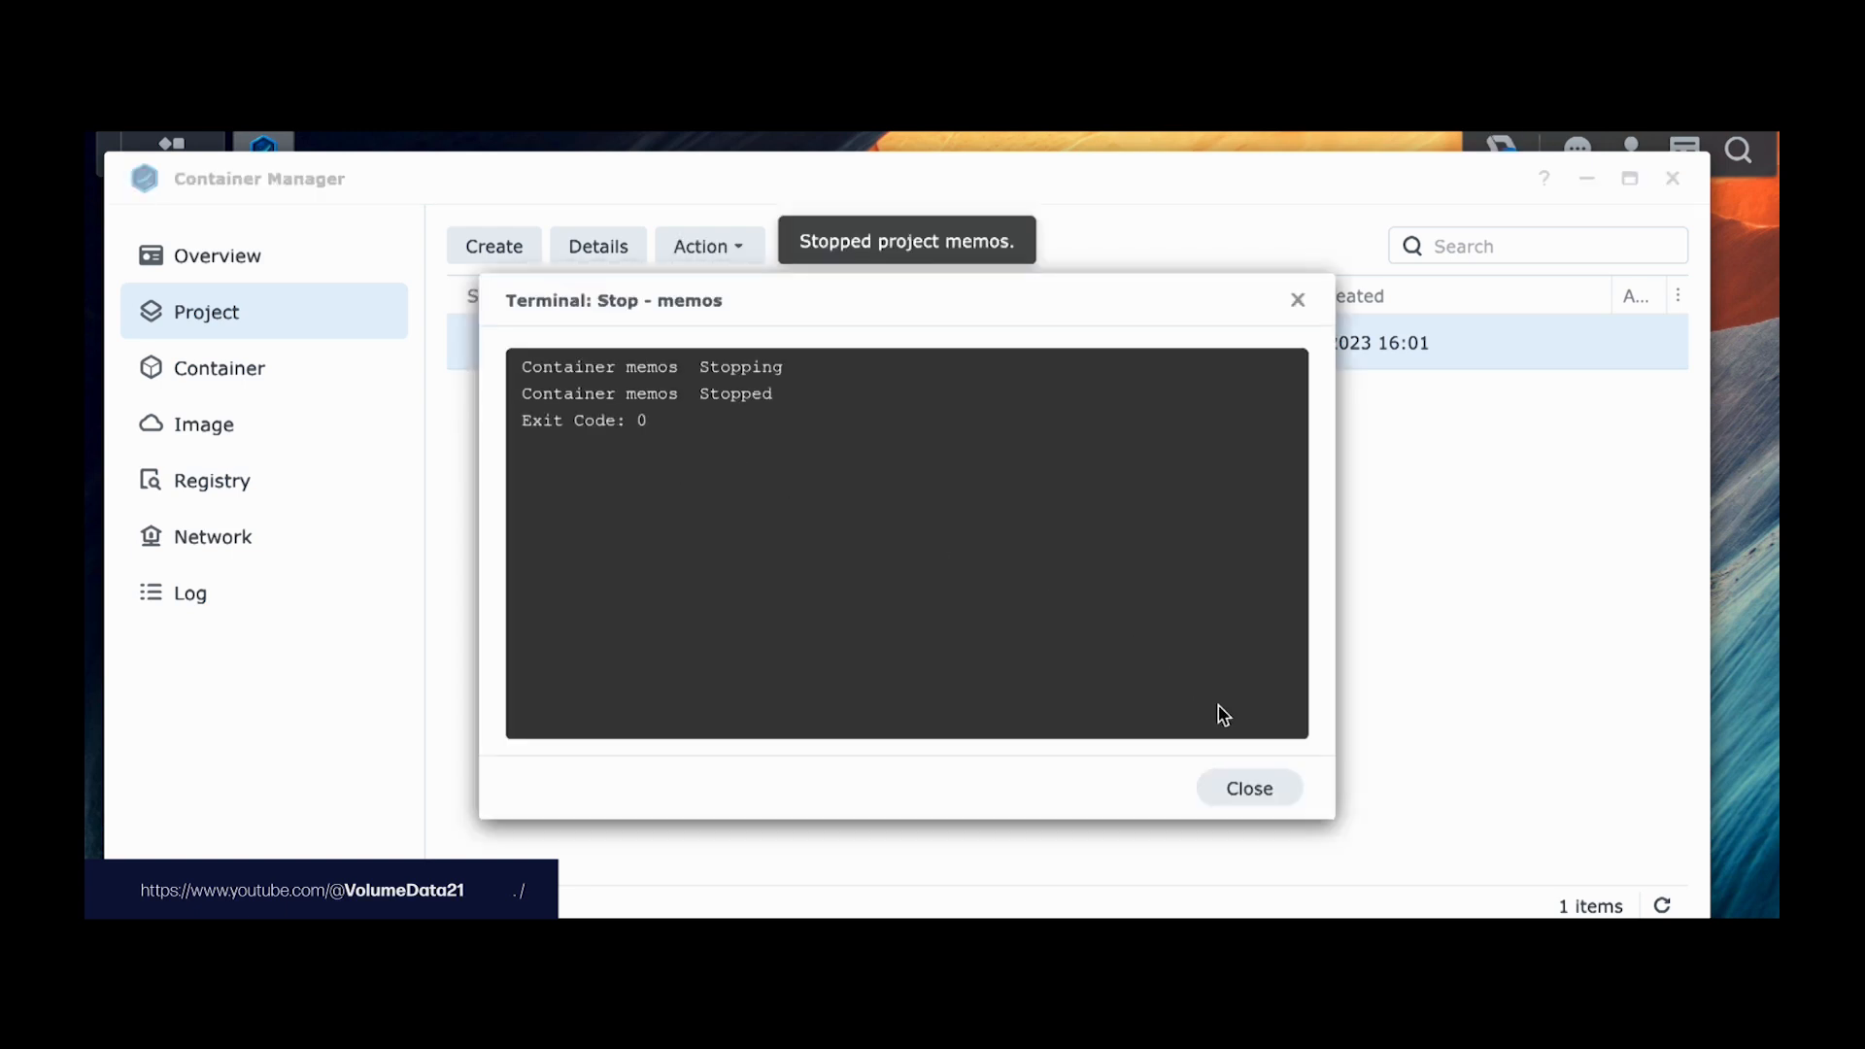
left_click(1274, 787)
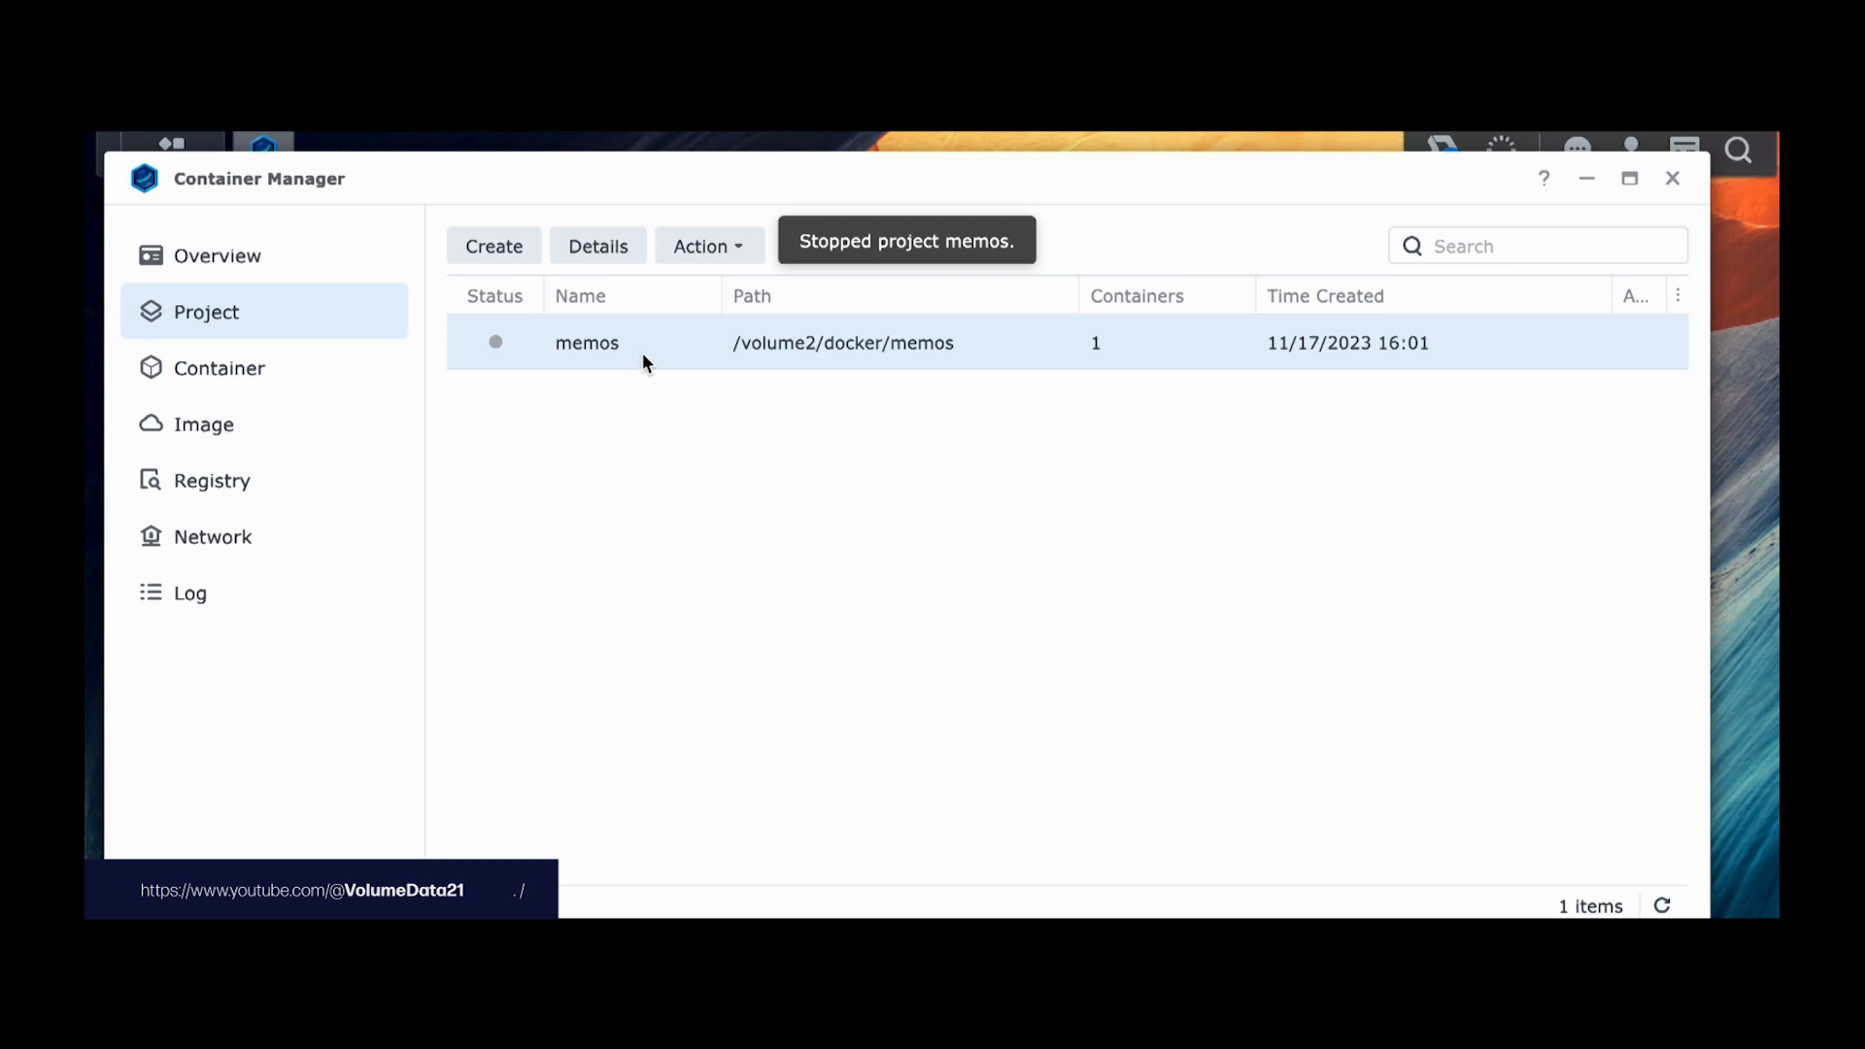
Step: Open the memos project's YAML configuration and place the cursor on the volumes line
double_click(689, 342)
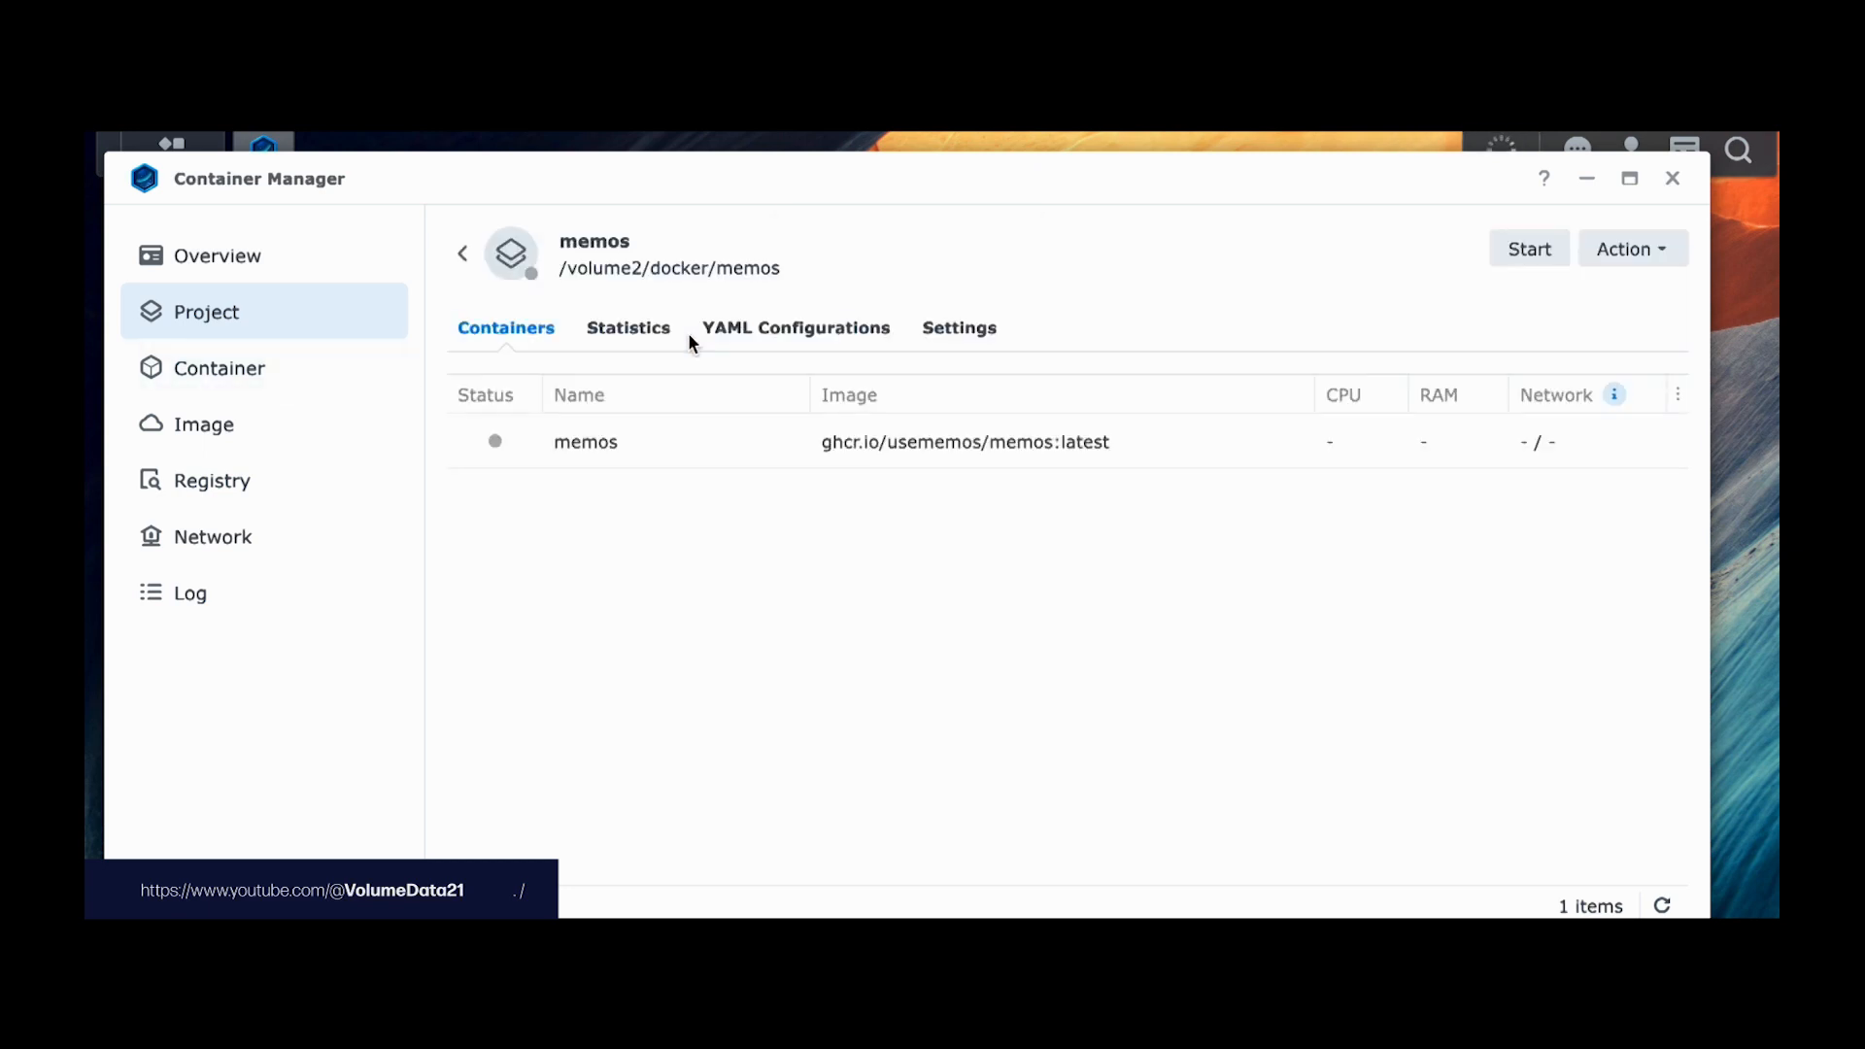
left_click(795, 326)
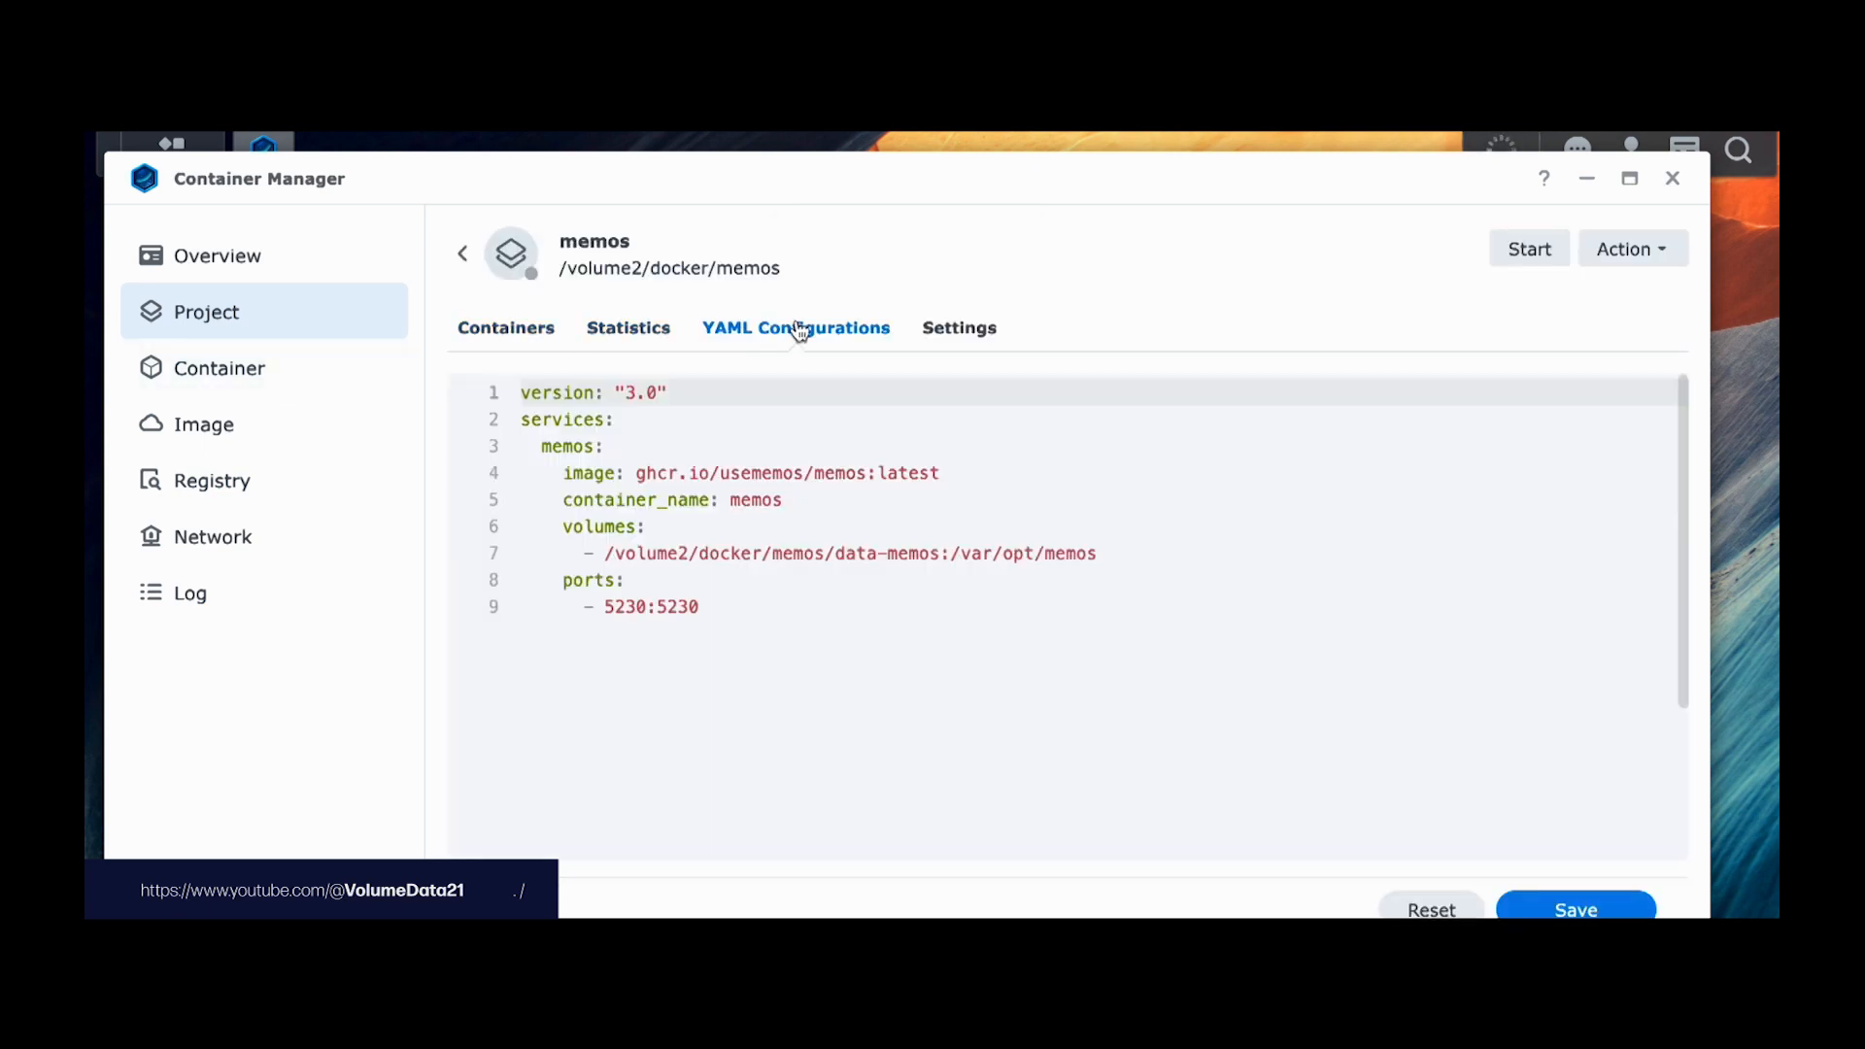
left_click_drag(976, 466, 1028, 645)
left_click(1025, 645)
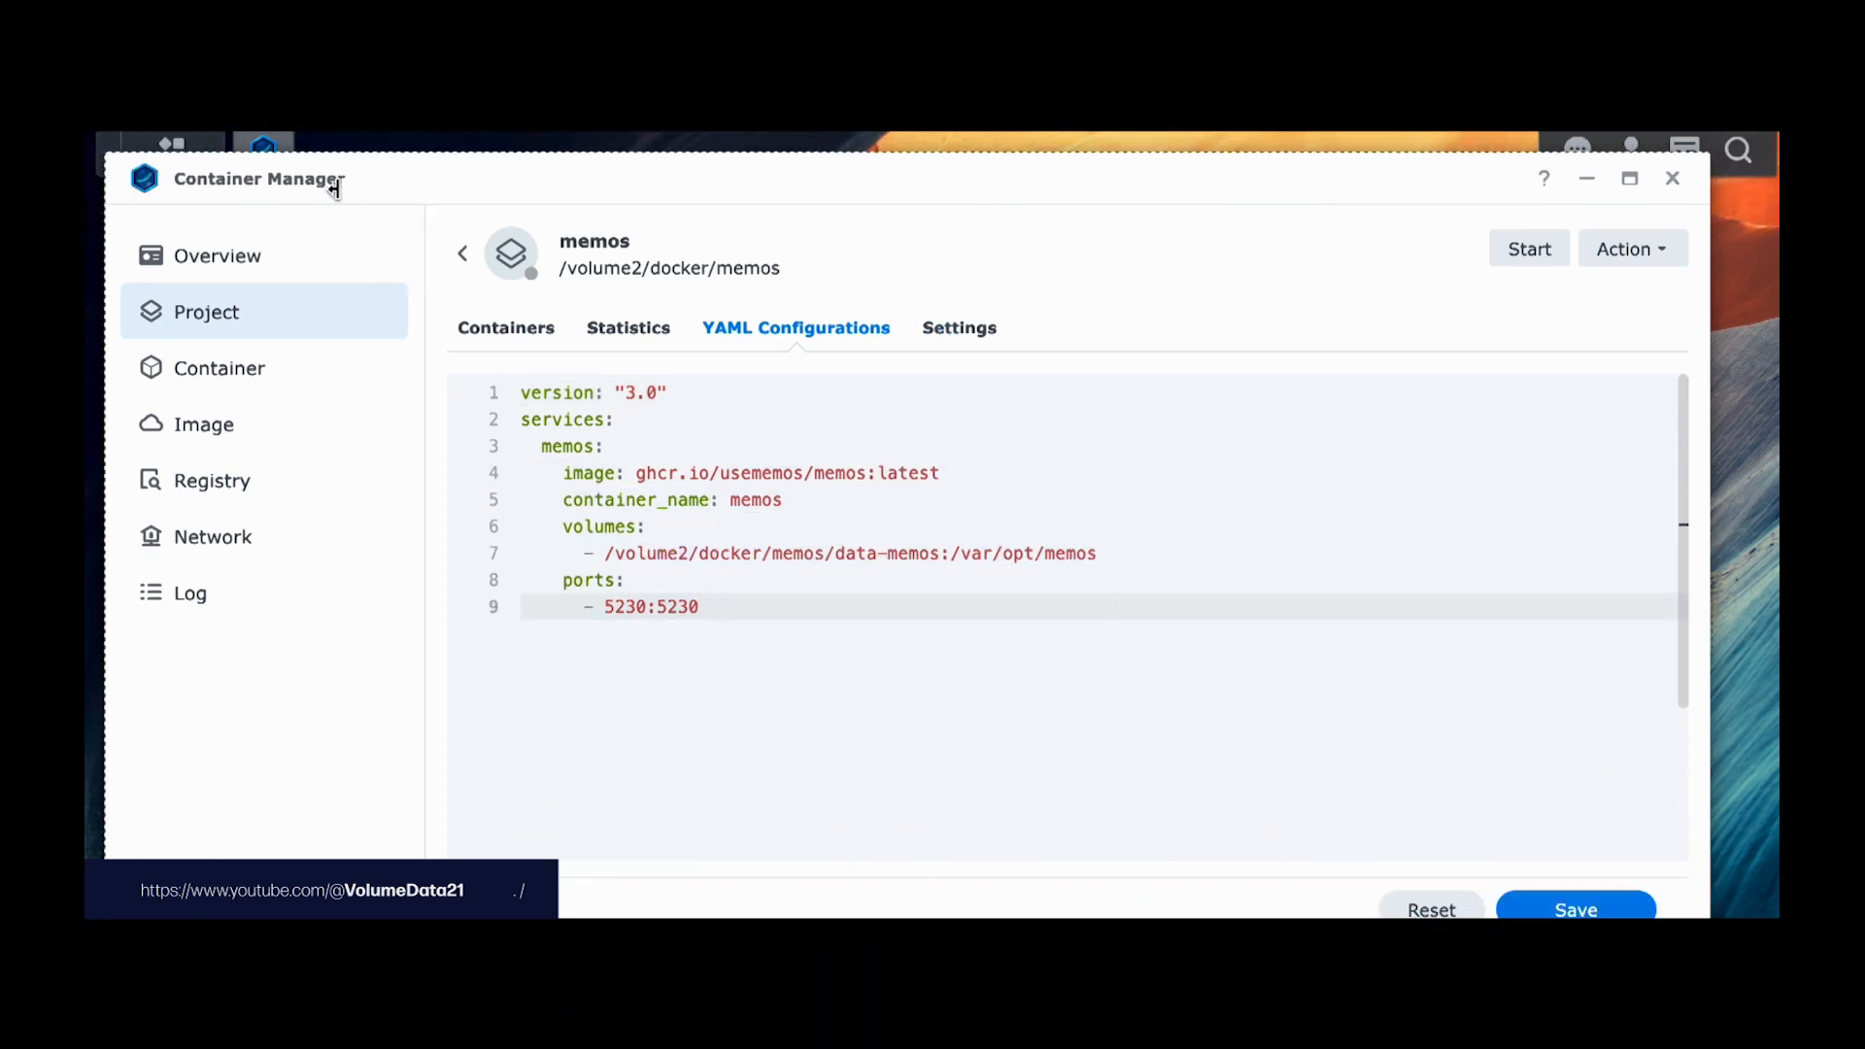
left_click_drag(433, 192, 647, 199)
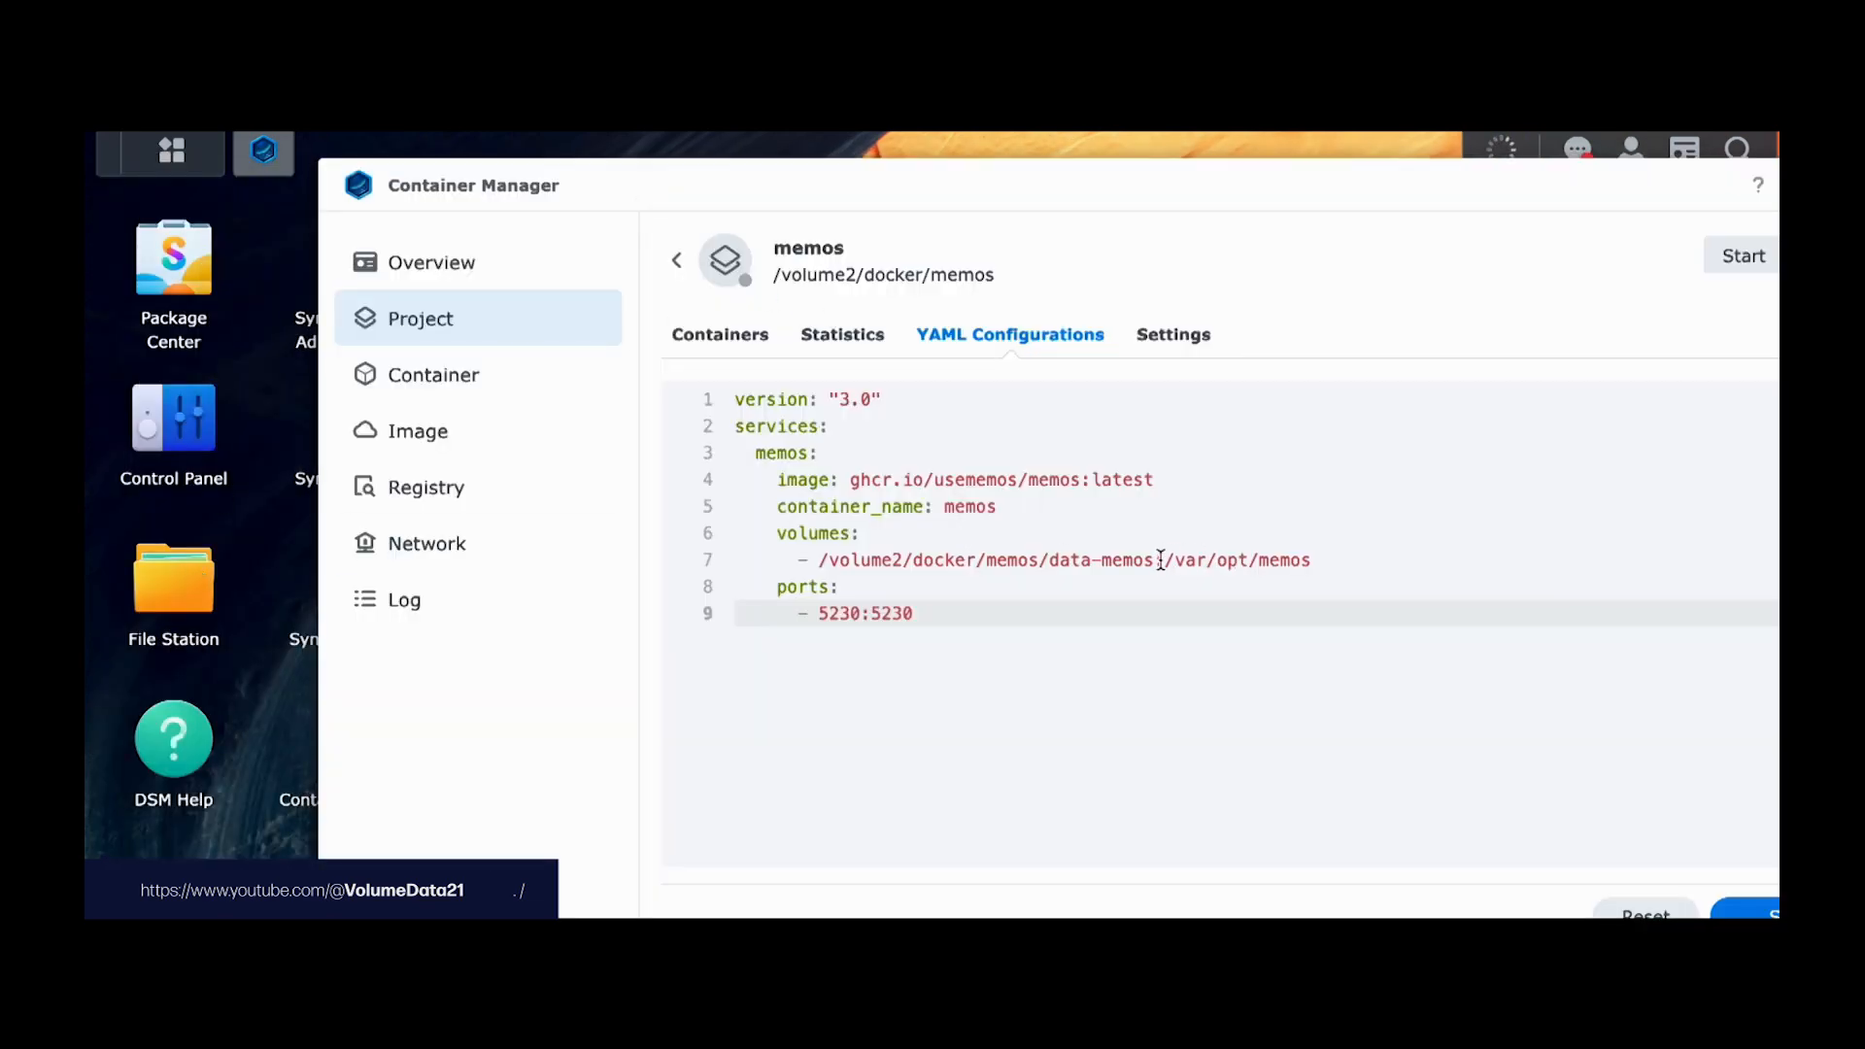
left_click(903, 536)
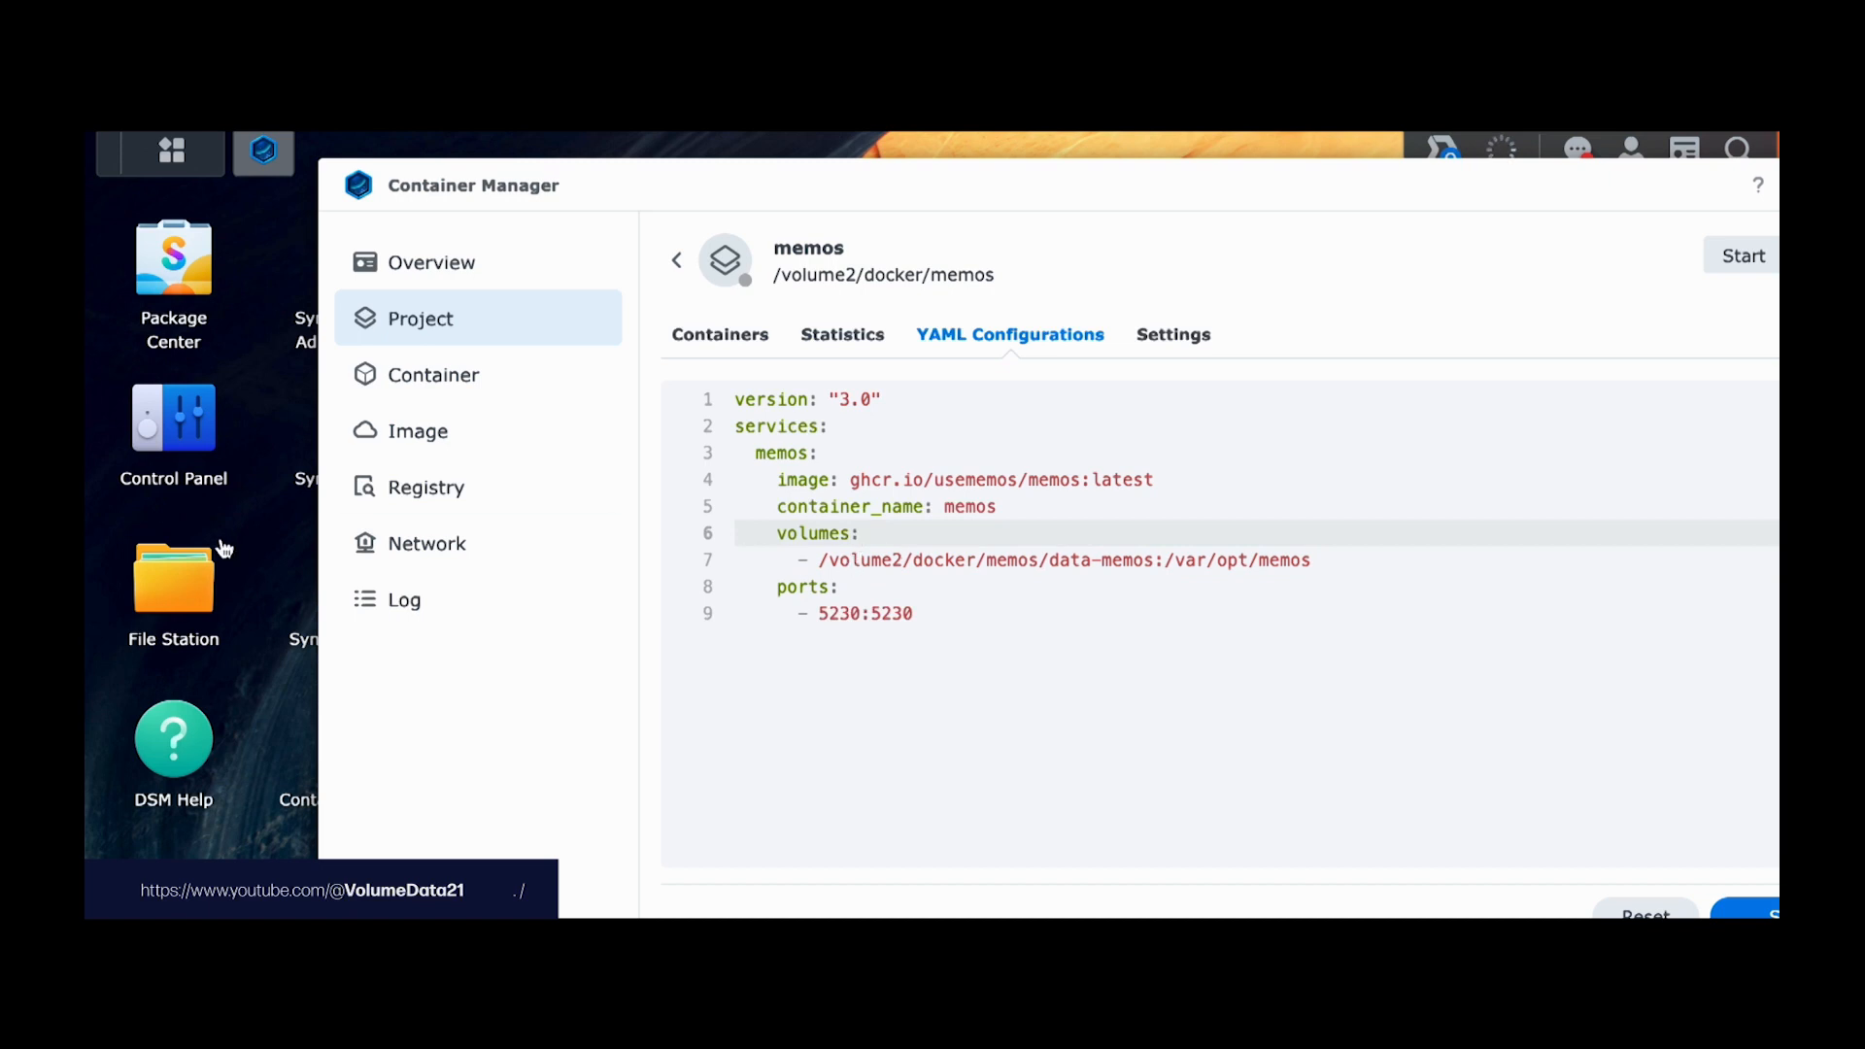
left_click(187, 579)
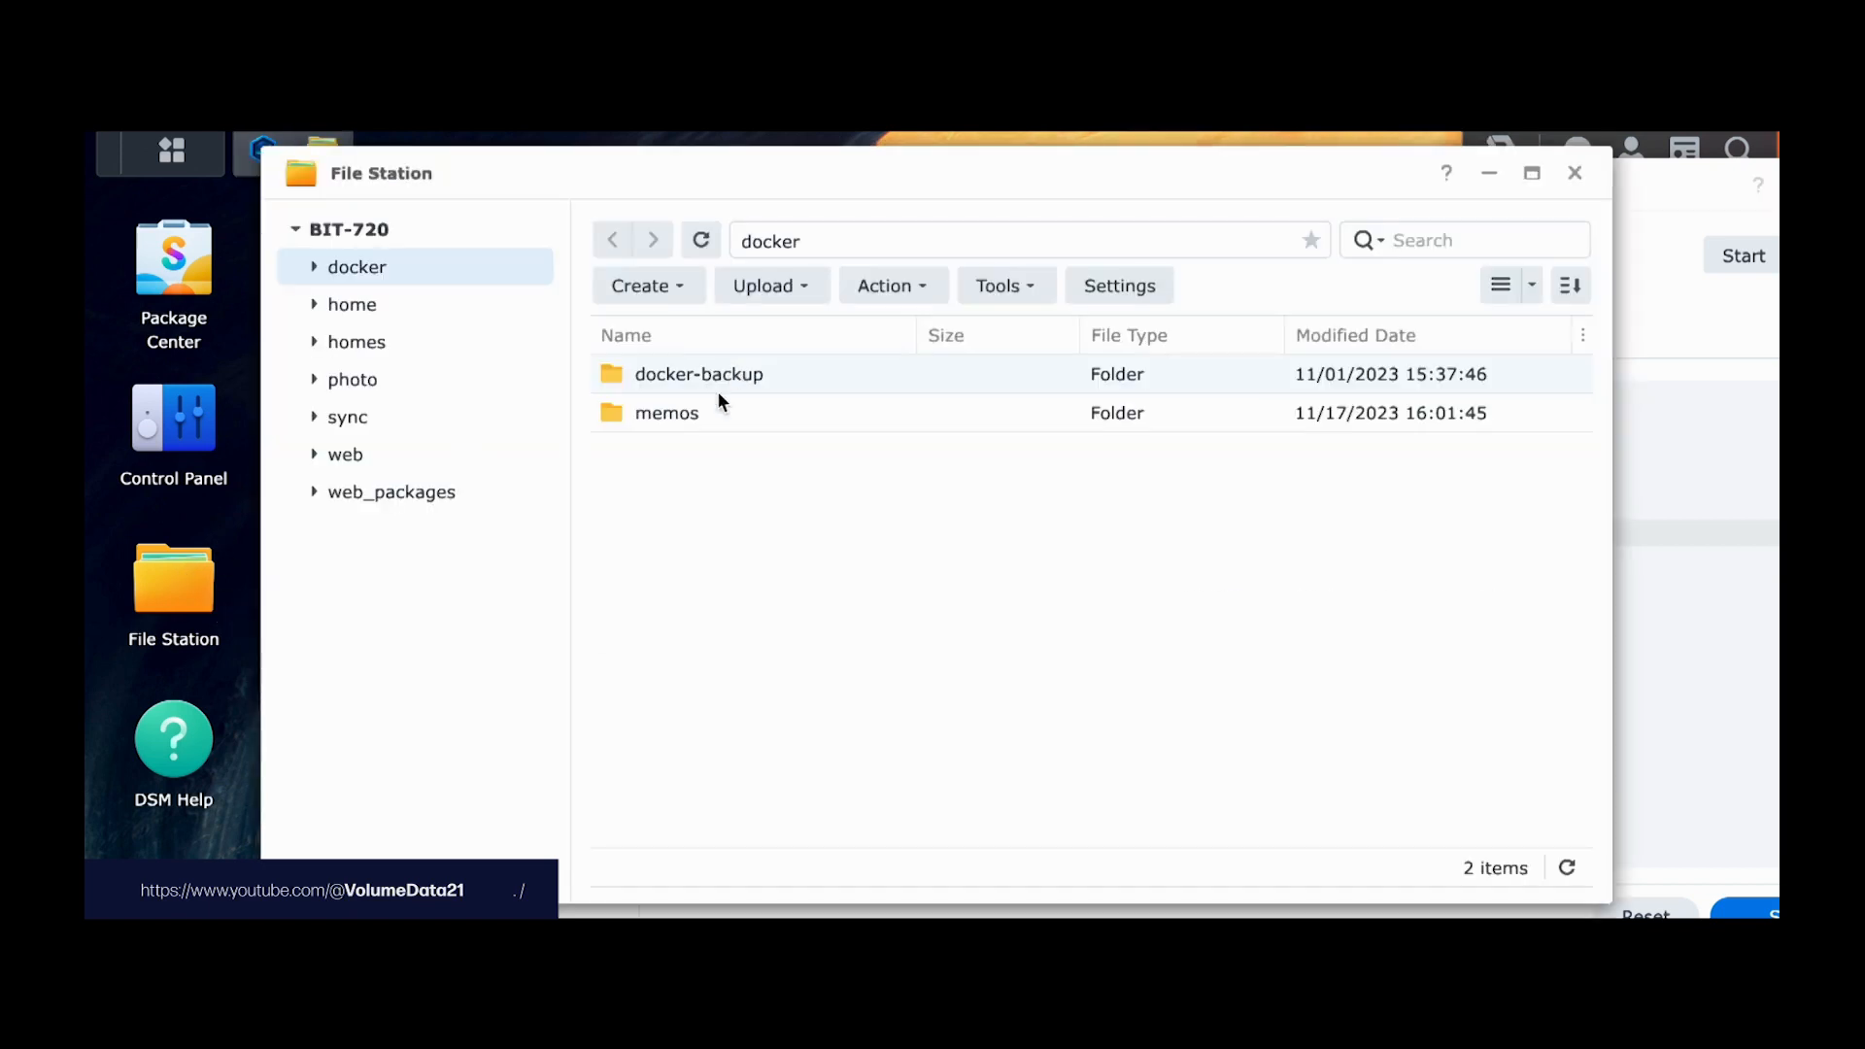
double_click(687, 415)
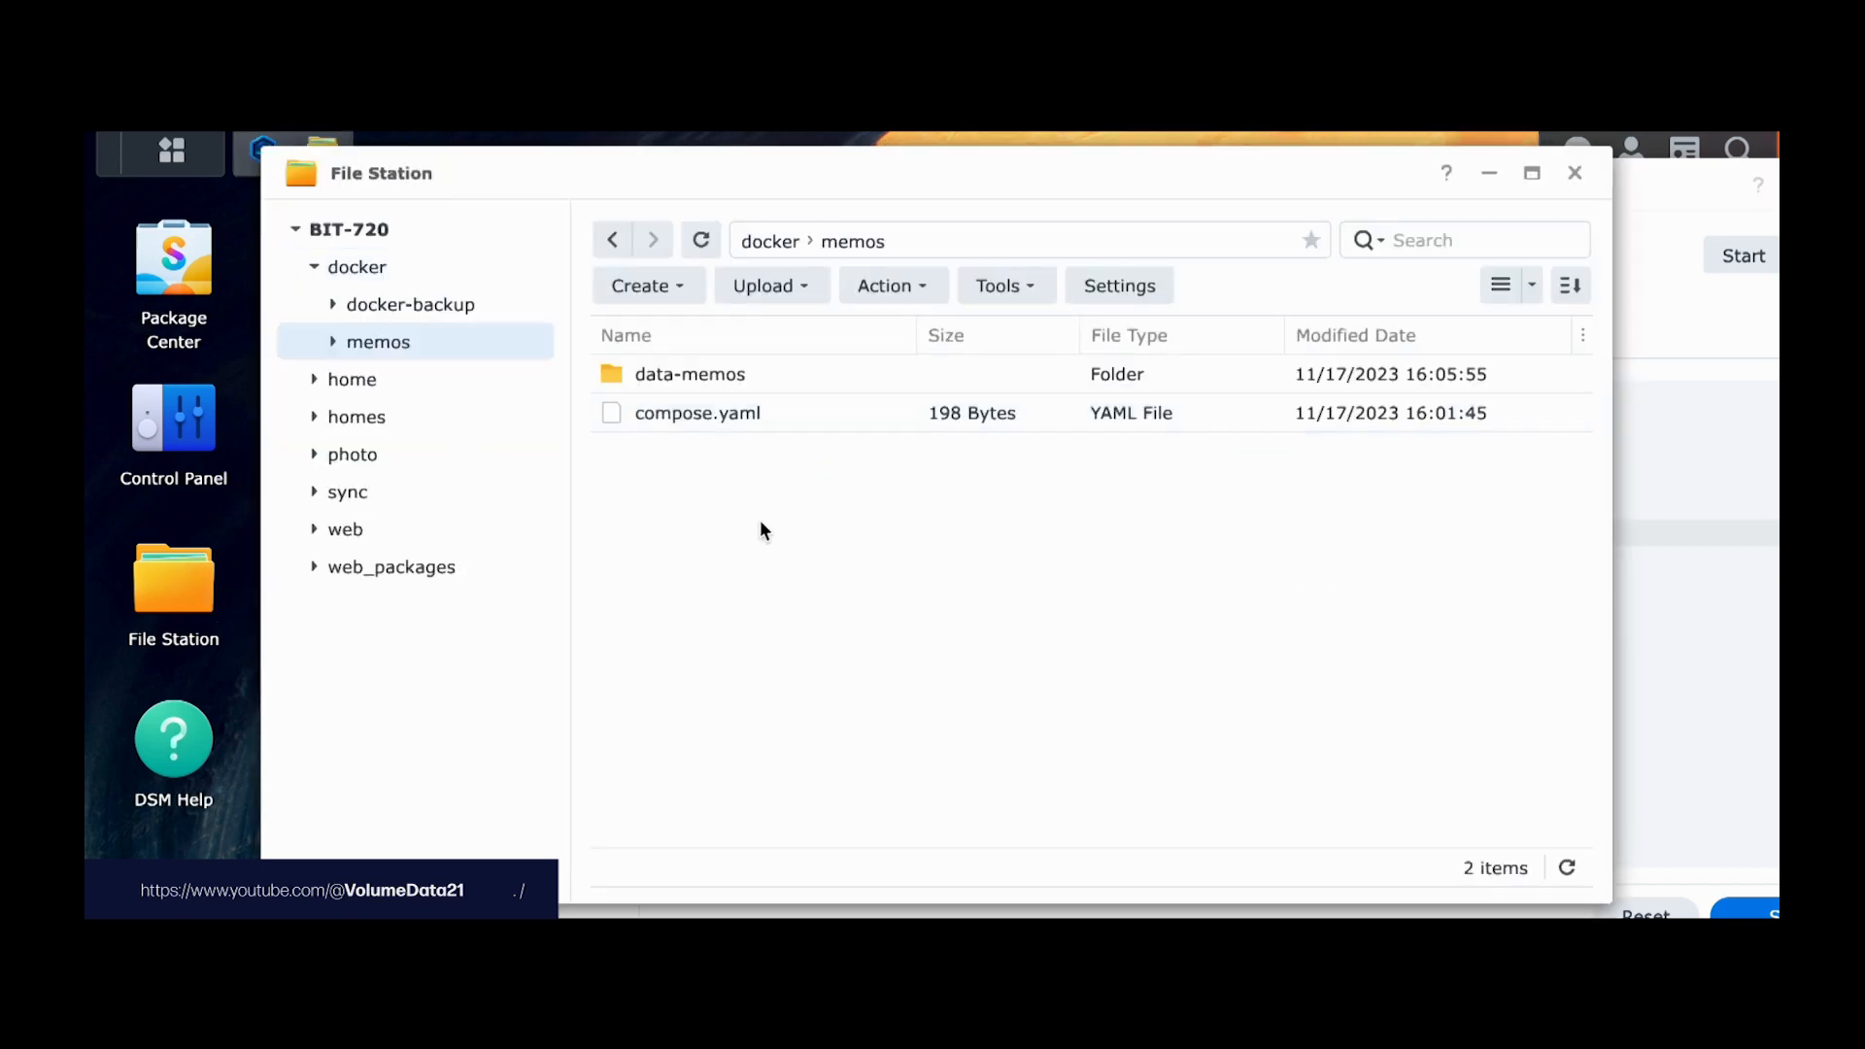
right_click(732, 375)
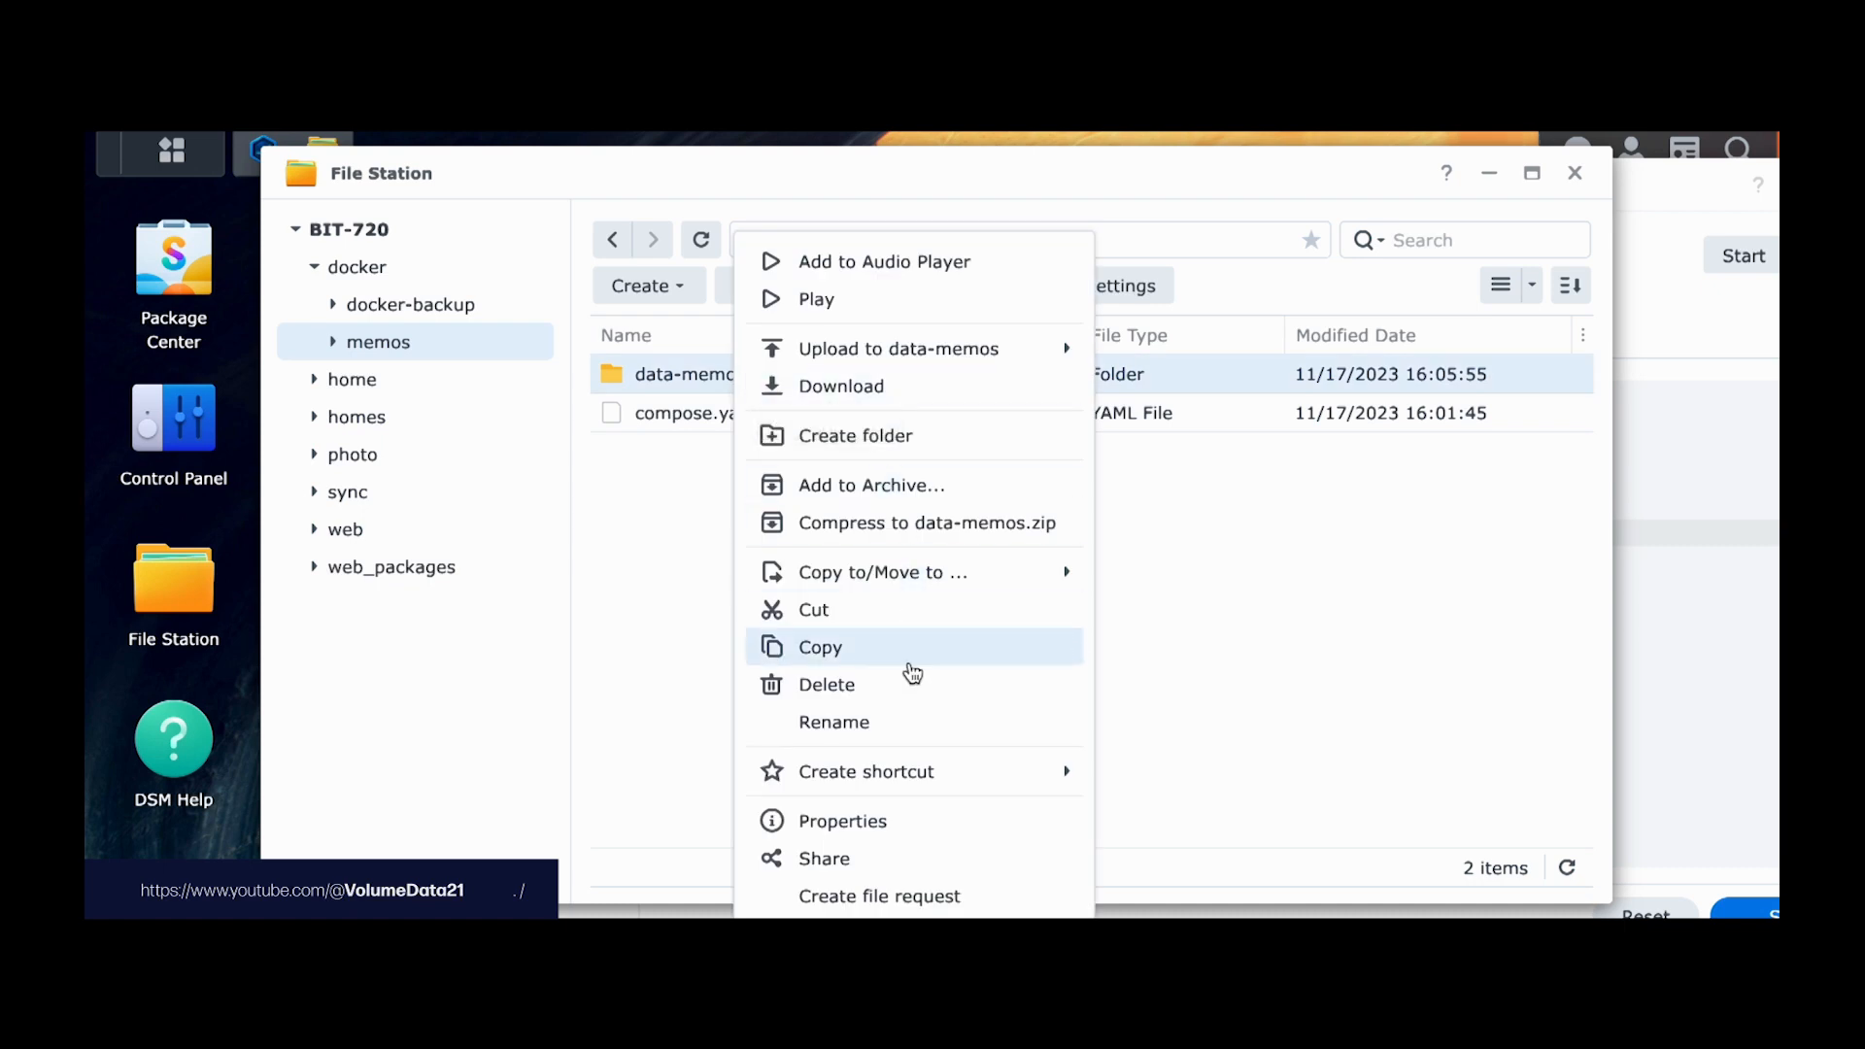
left_click(891, 821)
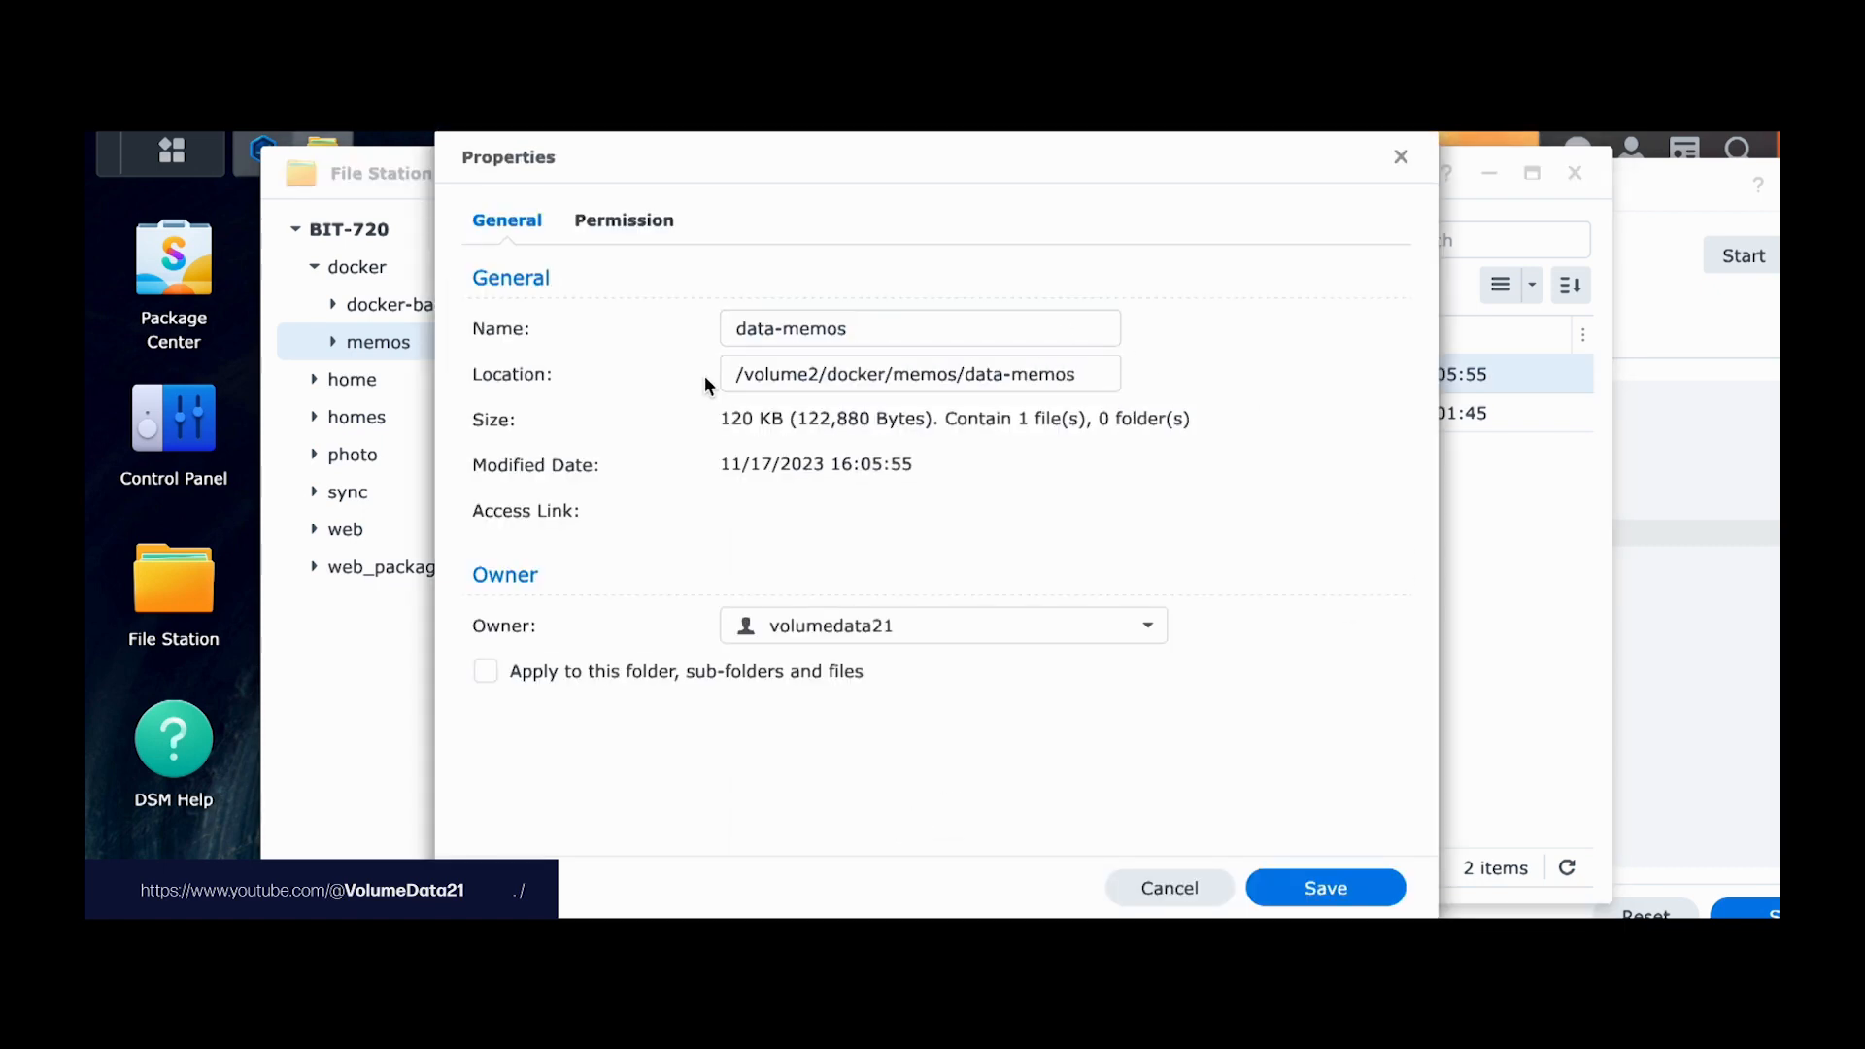
left_click_drag(731, 375, 1331, 383)
left_click(1151, 886)
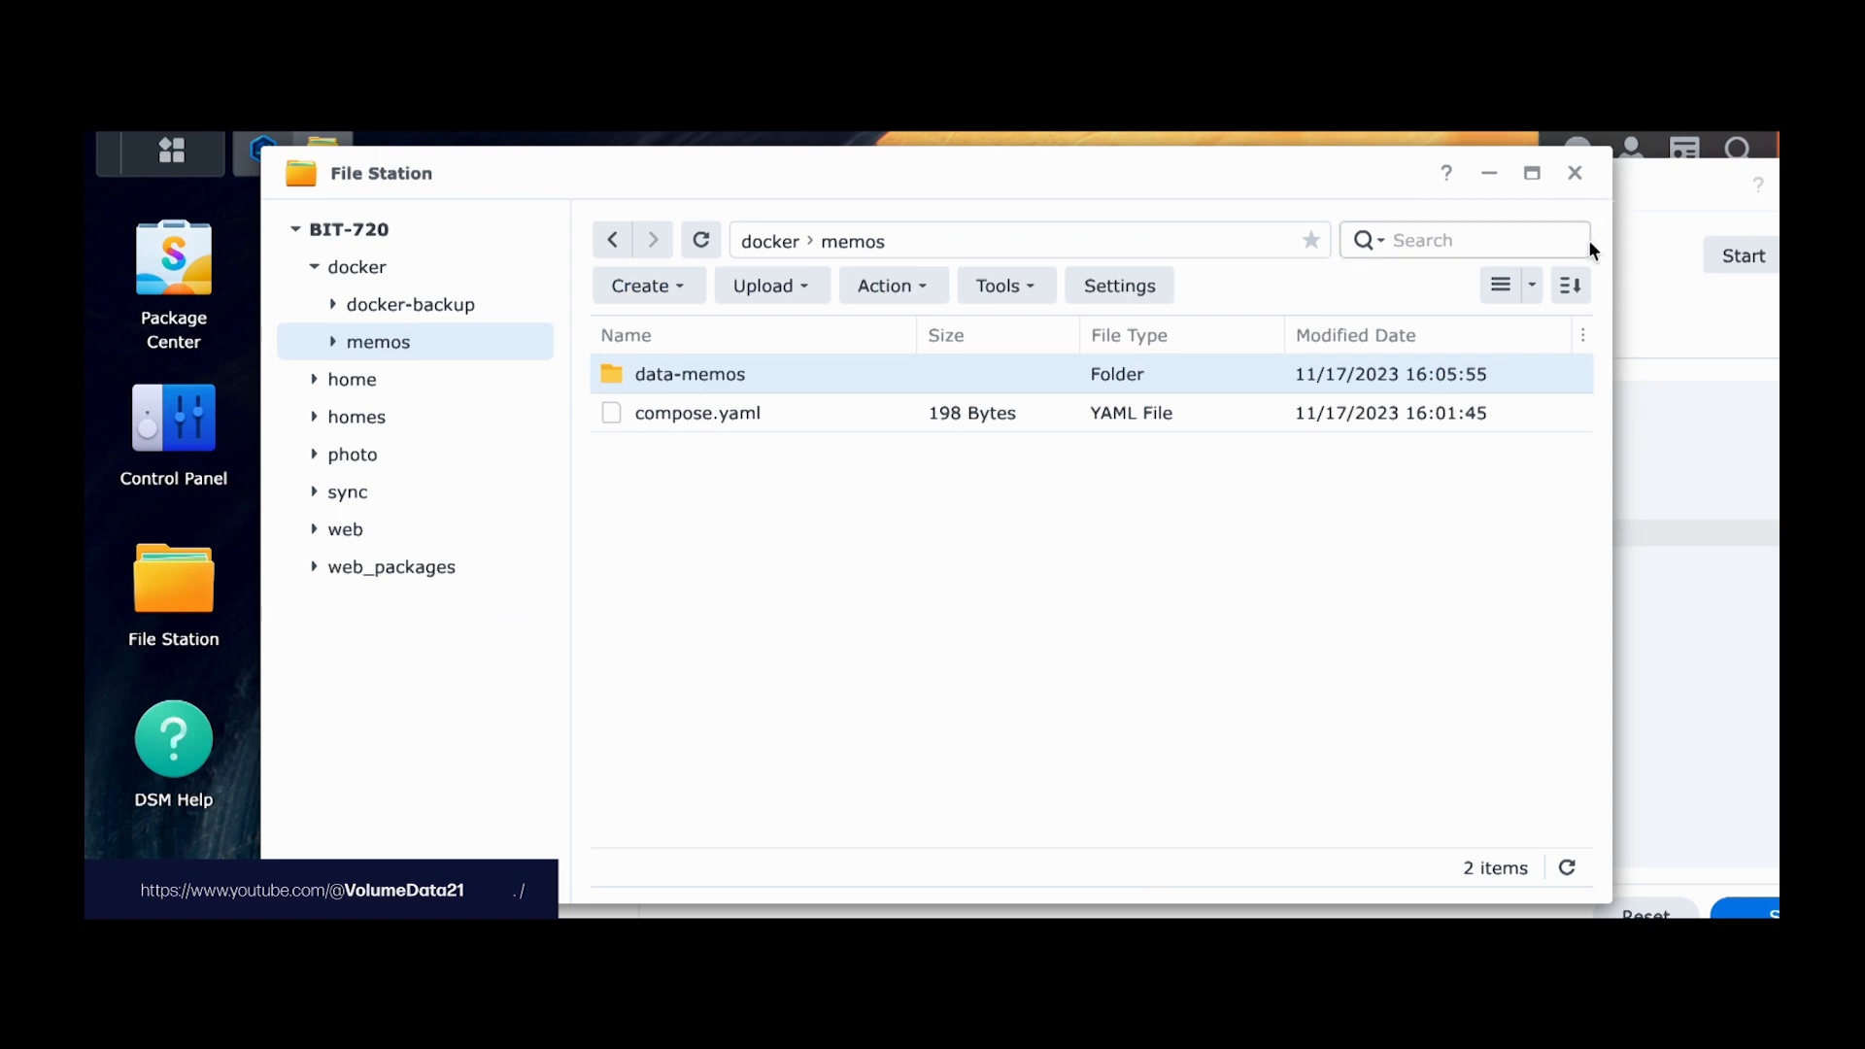
left_click(722, 425)
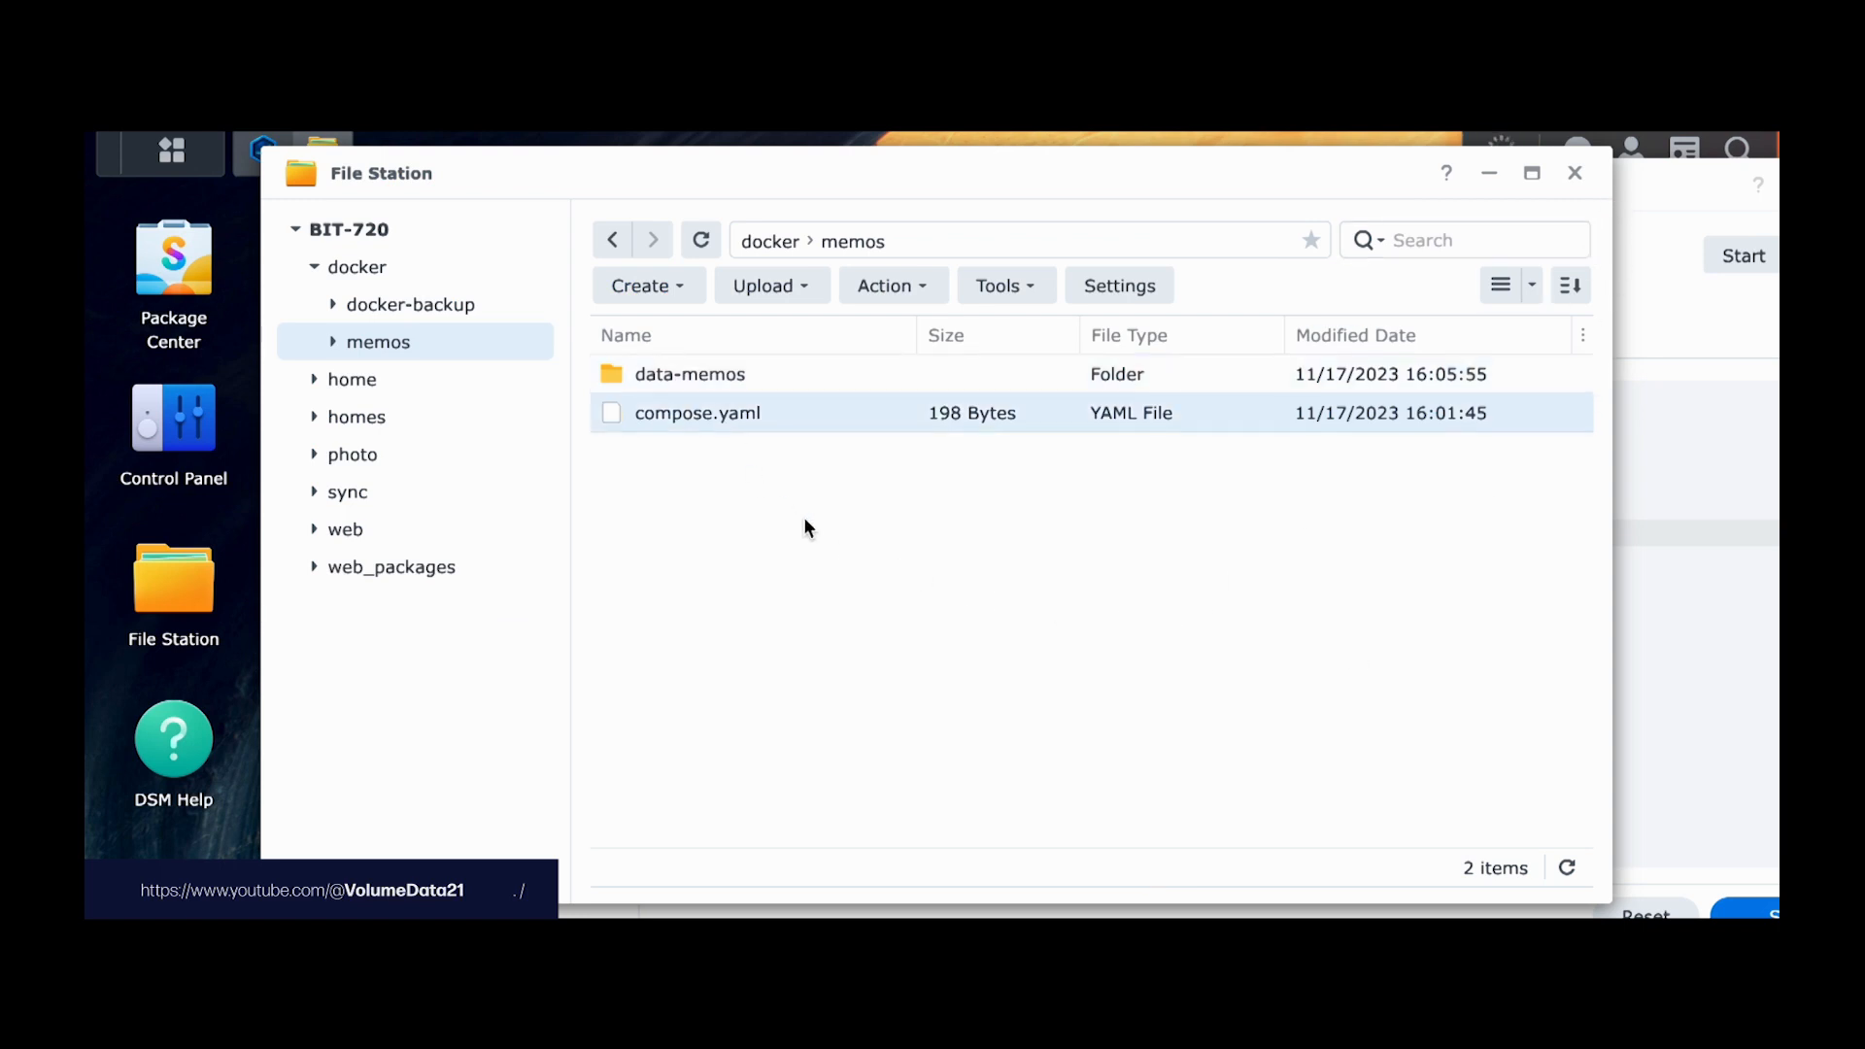
left_click(1126, 556)
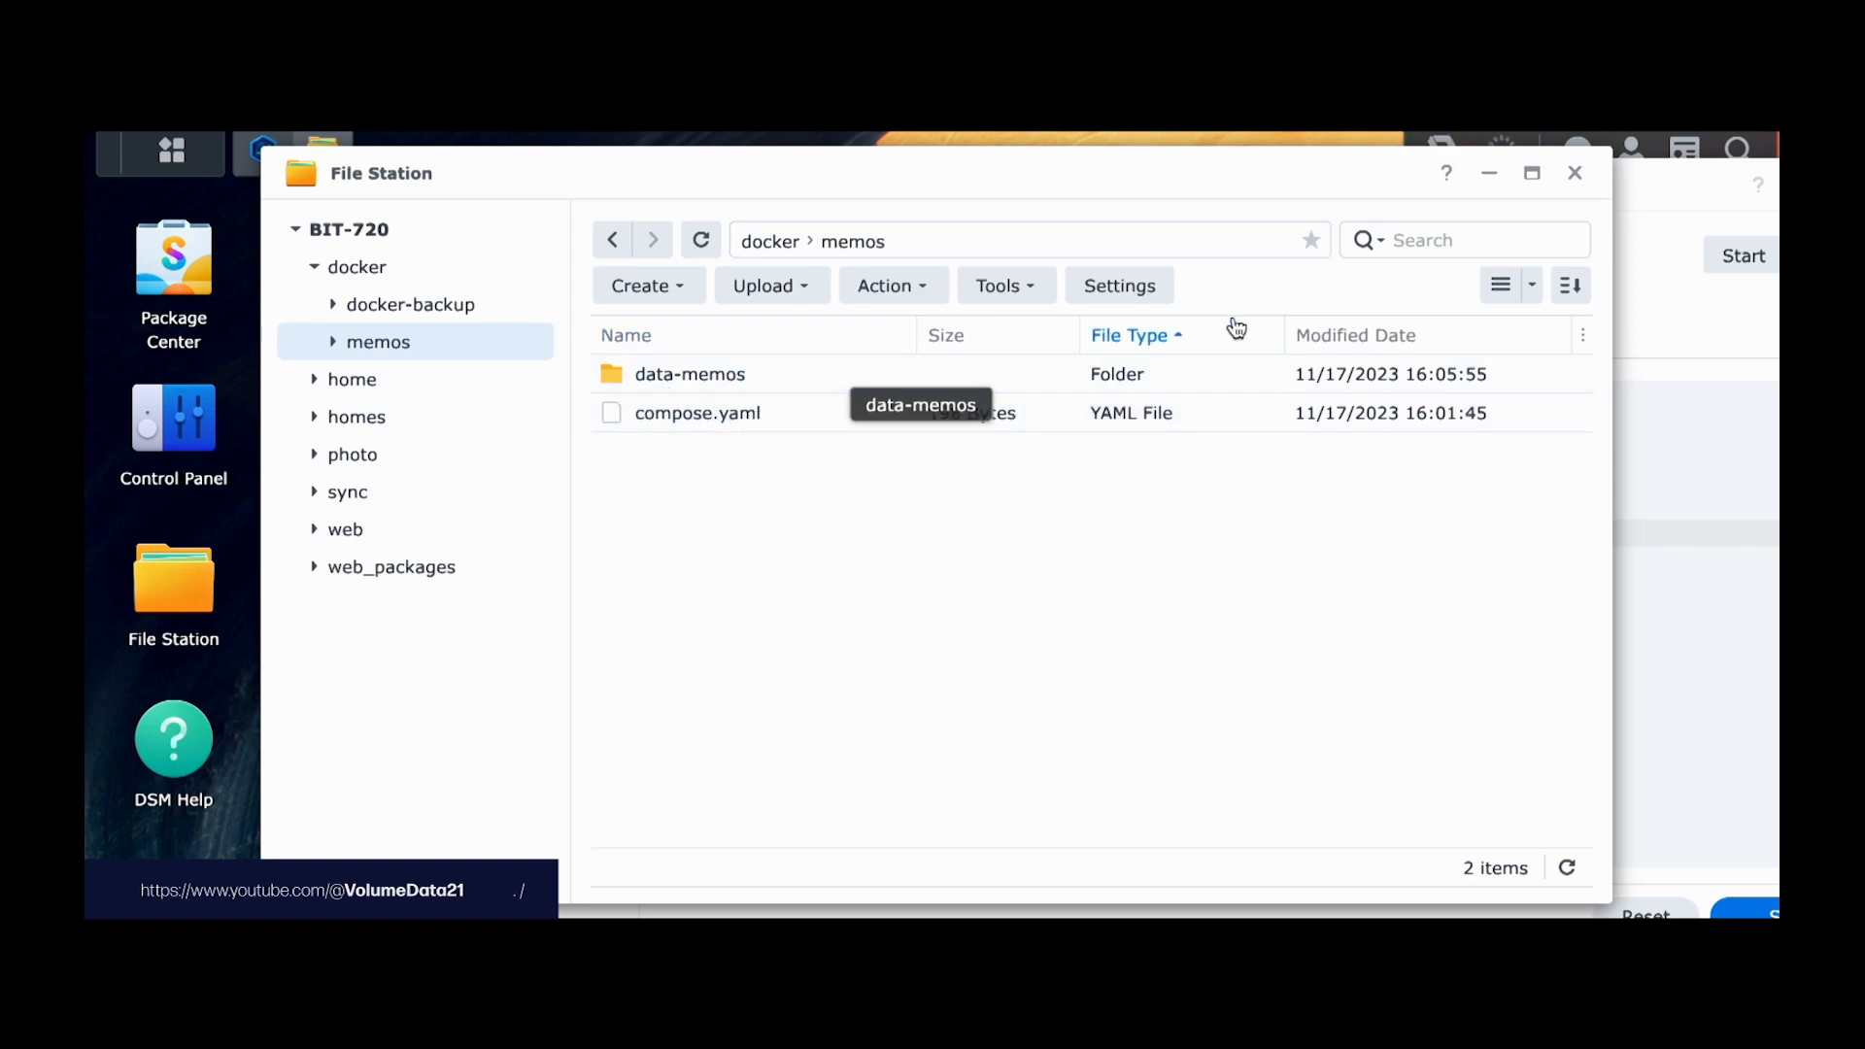
left_click(1574, 174)
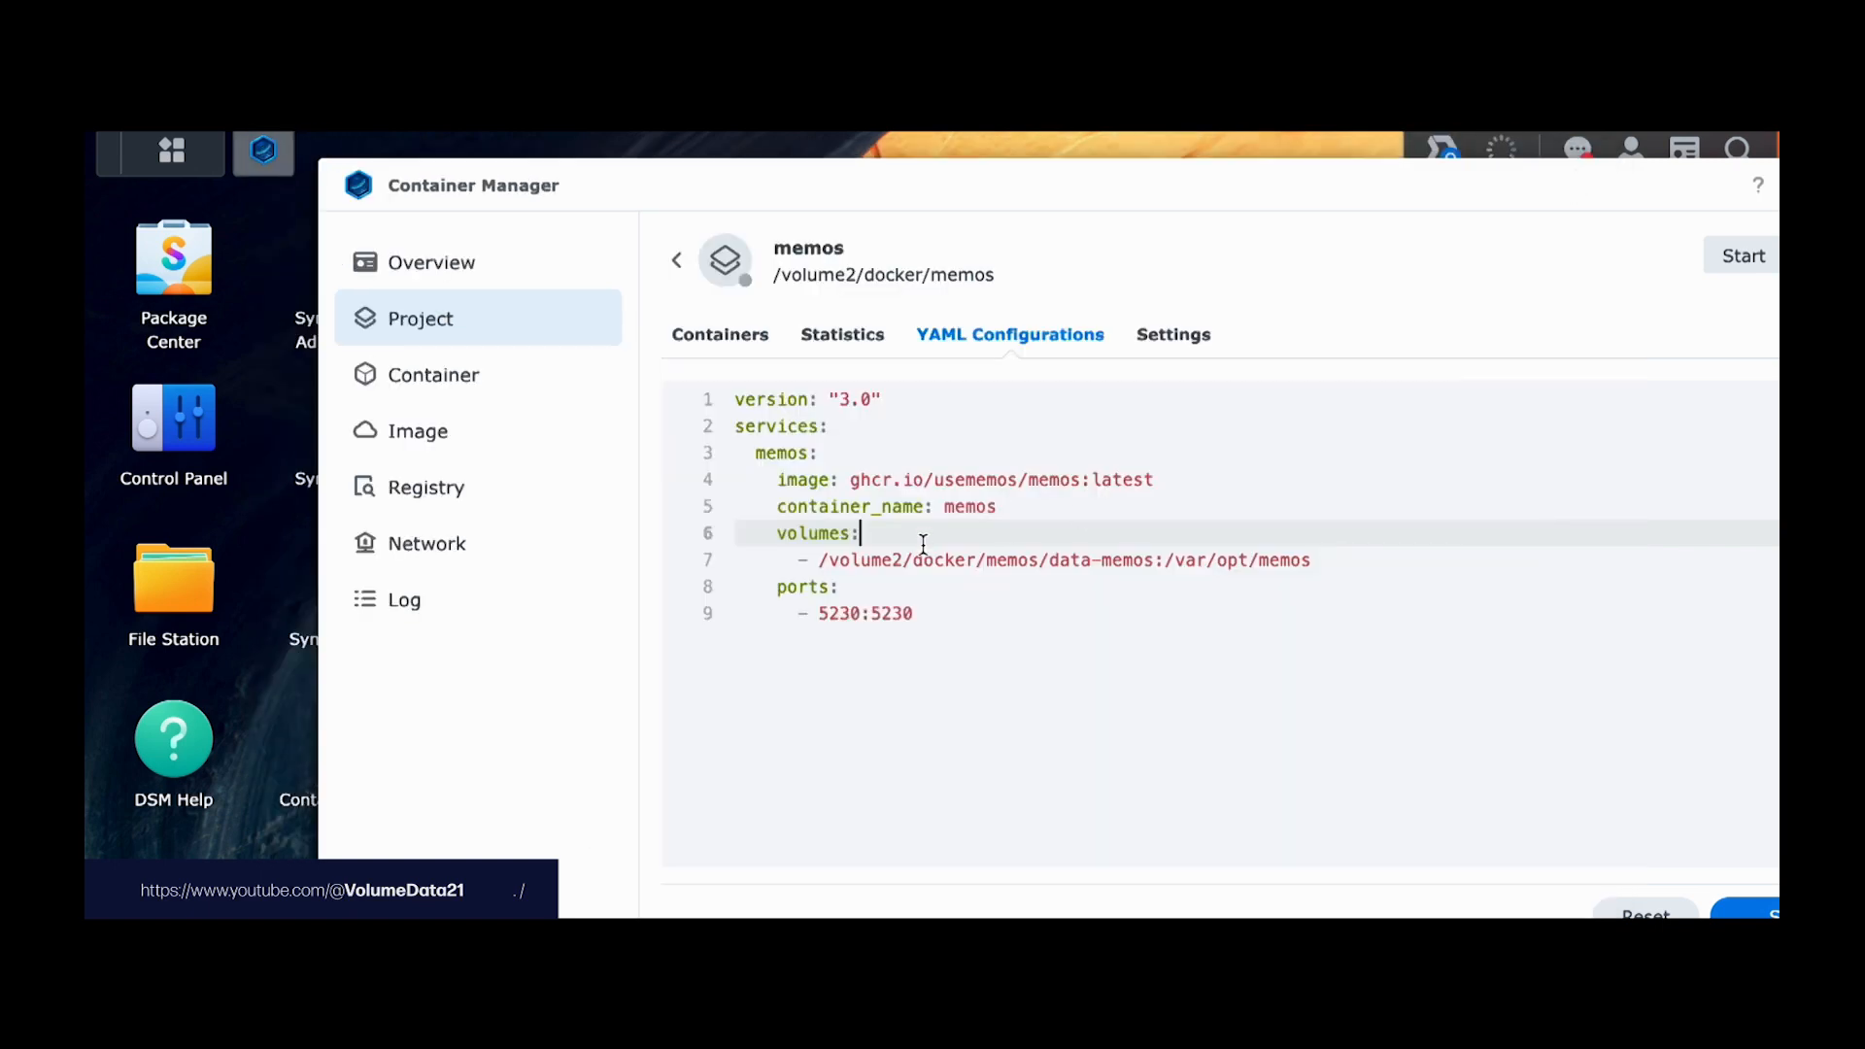
Step: Replace /volume2/docker/memos with '.' so the volume reads ./data-memos:/var/opt/memos
left_click_drag(818, 560, 1037, 563)
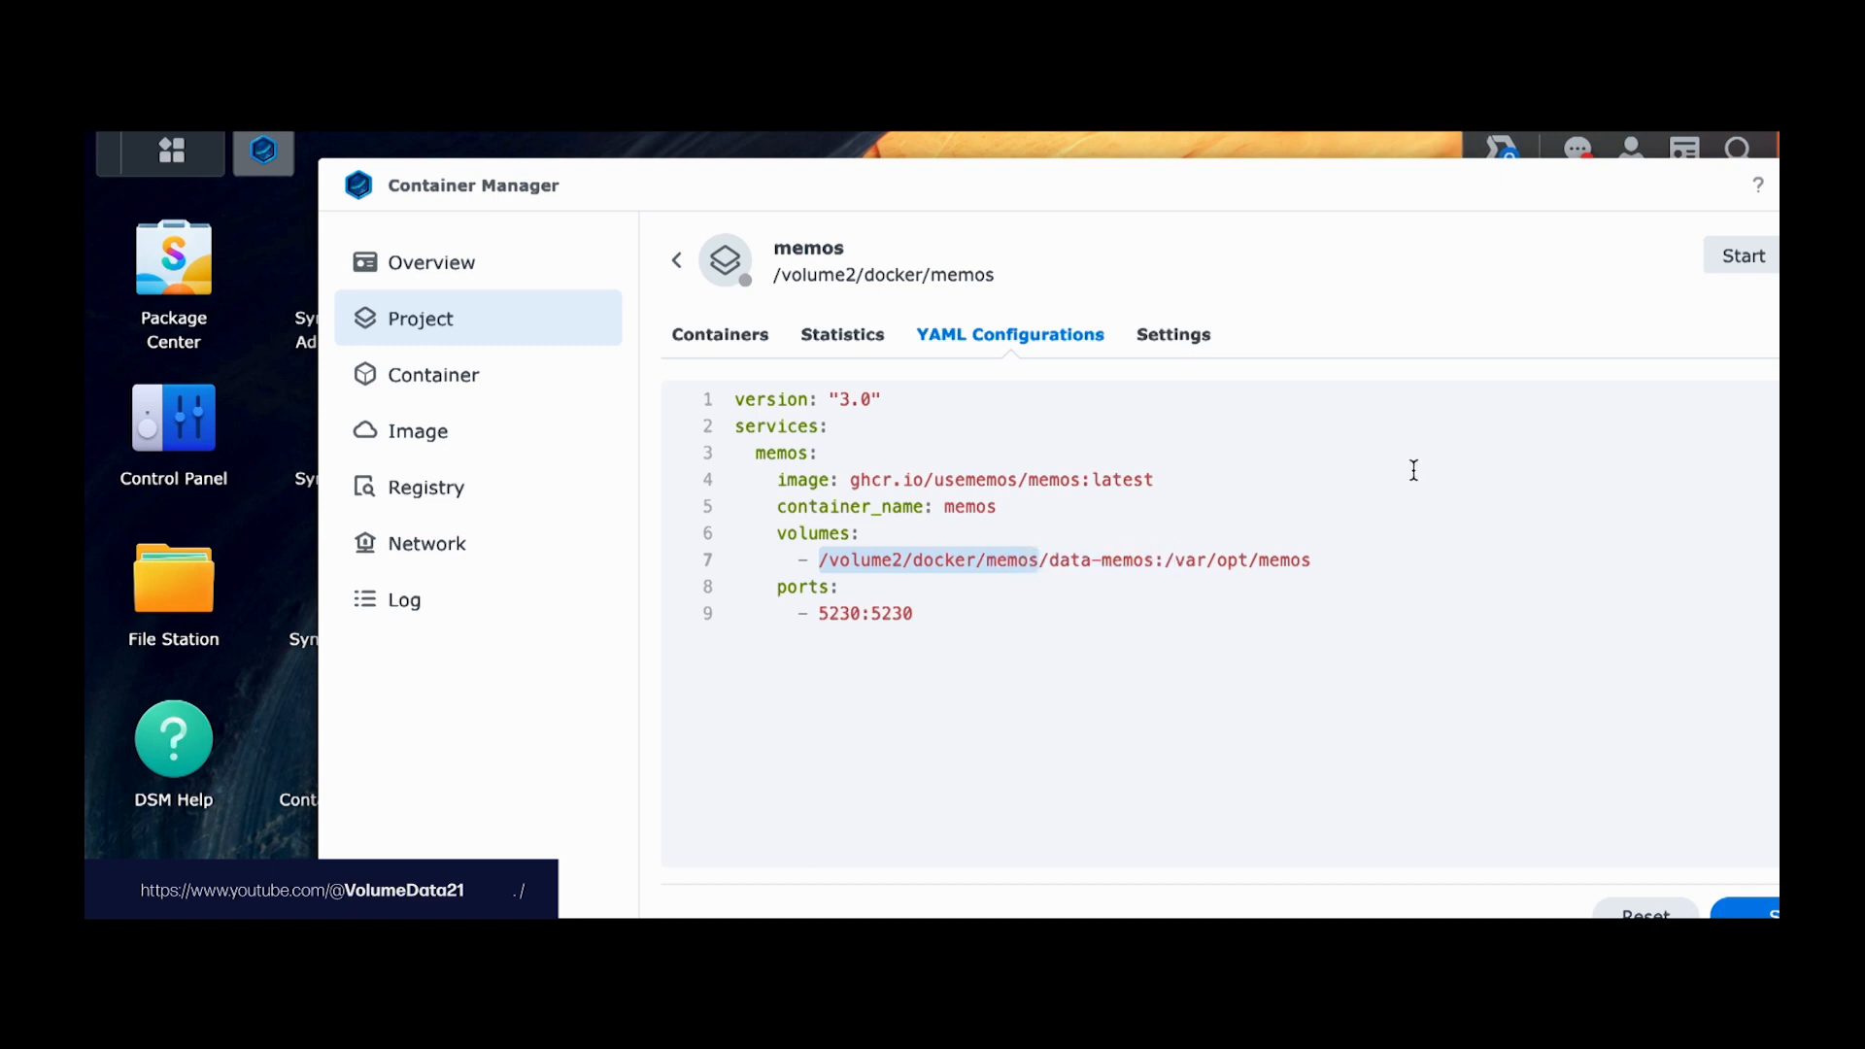
type(".")
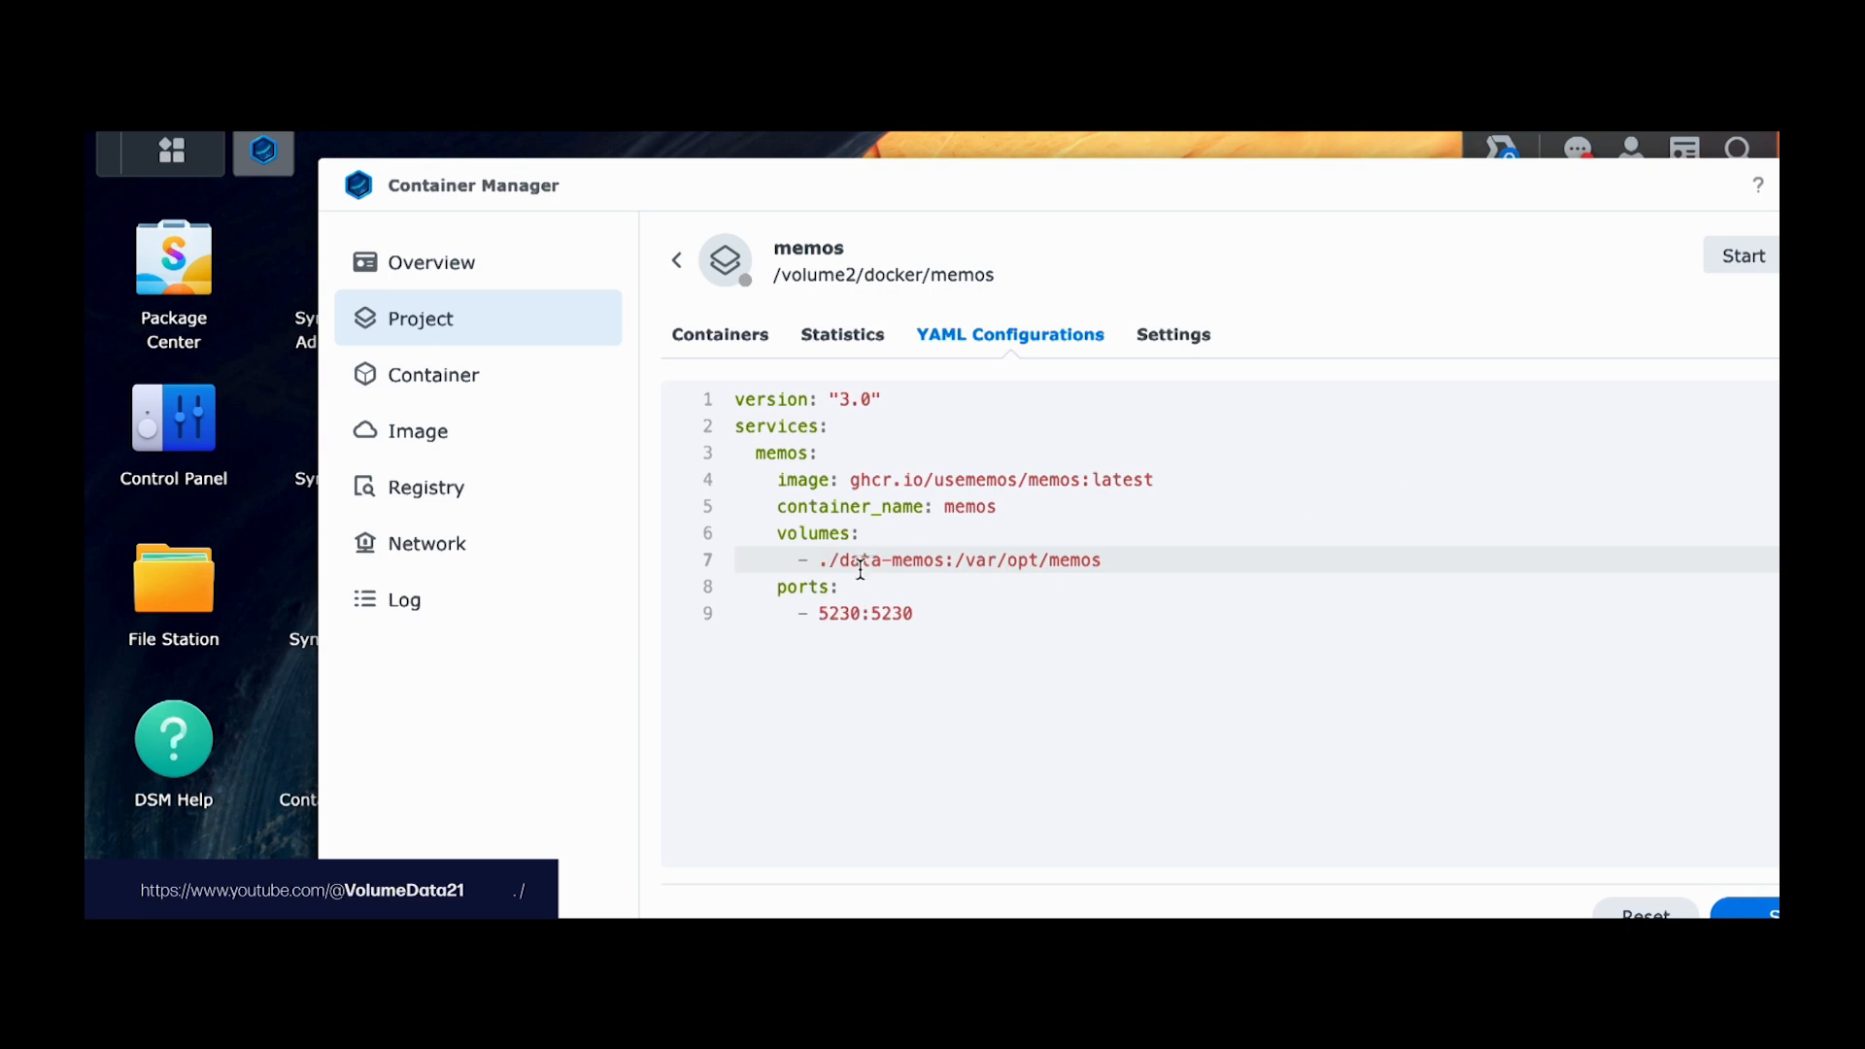
double_click(827, 562)
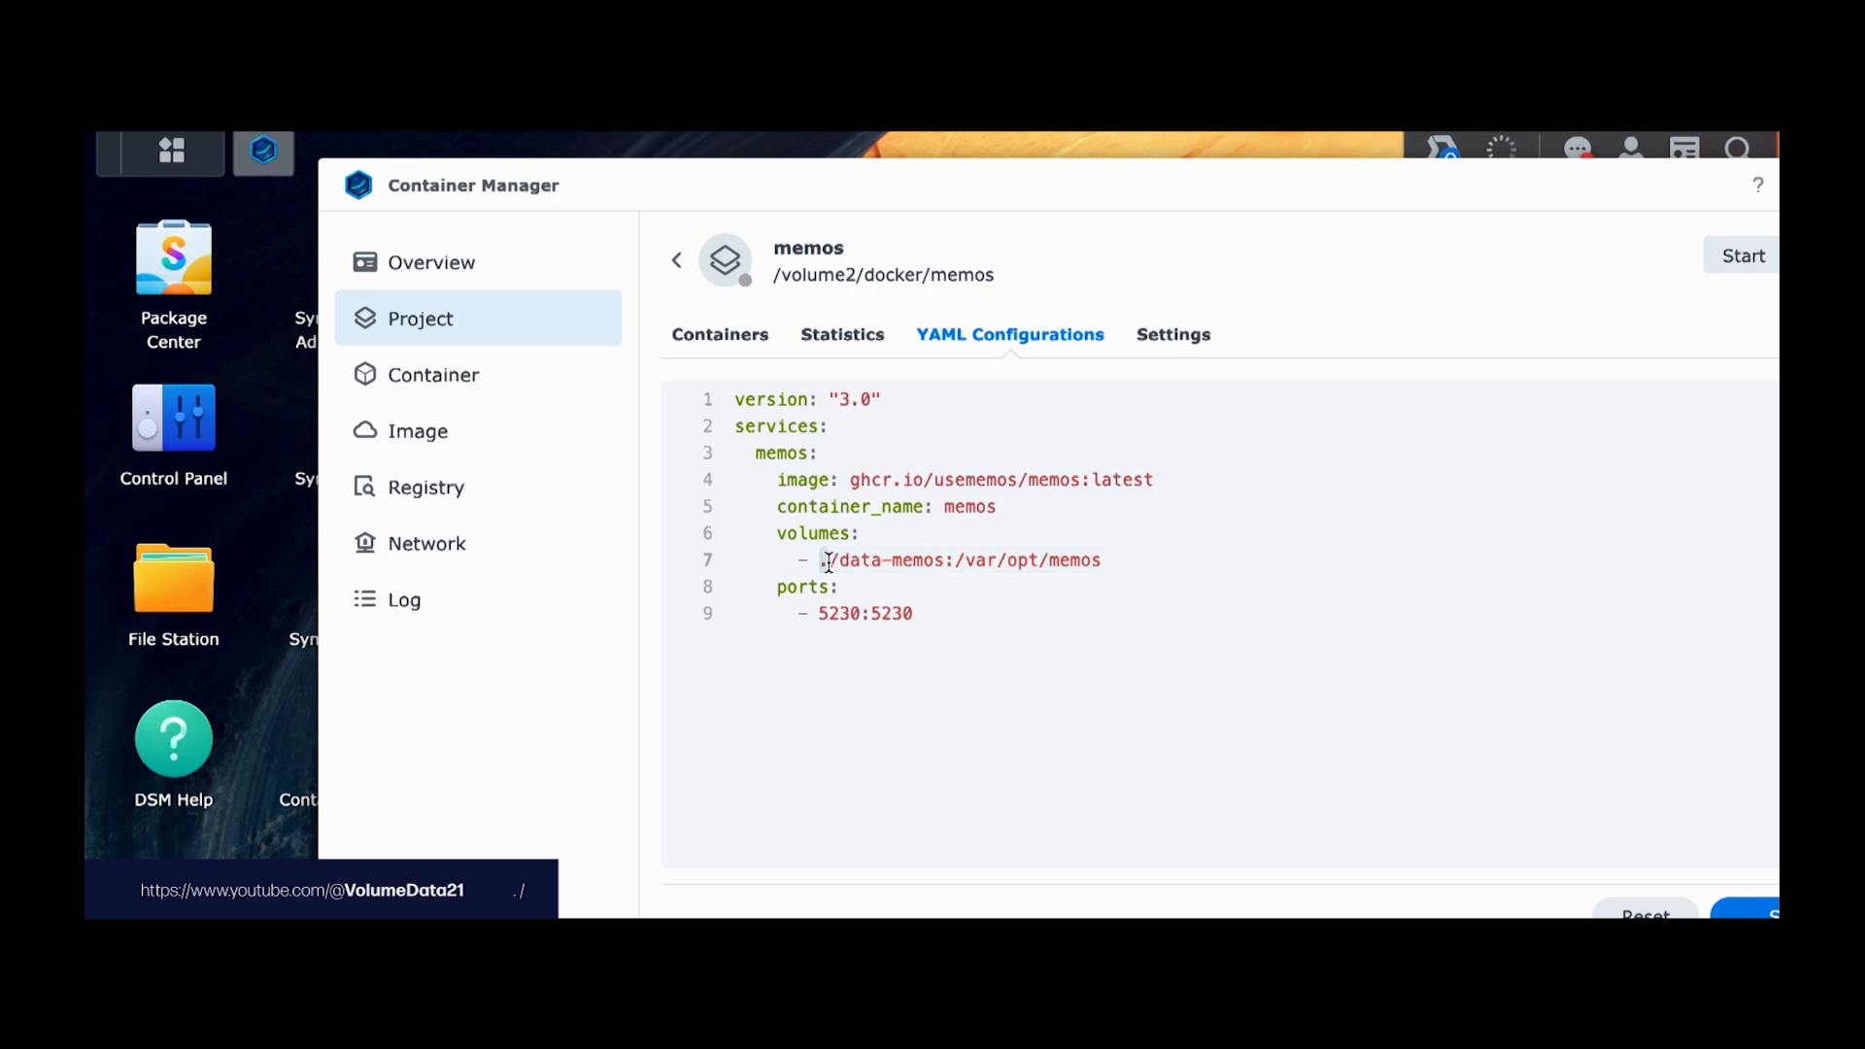
left_click(167, 597)
double_click(719, 406)
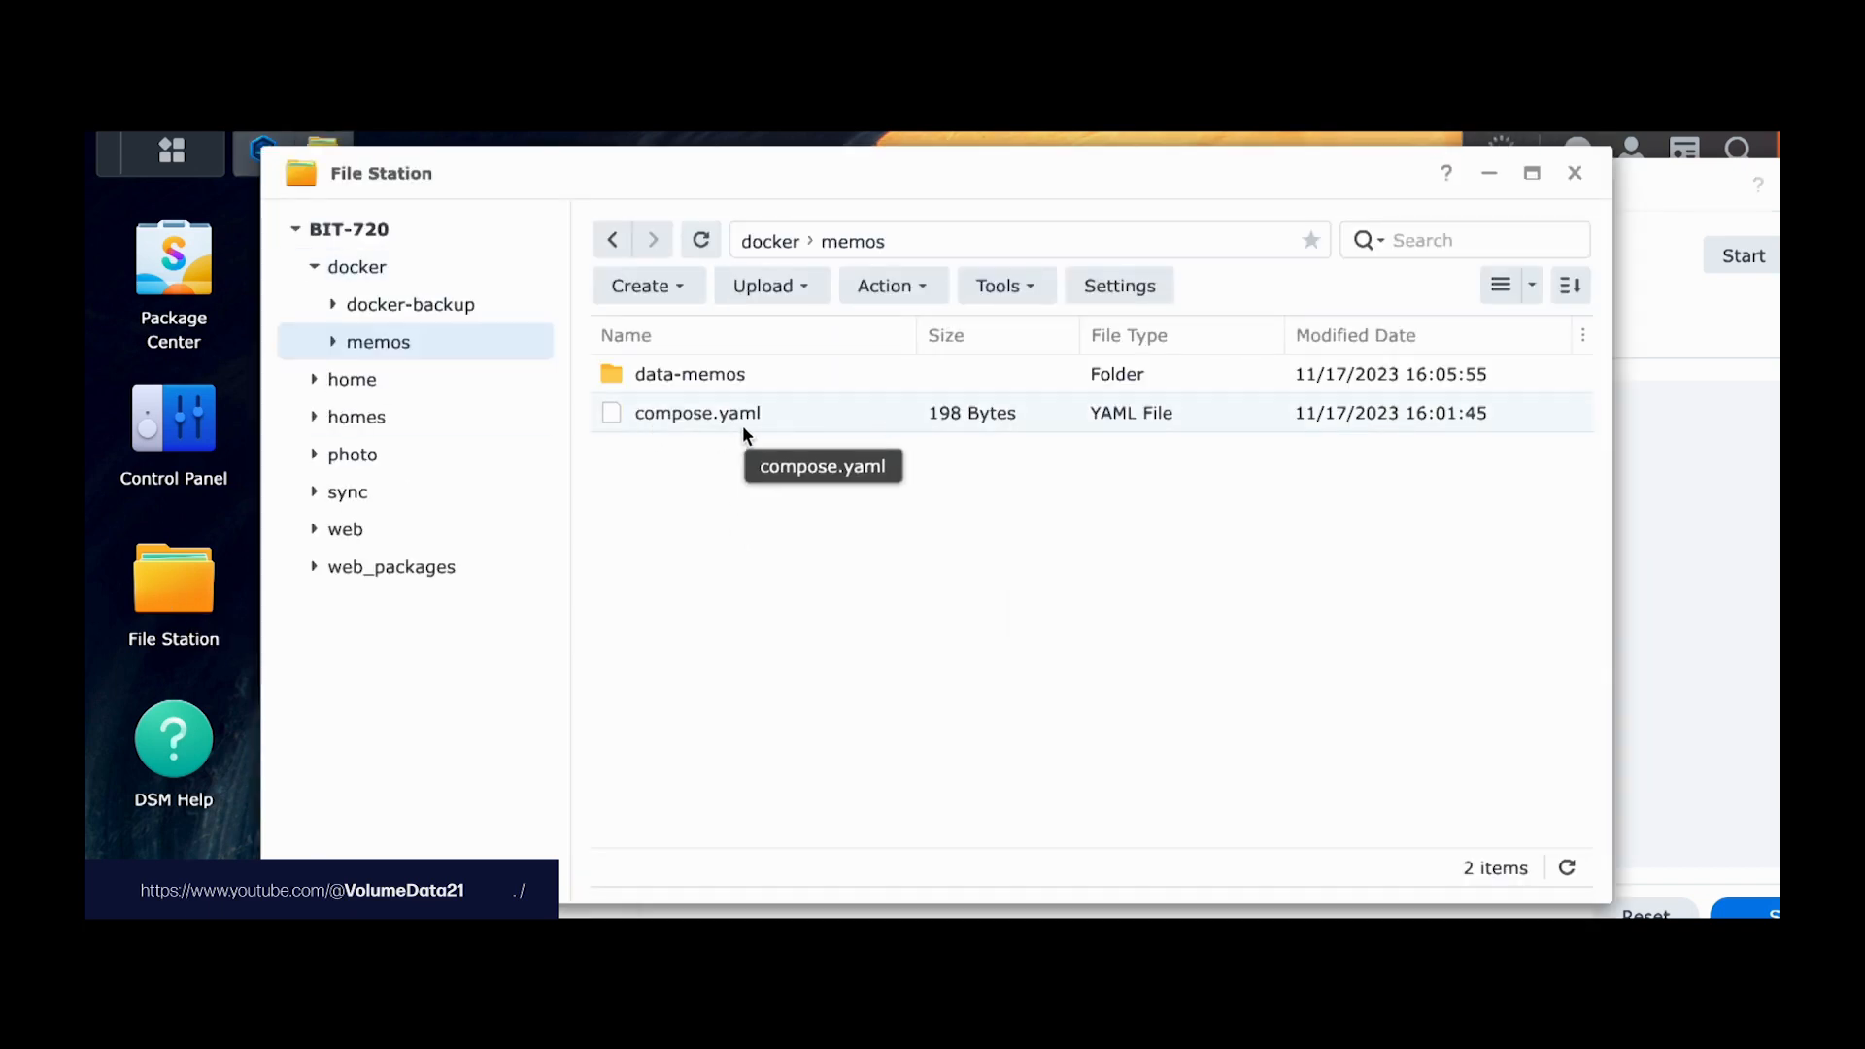
left_click(700, 413)
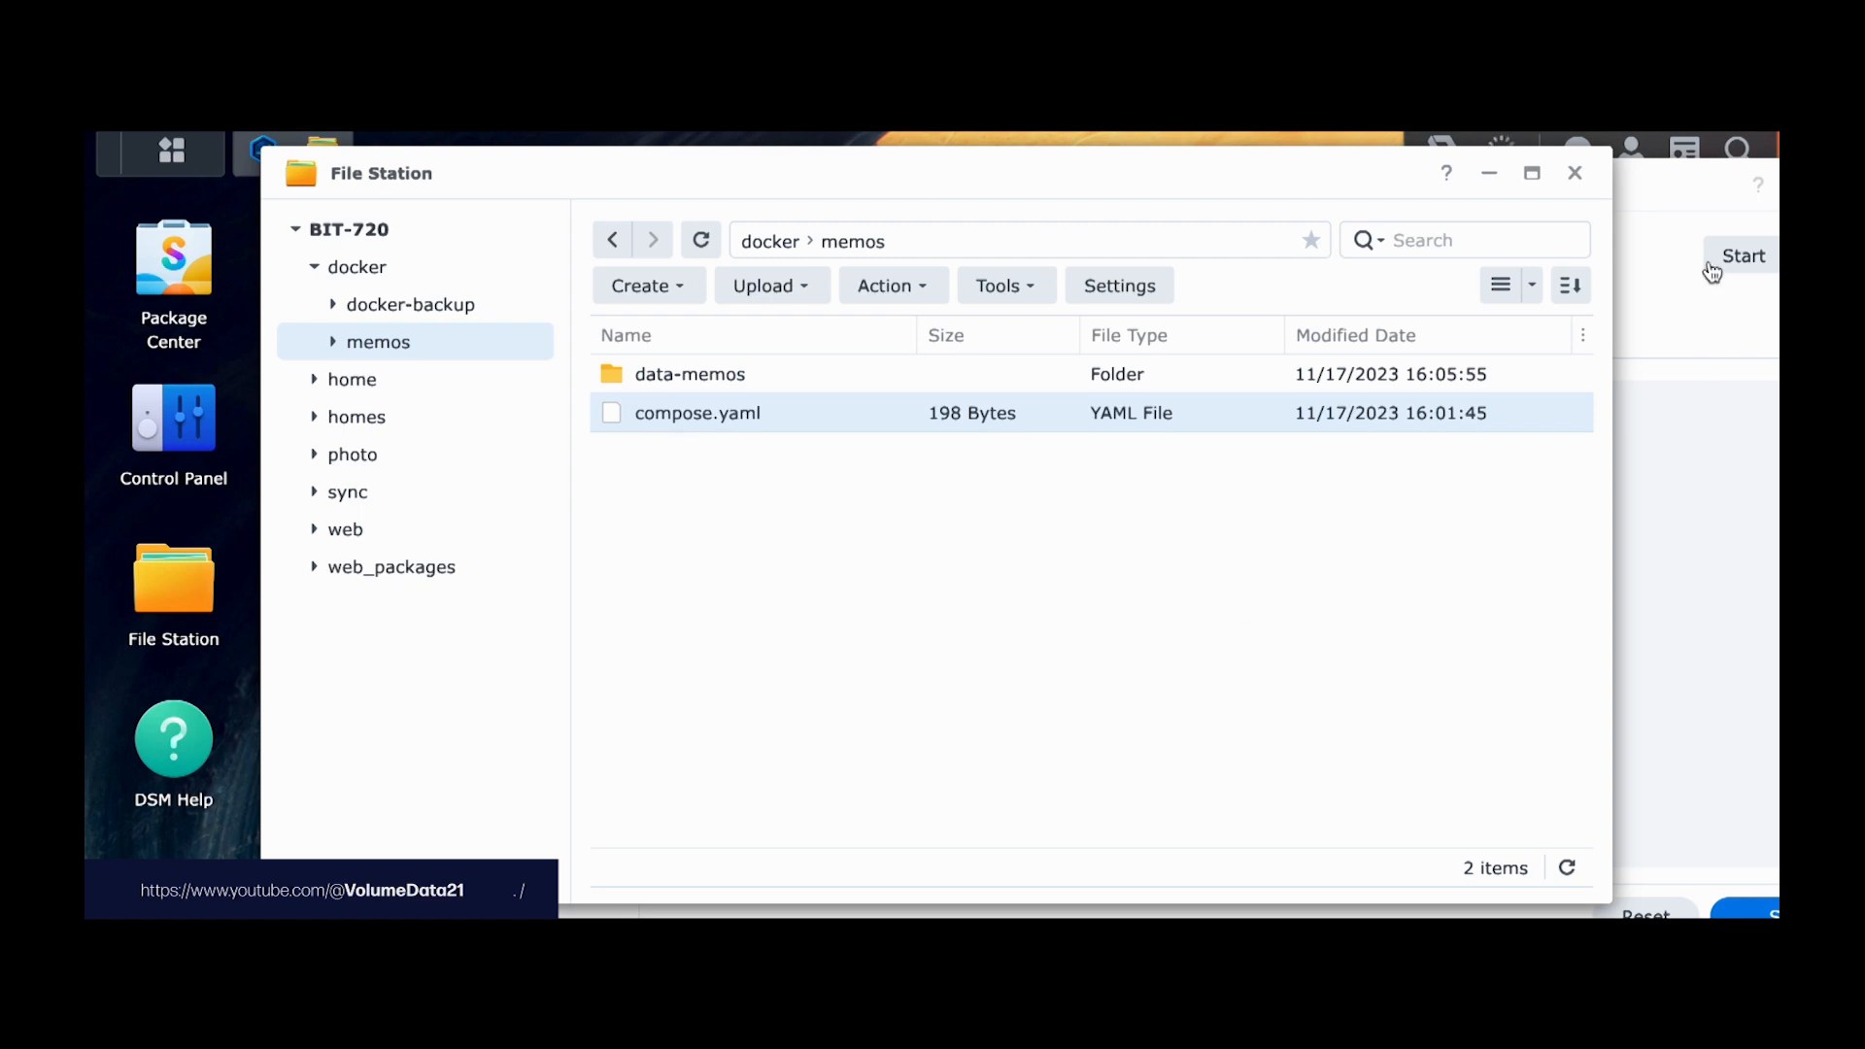
left_click(1572, 175)
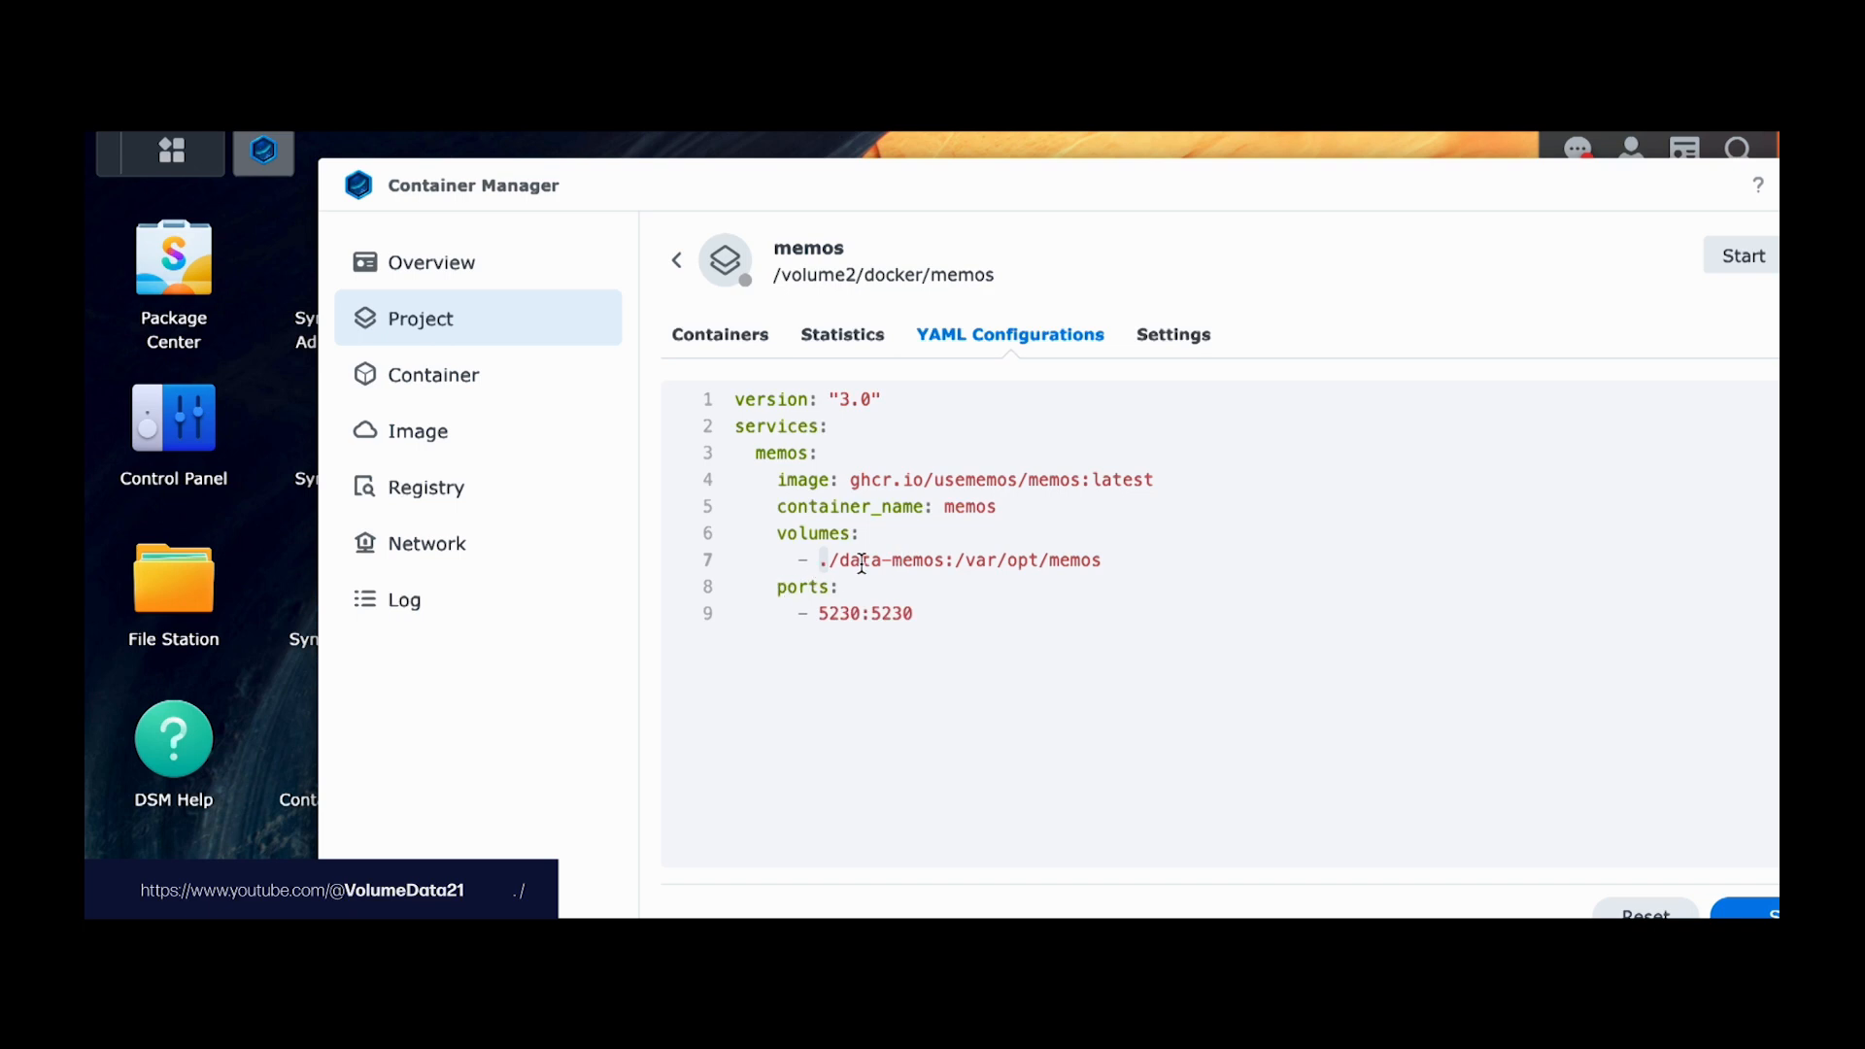
left_click_drag(831, 560, 946, 561)
left_click(973, 560)
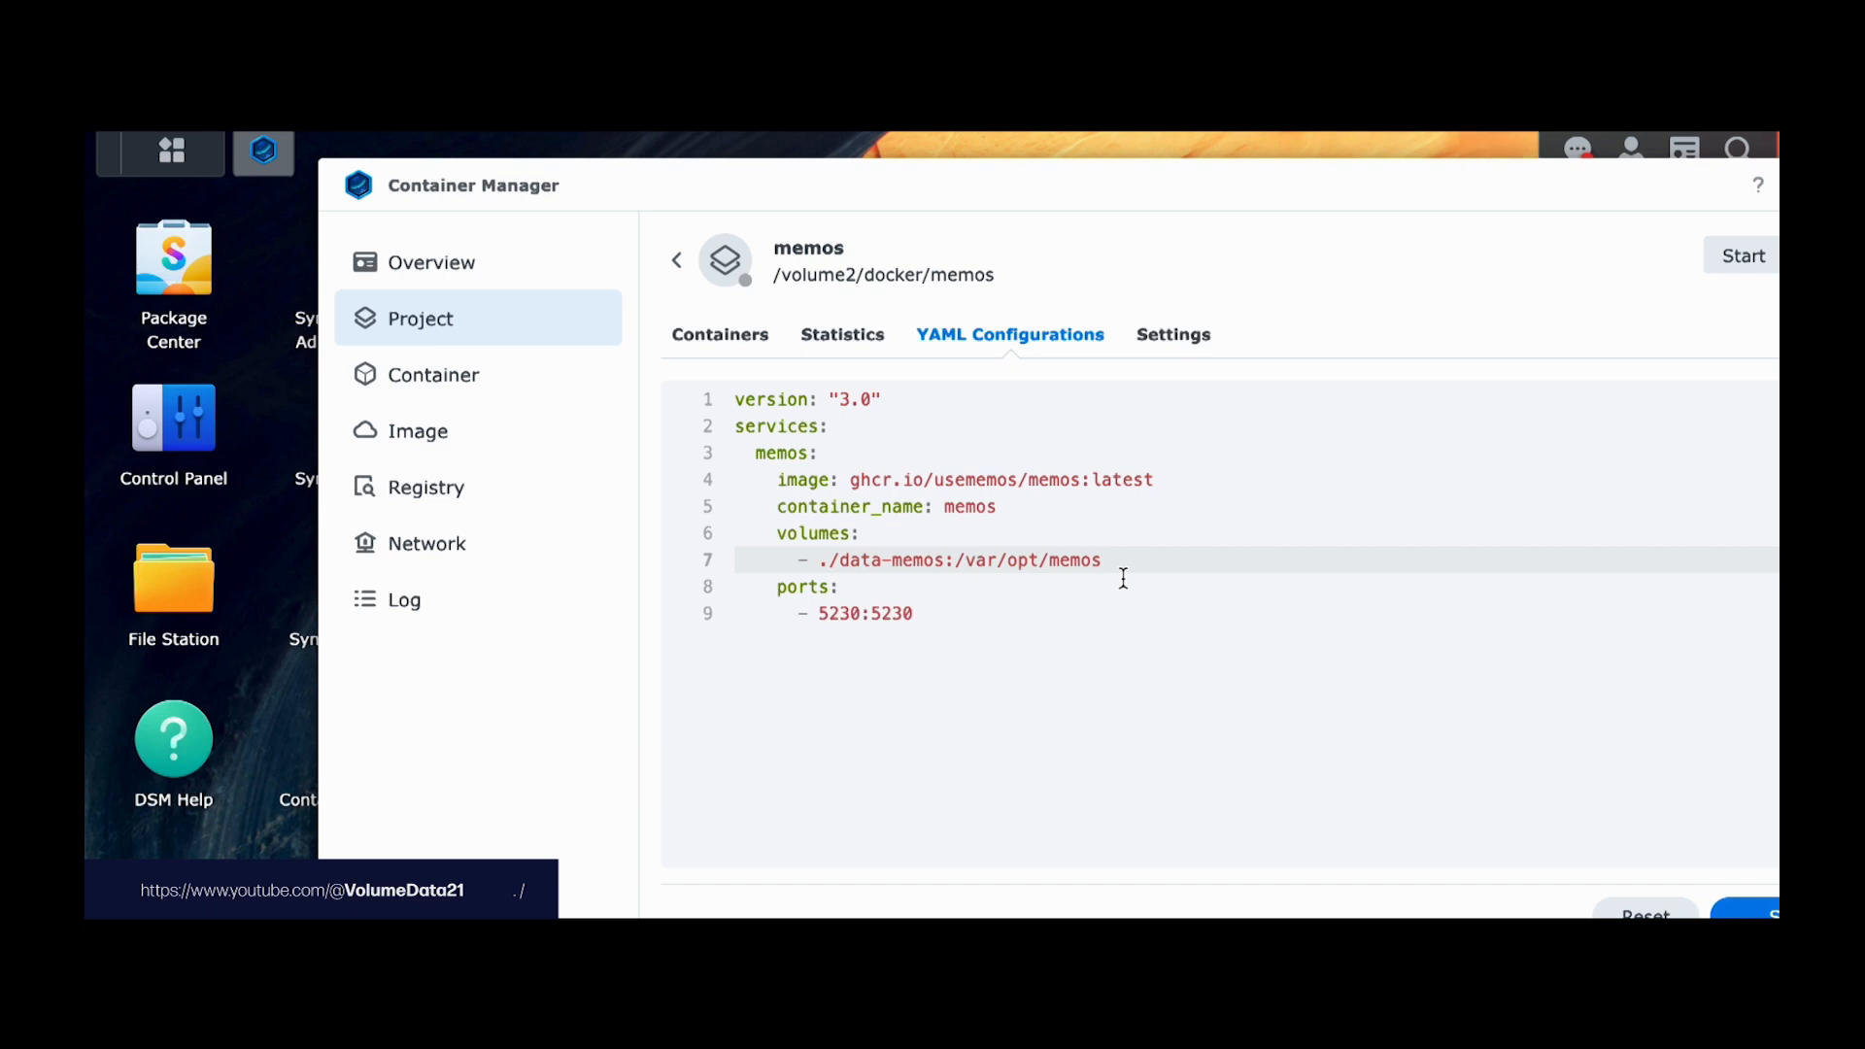
left_click(160, 641)
left_click(690, 427)
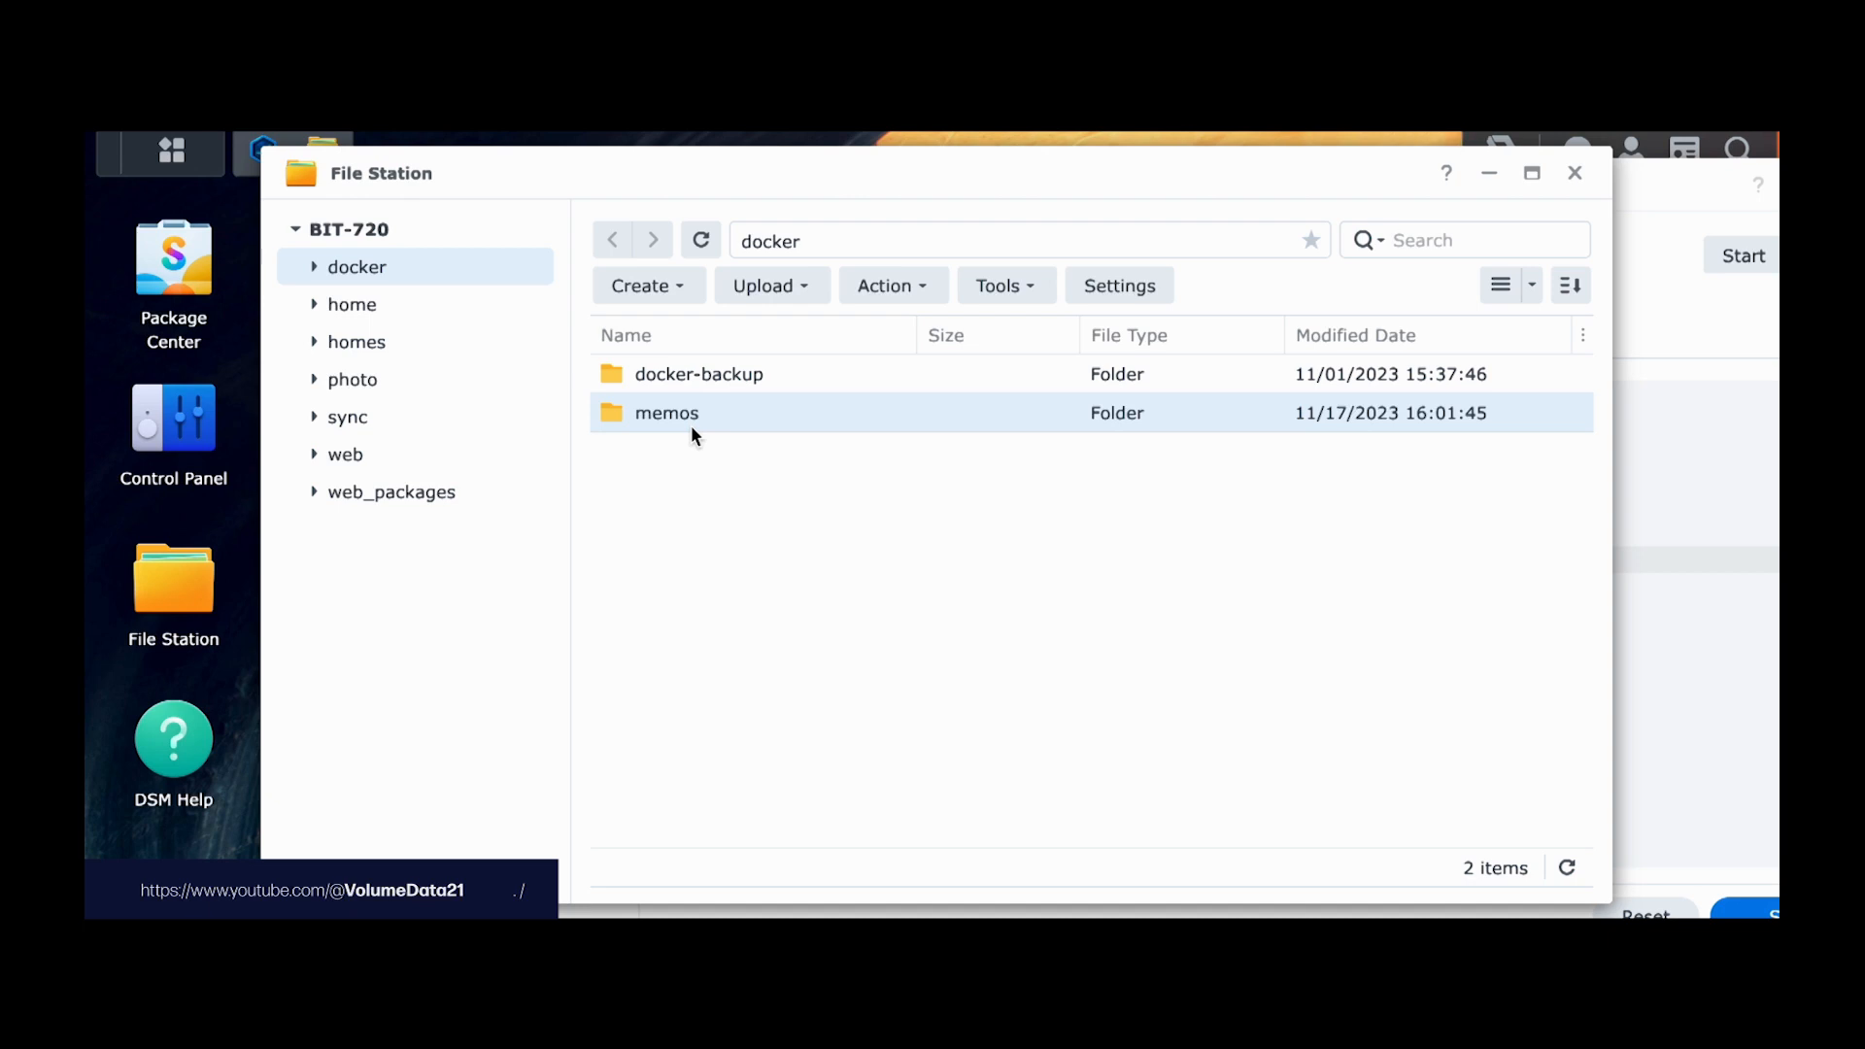
left_click(1571, 176)
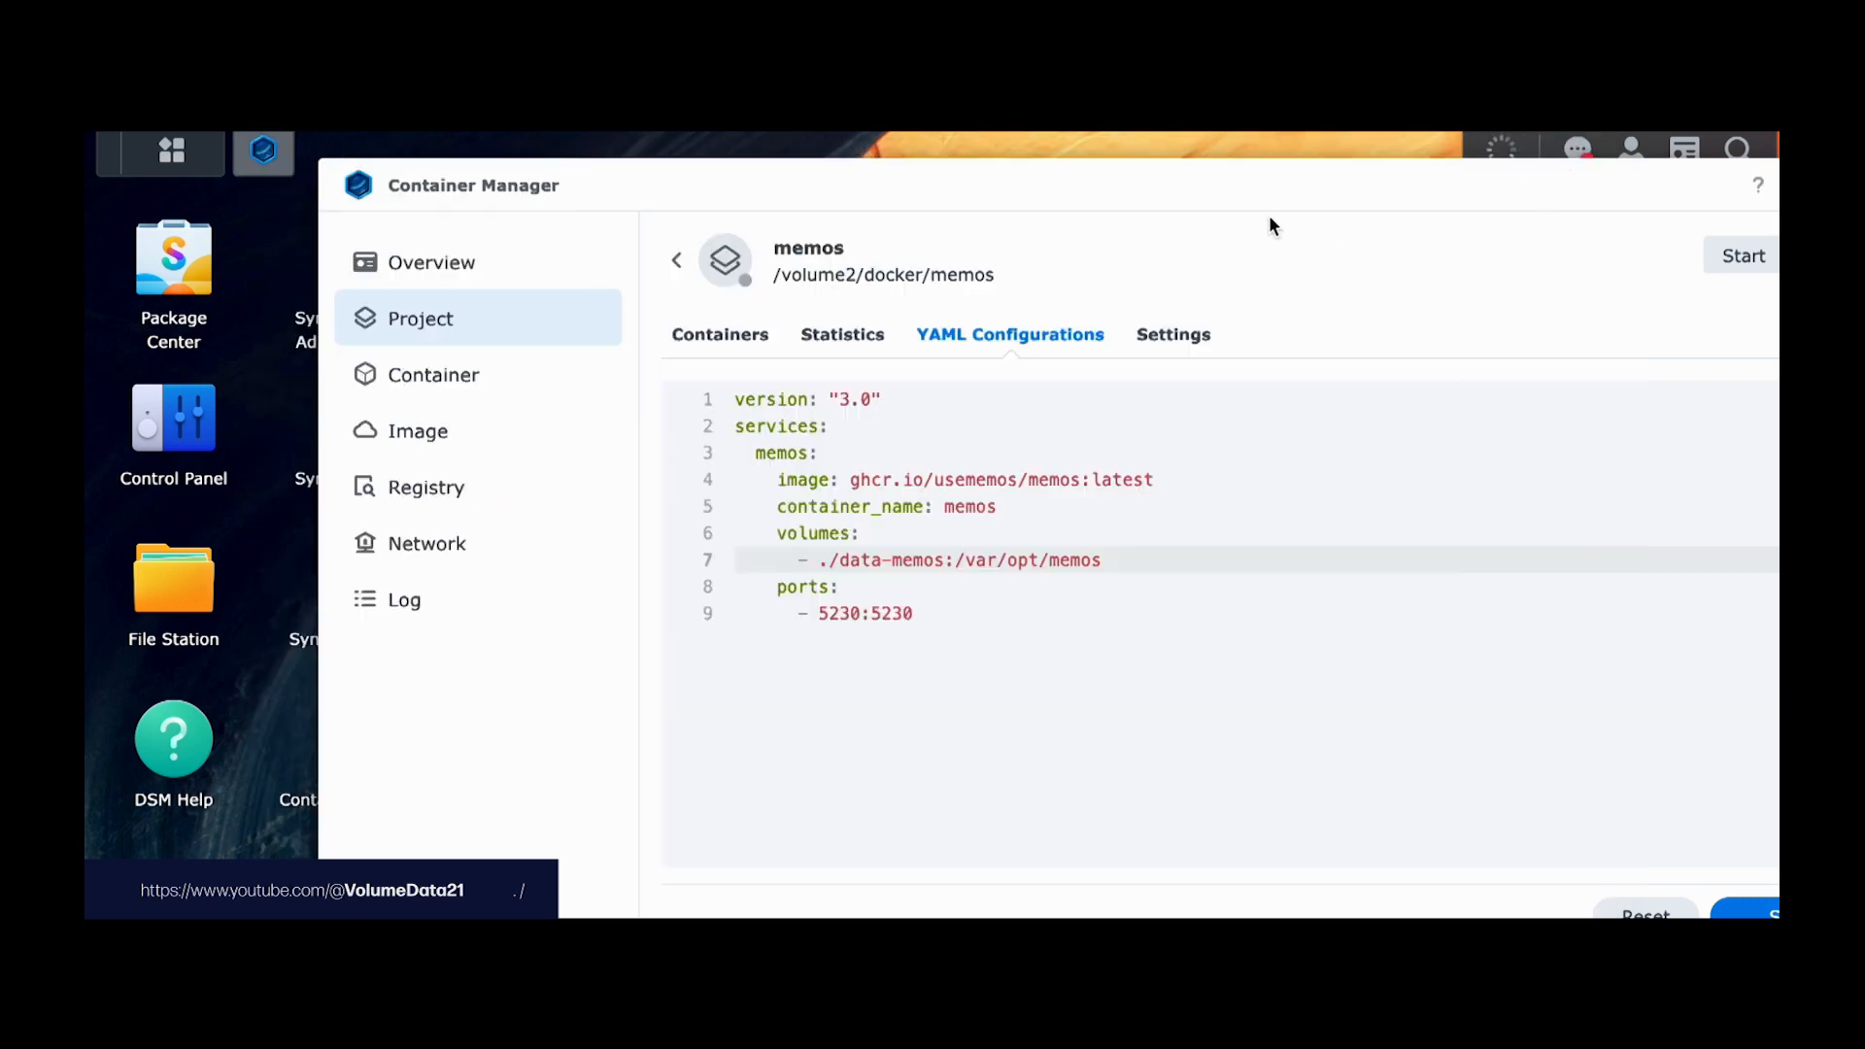
left_click(1213, 525)
left_click(1291, 500)
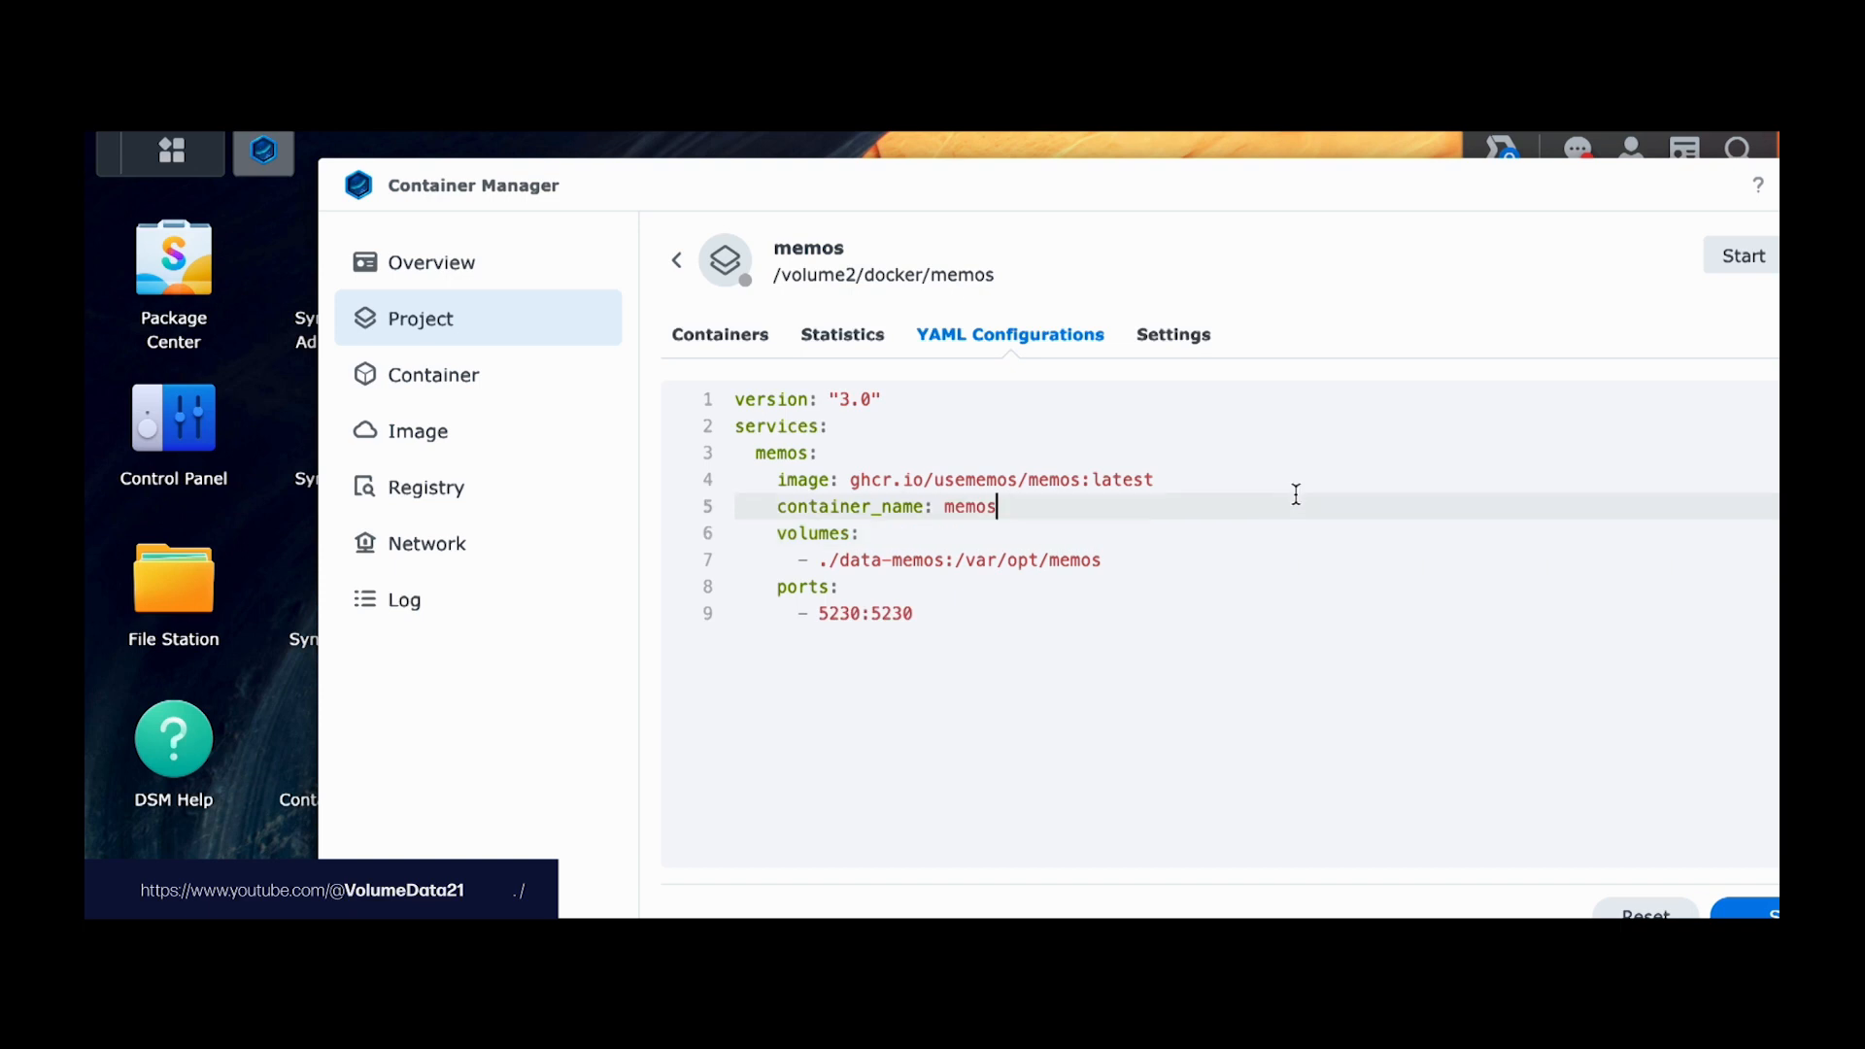
left_click(1216, 563)
left_click(1227, 534)
left_click(1259, 556)
left_click(1270, 500)
left_click(1273, 525)
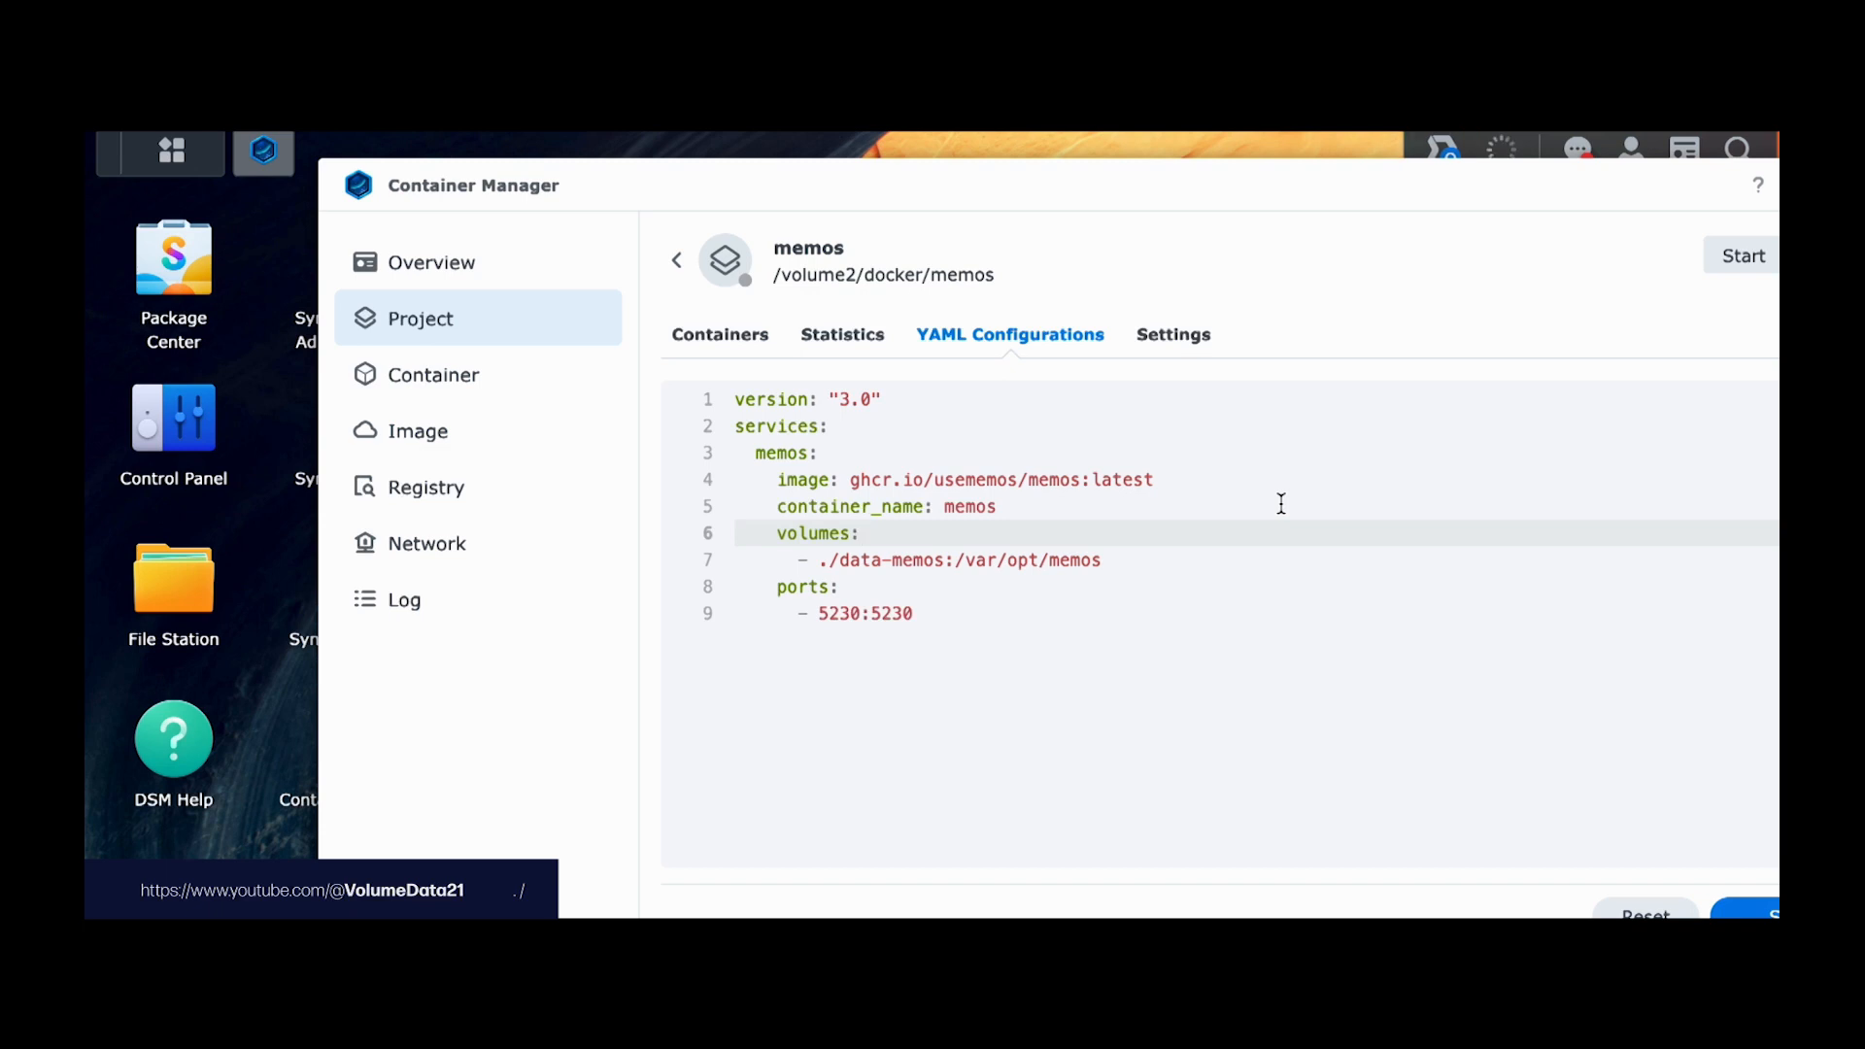
left_click_drag(1267, 198, 1200, 184)
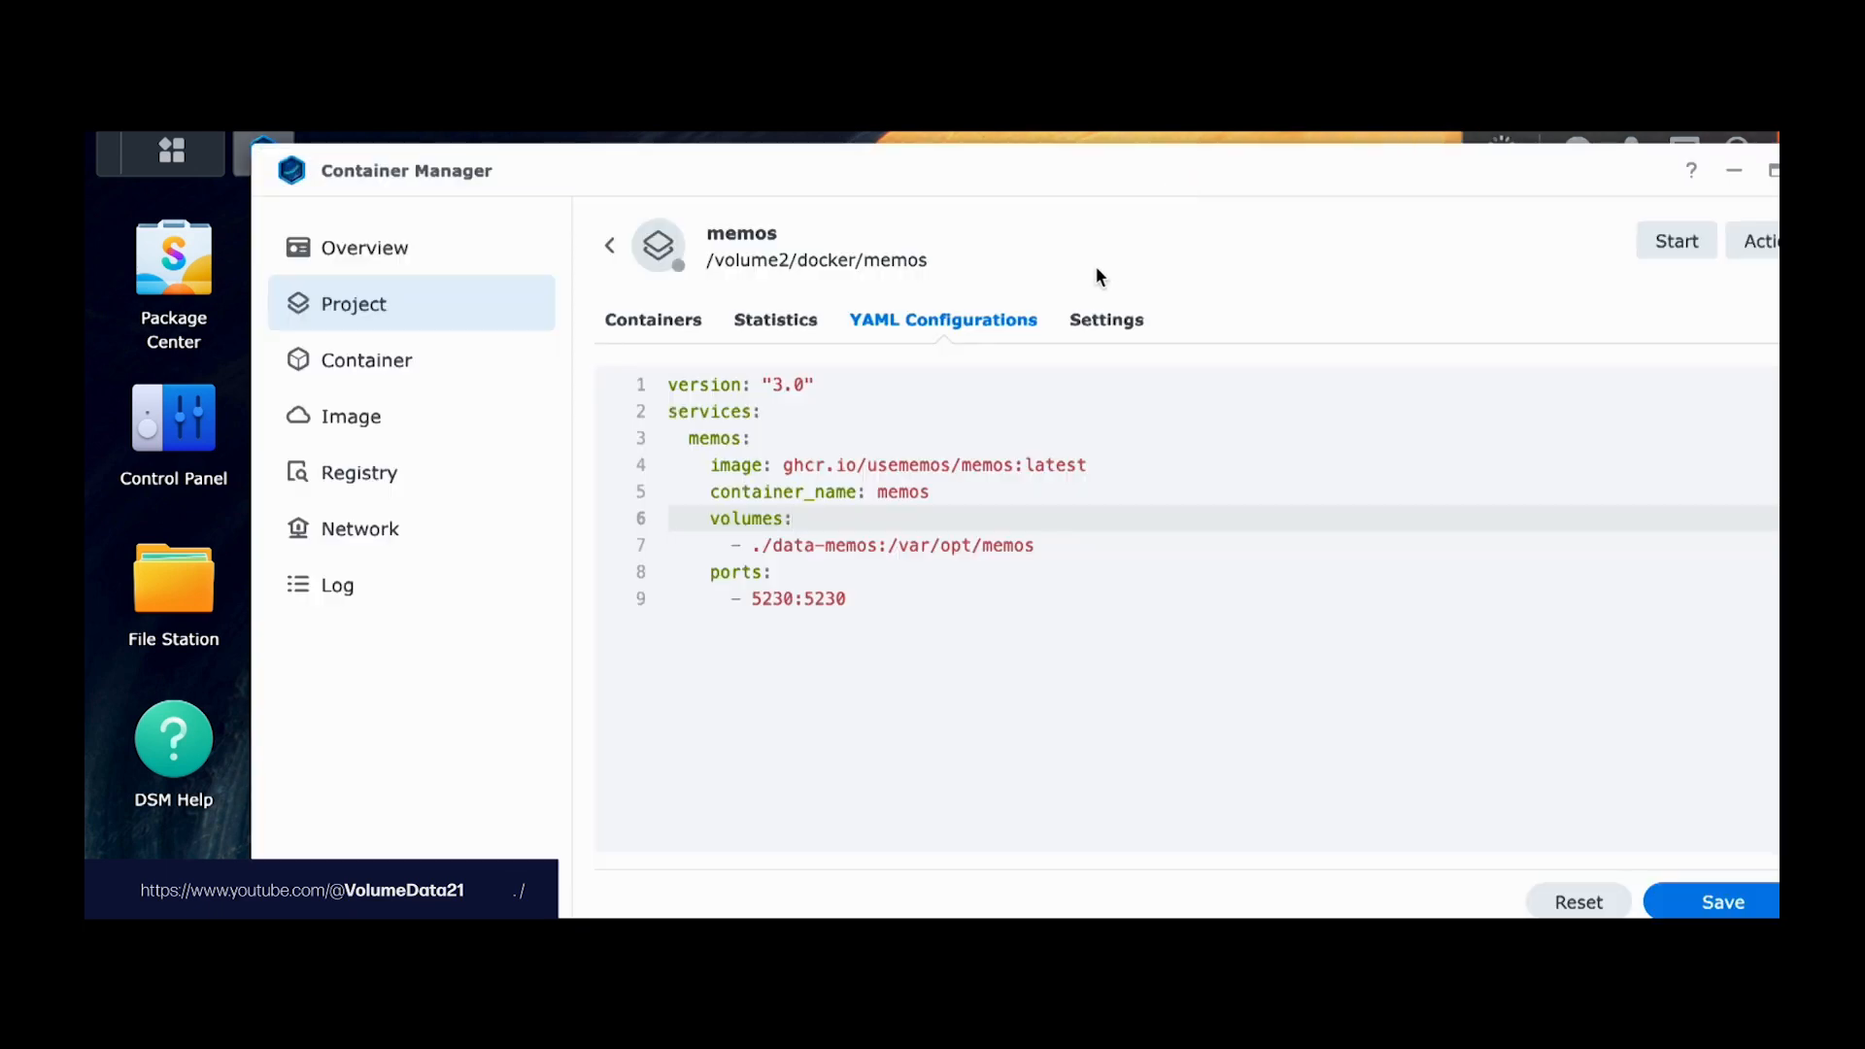